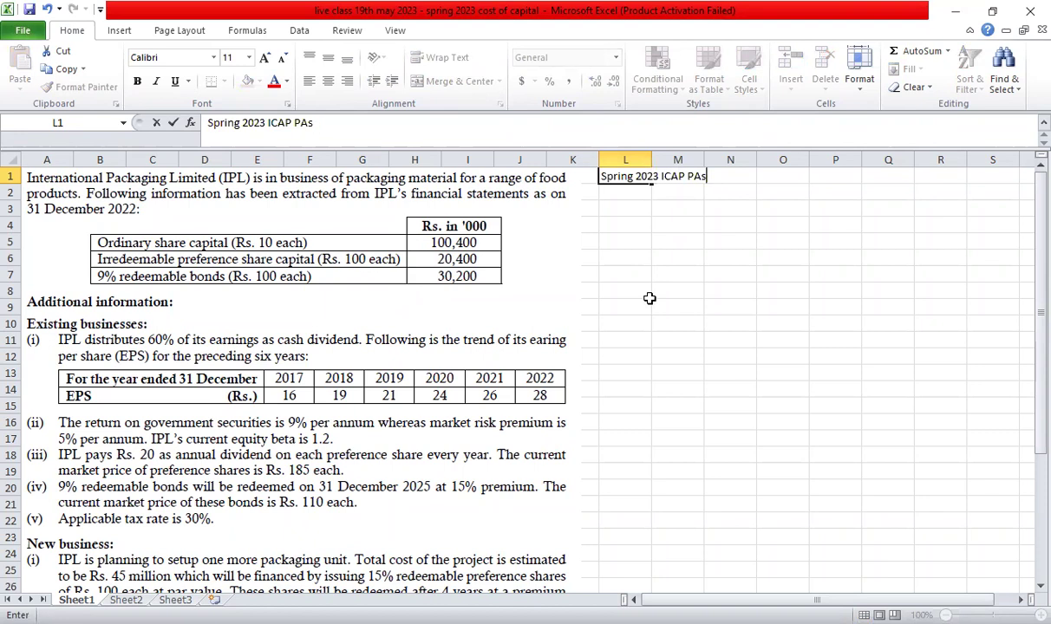
Title the solution area "Spring 2023 ICAP Past Paper Question # 10" in L1 and enter "Cost of capital" in L2
{"action": "type", "text": "Paper"}
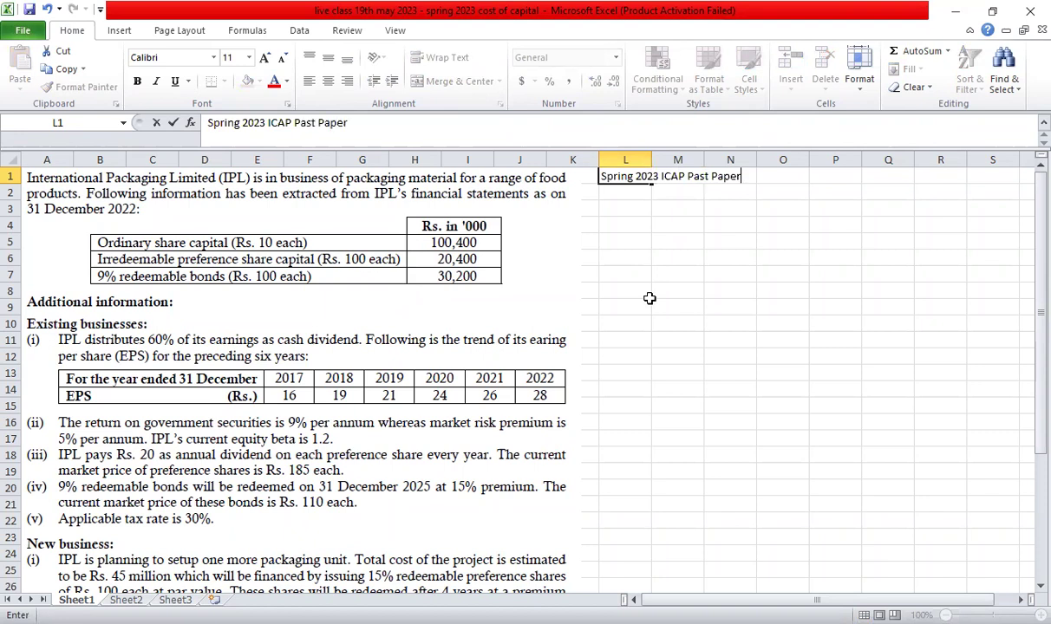
{"action": "type", "text": " Question # 10"}
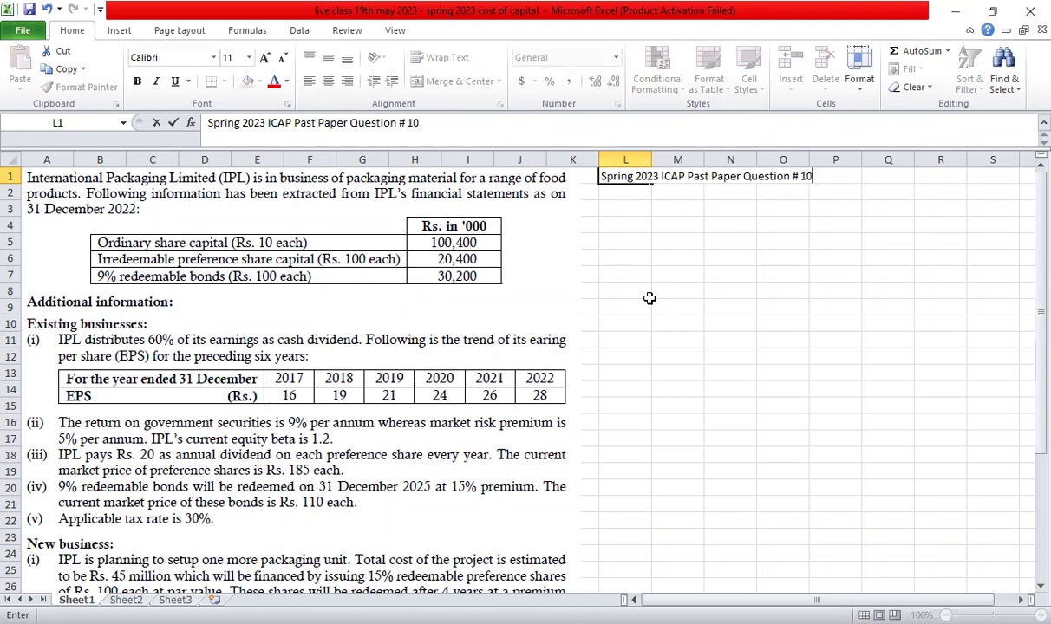
{"action": "key", "text": "Return"}
{"action": "type", "text": "Cos"}
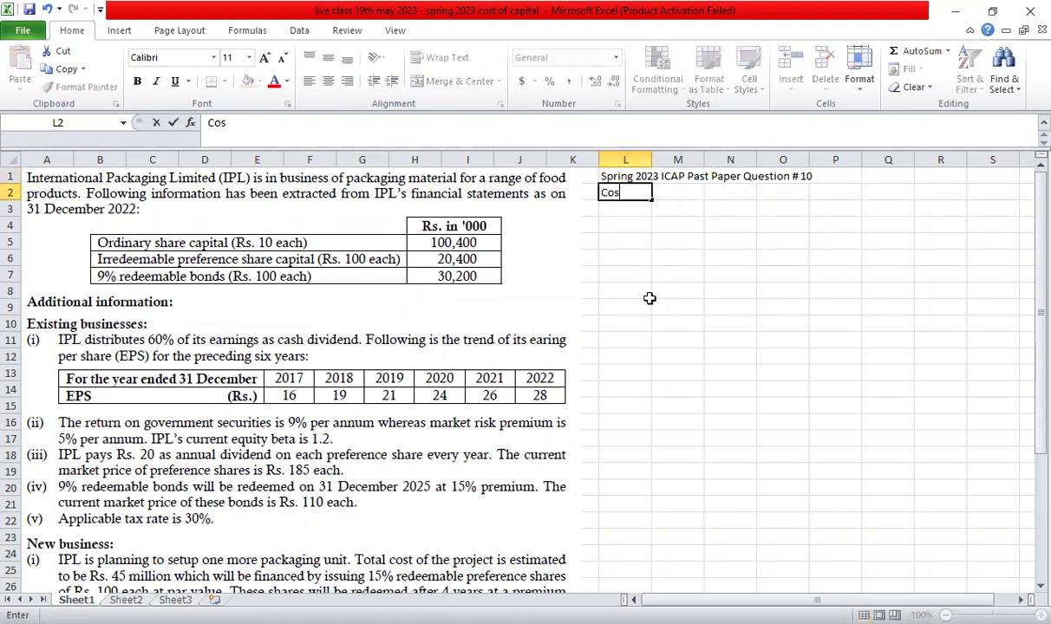
{"action": "type", "text": "t of capital"}
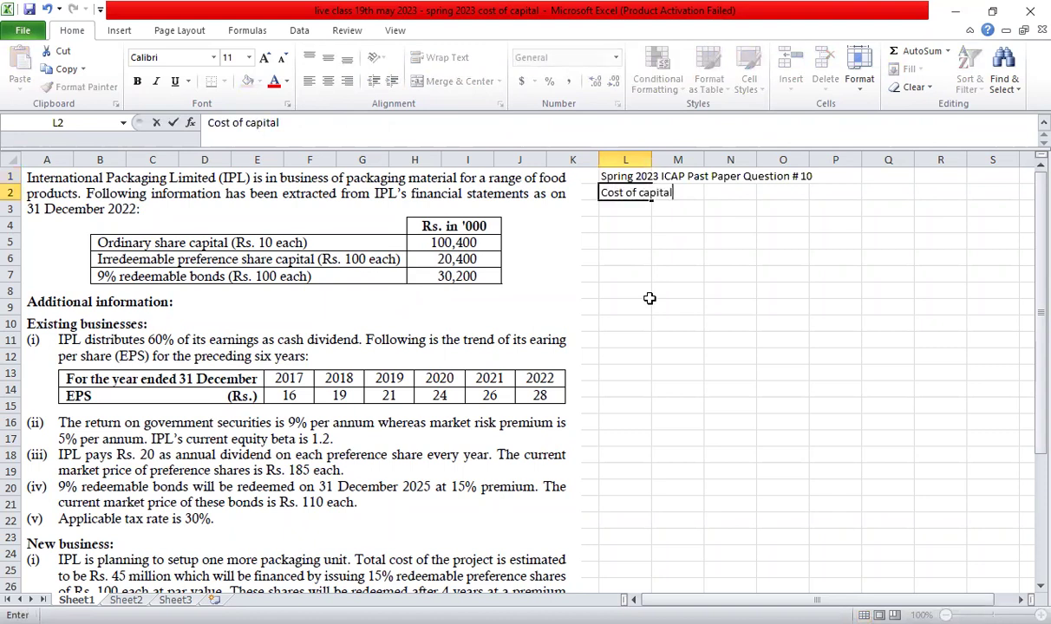
{"action": "key", "text": "Return"}
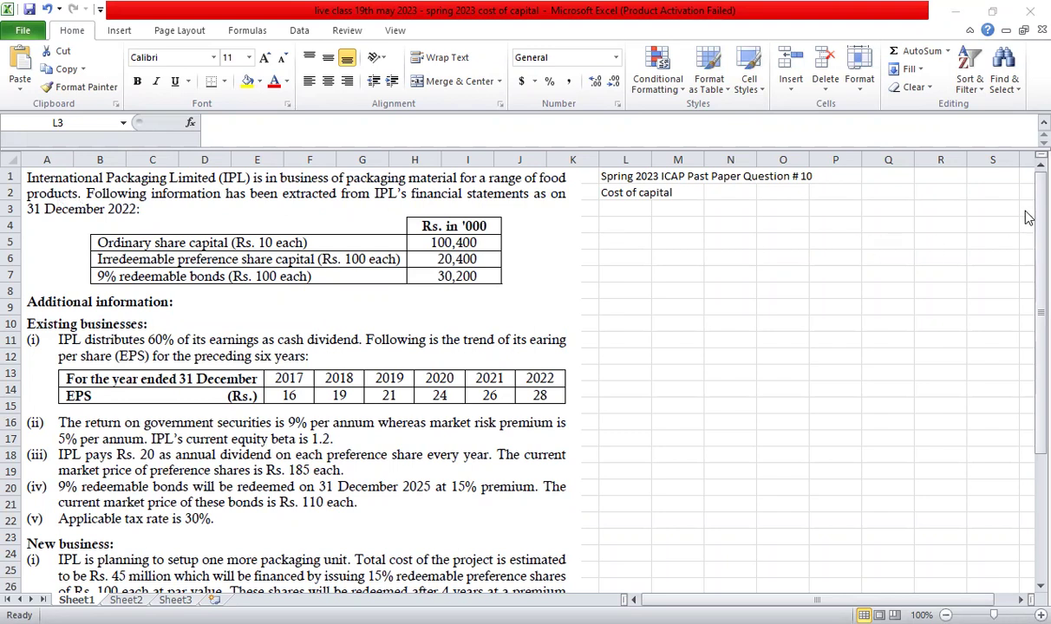
Read through the whole question, from the capital figures and existing business notes to the new business details and requirements
{"action": "key", "text": "alt+Tab"}
{"action": "key", "text": "alt+Tab"}
{"action": "left_click_drag", "start_coordinate": [1037, 215], "coordinate": [1034, 340]}
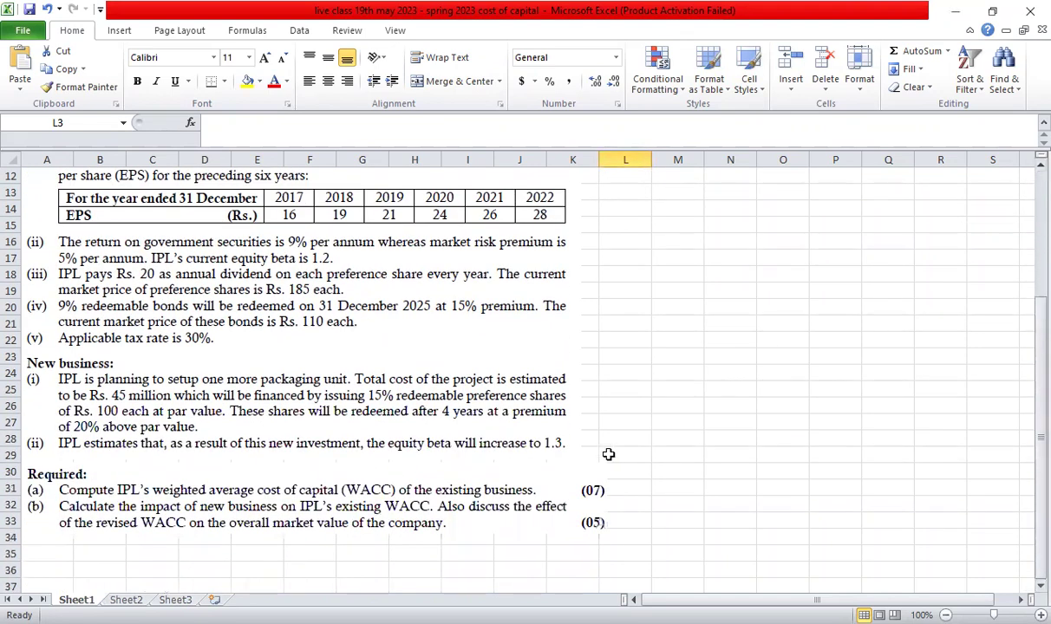
{"action": "key", "text": "alt+Tab"}
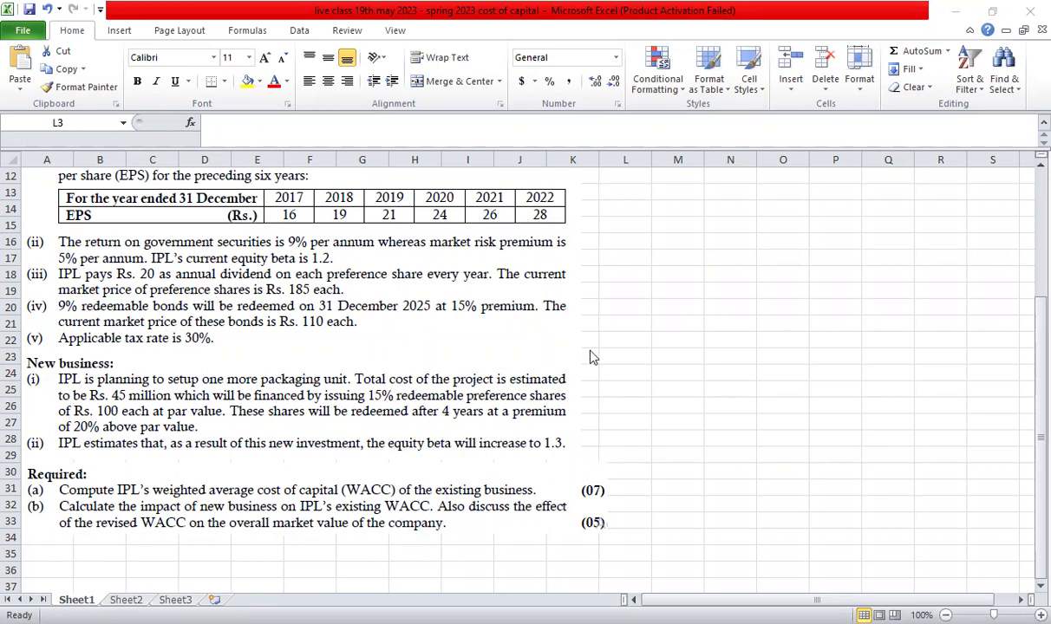
{"action": "left_click", "coordinate": [617, 390]}
{"action": "left_click_drag", "start_coordinate": [1025, 404], "coordinate": [997, 213]}
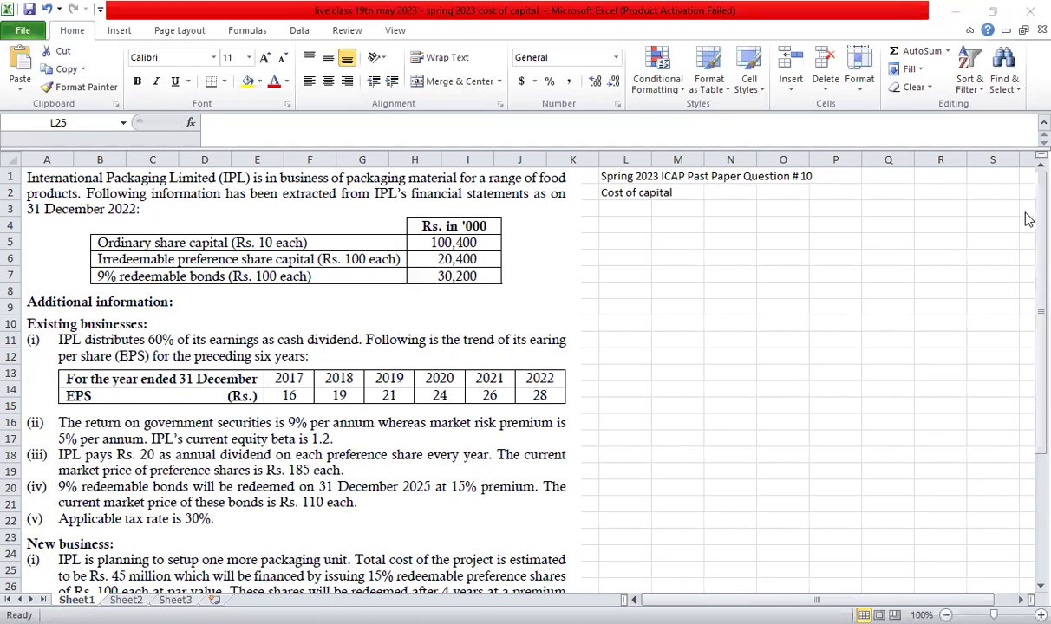
{"action": "left_click_drag", "start_coordinate": [1027, 230], "coordinate": [1023, 293]}
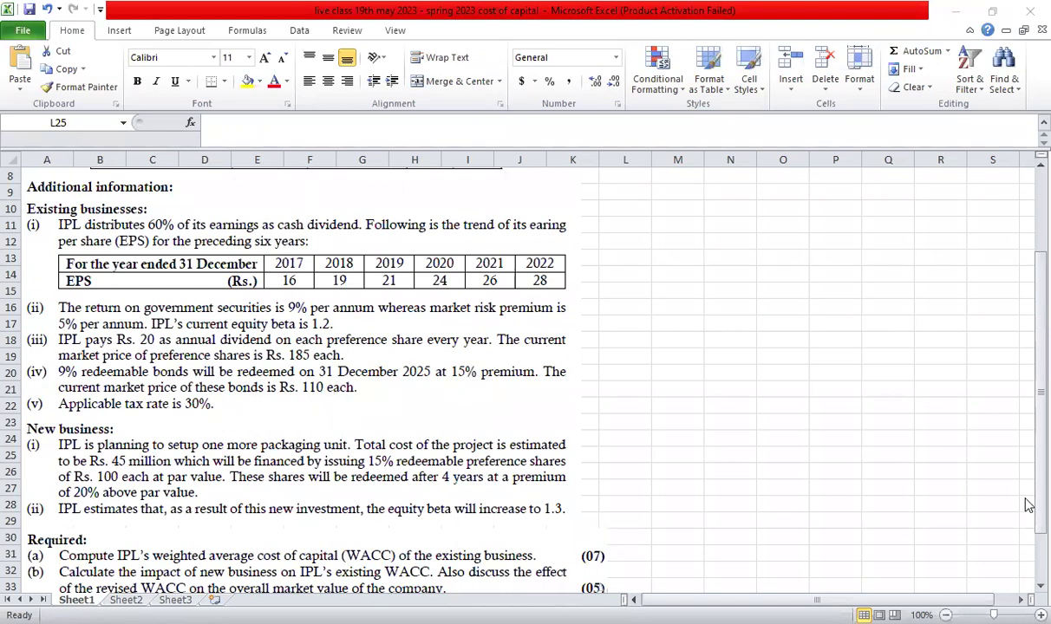
{"action": "left_click_drag", "start_coordinate": [1037, 481], "coordinate": [1037, 559]}
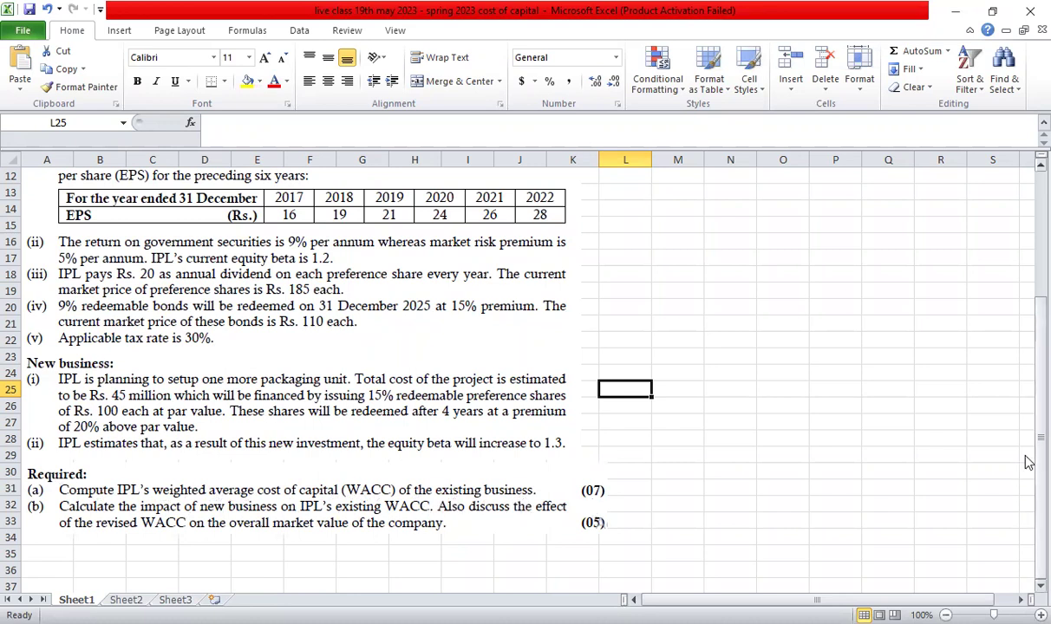
{"action": "left_click_drag", "start_coordinate": [1028, 457], "coordinate": [1027, 358]}
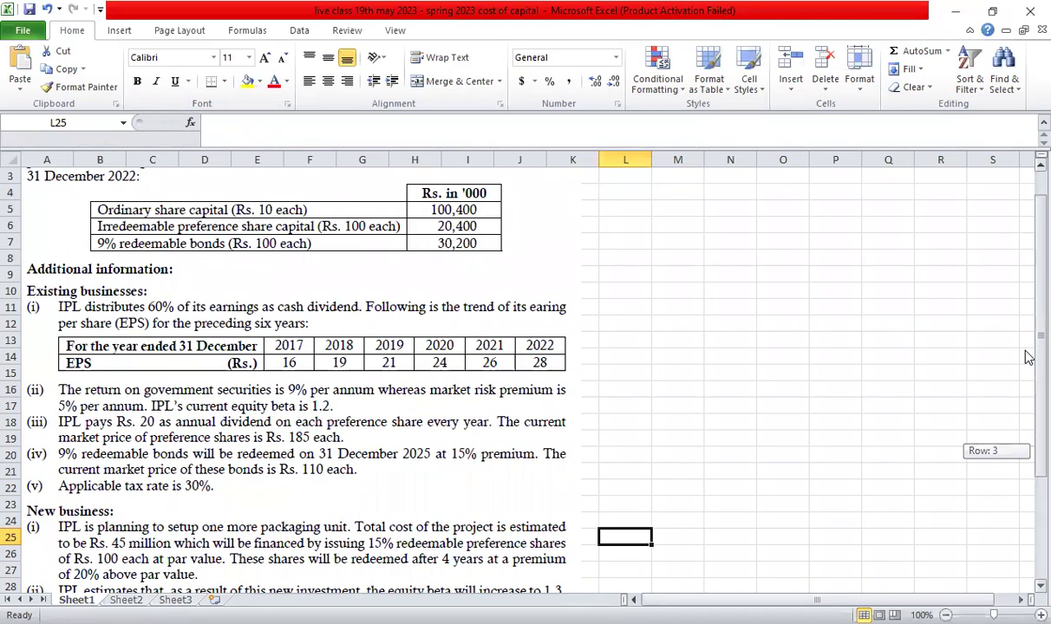
{"action": "left_click_drag", "start_coordinate": [1027, 358], "coordinate": [1025, 321]}
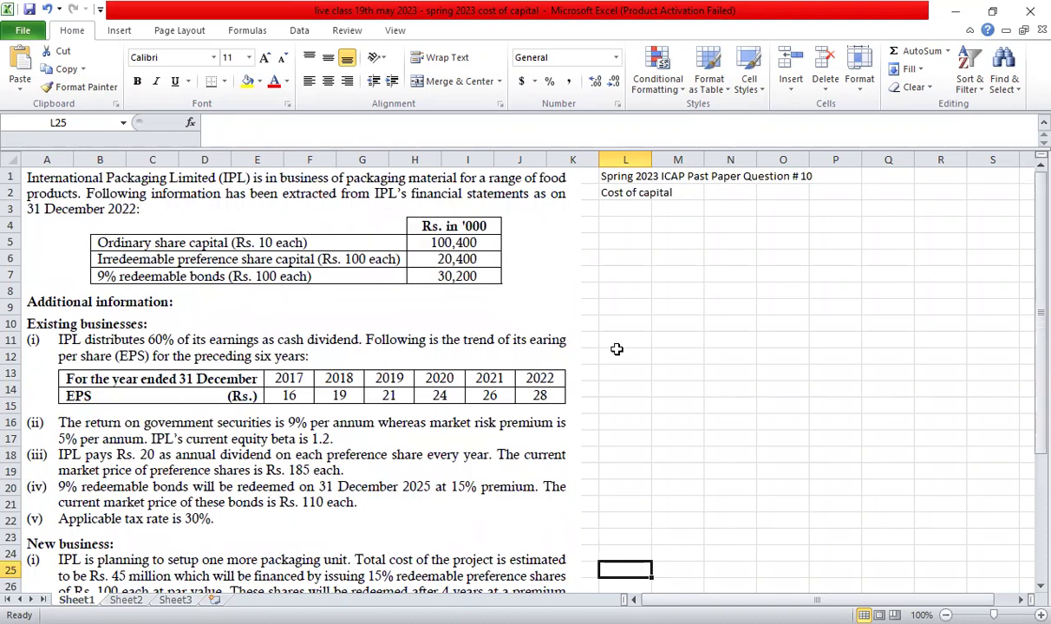
Enter the bold heading "WACC" in cell L3
{"action": "left_click", "coordinate": [615, 212]}
{"action": "type", "text": "WACC"}
{"action": "key", "text": "Return"}
{"action": "key", "text": "Up"}
{"action": "key", "text": "ctrl+b"}
{"action": "key", "text": "Return"}
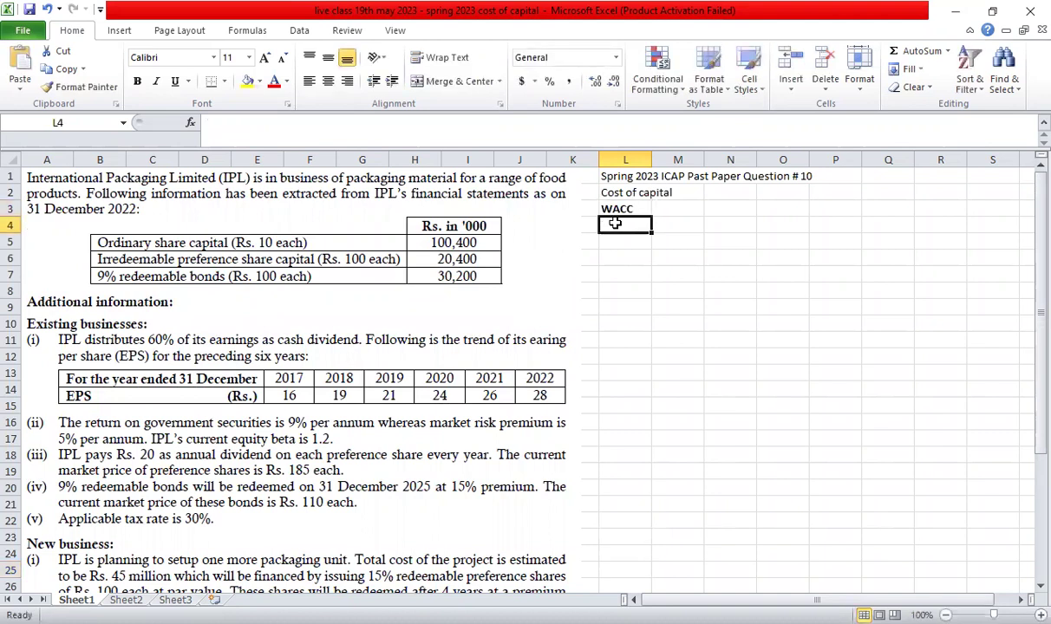
List the market value items beside the WACC heading in M3:M6: MV, OSC, IPSC and RB
{"action": "key", "text": "Right"}
{"action": "key", "text": "Up"}
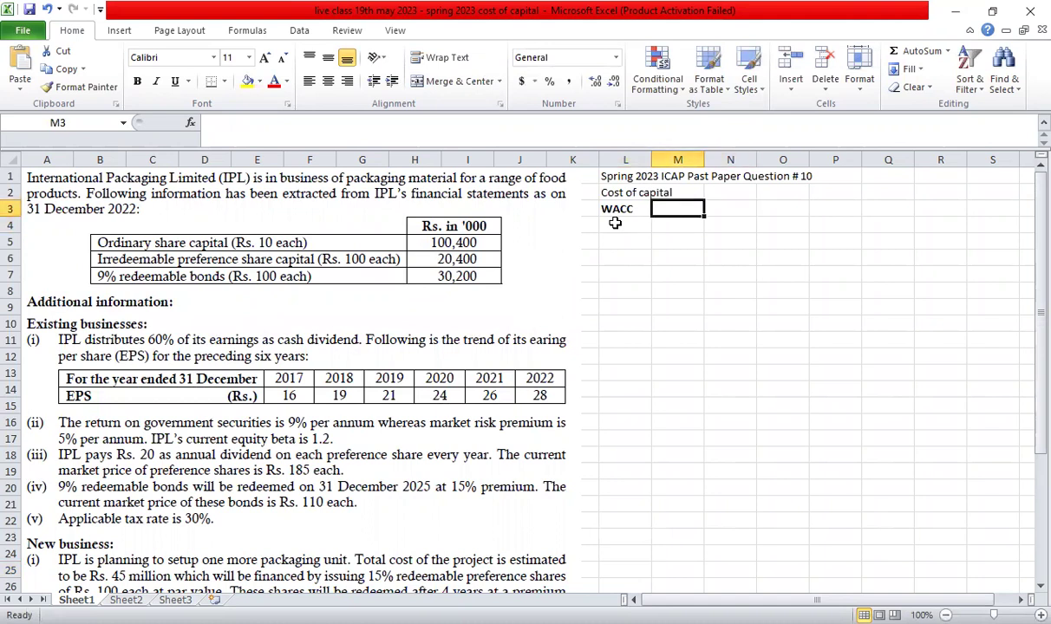
{"action": "type", "text": "MV"}
{"action": "key", "text": "Return"}
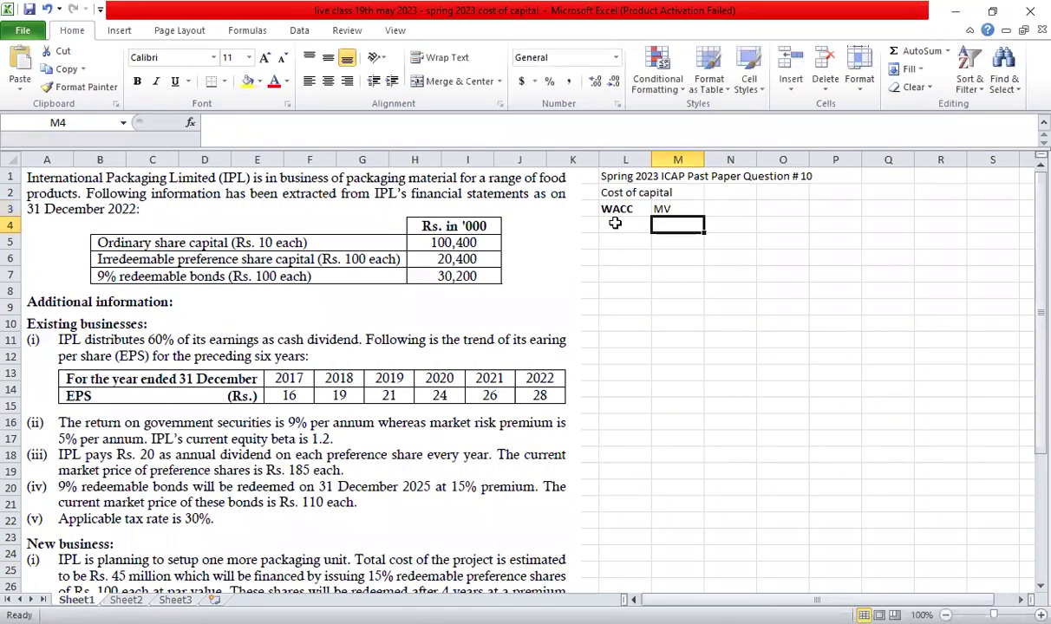
{"action": "type", "text": "OSC"}
{"action": "key", "text": "Return"}
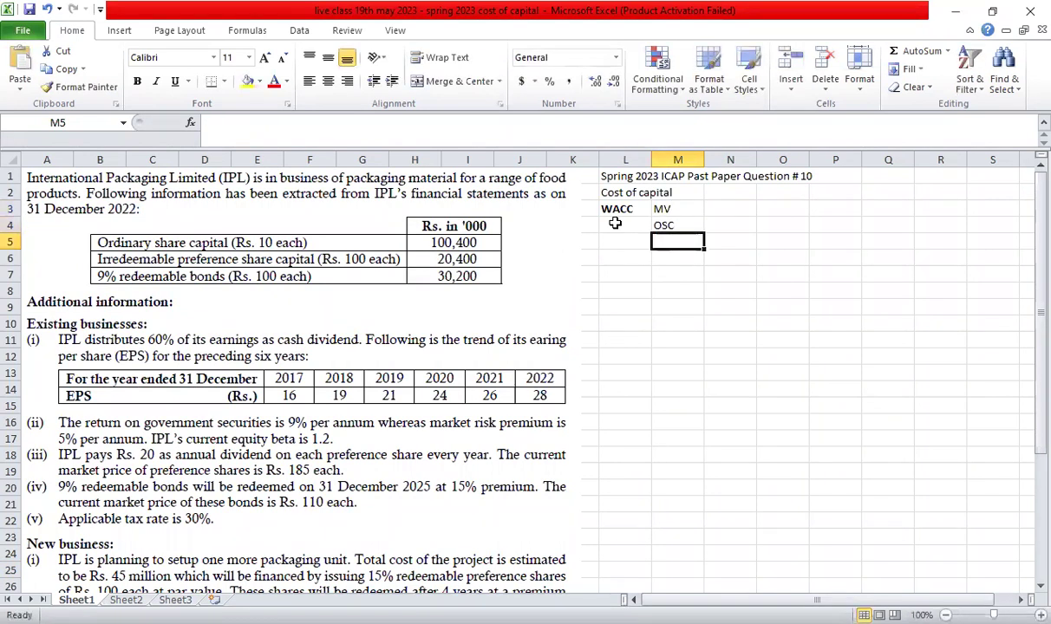
{"action": "type", "text": "IPSC"}
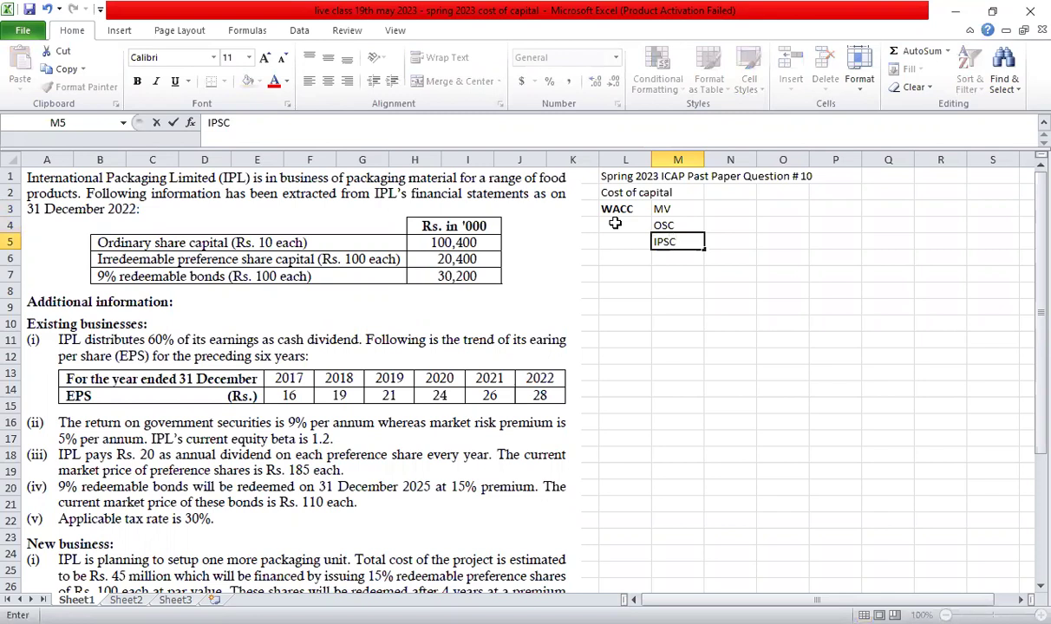
{"action": "key", "text": "Return"}
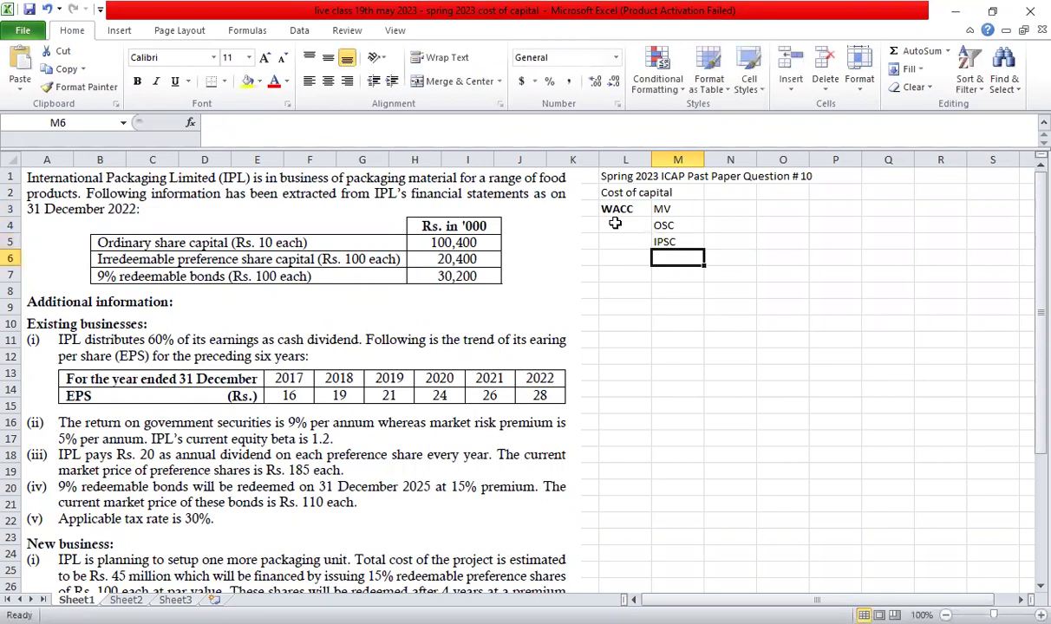
{"action": "type", "text": "RB"}
{"action": "key", "text": "Return"}
List the cost items in N3:N6 beside the market value column: COST, OSC, IPSC and RB
{"action": "key", "text": "Up"}
{"action": "key", "text": "Right"}
{"action": "key", "text": "Up"}
{"action": "key", "text": "Up"}
{"action": "key", "text": "Up"}
{"action": "type", "text": "COST"}
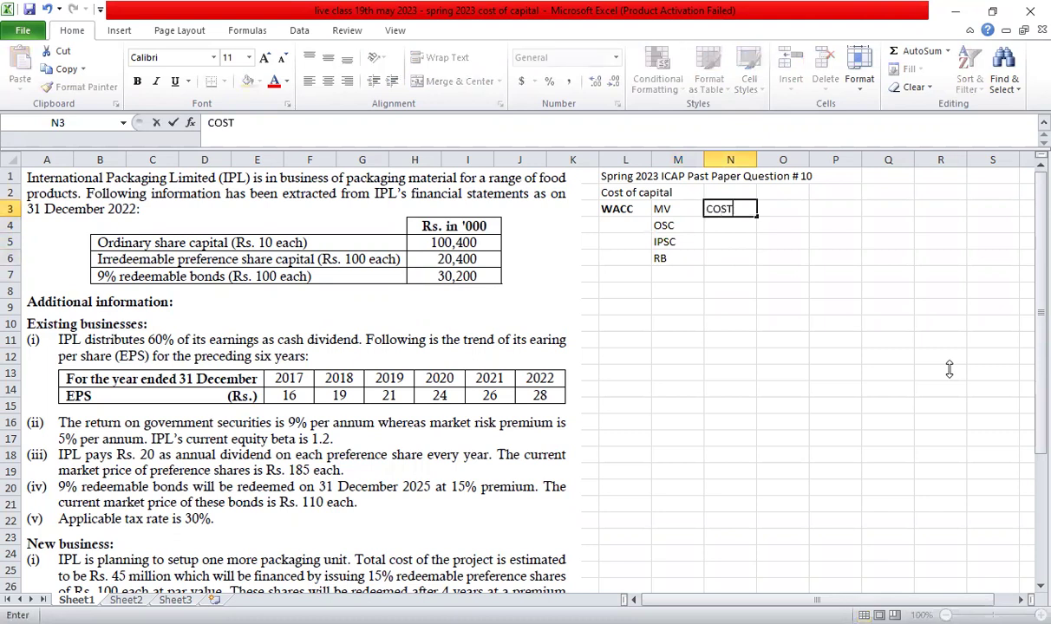
{"action": "key", "text": "Return"}
{"action": "type", "text": "OSC"}
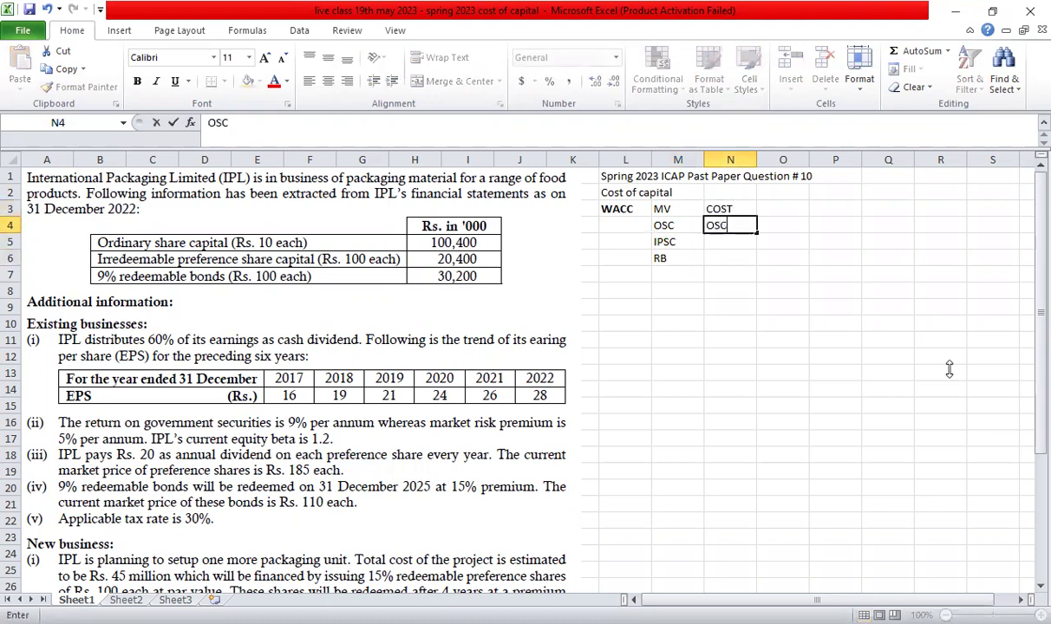
{"action": "key", "text": "Return"}
{"action": "type", "text": "IPSC"}
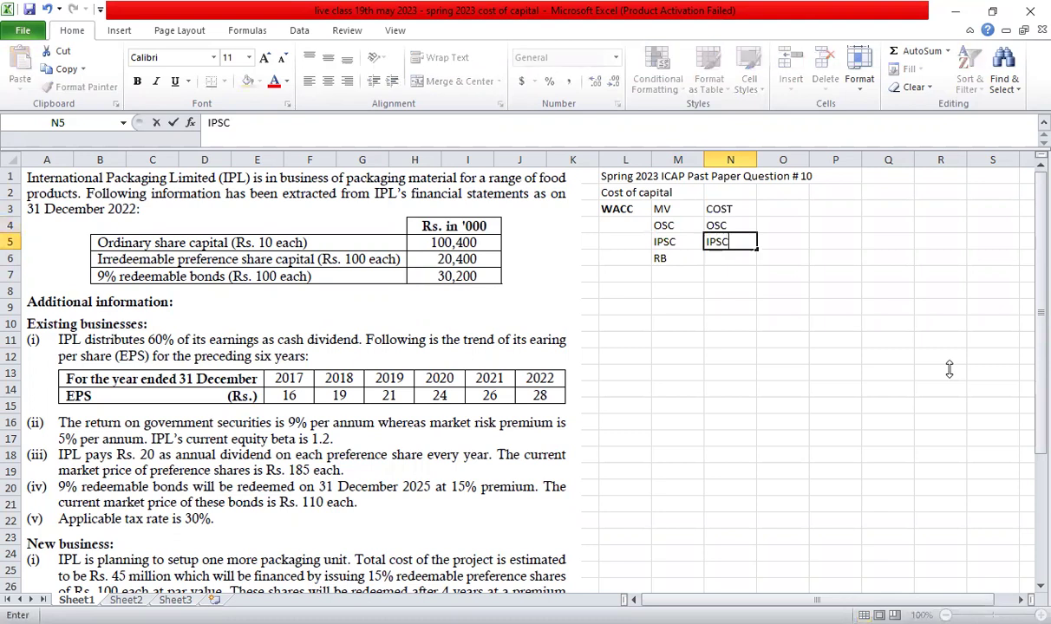
{"action": "key", "text": "Return"}
{"action": "type", "text": "RB"}
{"action": "key", "text": "Return"}
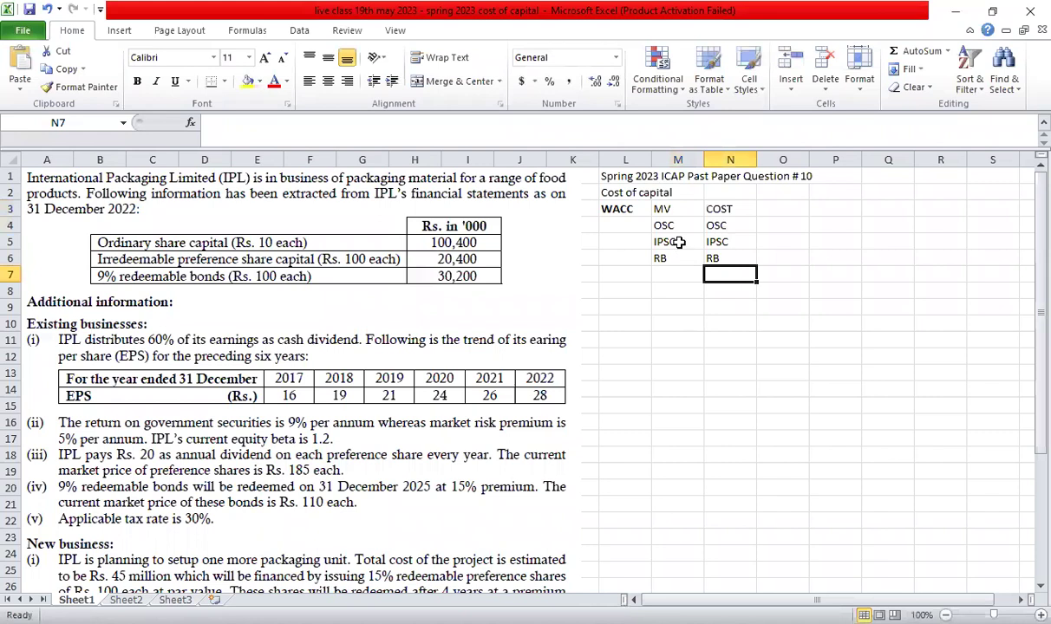
Enter the bold section heading "Ordinary share capital" in cell L8
{"action": "left_click_drag", "start_coordinate": [659, 226], "coordinate": [720, 227]}
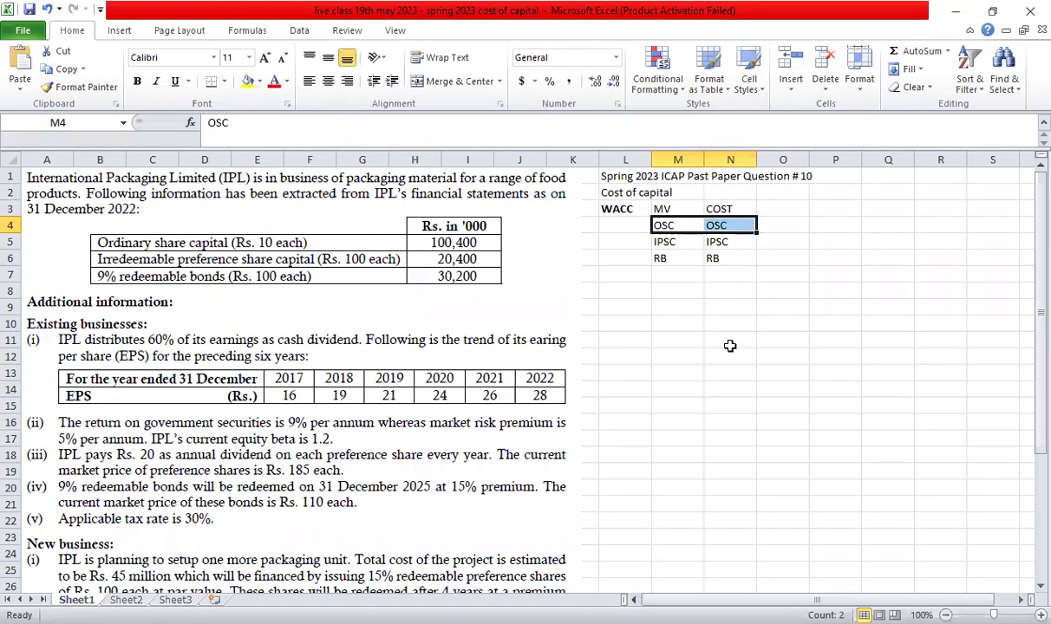
{"action": "left_click", "coordinate": [609, 297]}
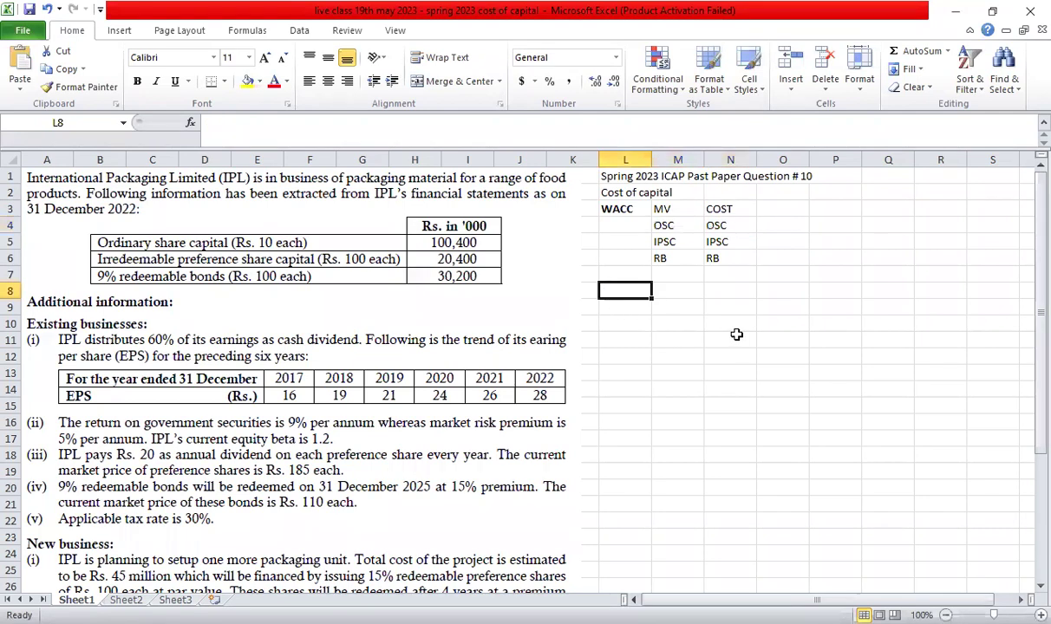
{"action": "type", "text": "Ordinary share c"}
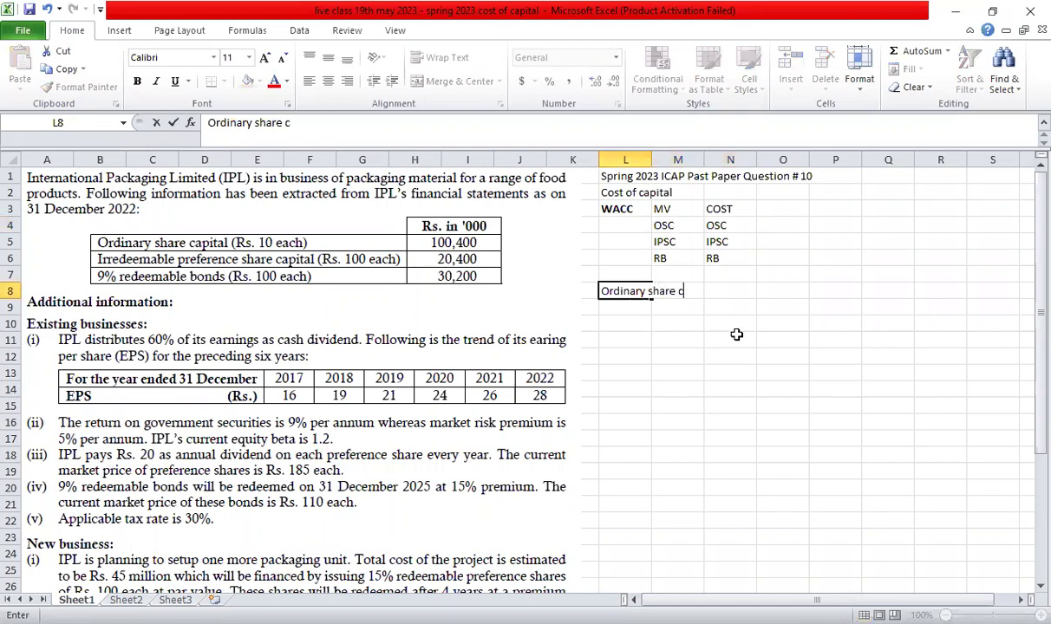
{"action": "type", "text": "apital"}
{"action": "key", "text": "Return"}
{"action": "key", "text": "Up"}
{"action": "key", "text": "ctrl+b"}
{"action": "key", "text": "Return"}
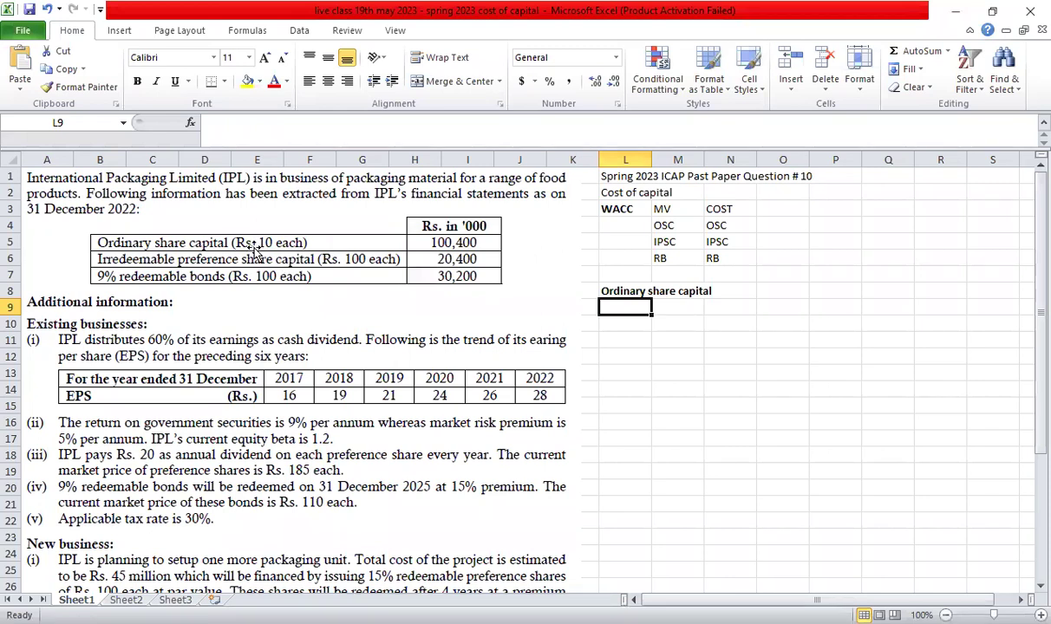
Label cell L9 "Number of shares" under the ordinary share capital heading
{"action": "key", "text": "Right"}
{"action": "key", "text": "Right"}
{"action": "key", "text": "Left"}
{"action": "key", "text": "Right"}
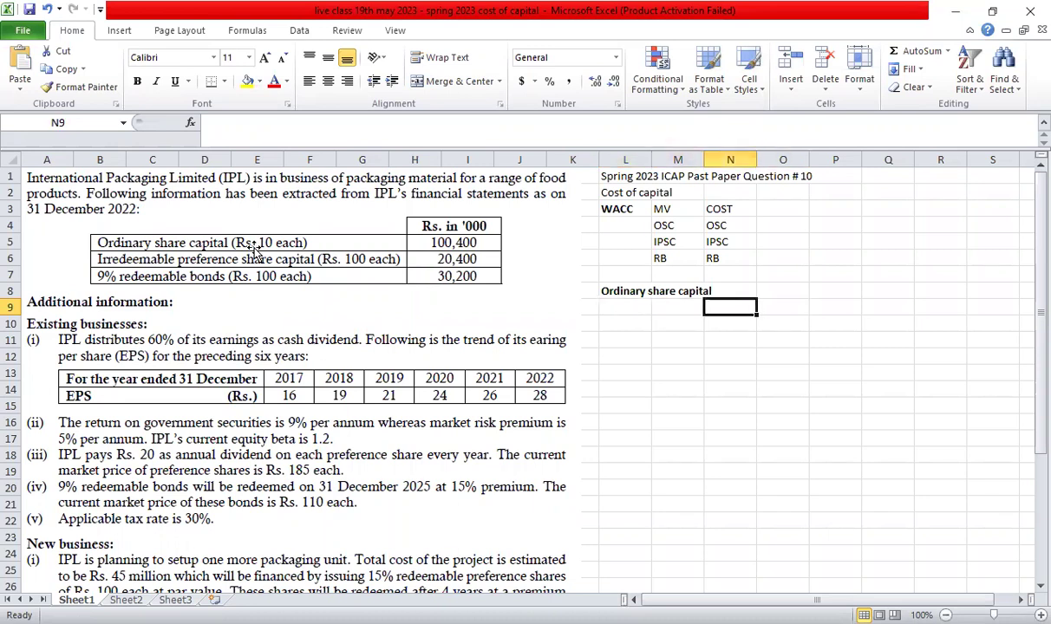
{"action": "key", "text": "Left"}
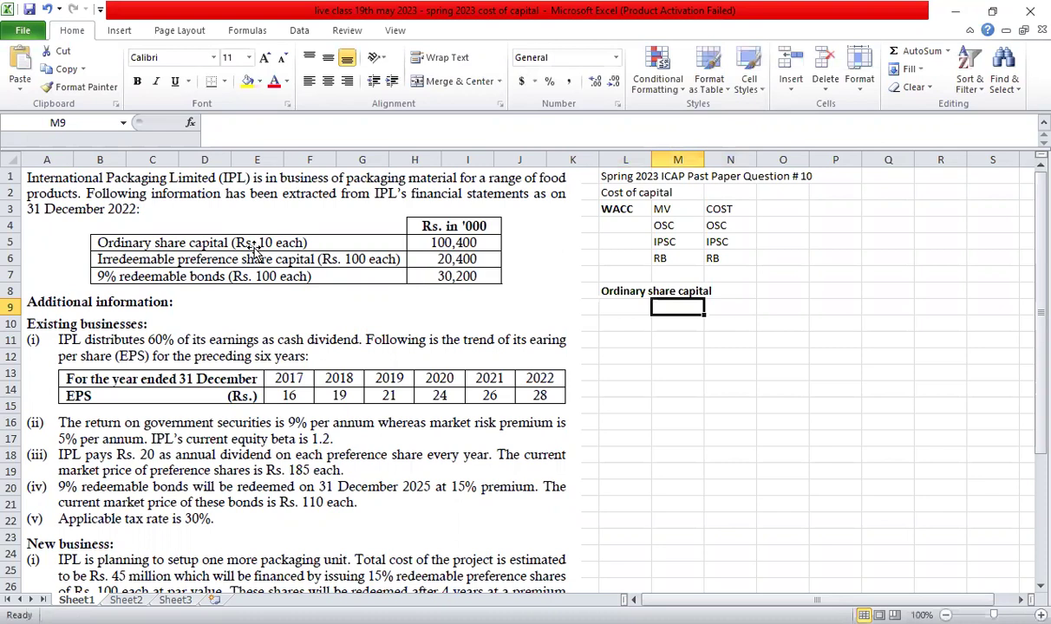
{"action": "key", "text": "Left"}
{"action": "type", "text": "Number "}
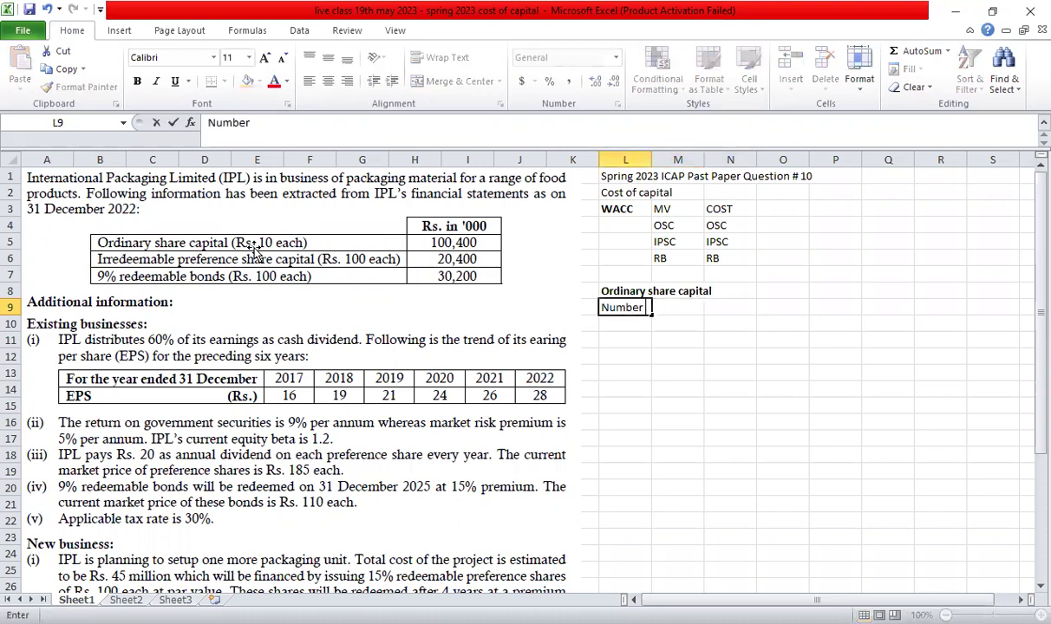
{"action": "type", "text": "of shares"}
Calculate the number of ordinary shares in O9 with the formula =100400000/10
{"action": "key", "text": "Right"}
{"action": "key", "text": "Right"}
{"action": "key", "text": "Right"}
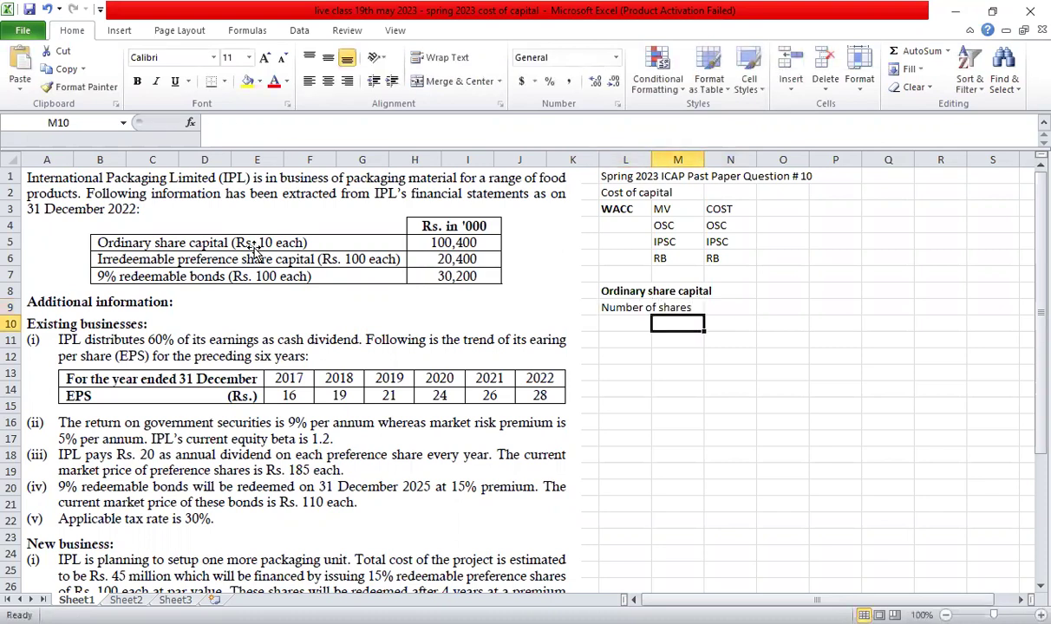
{"action": "type", "text": "=1"}
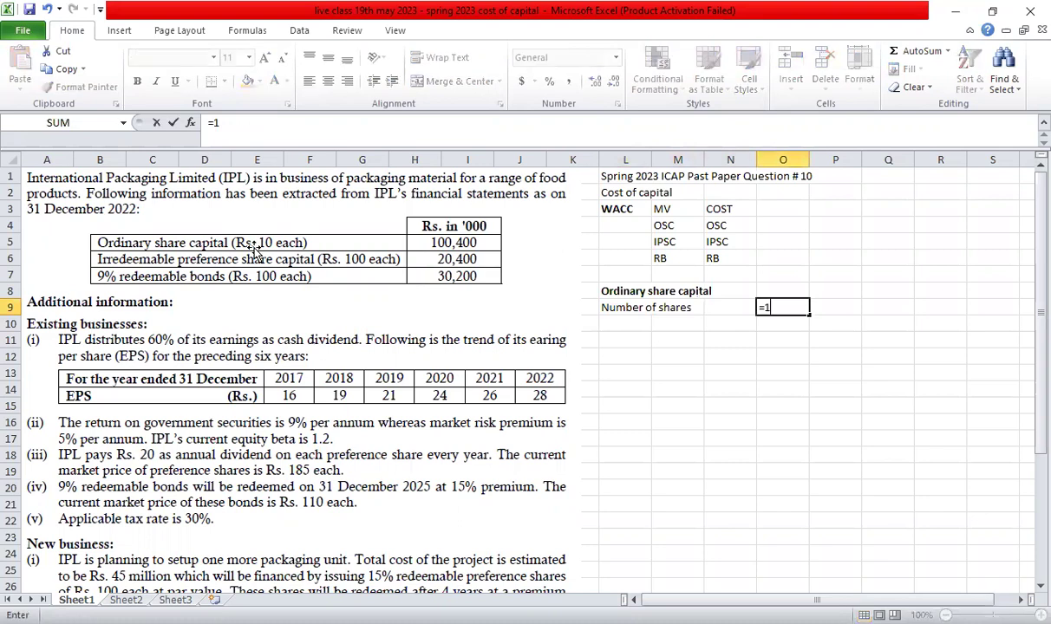
{"action": "type", "text": "00400000/10"}
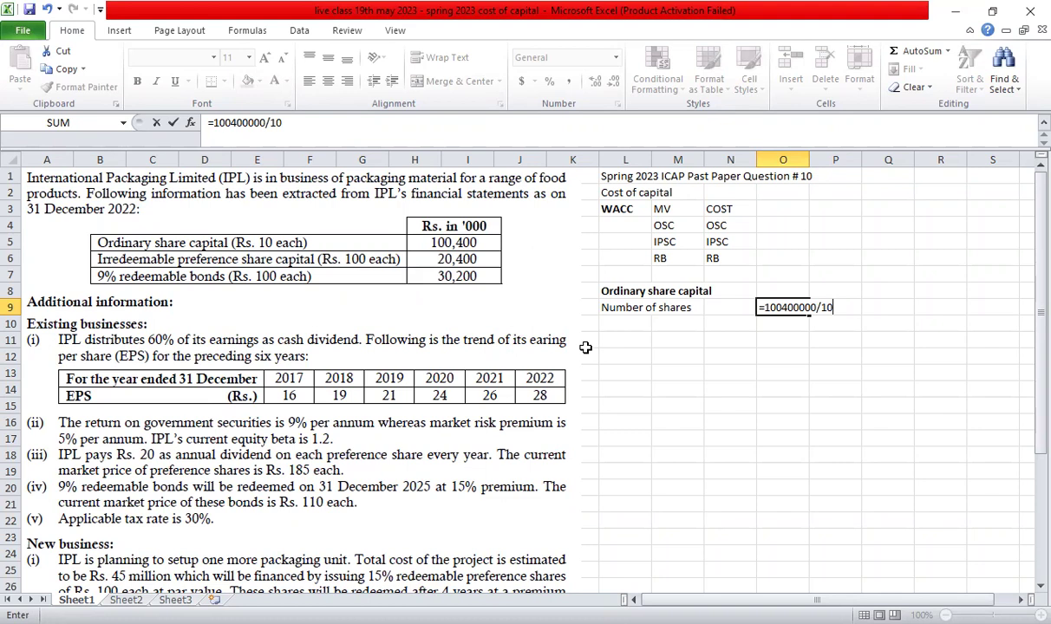
{"action": "key", "text": "Return"}
{"action": "key", "text": "Up"}
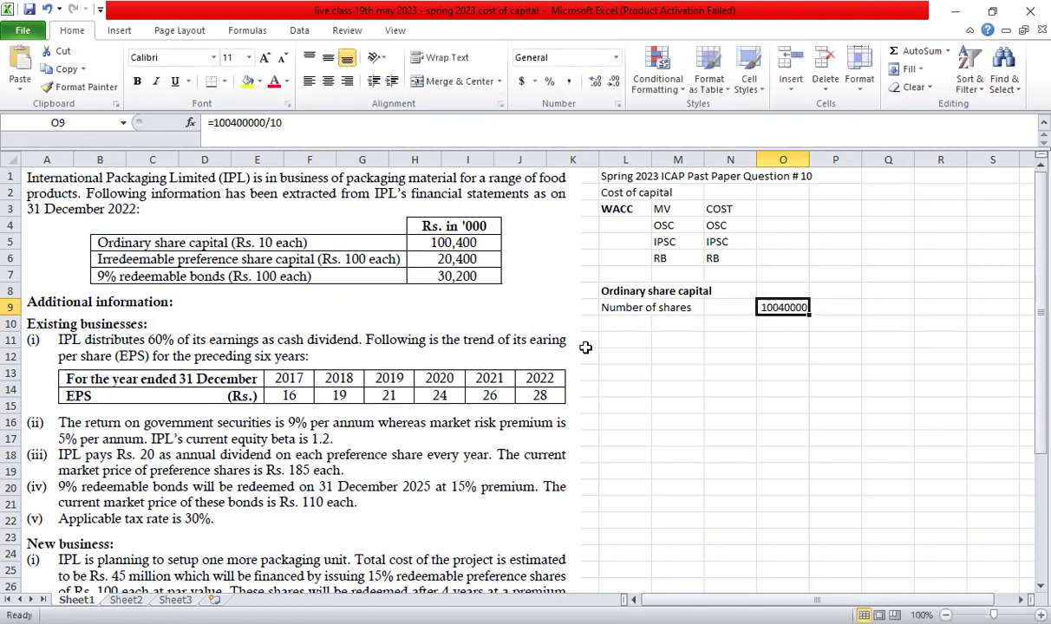
Format the entire sheet's numbers with thousands separators and no decimal places
{"action": "key", "text": "Down"}
{"action": "key", "text": "ctrl+a"}
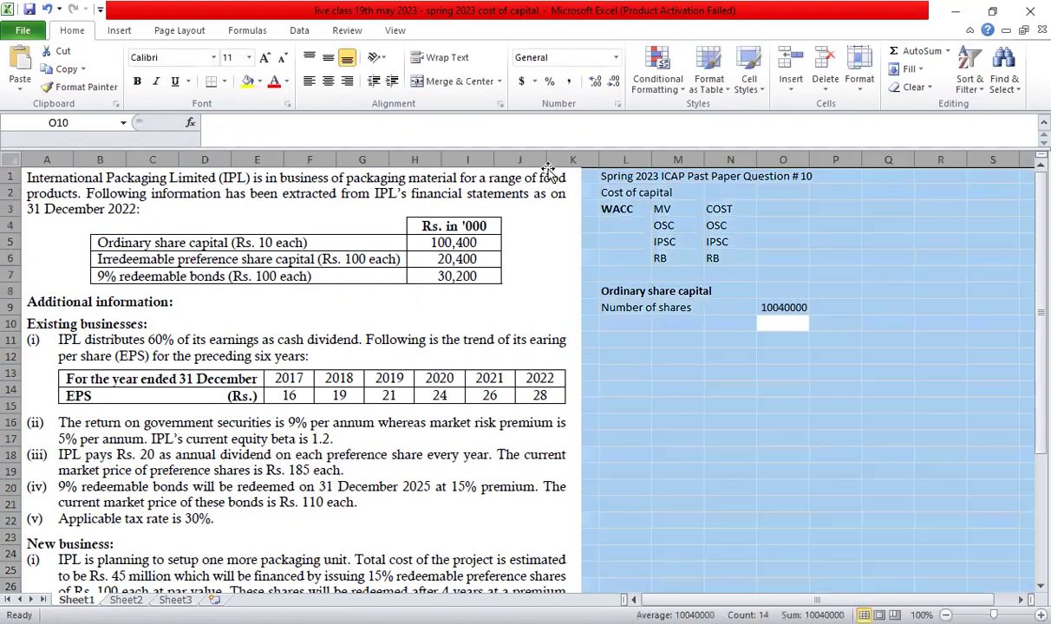
{"action": "left_click", "coordinate": [569, 80]}
{"action": "left_click", "coordinate": [613, 80]}
{"action": "left_click", "coordinate": [613, 80]}
{"action": "left_click", "coordinate": [730, 361]}
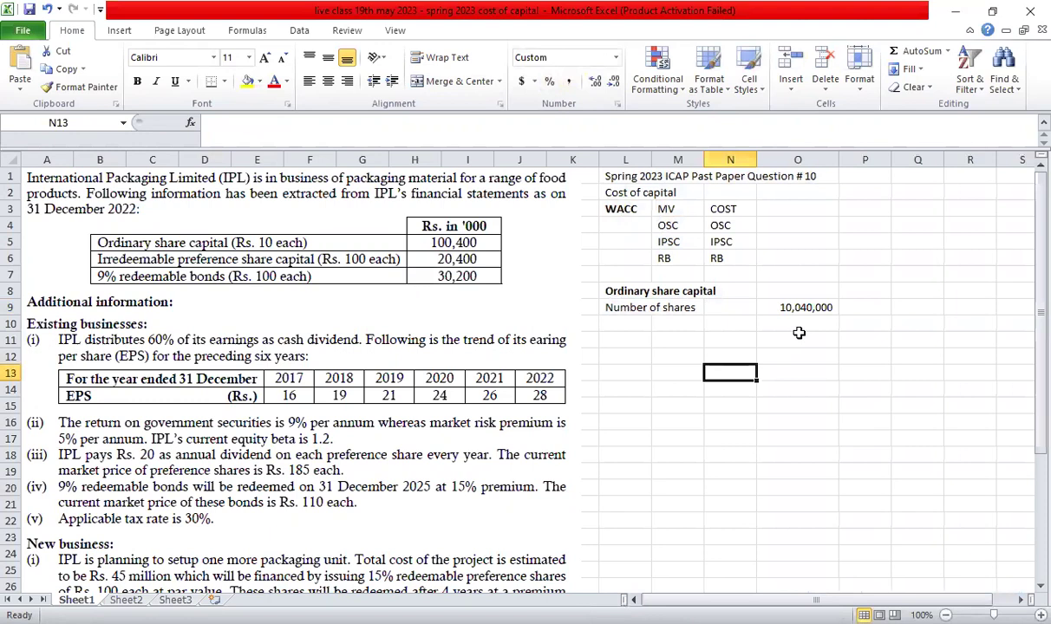
{"action": "left_click", "coordinate": [798, 307]}
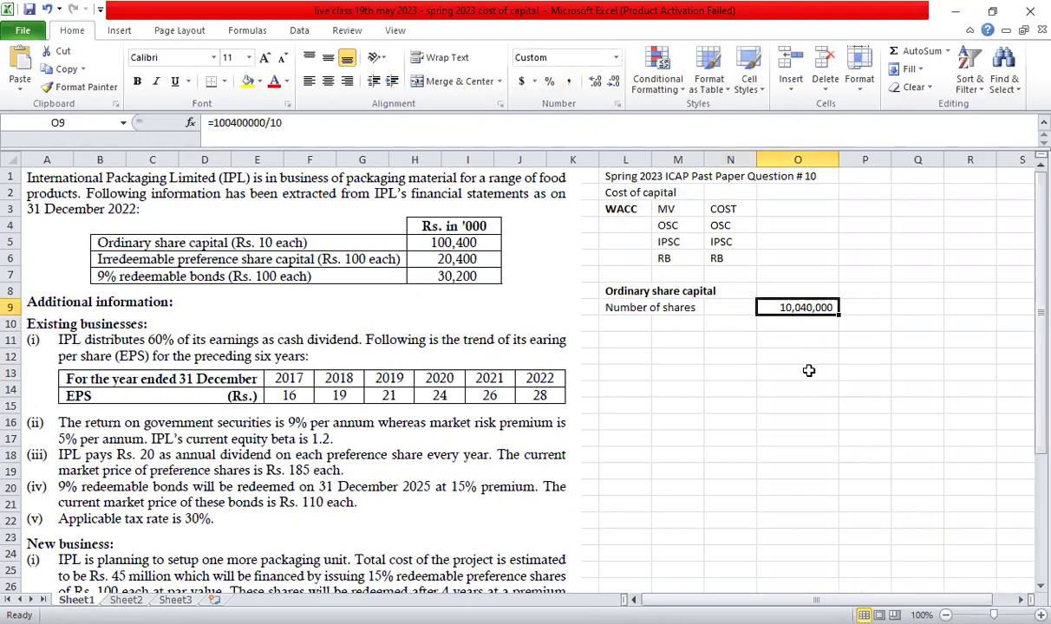
{"action": "left_click", "coordinate": [799, 324]}
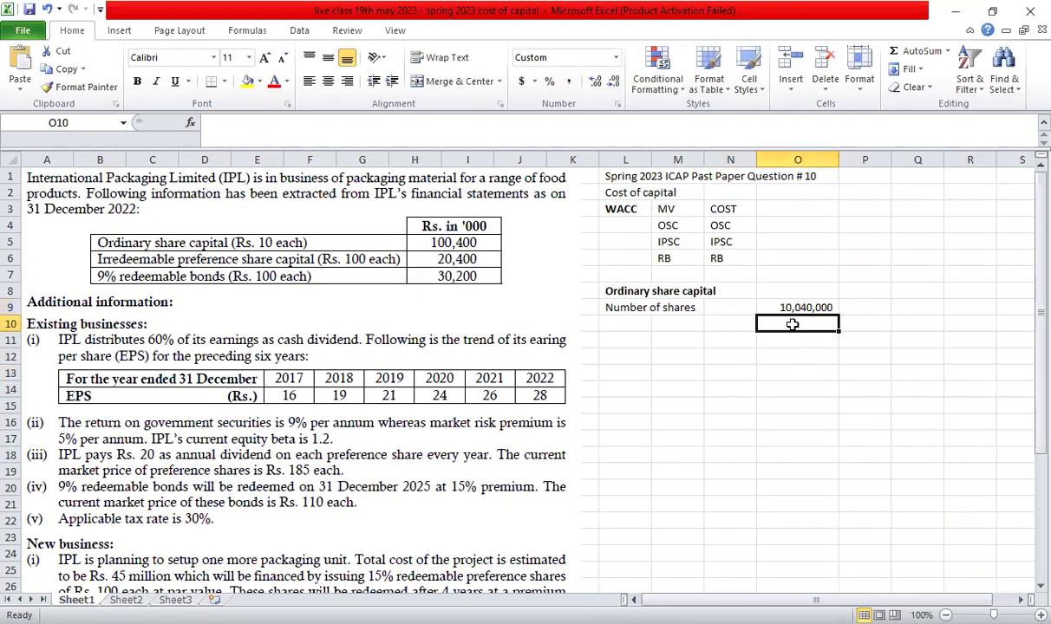
{"action": "left_click", "coordinate": [633, 309]}
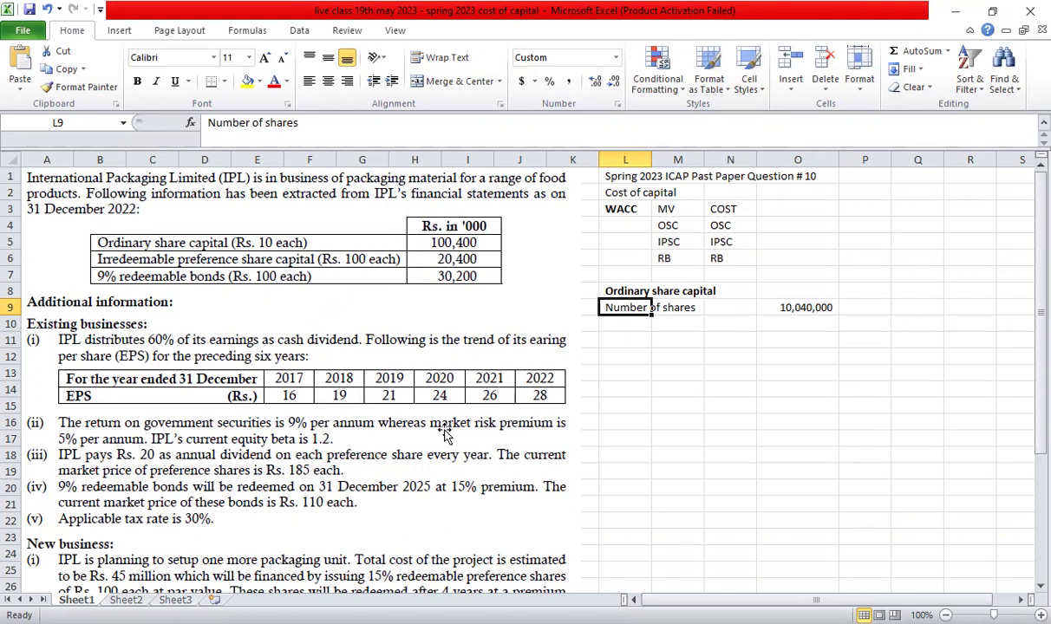
{"action": "left_click", "coordinate": [663, 349]}
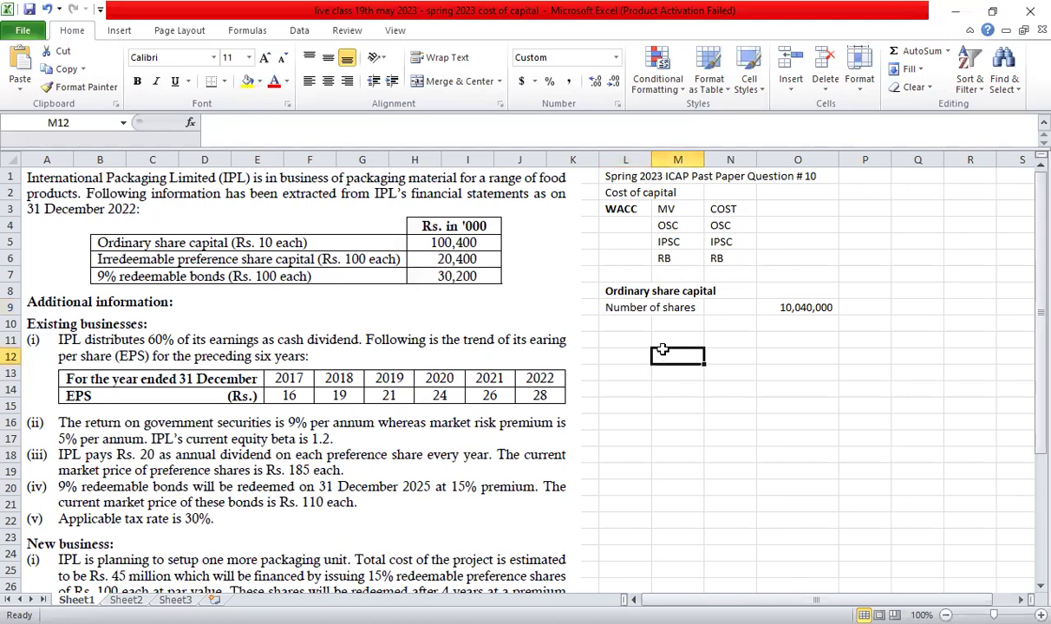
Enter the label "Dividend valuation model" in cell L10 below the number of shares
{"action": "left_click", "coordinate": [617, 323]}
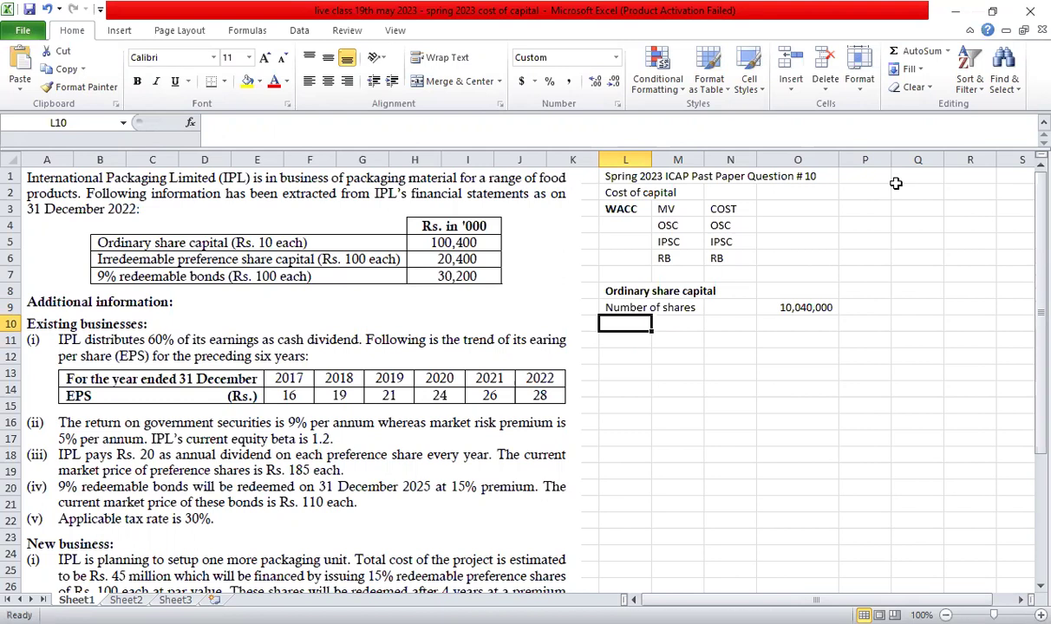
{"action": "type", "text": "Divide"}
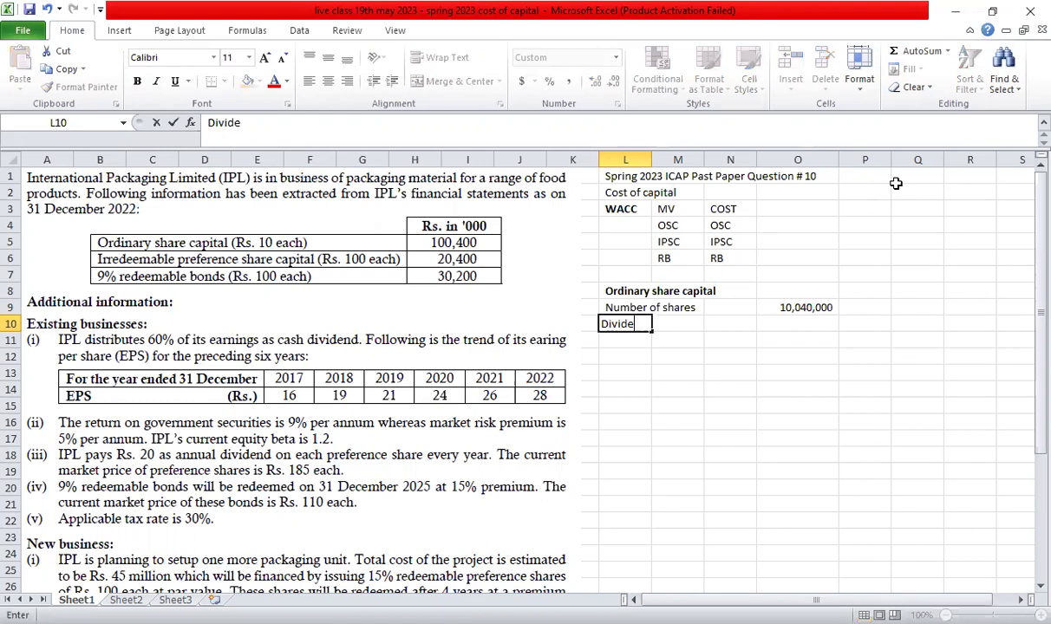
{"action": "type", "text": "nd valuation model"}
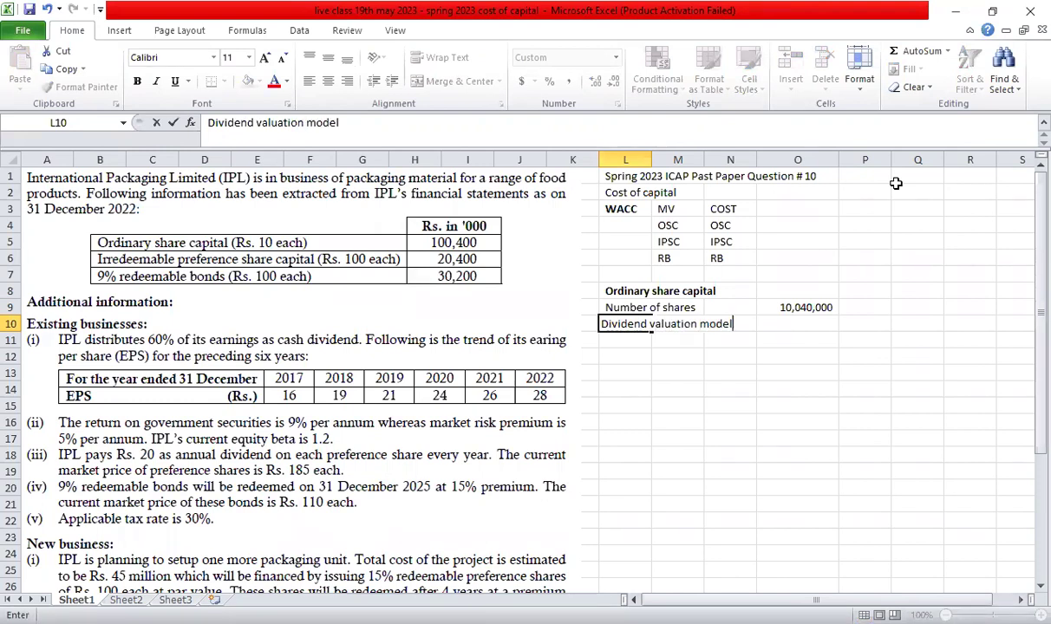
{"action": "key", "text": "Return"}
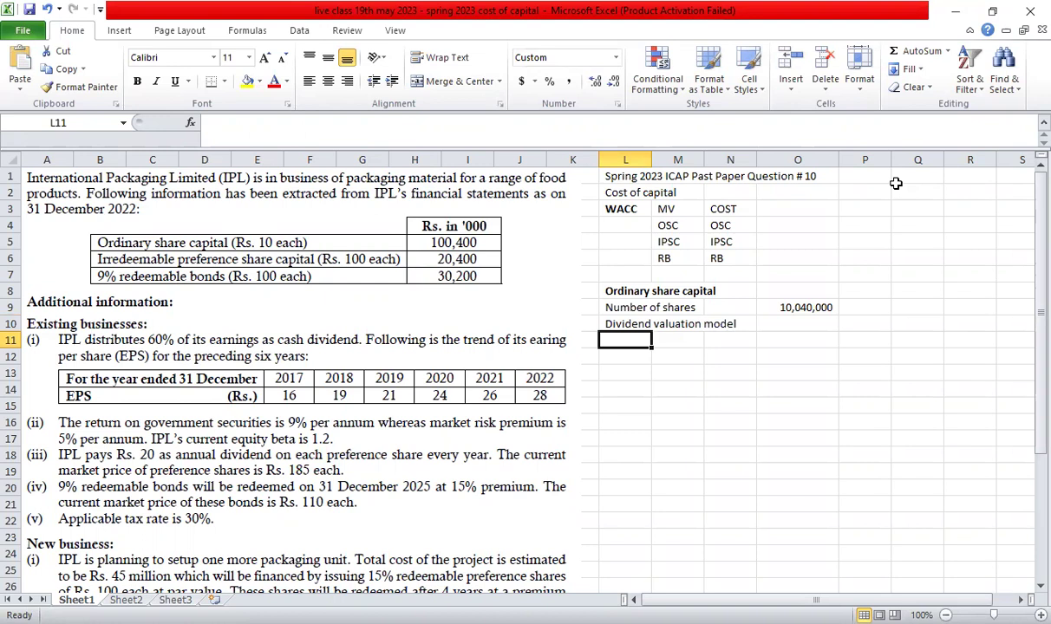
Write the share price formula "MP = D0 (1+g) / (Cost of equity - growth rate)" as text in cell L11
{"action": "type", "text": "MP"}
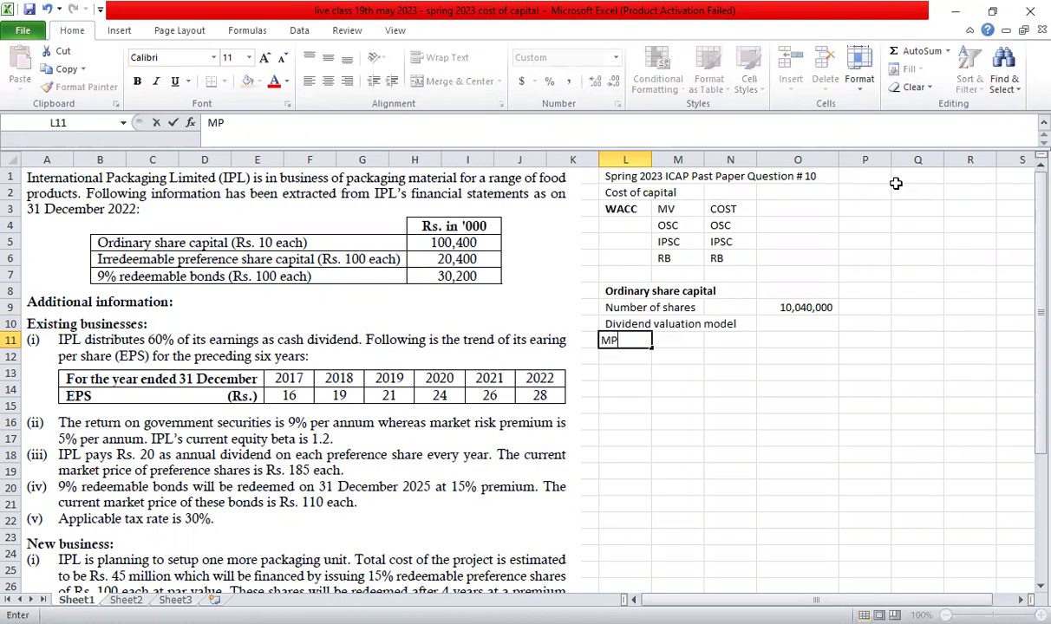
{"action": "type", "text": " = D0 (1+g) / ("}
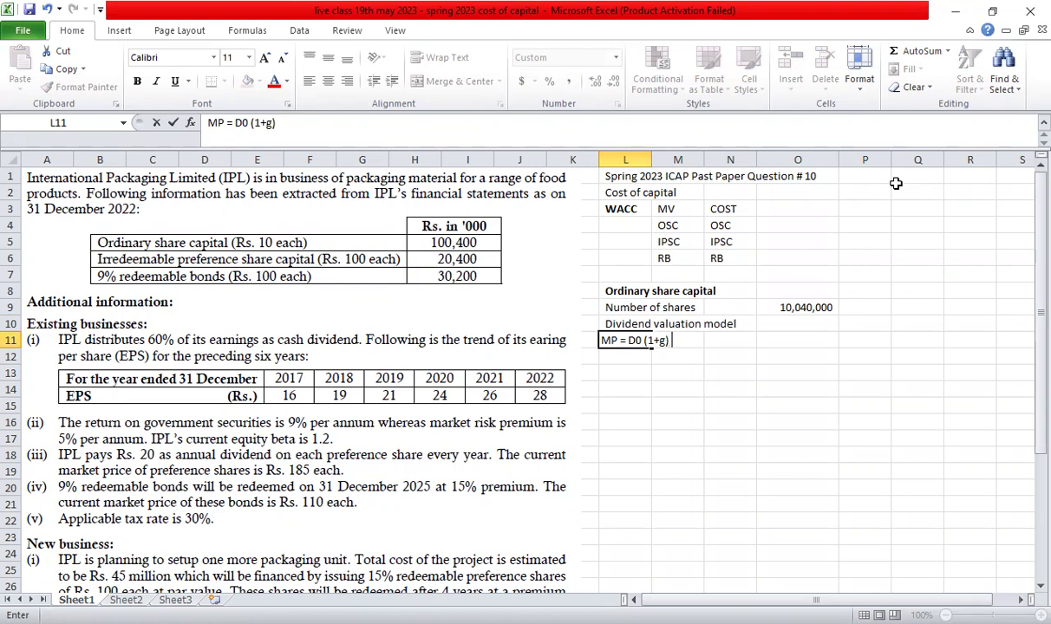
{"action": "type", "text": "Cost of"}
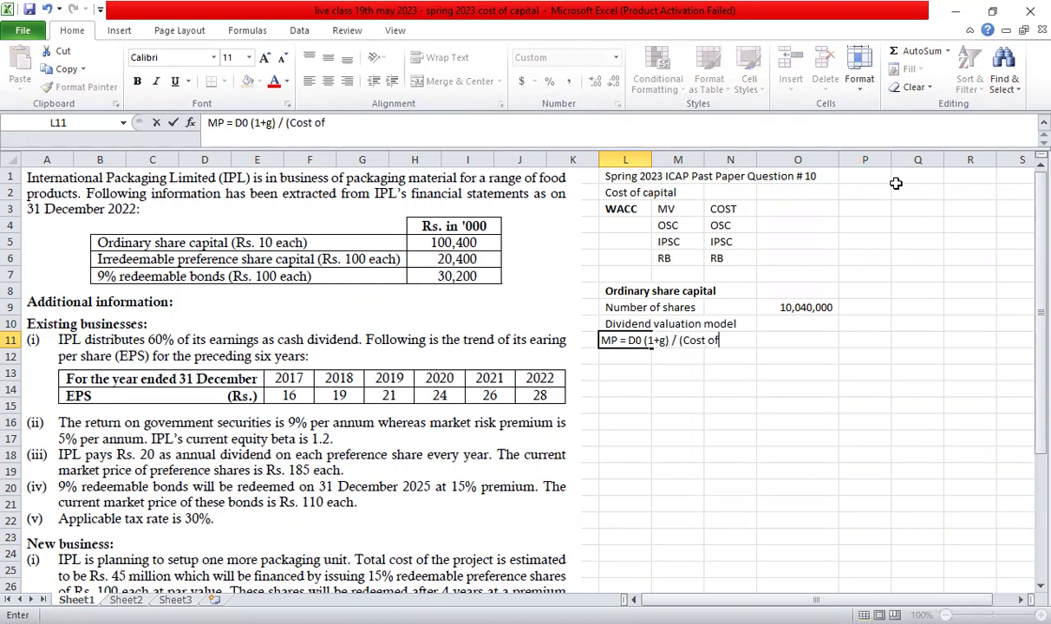
{"action": "type", "text": " equity - gro"}
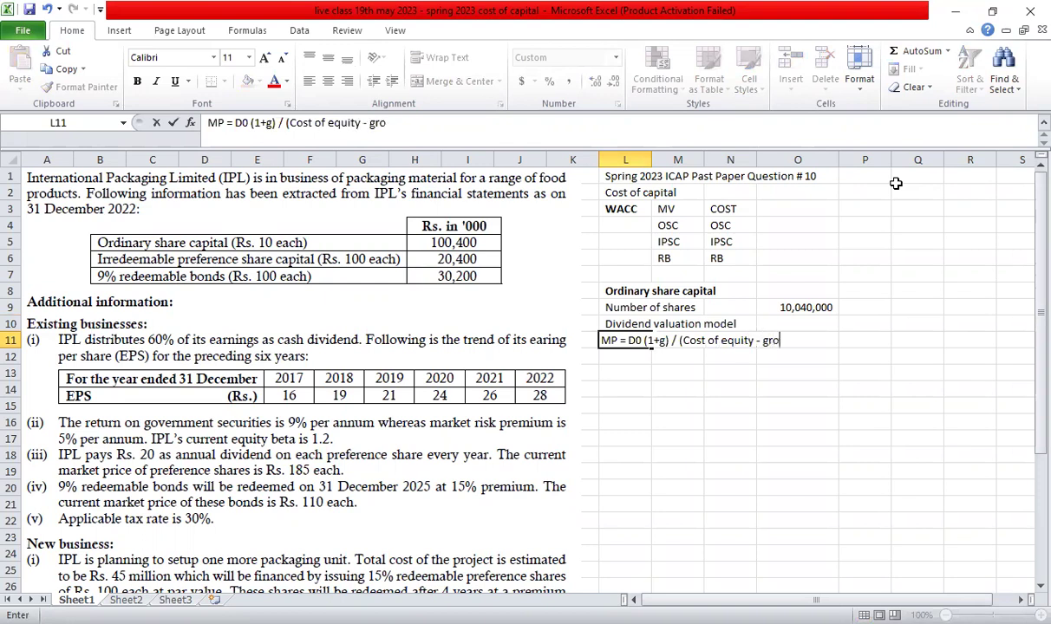
{"action": "type", "text": "wth rate)"}
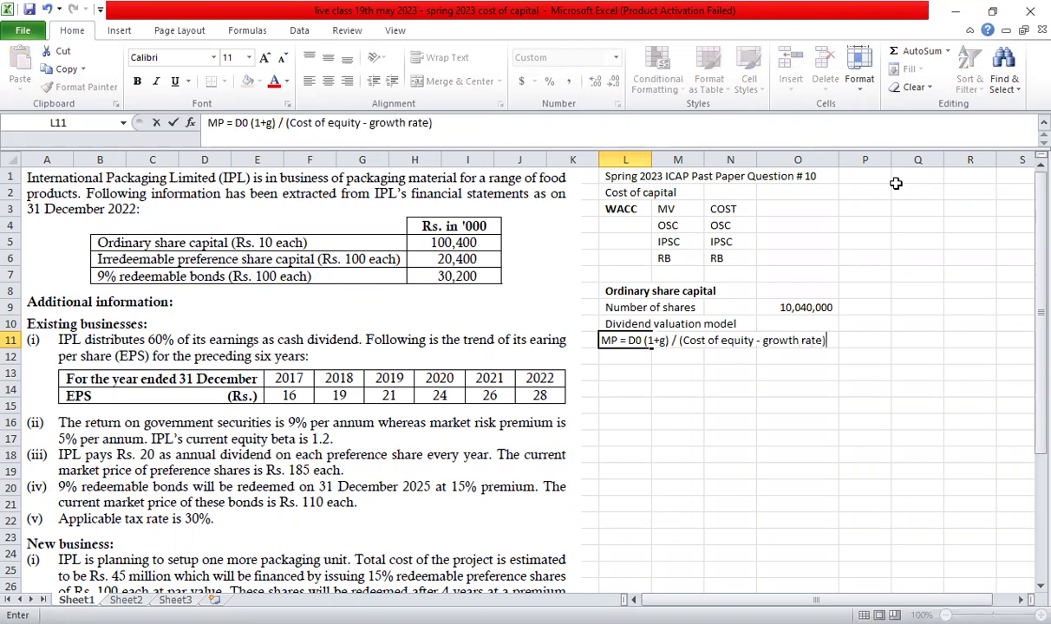
{"action": "key", "text": "Return"}
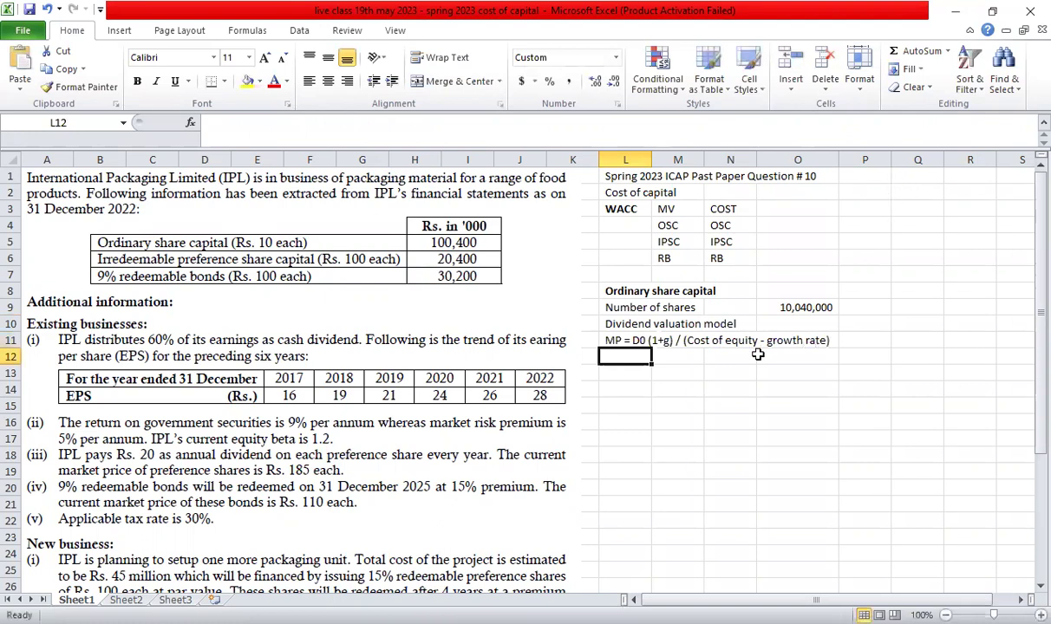
Write the current dividend working "D0 = 28 x 60%" as text in cell L12
{"action": "left_click", "coordinate": [631, 390]}
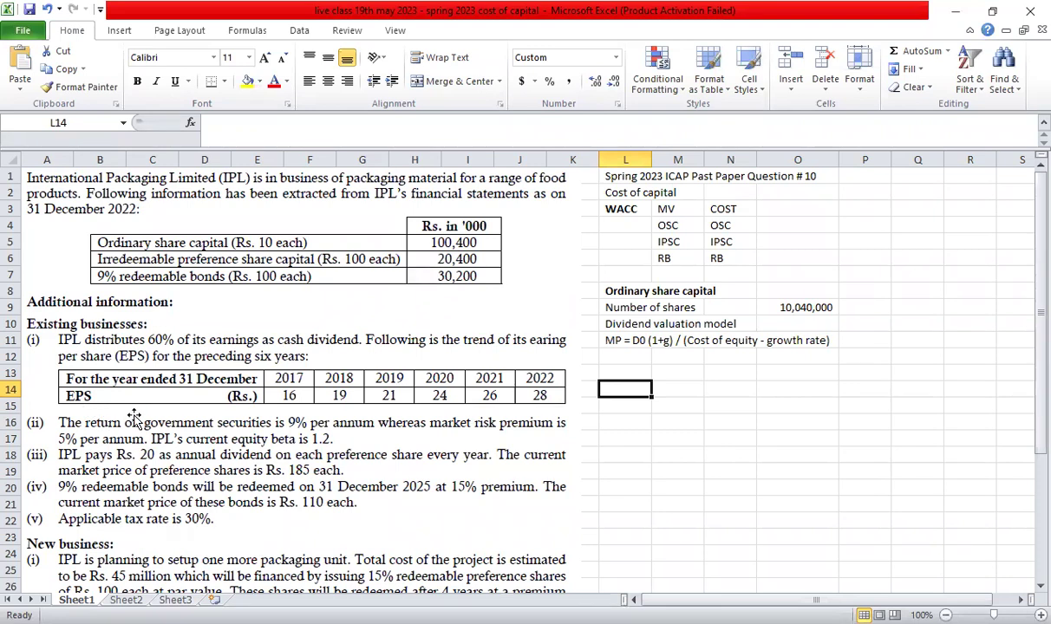
{"action": "key", "text": "Up"}
{"action": "key", "text": "Up"}
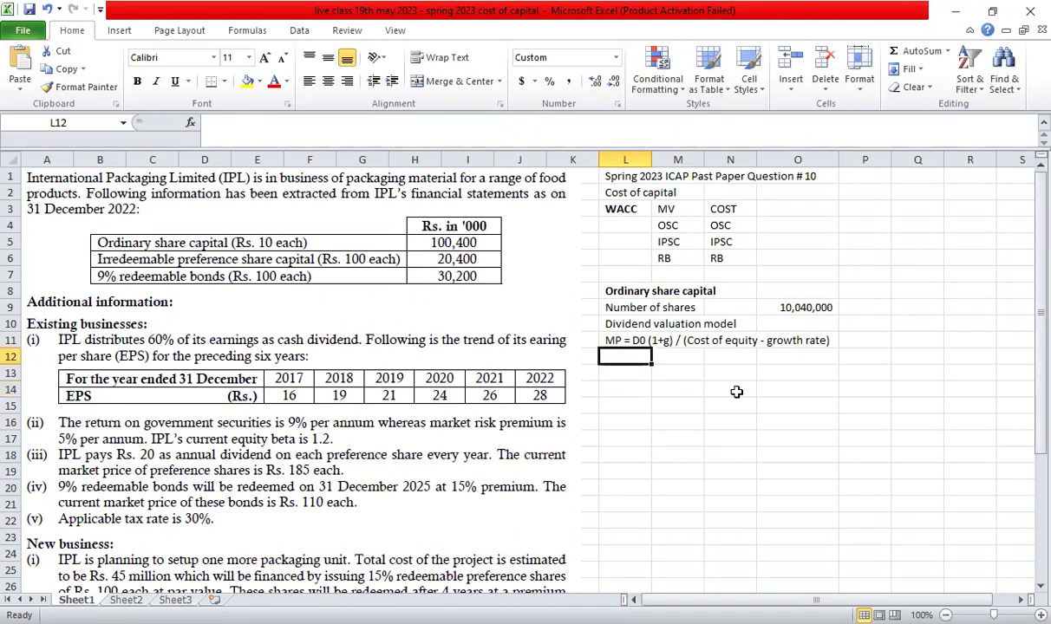
{"action": "type", "text": "D0"}
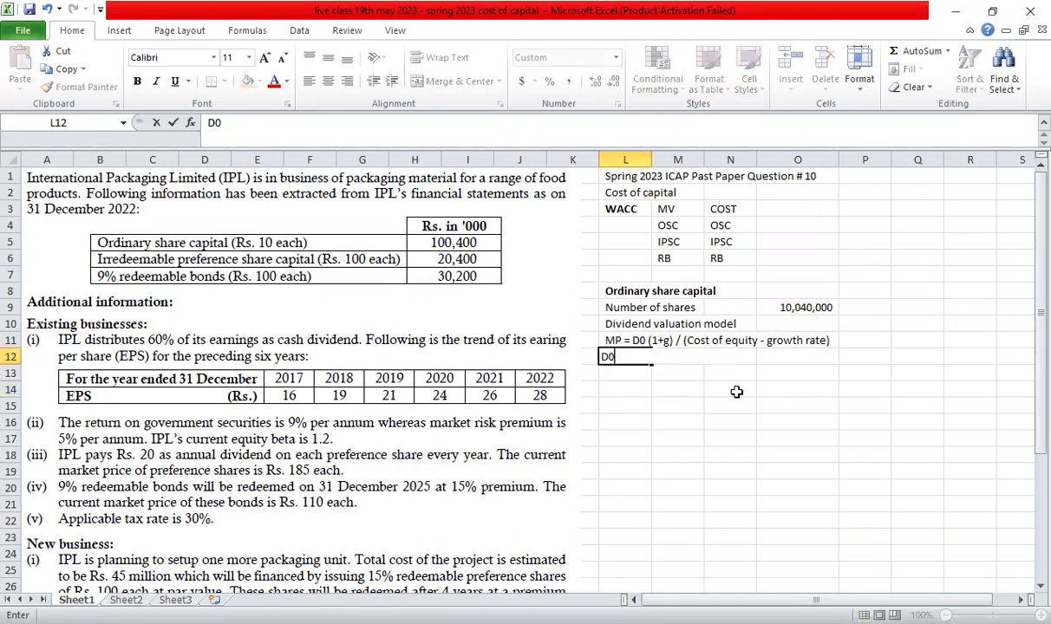
{"action": "type", "text": " = 28 x 60"}
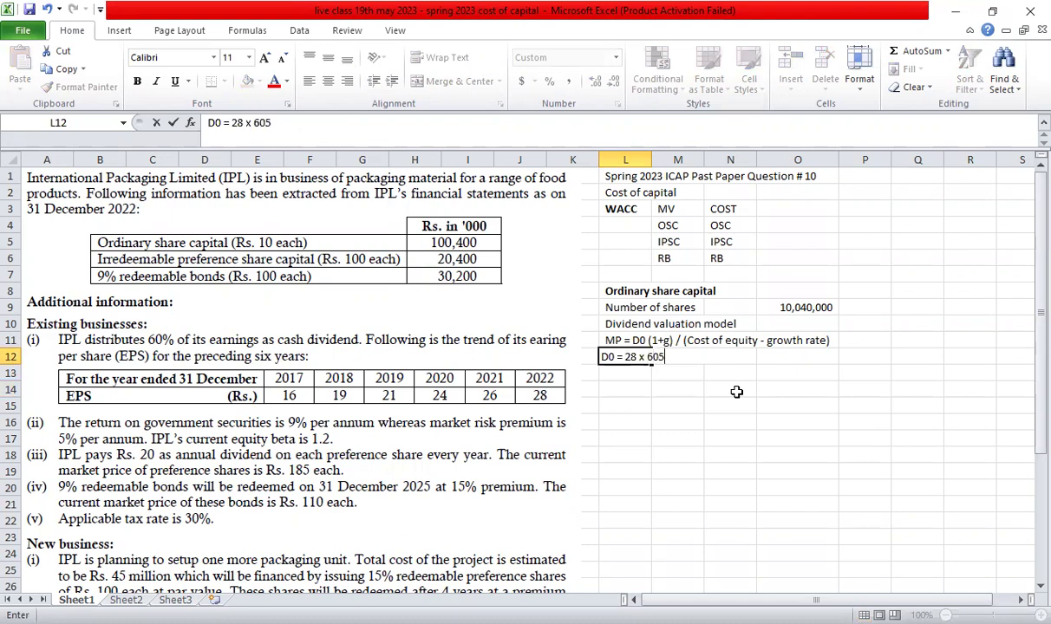
{"action": "type", "text": "%"}
{"action": "key", "text": "Return"}
Calculate the current dividend in N12 with the formula =28*60%
{"action": "key", "text": "Right"}
{"action": "key", "text": "Right"}
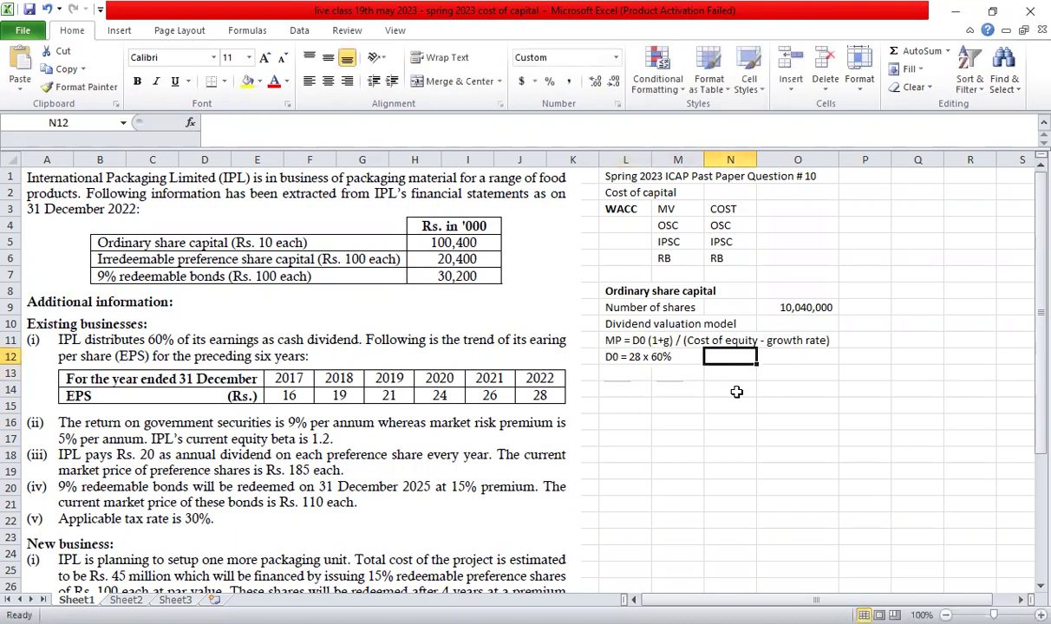
{"action": "key", "text": "Up"}
{"action": "type", "text": "=2"}
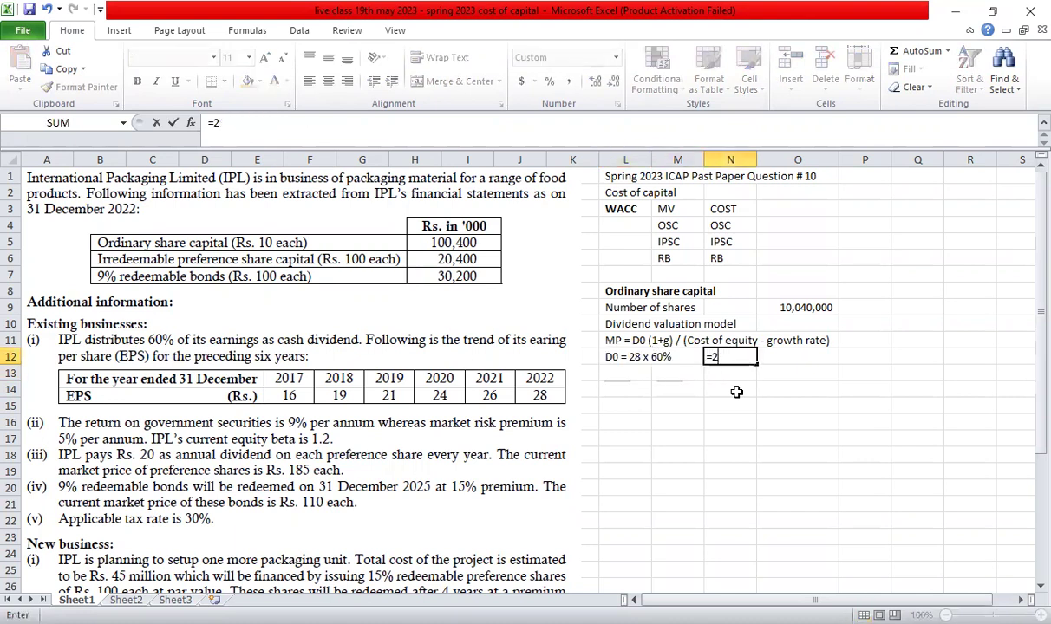
{"action": "type", "text": "8*60%"}
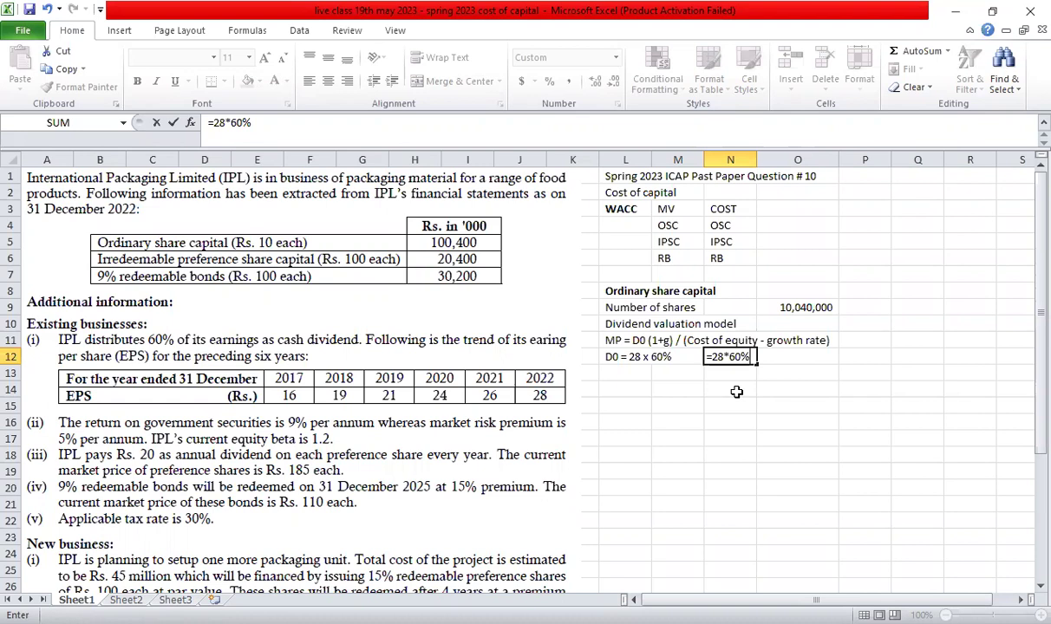
{"action": "key", "text": "ctrl+Return"}
{"action": "key", "text": "Right"}
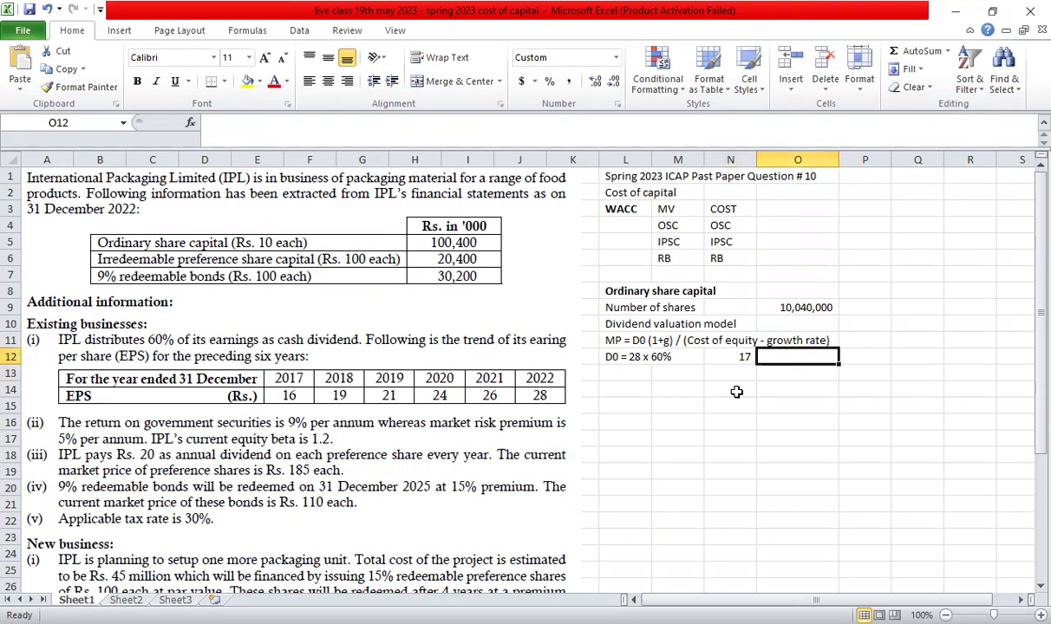
Add the note "(dividend for 2022)" in O12 and apply the two-decimal comma style to the dividend in N12
{"action": "type", "text": "(divid"}
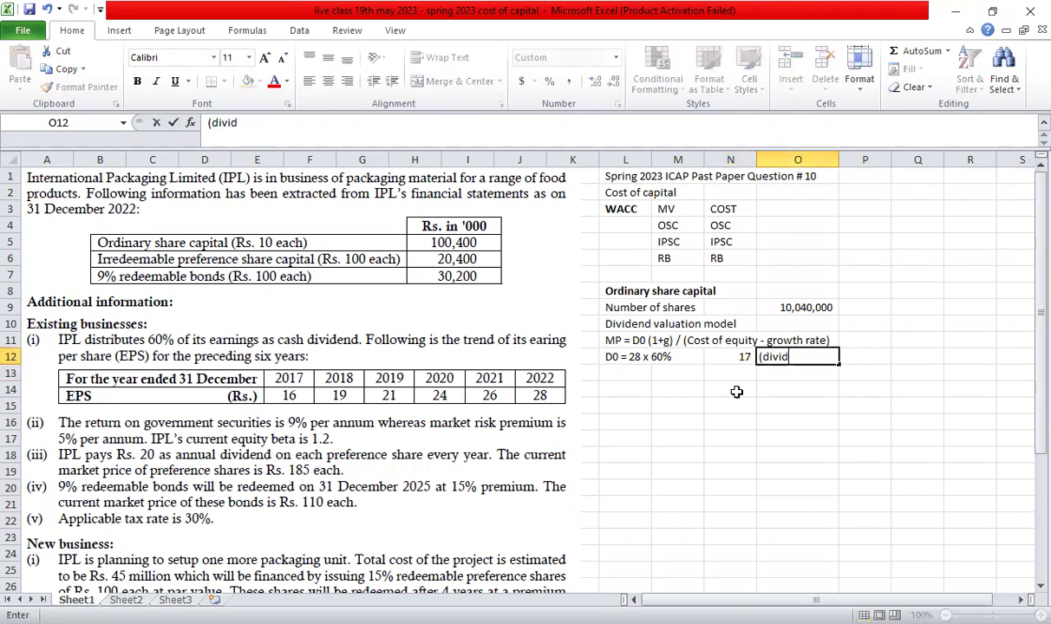
{"action": "type", "text": "end for 2022"}
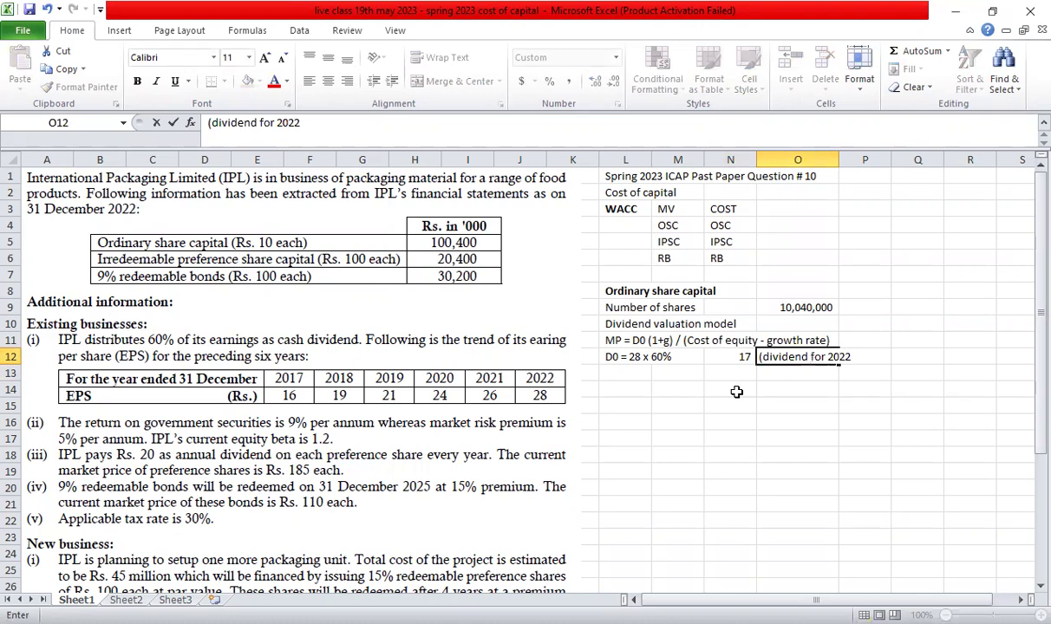
{"action": "type", "text": ")"}
{"action": "key", "text": "Left"}
{"action": "left_click", "coordinate": [569, 80]}
{"action": "left_click", "coordinate": [615, 375]}
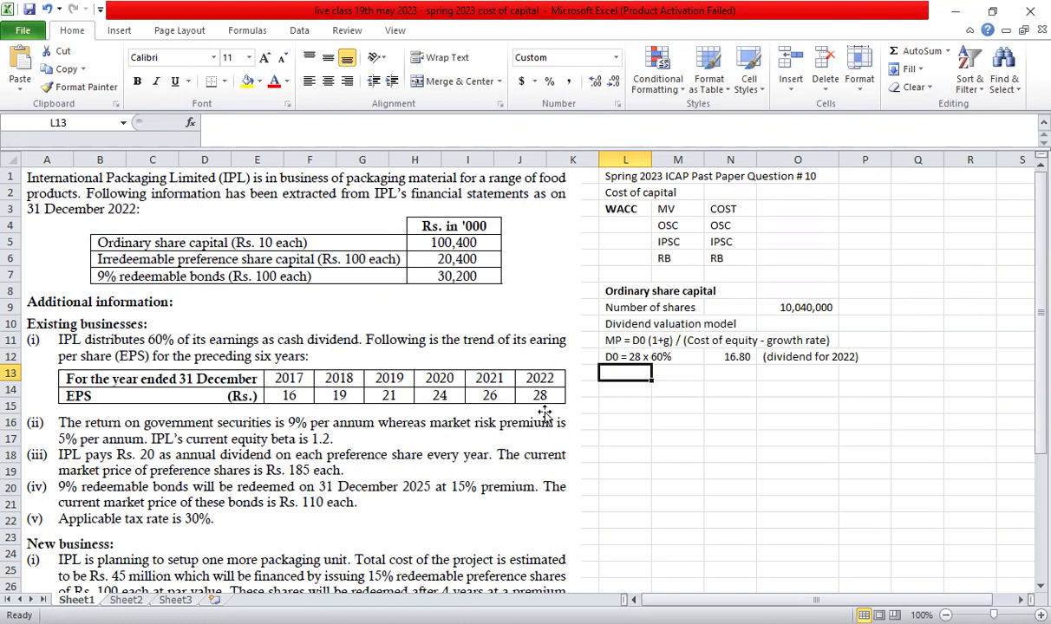
Enter the note "(dividend for 2017)" in O13 and select N13 beside it
{"action": "scroll", "coordinate": [820, 369], "scroll_direction": "down", "scroll_amount": 2}
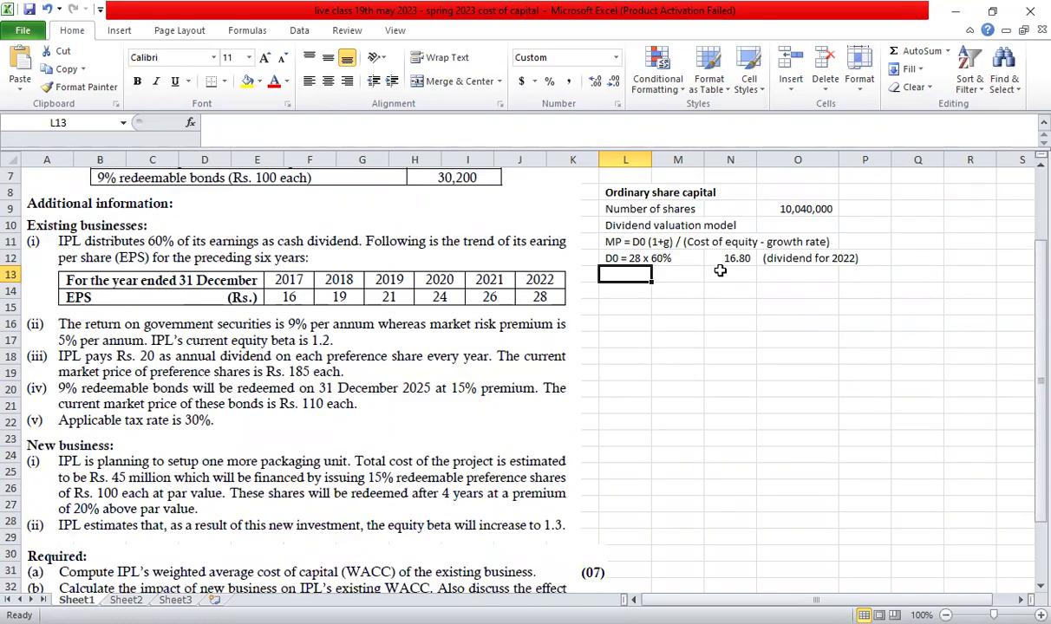
{"action": "left_click_drag", "start_coordinate": [742, 258], "coordinate": [872, 258]}
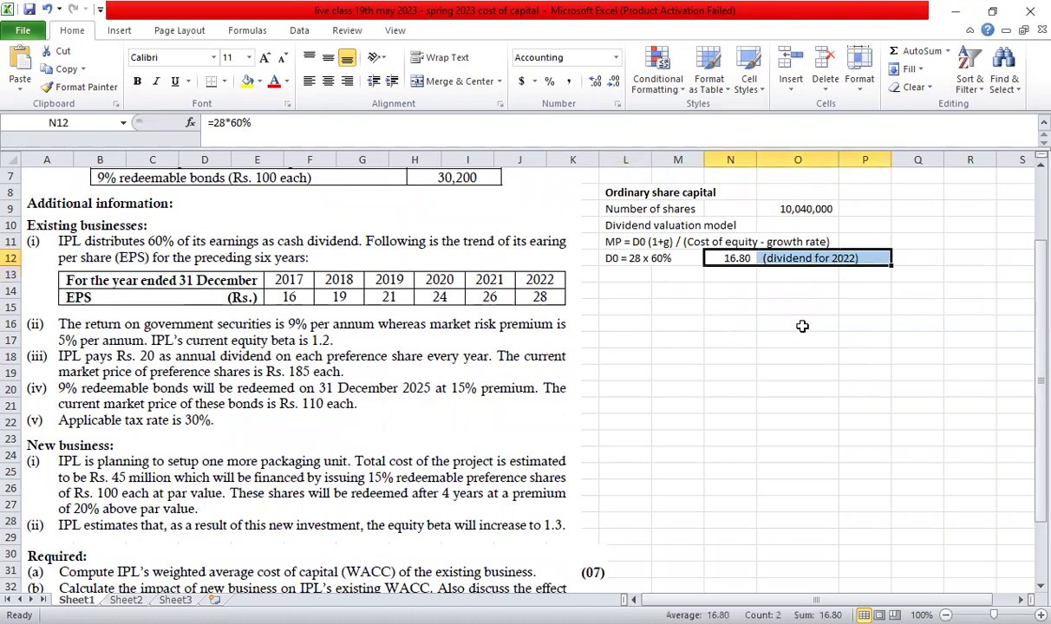
{"action": "left_click", "coordinate": [798, 274]}
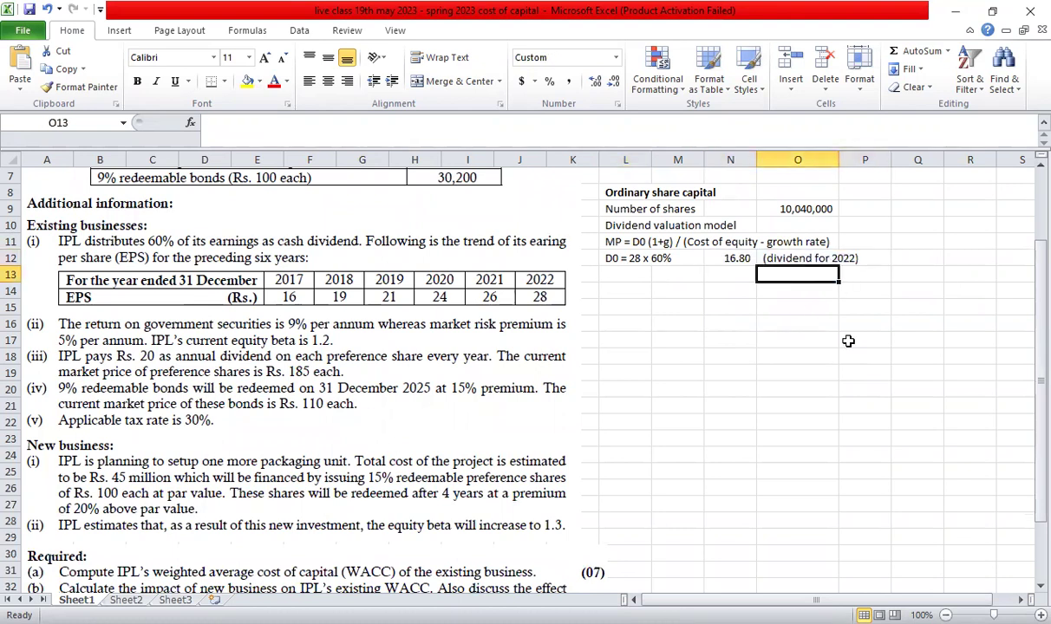
{"action": "type", "text": "(dividend for 201"}
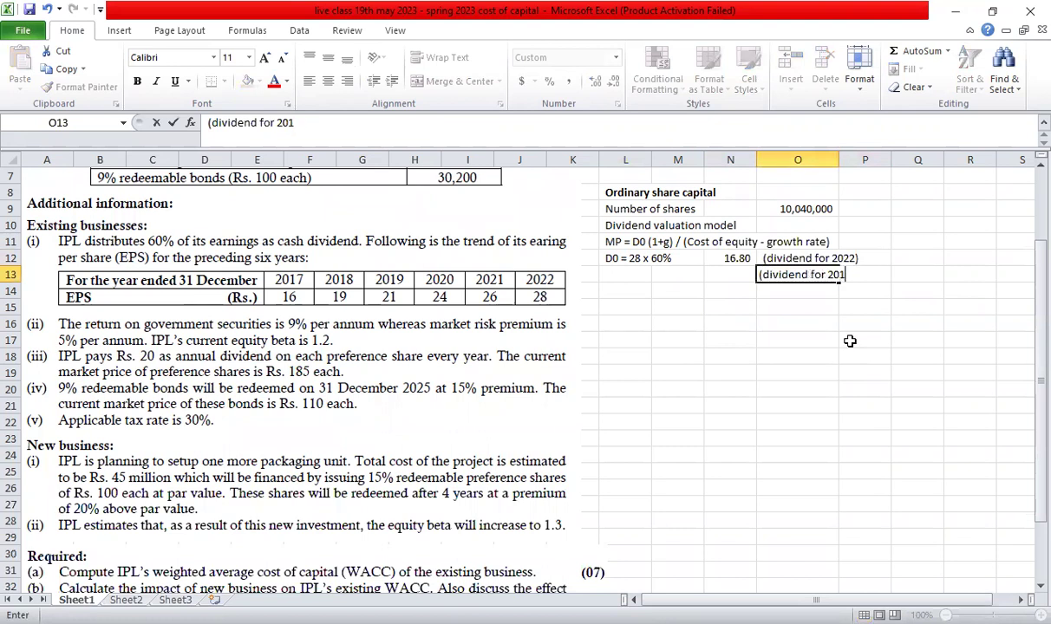
{"action": "type", "text": "7)"}
{"action": "key", "text": "Return"}
{"action": "key", "text": "Up"}
{"action": "key", "text": "Left"}
{"action": "type", "text": "="}
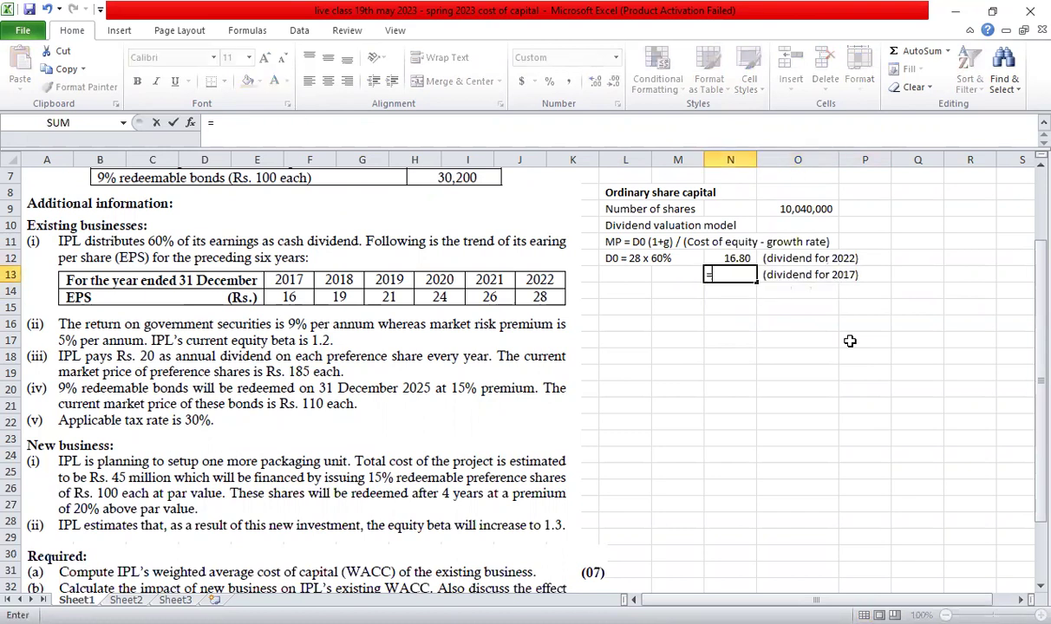
{"action": "key", "text": "Escape"}
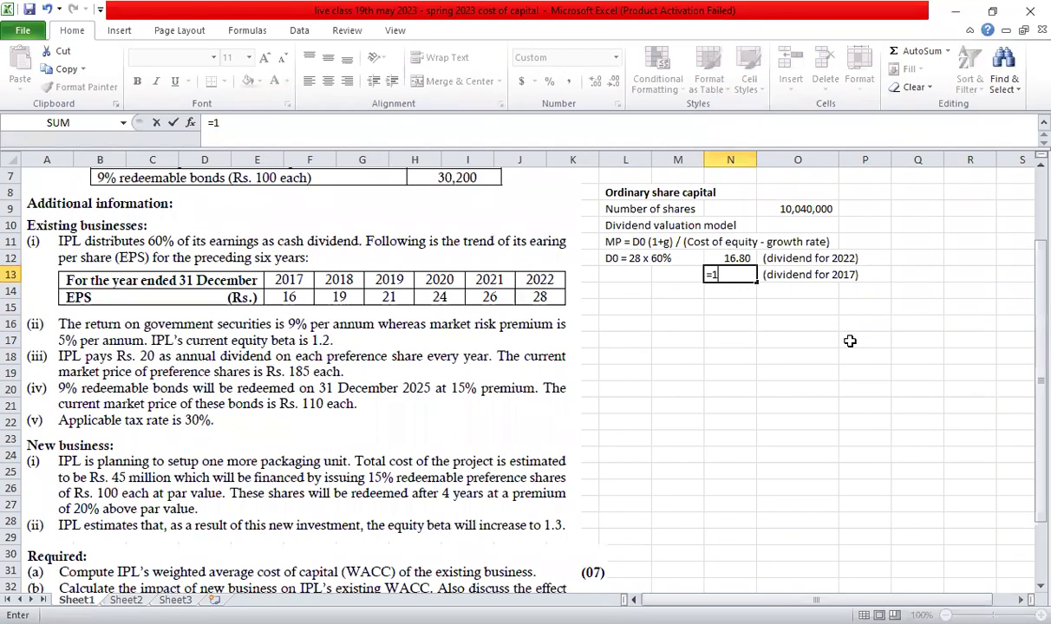
{"action": "key", "text": "Left"}
{"action": "key", "text": "Left"}
{"action": "key", "text": "Left"}
{"action": "key", "text": "Right"}
{"action": "key", "text": "Right"}
{"action": "key", "text": "Right"}
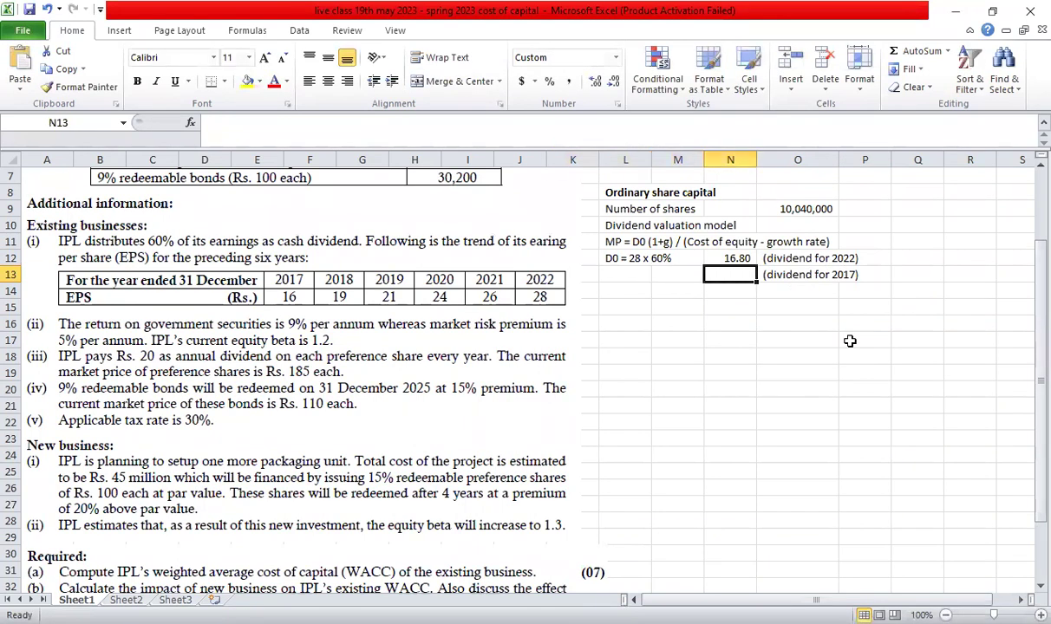
Calculate the 2017 dividend in N13 with =16*60% and apply the two-decimal comma style to it
{"action": "type", "text": "=16*60%"}
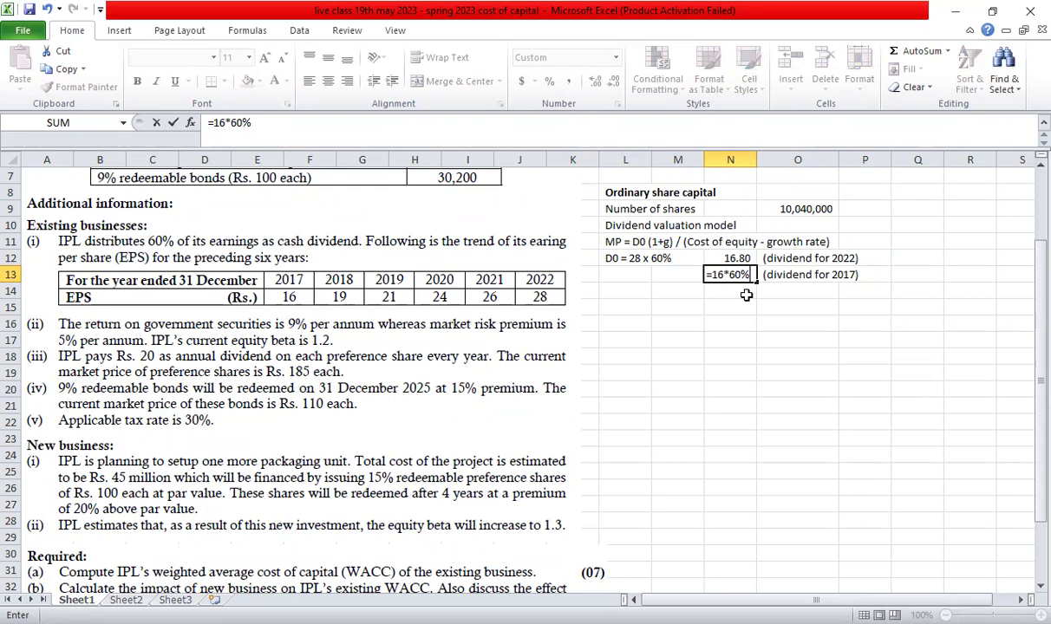
{"action": "key", "text": "ctrl+Return"}
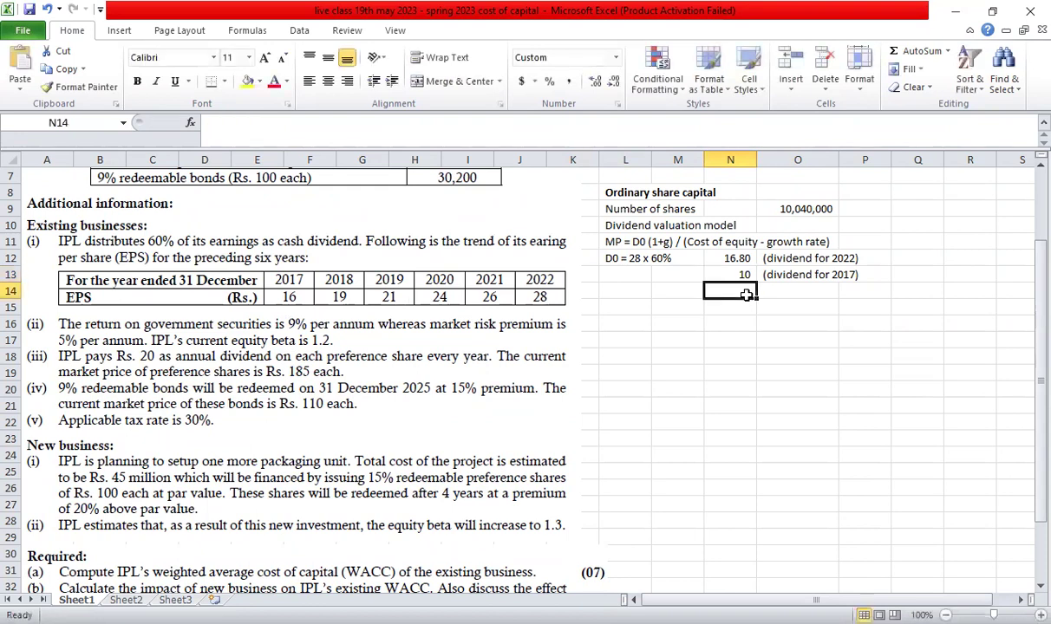
{"action": "left_click", "coordinate": [595, 81]}
{"action": "left_click", "coordinate": [595, 81]}
{"action": "left_click", "coordinate": [568, 82]}
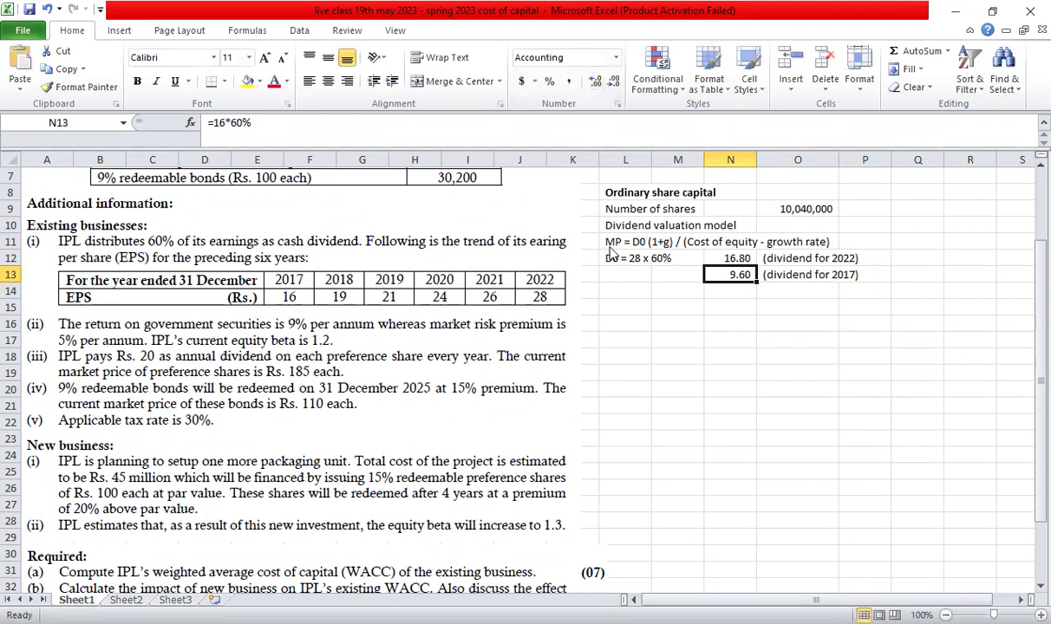
Enter the compound growth formula "S = P (1+i)^n" in L14
{"action": "left_click", "coordinate": [642, 292]}
{"action": "type", "text": "S = P ("}
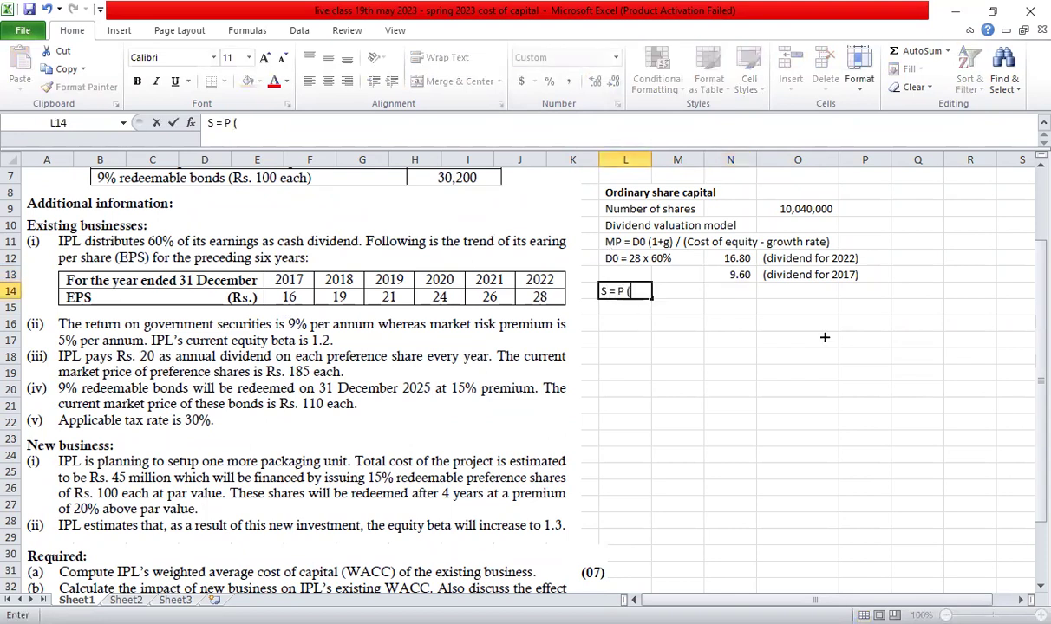
{"action": "type", "text": "1+i)^n"}
{"action": "key", "text": "Return"}
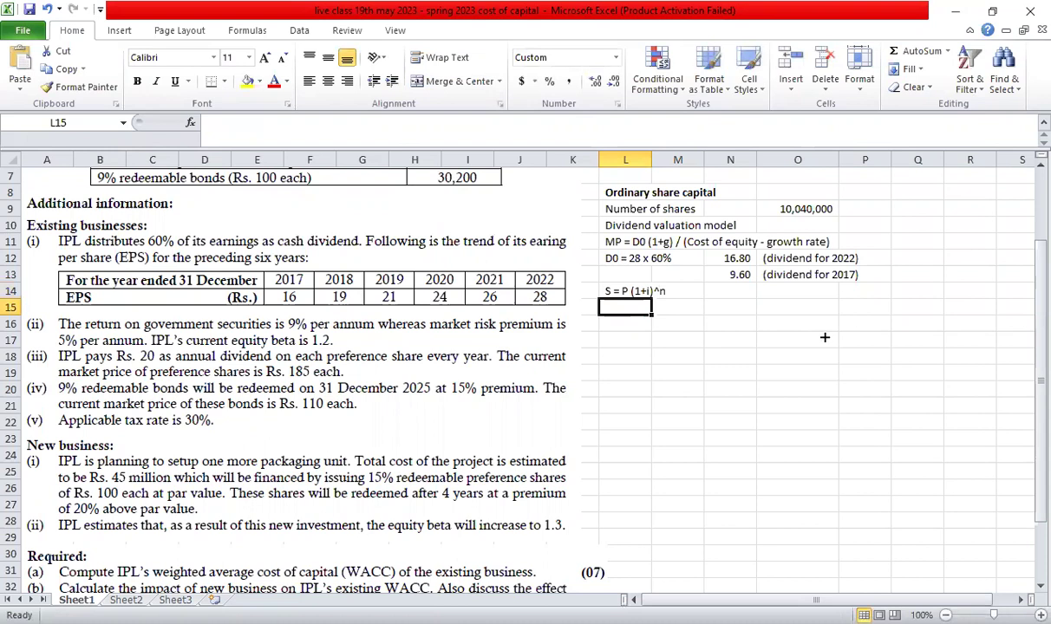
Enter the substituted growth equation "16.80 = 9.60 (1 + i)^5" in L15, using the 2022 and 2017 dividends
{"action": "left_click_drag", "start_coordinate": [710, 254], "coordinate": [744, 284]}
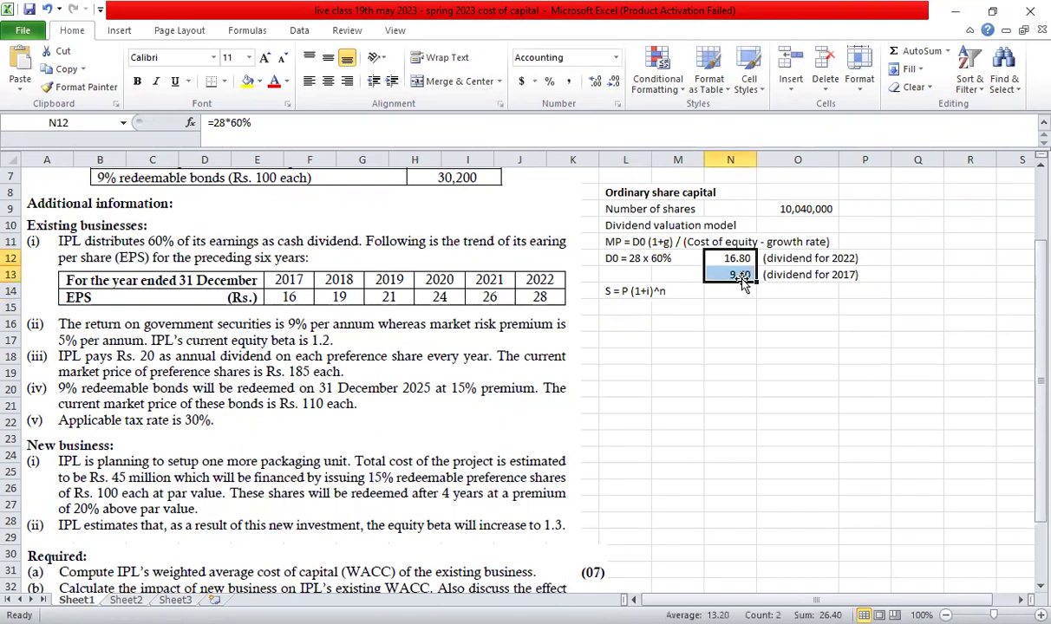
{"action": "left_click", "coordinate": [626, 308]}
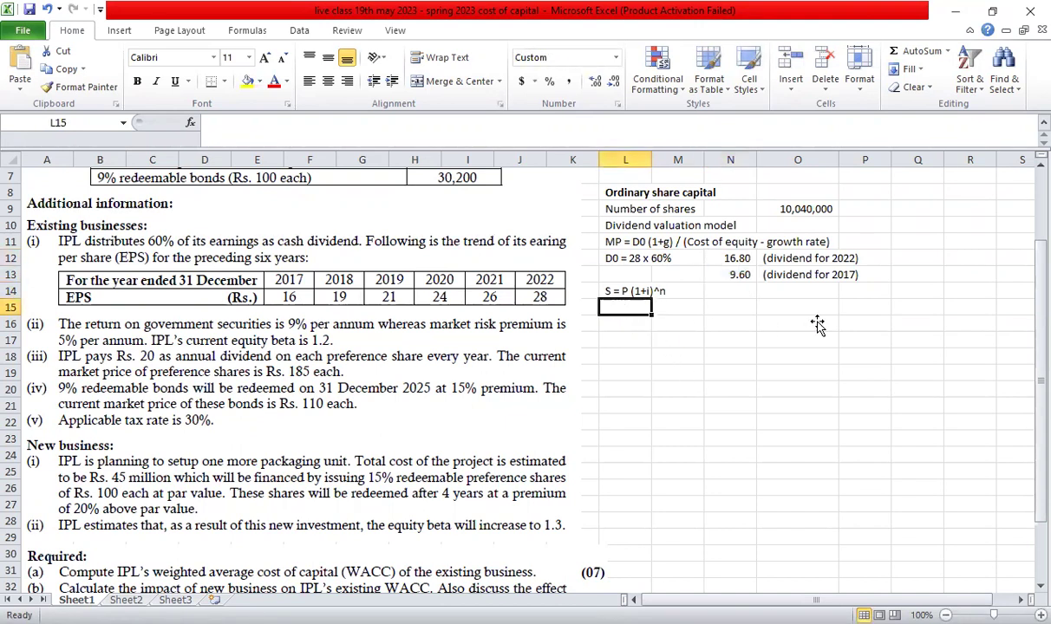
{"action": "type", "text": "16."}
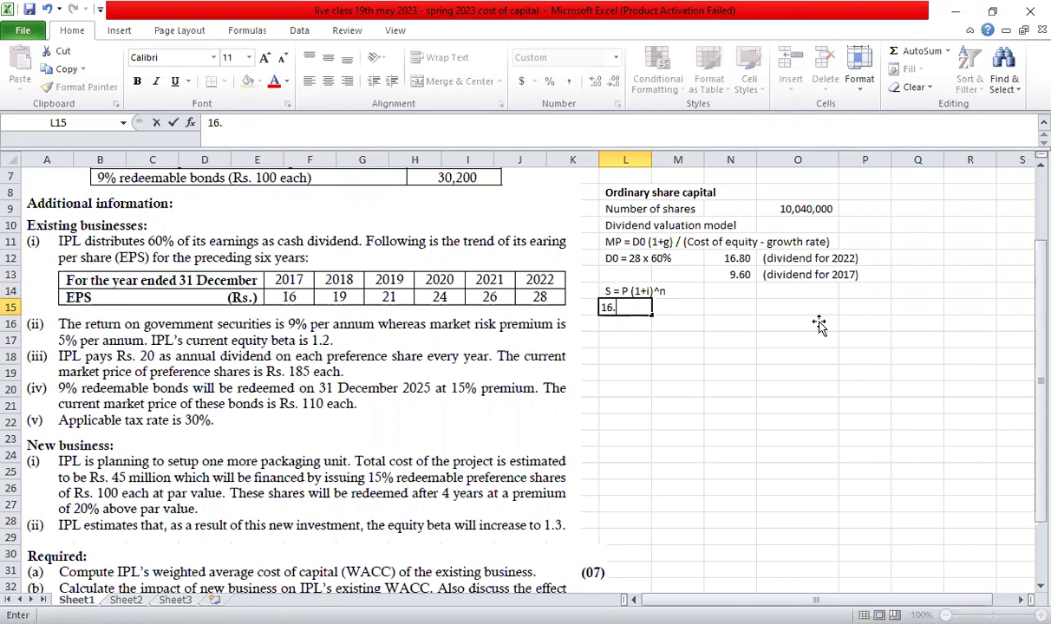
{"action": "type", "text": "80 = 9.60"}
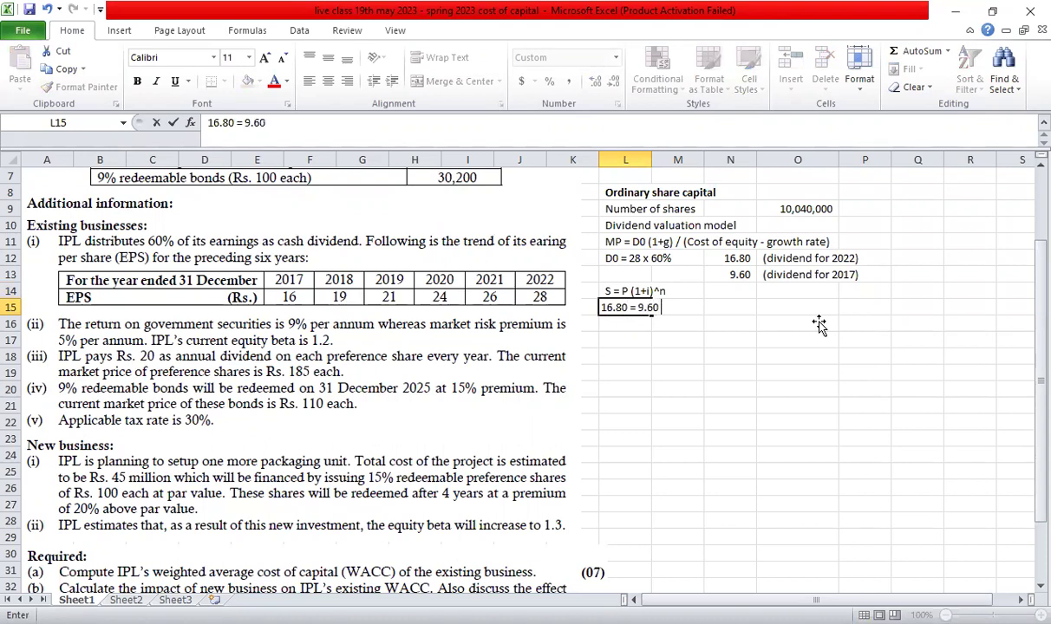
{"action": "type", "text": " (1 + i)^"}
{"action": "type", "text": "5"}
{"action": "key", "text": "Return"}
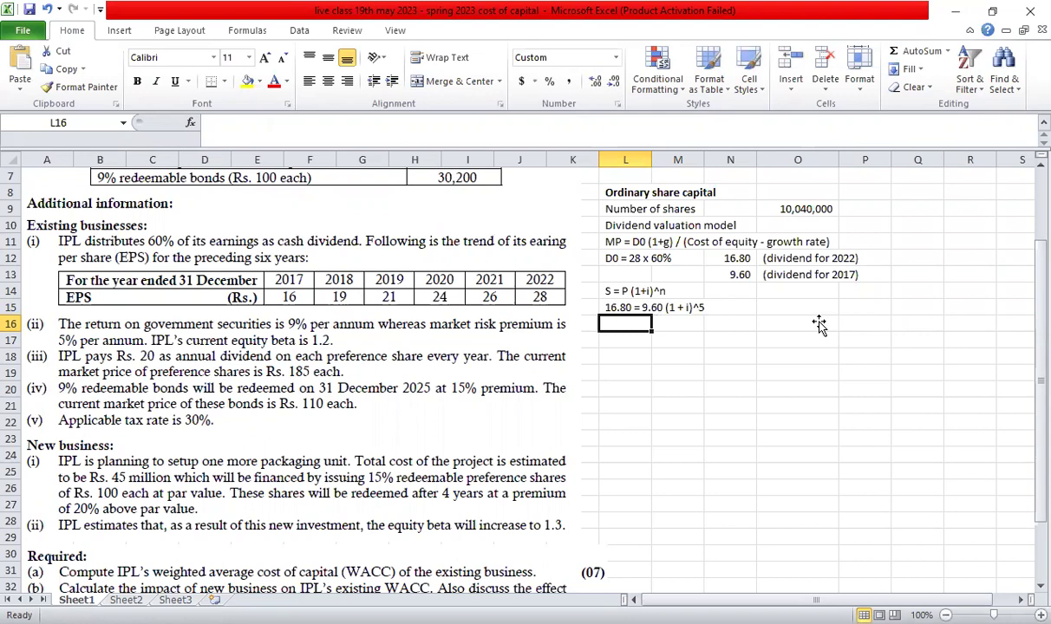
Enter the rearranged equation "16.80/9.6 = (1+i)^5" in L16
{"action": "key", "text": "Right"}
{"action": "key", "text": "Right"}
{"action": "key", "text": "Left"}
{"action": "key", "text": "Left"}
{"action": "type", "text": "1"}
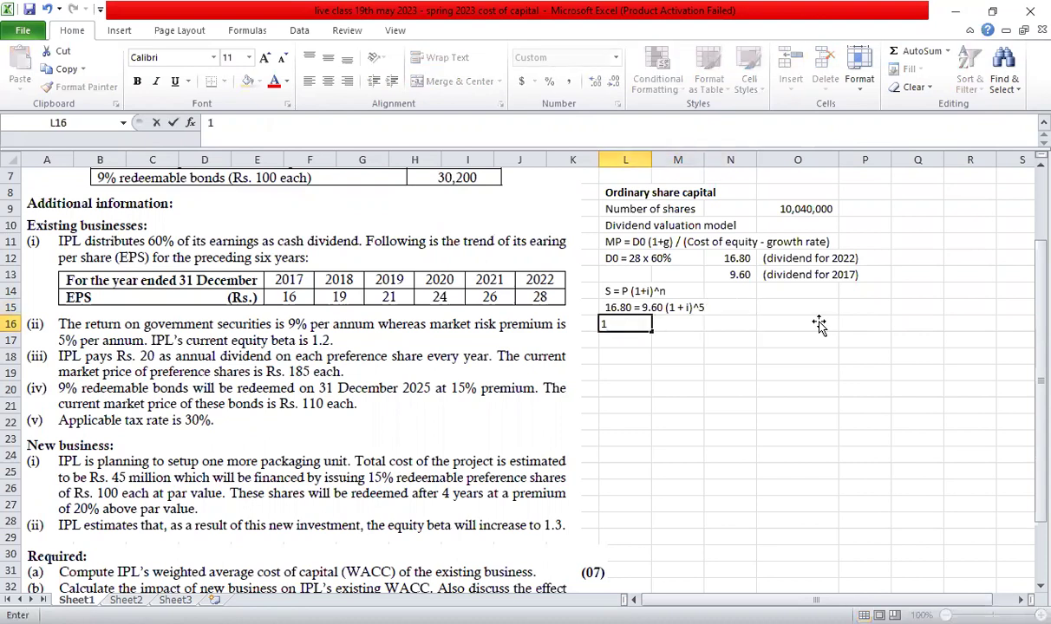
{"action": "type", "text": "6.80/9.6"}
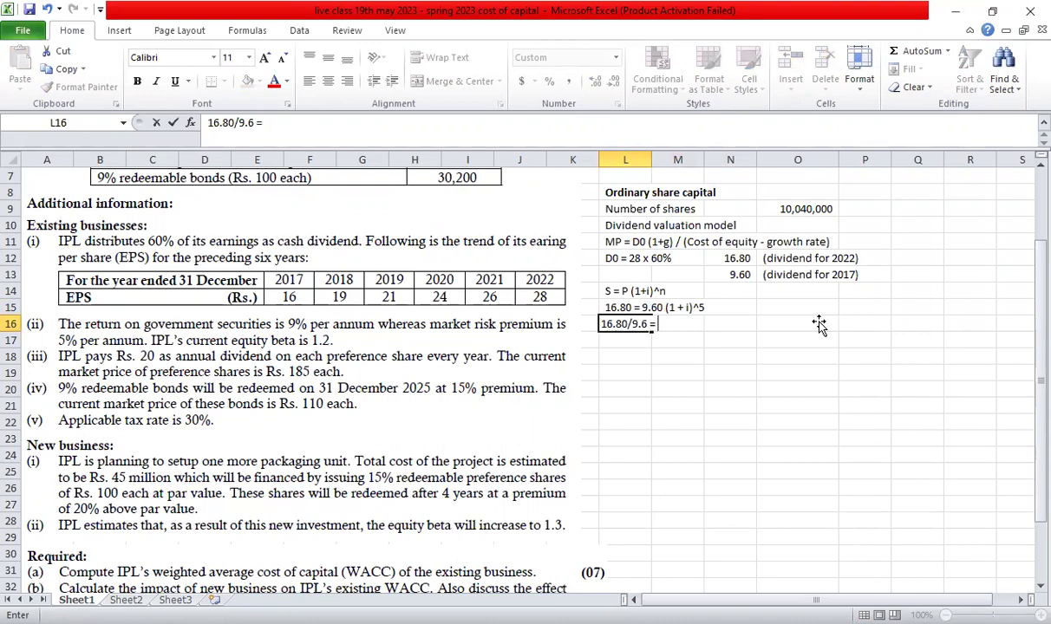
{"action": "type", "text": " = (1+i)^5"}
{"action": "key", "text": "Return"}
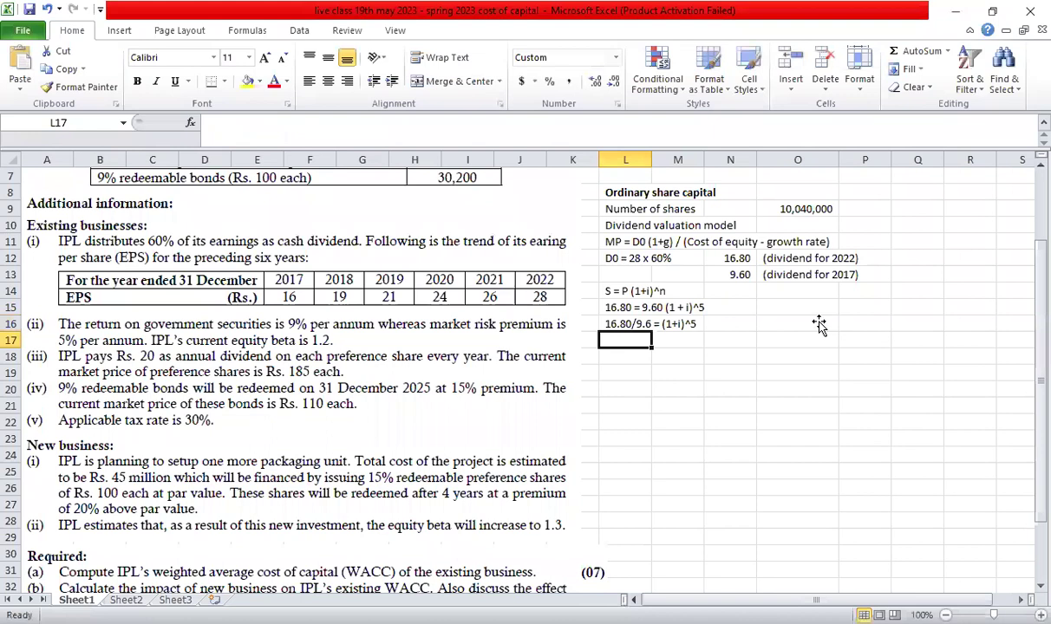
Calculate the dividend ratio in P16 with =16.80/9.6 and show it to four decimal places
{"action": "key", "text": "Right"}
{"action": "key", "text": "Right"}
{"action": "key", "text": "Right"}
{"action": "key", "text": "Up"}
{"action": "key", "text": "Right"}
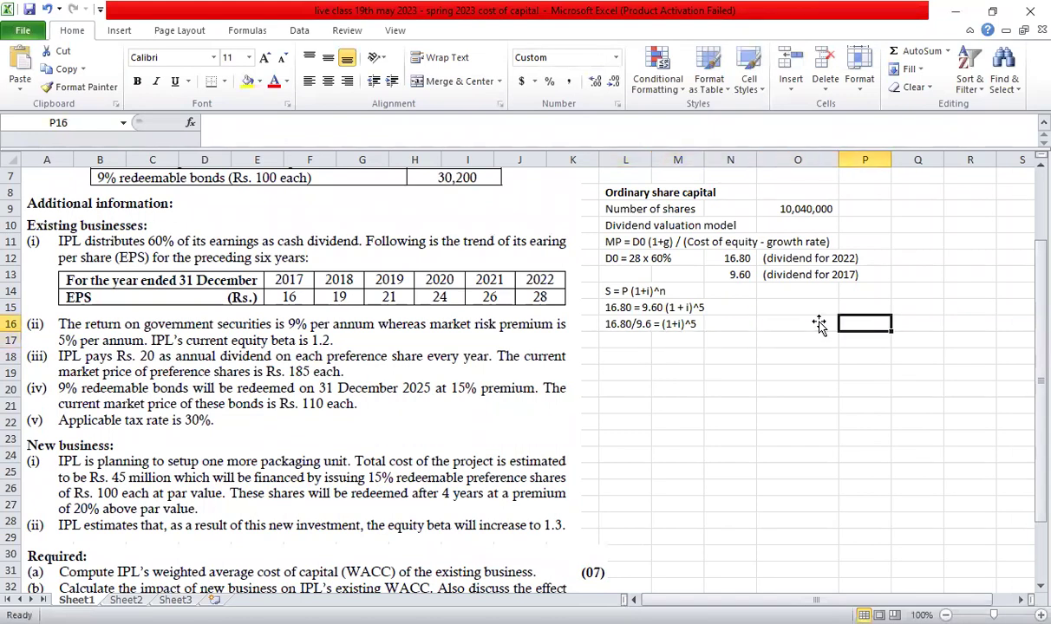
{"action": "type", "text": "=16.80/"}
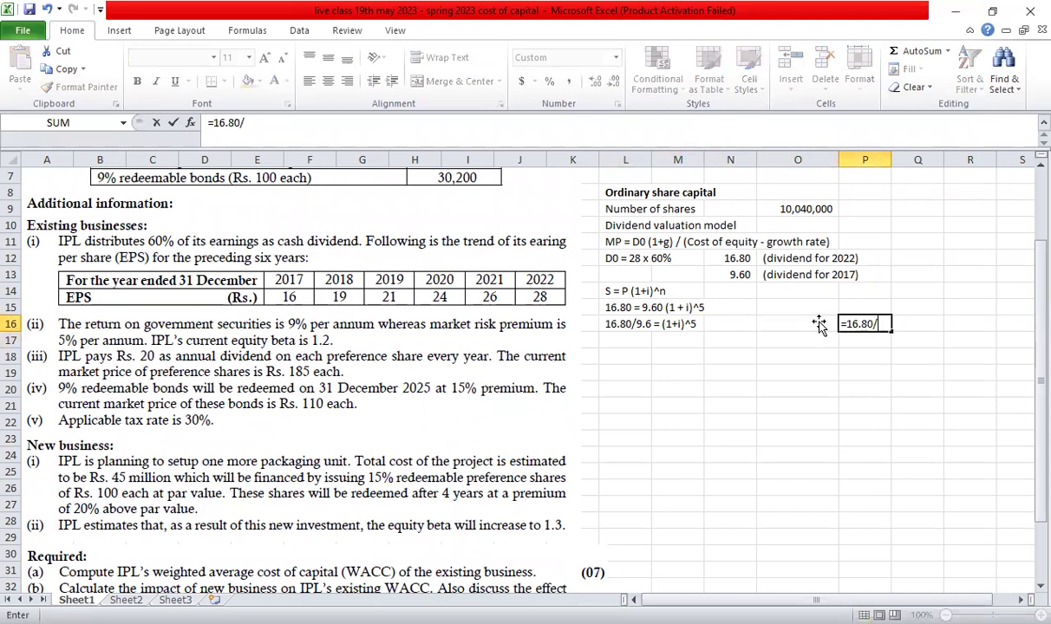
{"action": "type", "text": "9.6"}
{"action": "key", "text": "Return"}
{"action": "key", "text": "Left"}
{"action": "key", "text": "Up"}
{"action": "key", "text": "Right"}
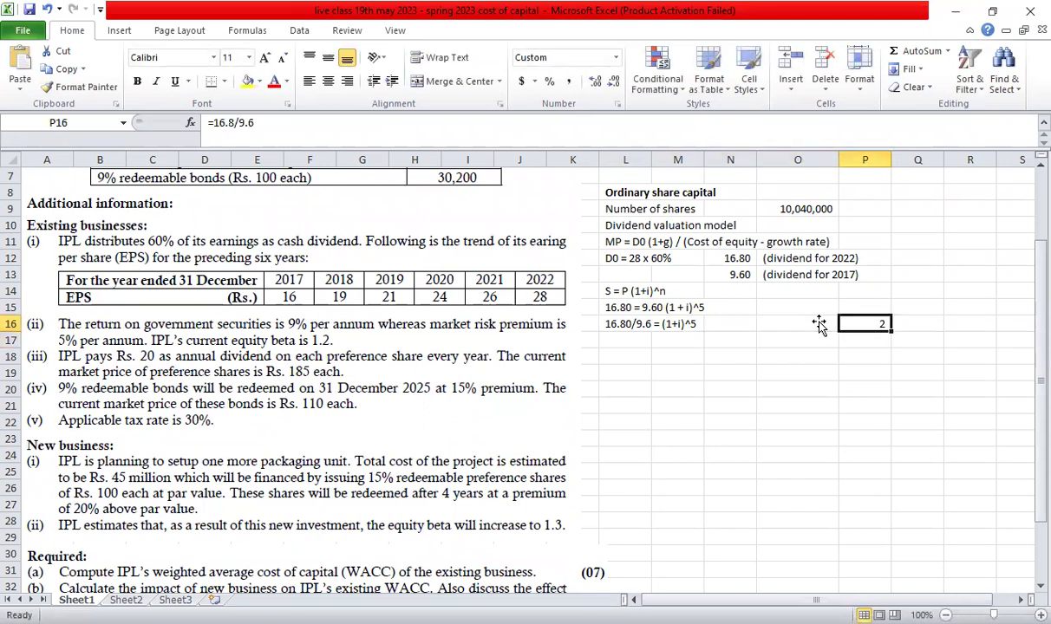
{"action": "left_click", "coordinate": [594, 80]}
{"action": "left_click", "coordinate": [595, 80]}
{"action": "left_click", "coordinate": [595, 81]}
{"action": "left_click", "coordinate": [595, 80]}
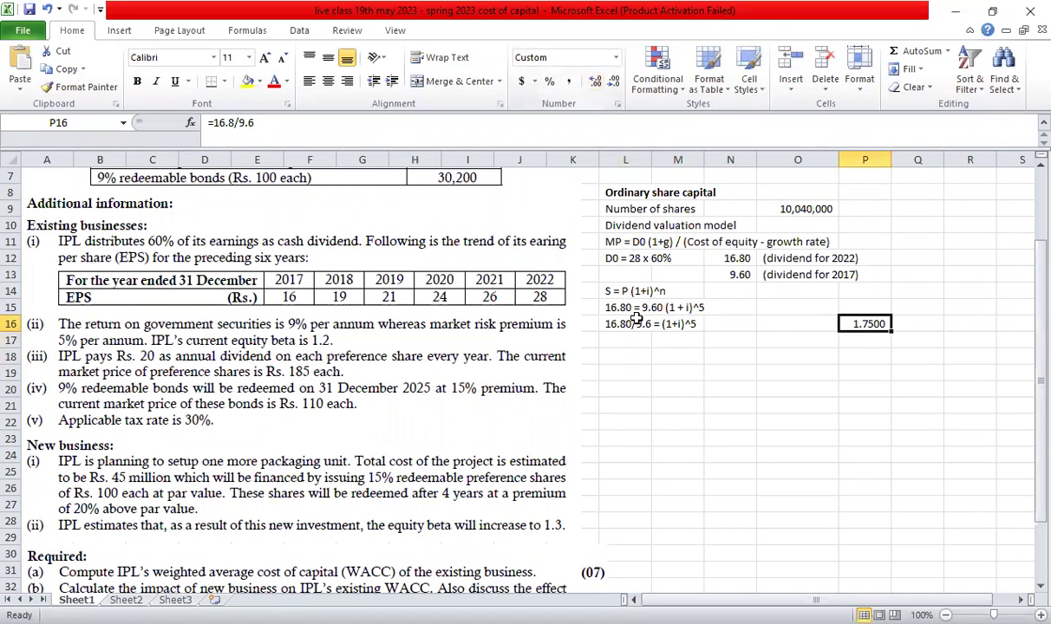
Enter the equation "1.75 = (1+i)^5" in L17 and its fifth-root form "1.75^(1/5) = 1 + i" in L18
{"action": "left_click", "coordinate": [621, 338]}
{"action": "type", "text": "1.75 = (1+i)^5"}
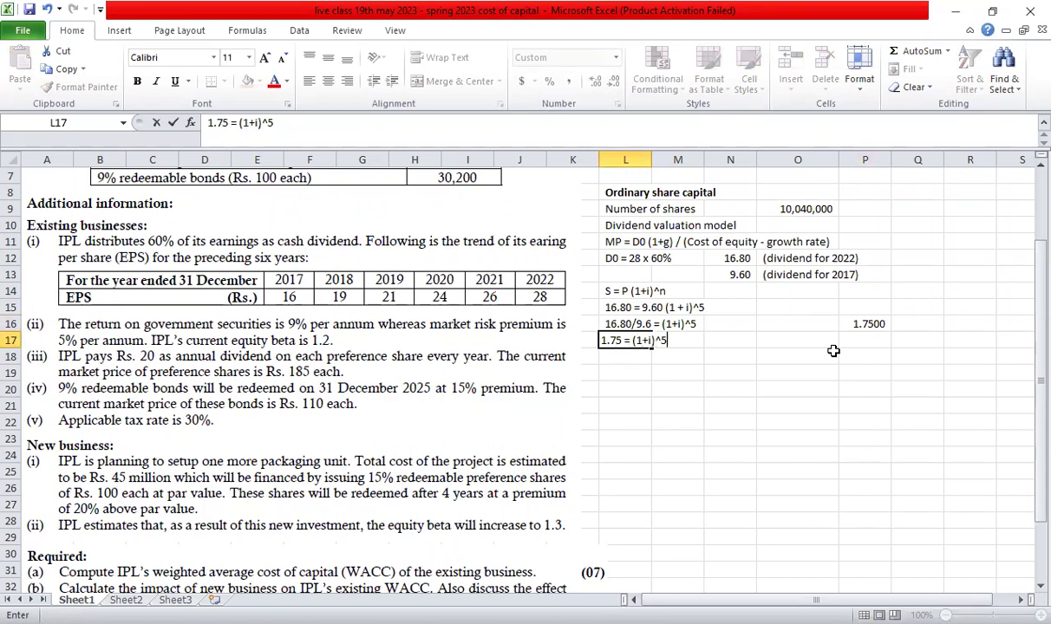
{"action": "key", "text": "Return"}
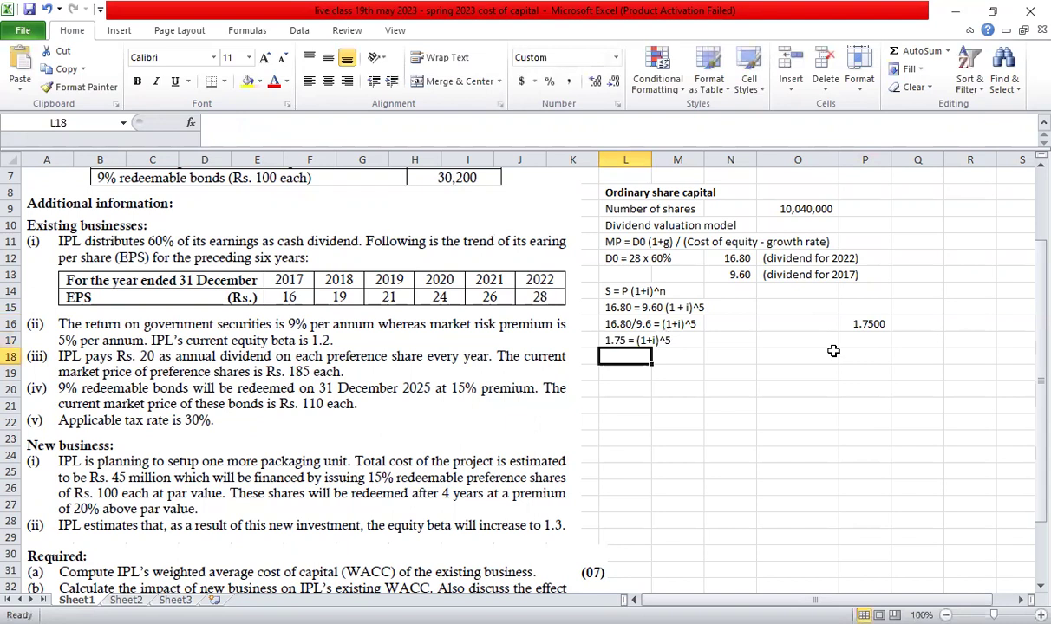
{"action": "type", "text": "1.75^"}
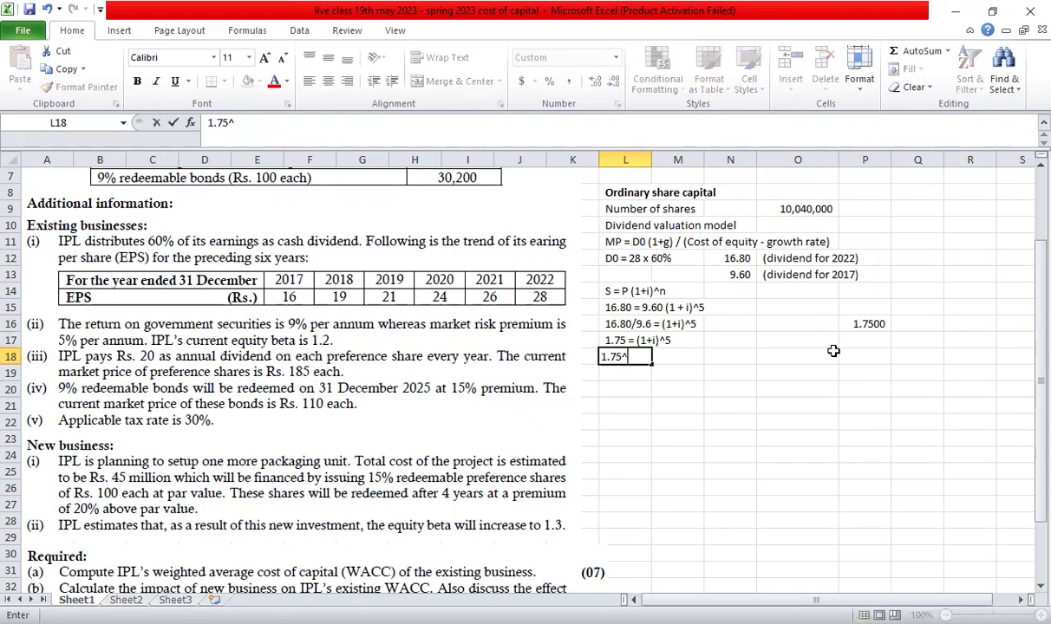
{"action": "type", "text": "(1/5) = 1 +"}
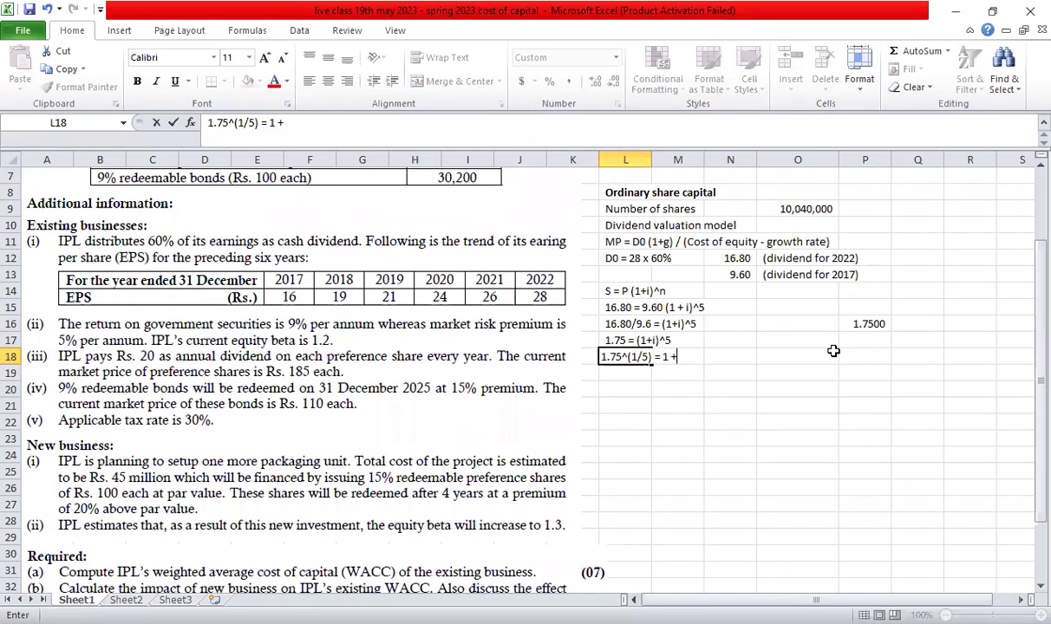
{"action": "type", "text": " i"}
{"action": "key", "text": "Return"}
{"action": "key", "text": "Up"}
{"action": "key", "text": "F2"}
{"action": "key", "text": "Return"}
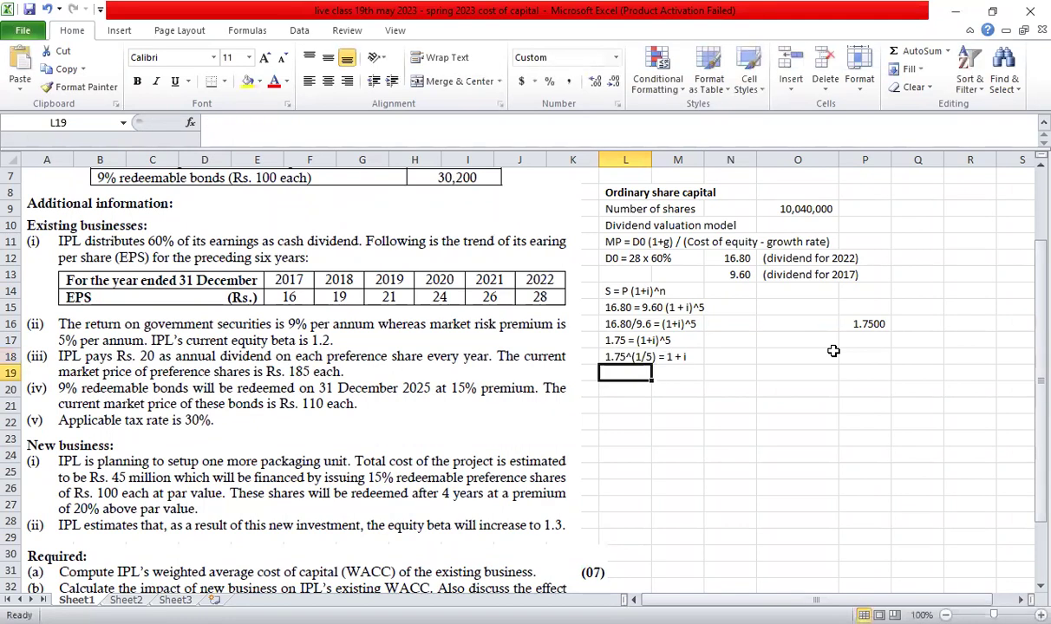
Enter the formula =1.75^1/5 in P17 and show its result to four decimal places
{"action": "key", "text": "Right"}
{"action": "key", "text": "Right"}
{"action": "key", "text": "Right"}
{"action": "key", "text": "Right"}
{"action": "key", "text": "Up"}
{"action": "key", "text": "Up"}
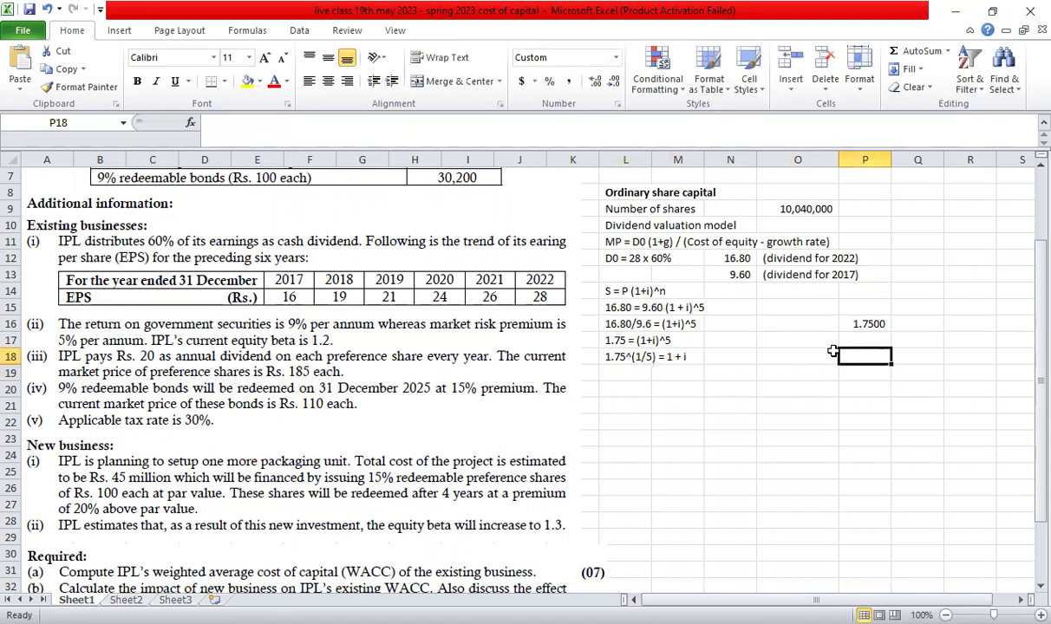
{"action": "type", "text": "=1.75"}
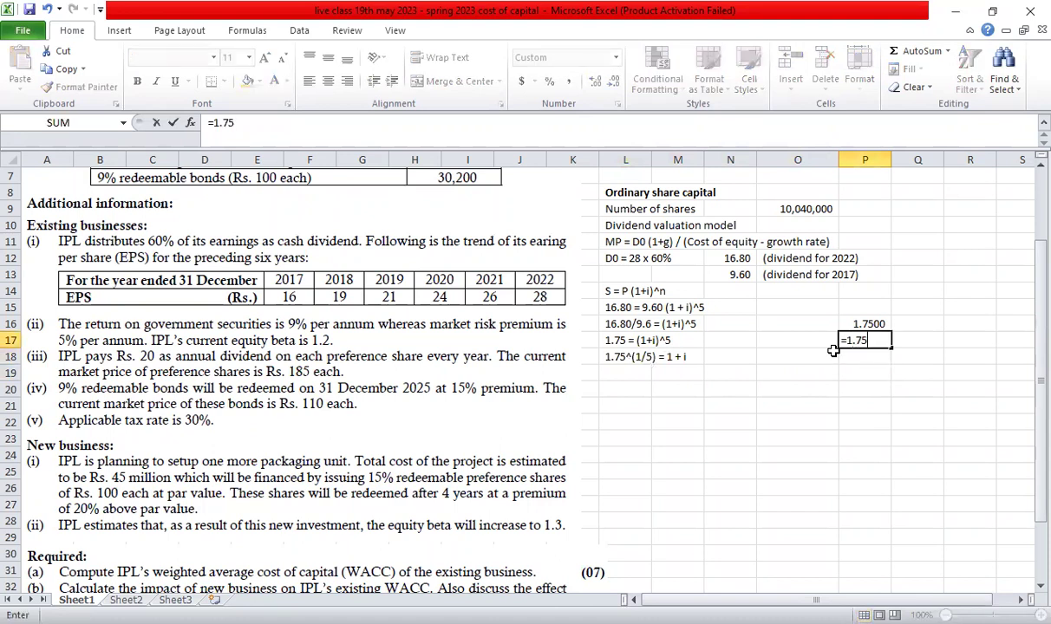
{"action": "type", "text": "^1/5"}
{"action": "key", "text": "ctrl+Return"}
{"action": "left_click", "coordinate": [595, 81]}
{"action": "left_click", "coordinate": [595, 82]}
{"action": "left_click", "coordinate": [595, 82]}
{"action": "left_click", "coordinate": [594, 82]}
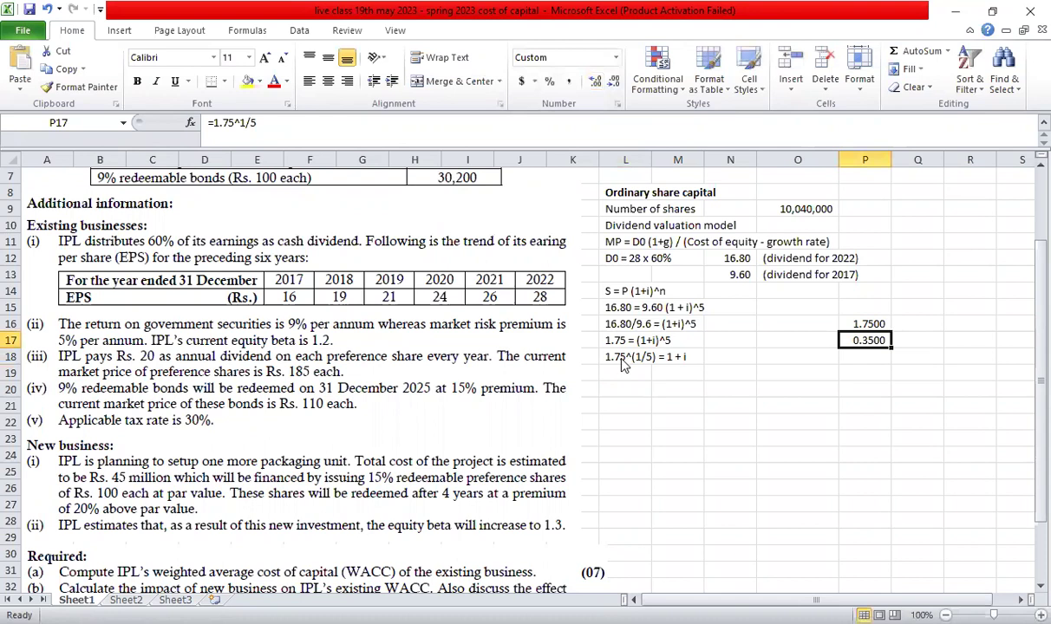
Correct the formula in P17 to =1.75^(1/5) by enclosing the exponent in parentheses
{"action": "key", "text": "F2"}
{"action": "key", "text": "Escape"}
{"action": "key", "text": "F2"}
{"action": "key", "text": "Left"}
{"action": "key", "text": "Left"}
{"action": "key", "text": "Left"}
{"action": "type", "text": "("}
{"action": "key", "text": "Right"}
{"action": "key", "text": "Right"}
{"action": "key", "text": "Right"}
{"action": "type", "text": ")"}
{"action": "key", "text": "ctrl+Return"}
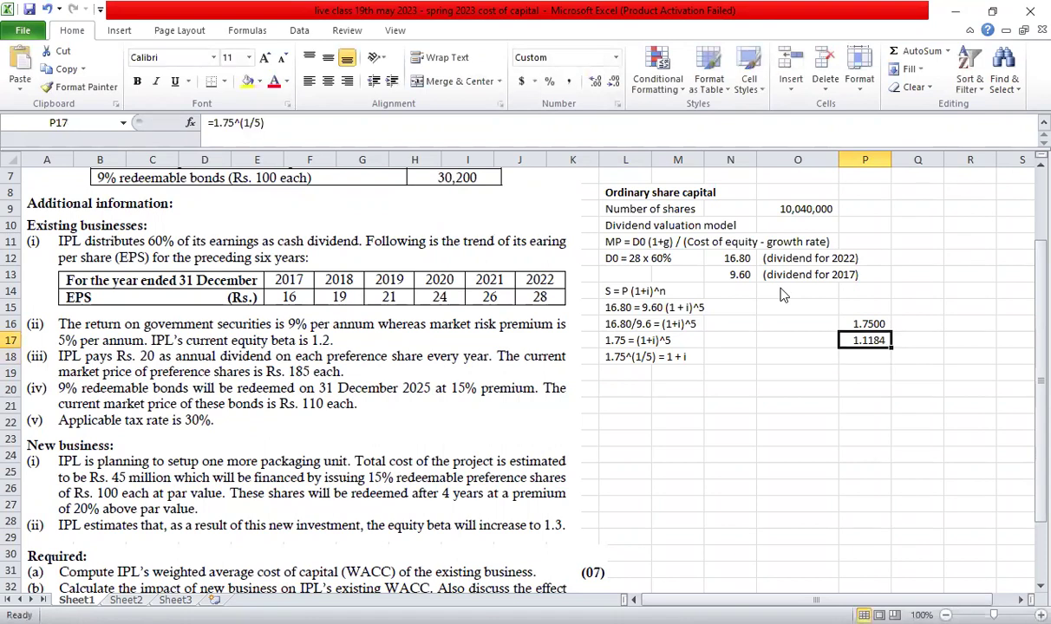
Enter "1.1184 = 1 + i" in L19 and the growth rate "I = 0.1184 or 11.84%" in L20
{"action": "left_click", "coordinate": [629, 377]}
{"action": "type", "text": "1.11"}
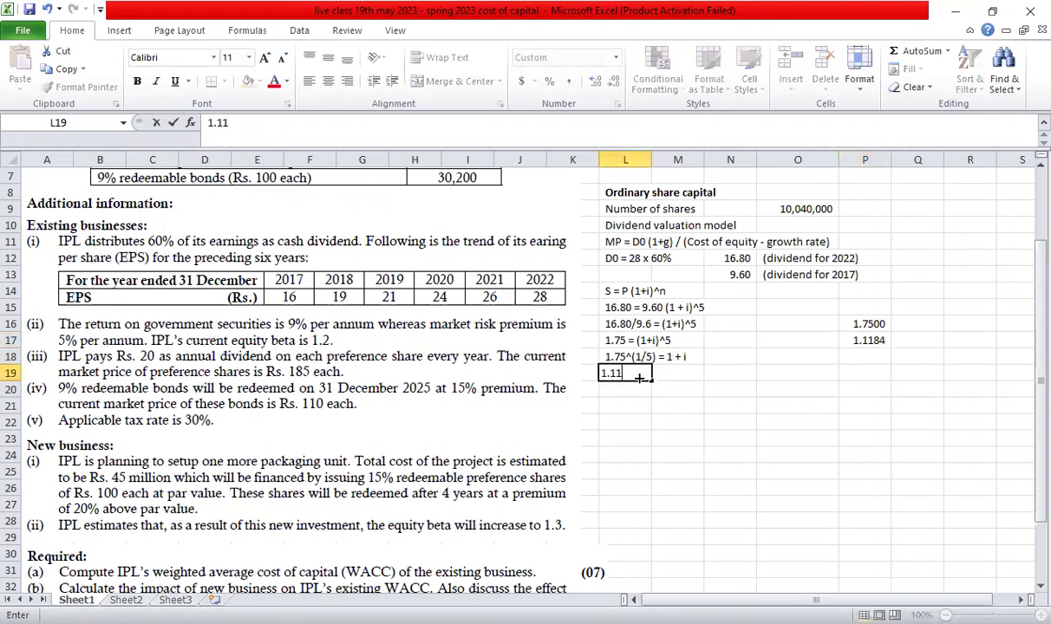
{"action": "type", "text": "84 = 1 + i"}
{"action": "key", "text": "Return"}
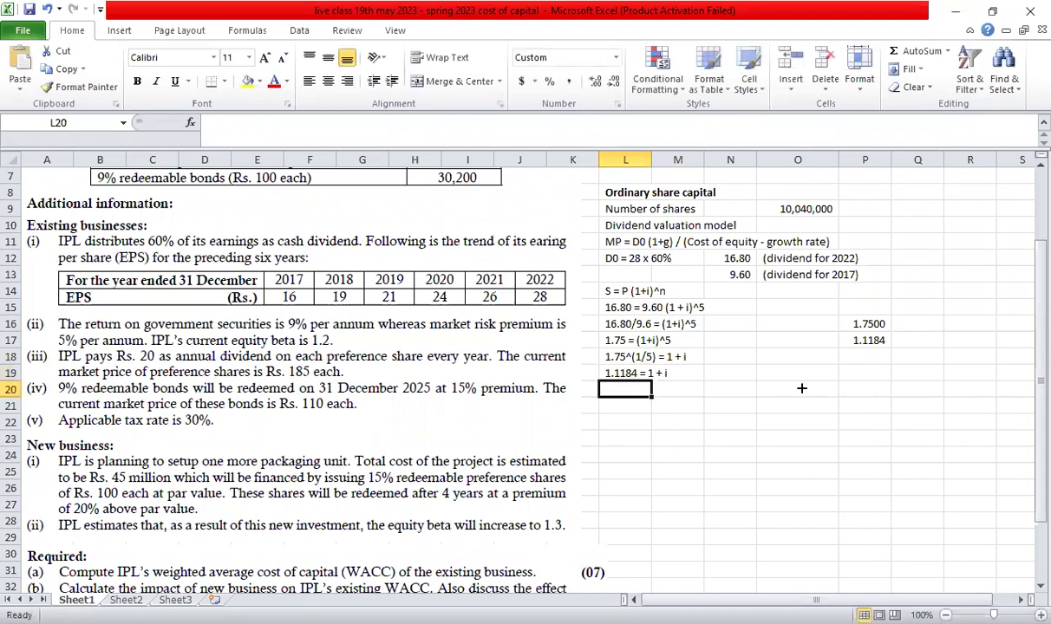
{"action": "type", "text": "I ="}
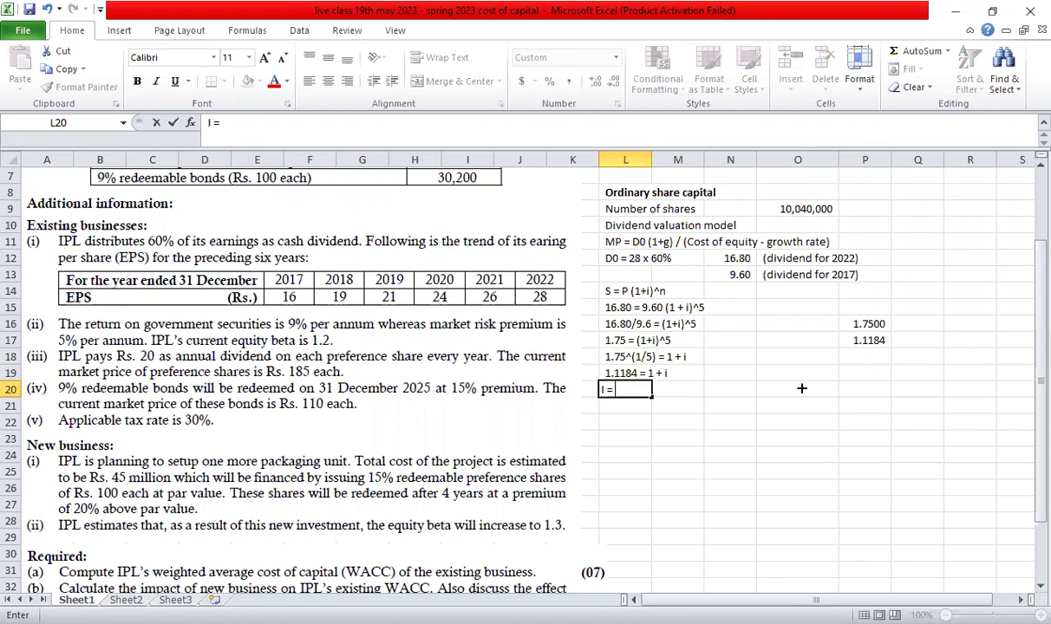
{"action": "type", "text": " 0.1184 or 11.84%"}
{"action": "key", "text": "Return"}
Clear the helper calculations in P16:P17
{"action": "left_click_drag", "start_coordinate": [862, 325], "coordinate": [864, 341]}
{"action": "key", "text": "Delete"}
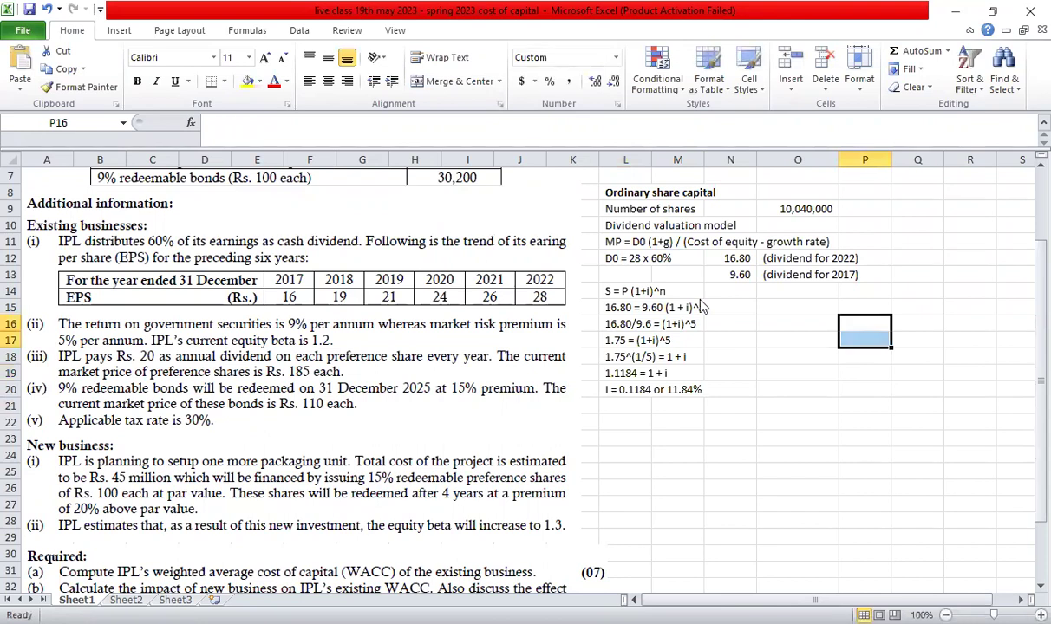
{"action": "left_click", "coordinate": [794, 307]}
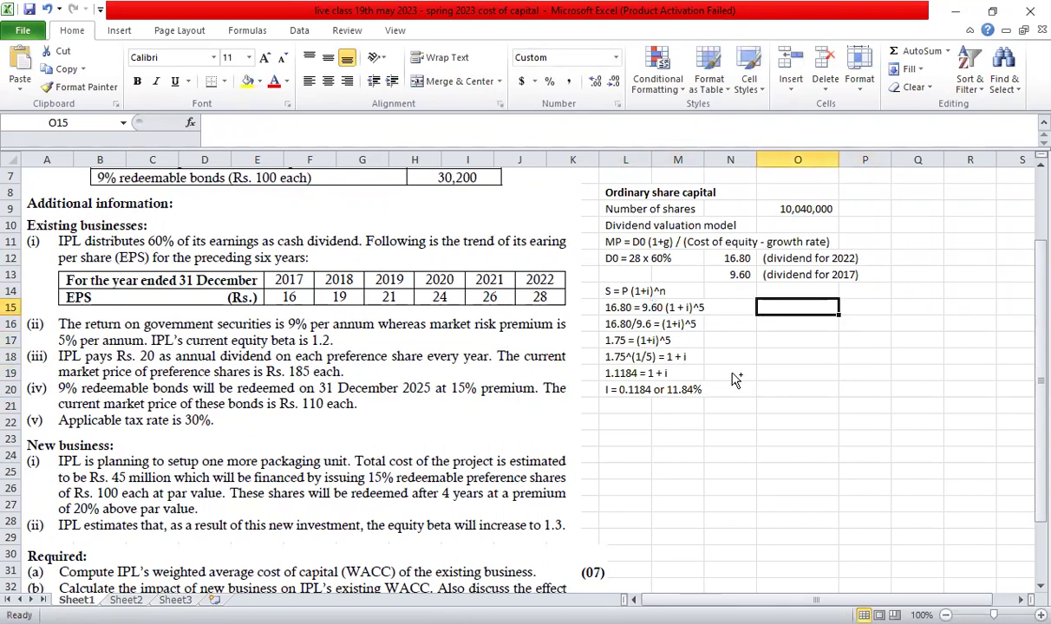
{"action": "left_click_drag", "start_coordinate": [608, 293], "coordinate": [687, 388]}
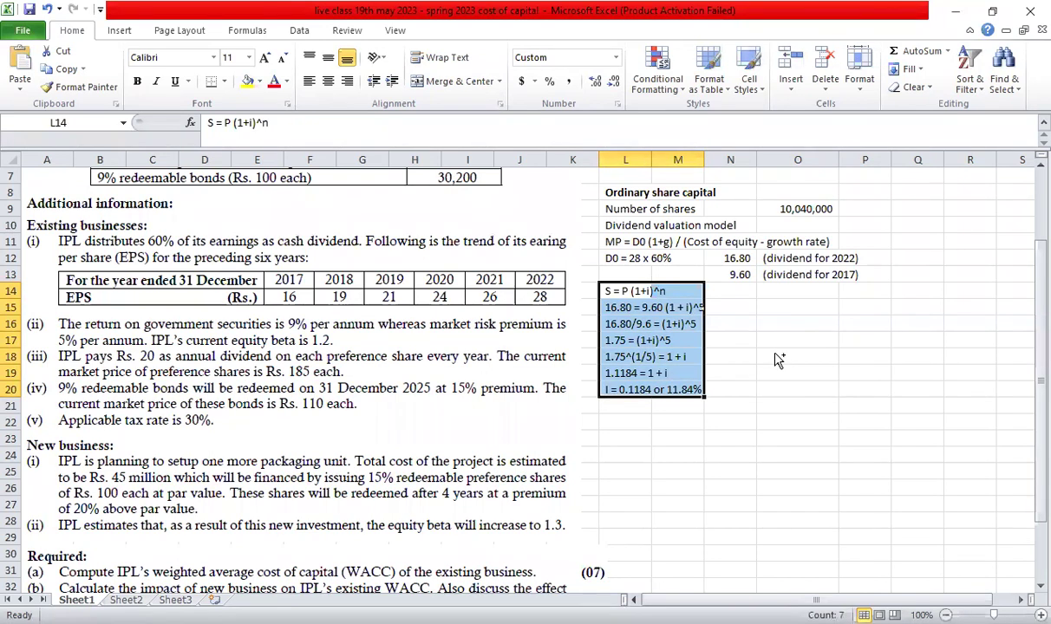
{"action": "left_click", "coordinate": [779, 359]}
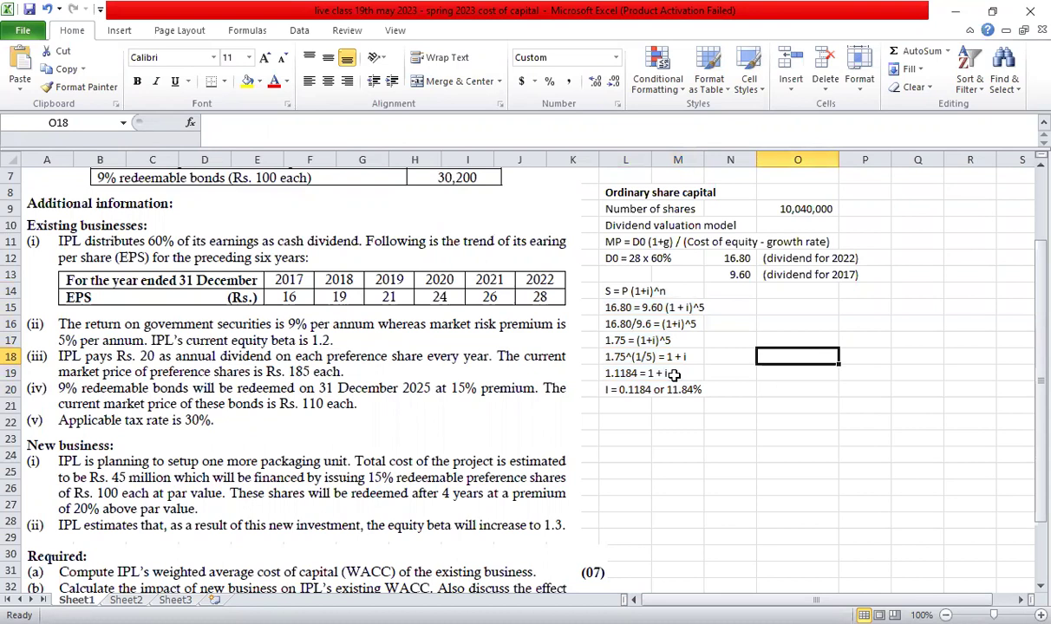
{"action": "left_click_drag", "start_coordinate": [606, 242], "coordinate": [795, 242]}
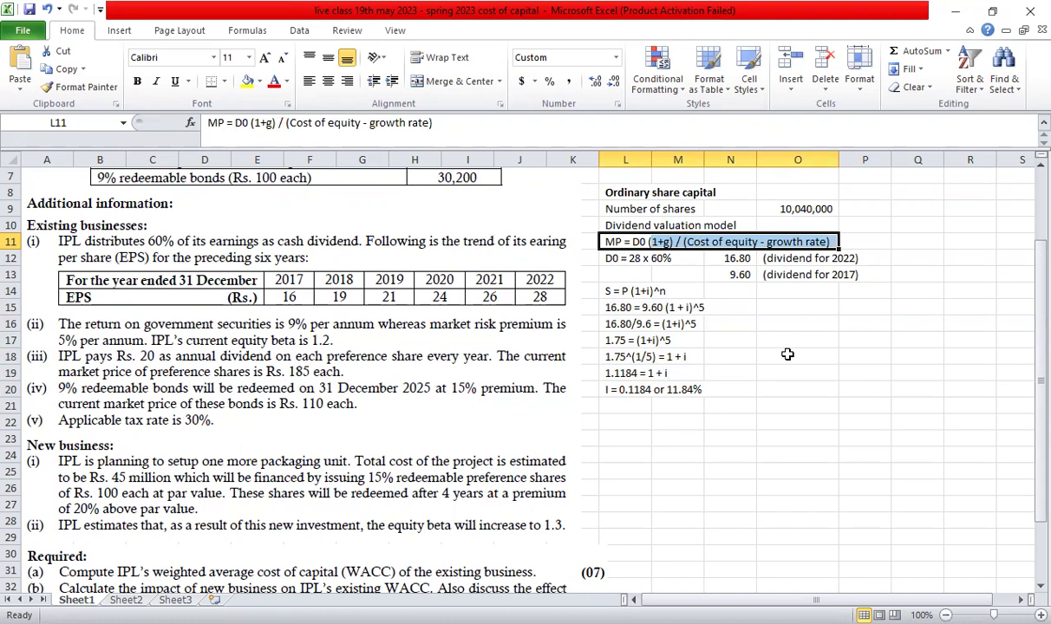
{"action": "left_click", "coordinate": [787, 355]}
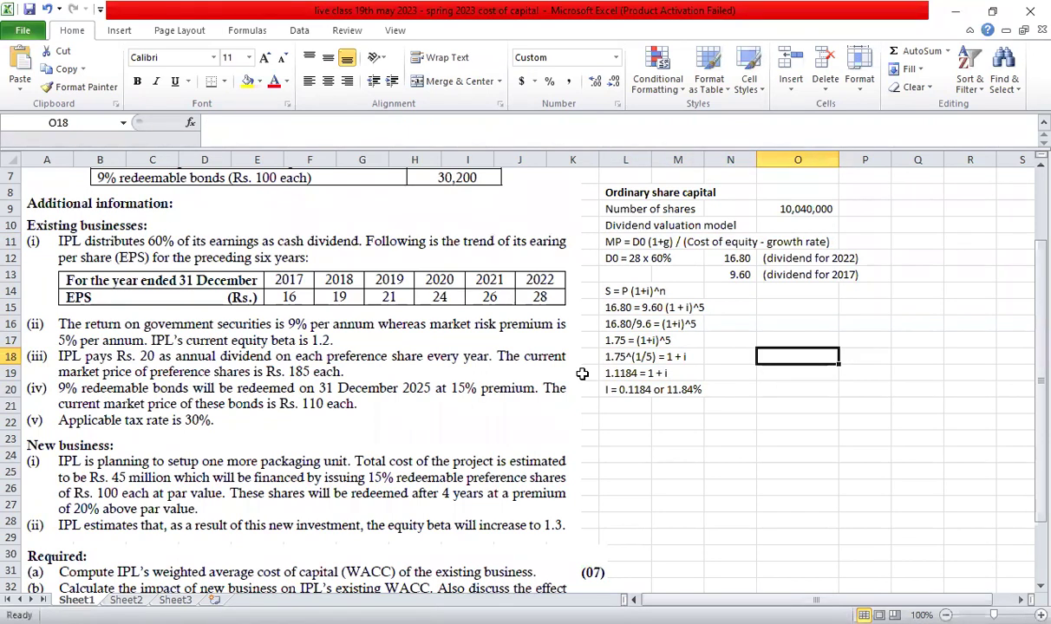
Enter the heading "Capital asset pricing model" in L21
{"action": "left_click", "coordinate": [647, 405]}
{"action": "key", "text": "ctrl+b"}
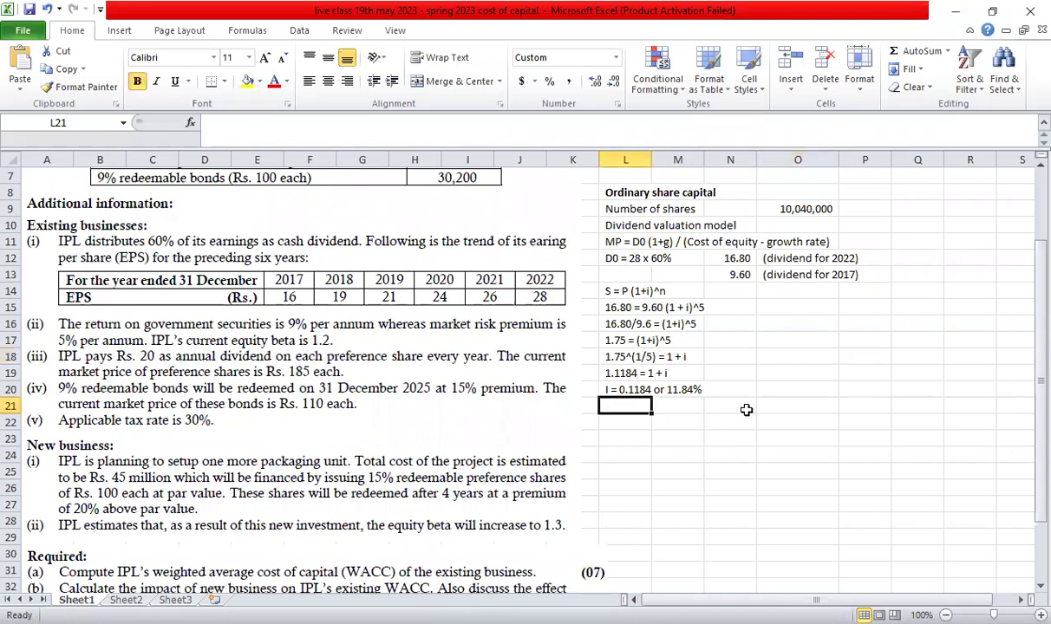
{"action": "type", "text": "Cap"}
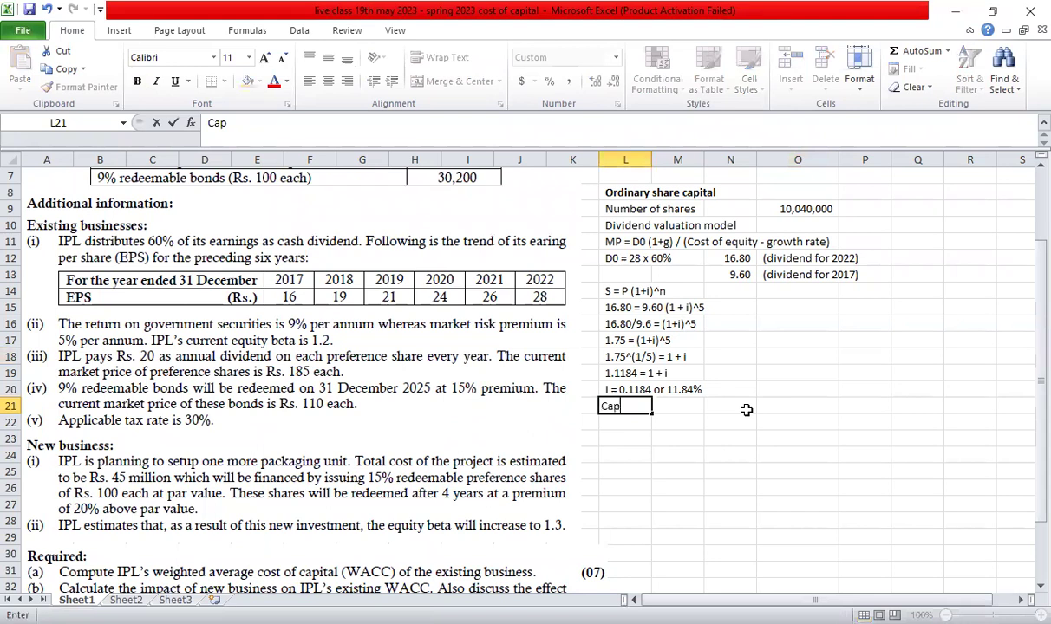
{"action": "type", "text": "ital ass"}
{"action": "type", "text": "pricing mod"}
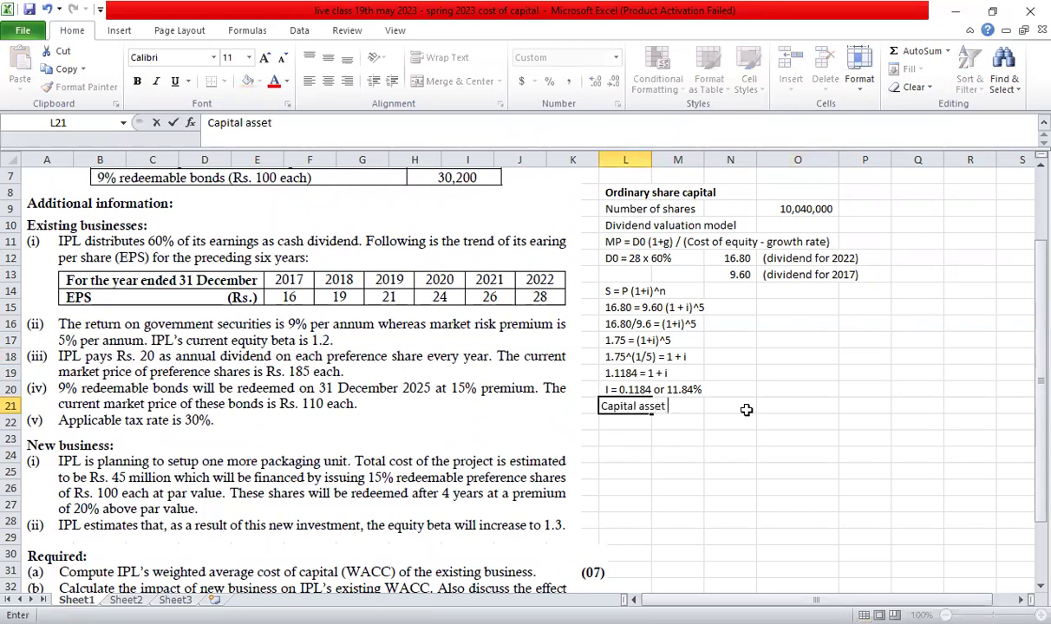
{"action": "type", "text": "el"}
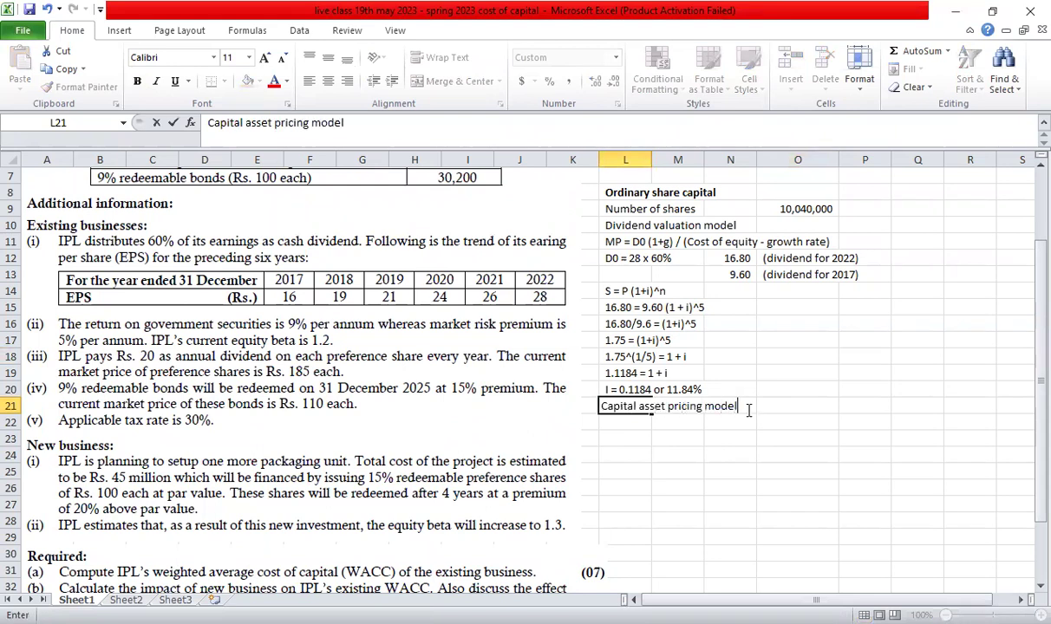
{"action": "key", "text": "Right"}
{"action": "key", "text": "Right"}
{"action": "key", "text": "Right"}
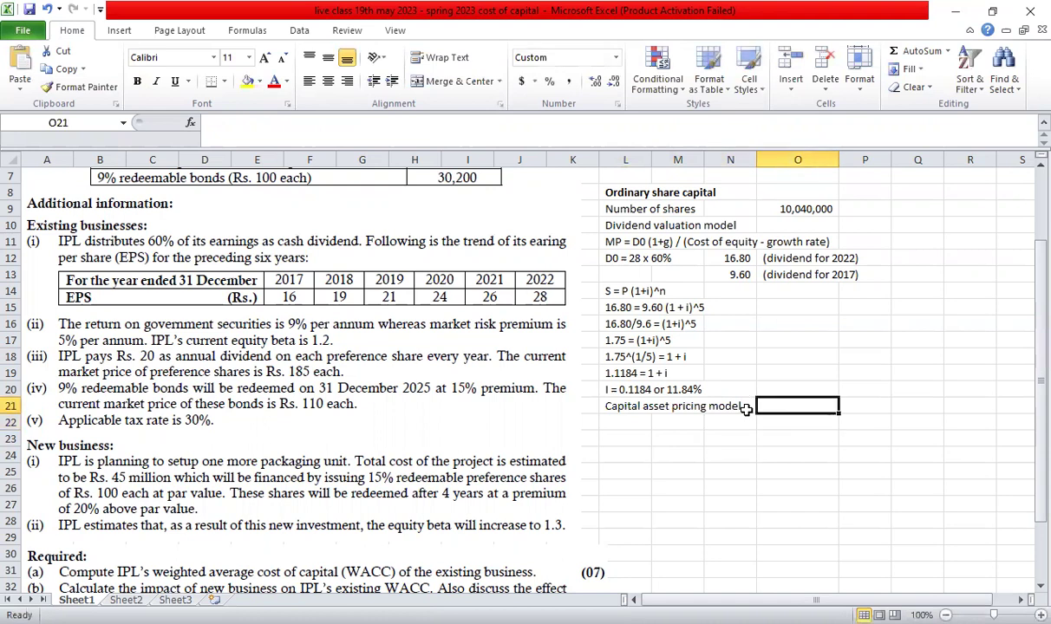
{"action": "type", "text": "Cos"}
{"action": "key", "text": "Escape"}
Write the CAPM formula "Cost of equity = Risk free rate of return + Beta equity x Risk premium" in L22
{"action": "key", "text": "Left"}
{"action": "key", "text": "Left"}
{"action": "key", "text": "Down"}
{"action": "key", "text": "Left"}
{"action": "type", "text": "Cost"}
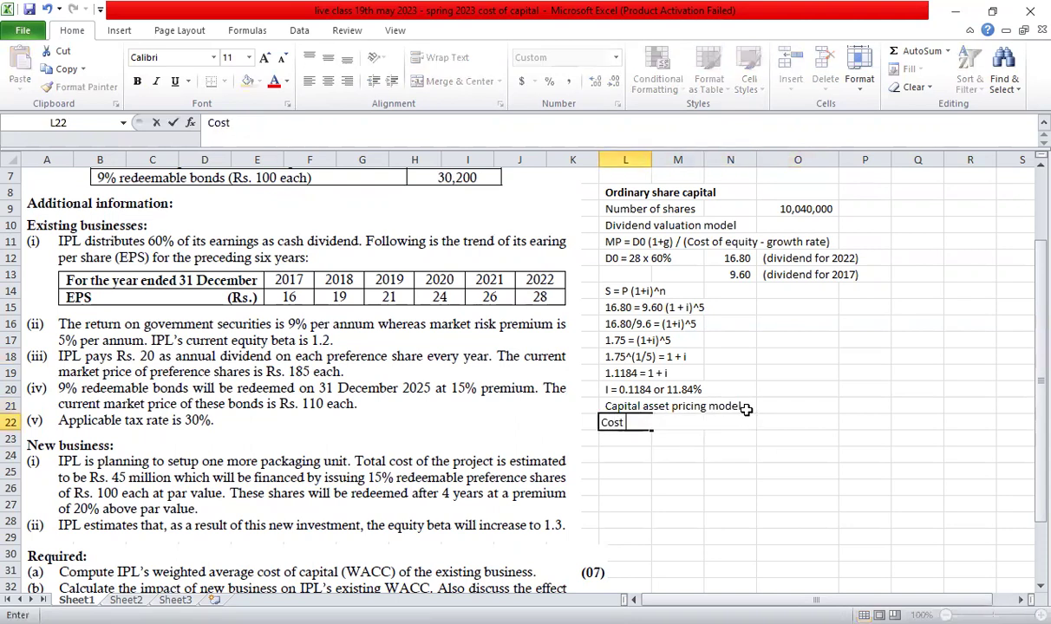
{"action": "type", "text": " of equity "}
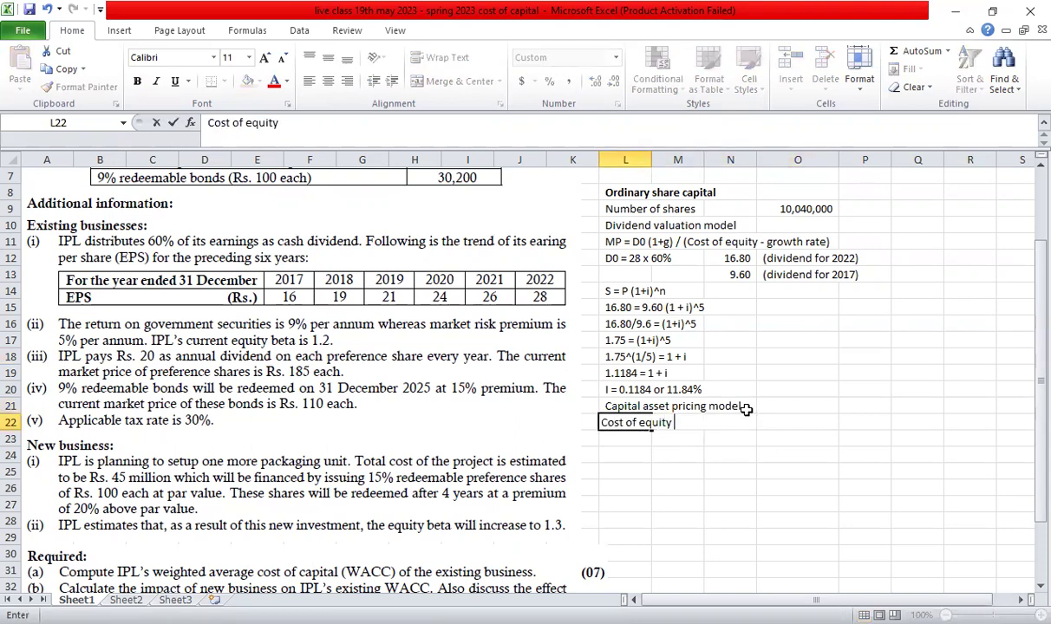
{"action": "type", "text": "= Risk free rate of ret"}
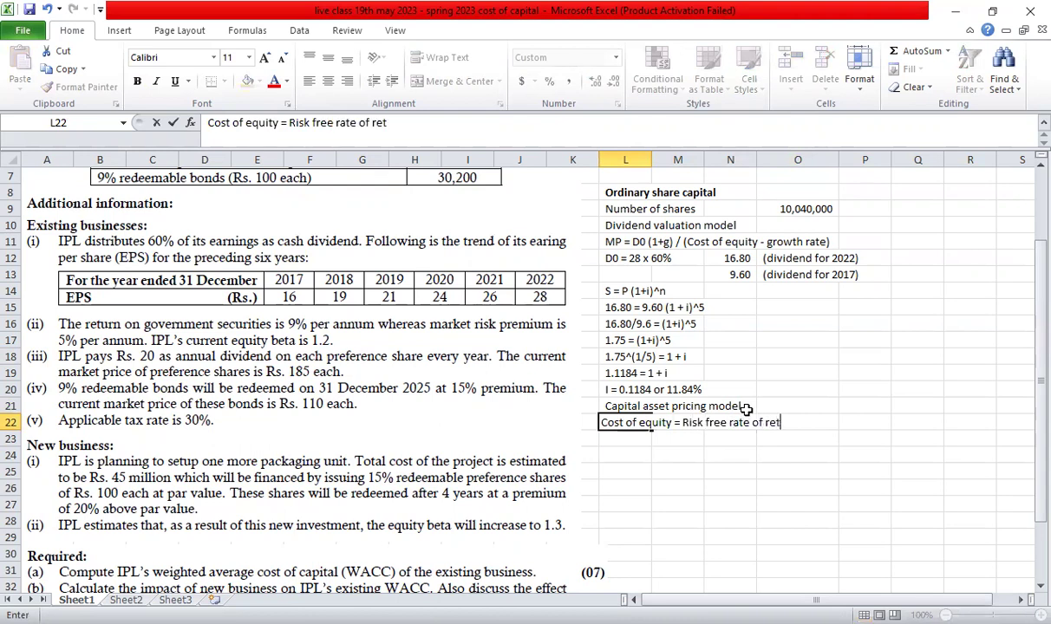
{"action": "type", "text": "urn + Beta"}
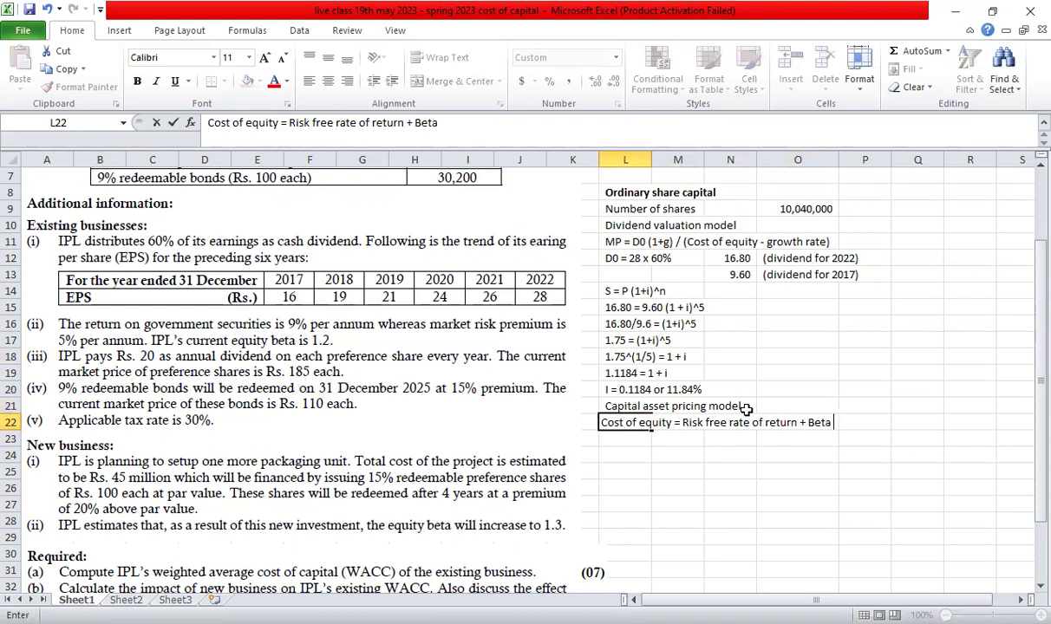
{"action": "type", "text": " equity x "}
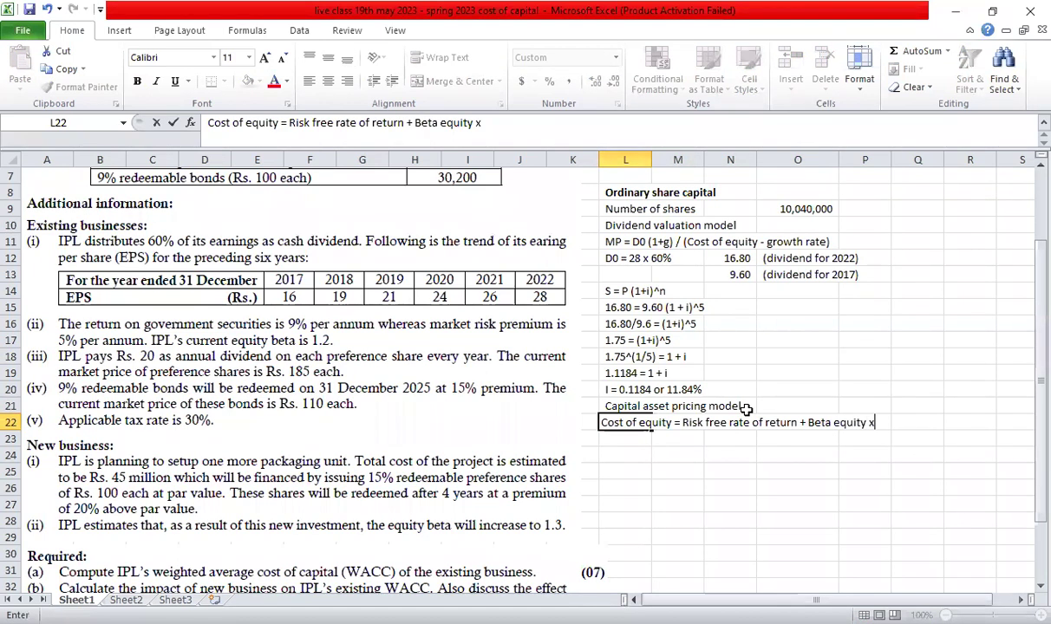
{"action": "type", "text": "Risk p"}
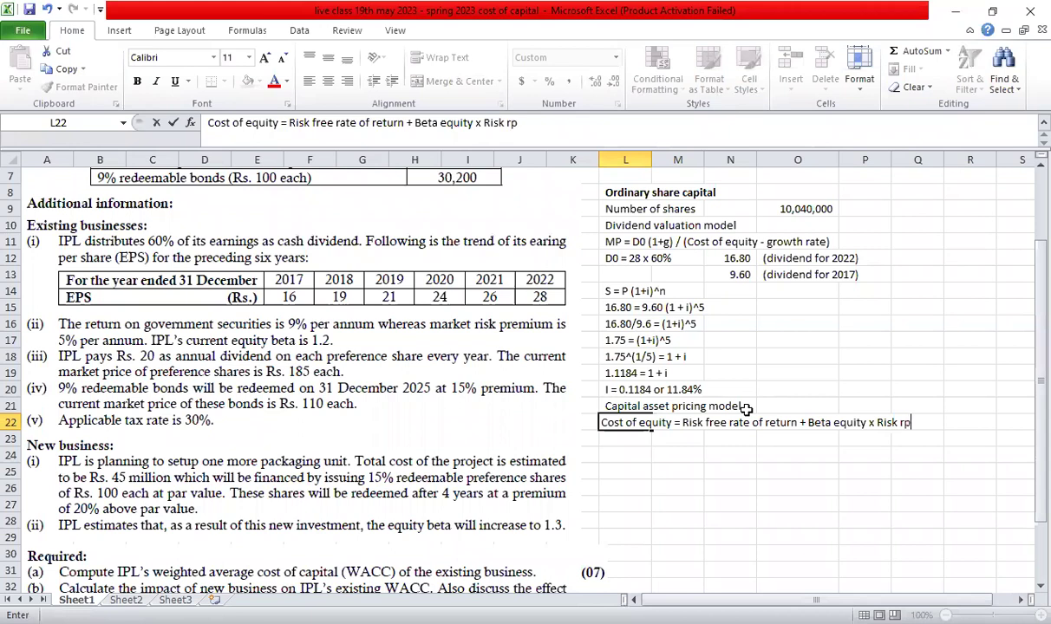
{"action": "type", "text": "remium"}
{"action": "key", "text": "Return"}
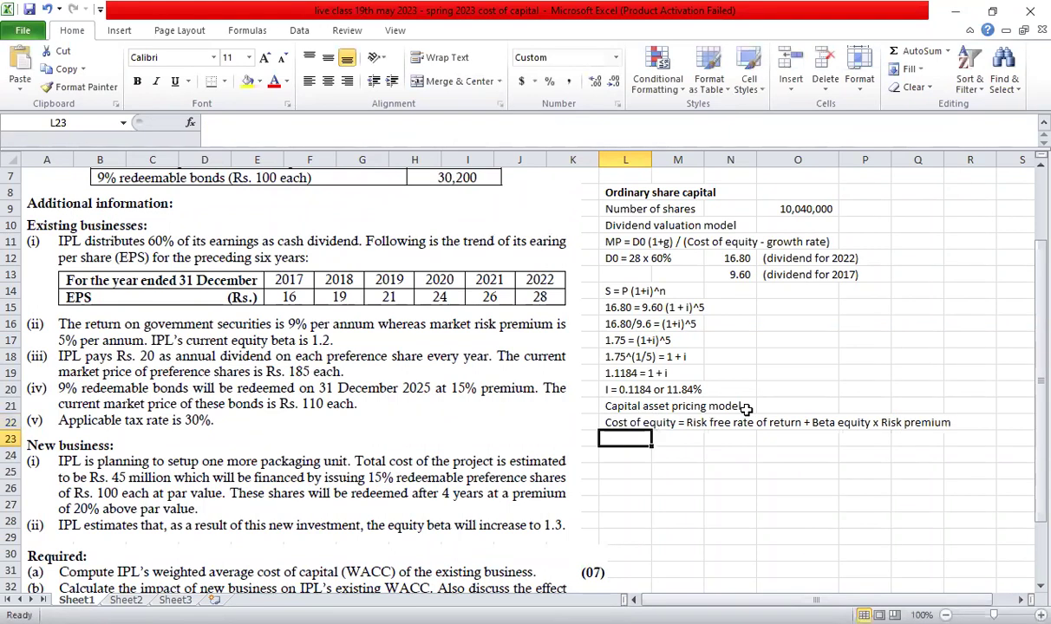
Calculate the cost of equity in N23 with =9%+1.2*5% and format it as a percentage without decimals
{"action": "key", "text": "Right"}
{"action": "key", "text": "Right"}
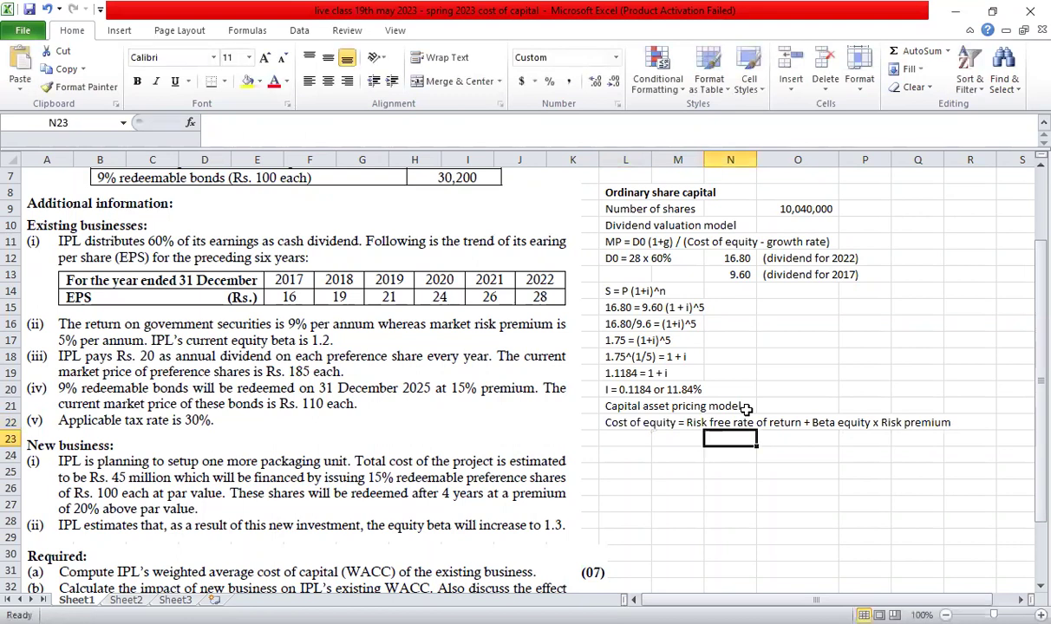
{"action": "type", "text": "=9%"}
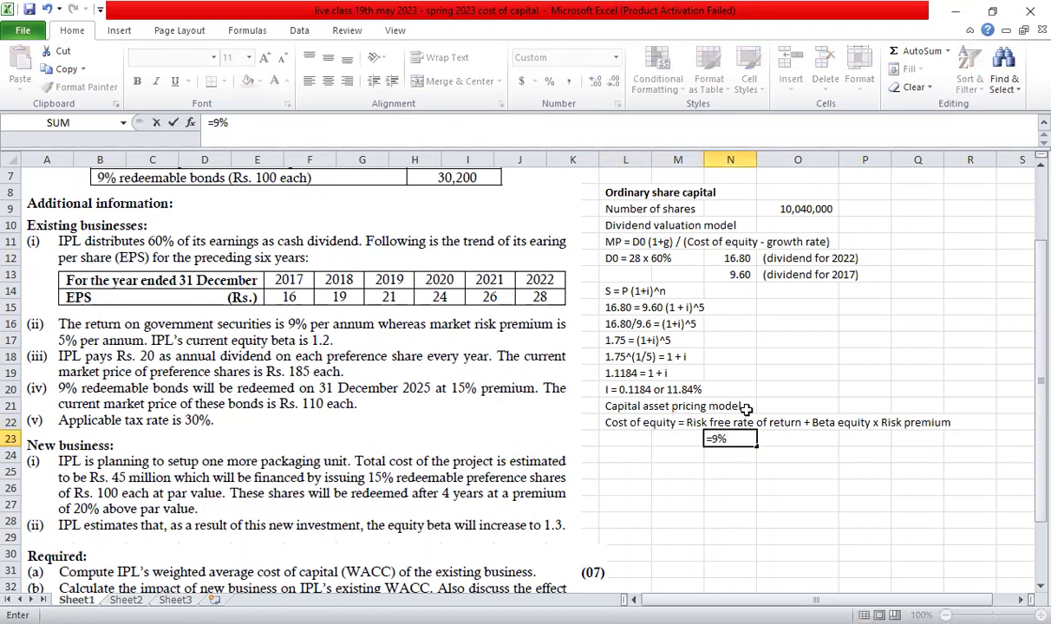
{"action": "type", "text": "+1.2*5%"}
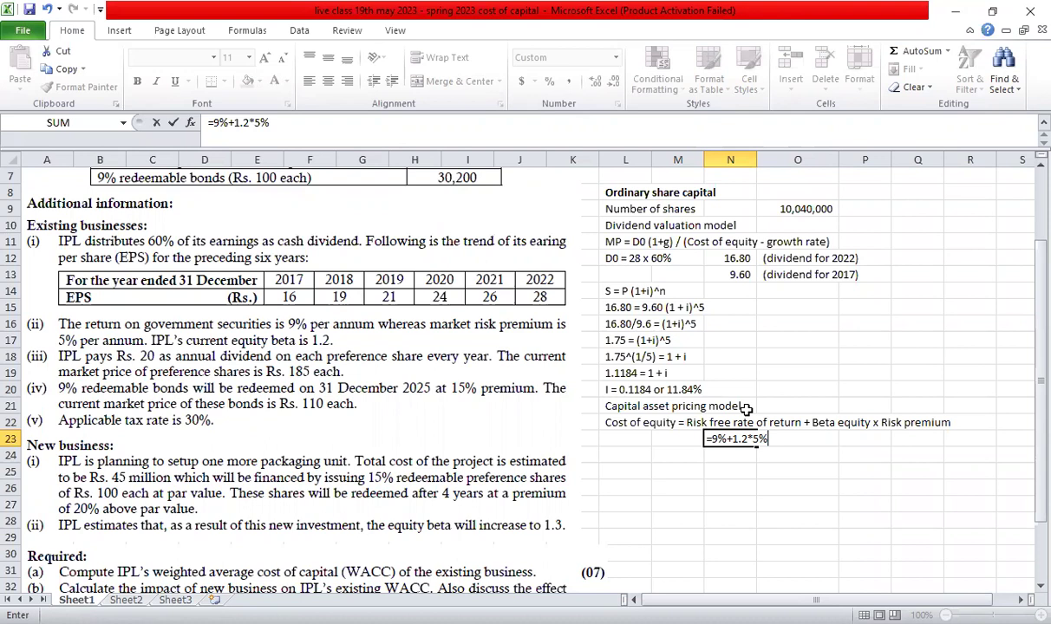
{"action": "key", "text": "ctrl+Return"}
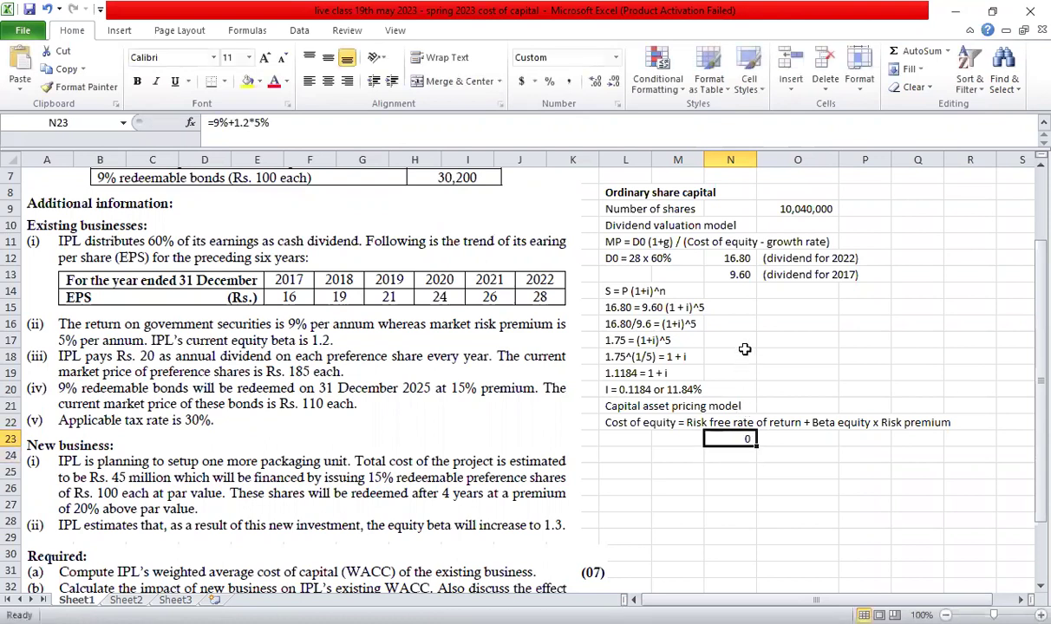
{"action": "left_click", "coordinate": [549, 80]}
{"action": "left_click", "coordinate": [594, 80]}
{"action": "left_click", "coordinate": [594, 81]}
{"action": "left_click", "coordinate": [611, 82]}
{"action": "left_click", "coordinate": [611, 82]}
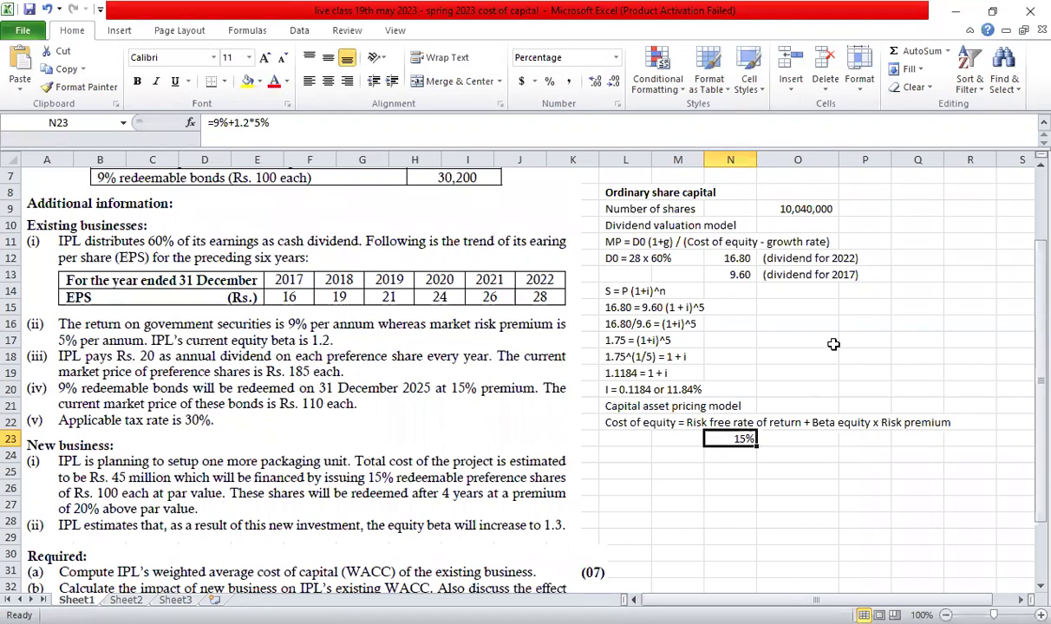
Calculate the share's market price in Q11 with =N12*(1+11.84%)/(15%-11.84%) and apply the comma number format with two decimals
{"action": "left_click", "coordinate": [887, 241]}
{"action": "left_click", "coordinate": [901, 240]}
{"action": "type", "text": "="}
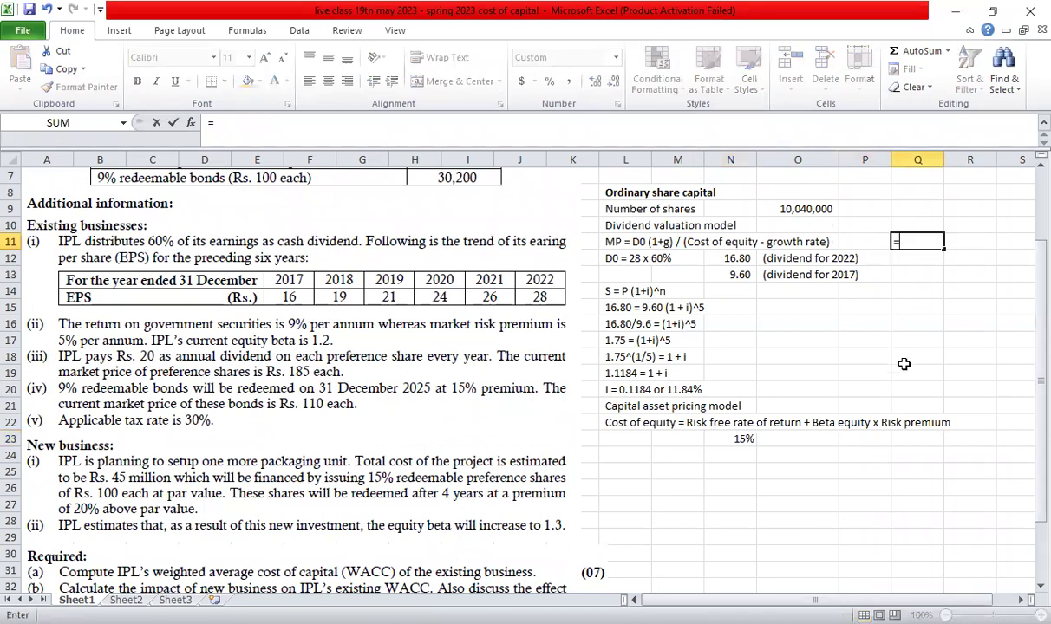
{"action": "left_click", "coordinate": [737, 259]}
{"action": "type", "text": "*(1+"}
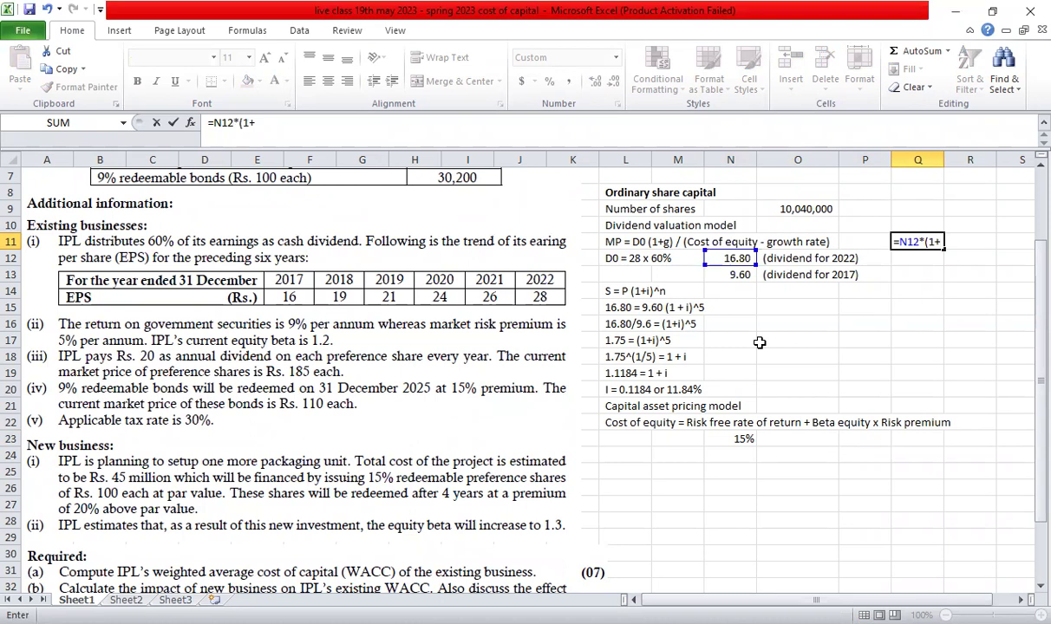
{"action": "type", "text": "11.84%)/(15%-11.84%)"}
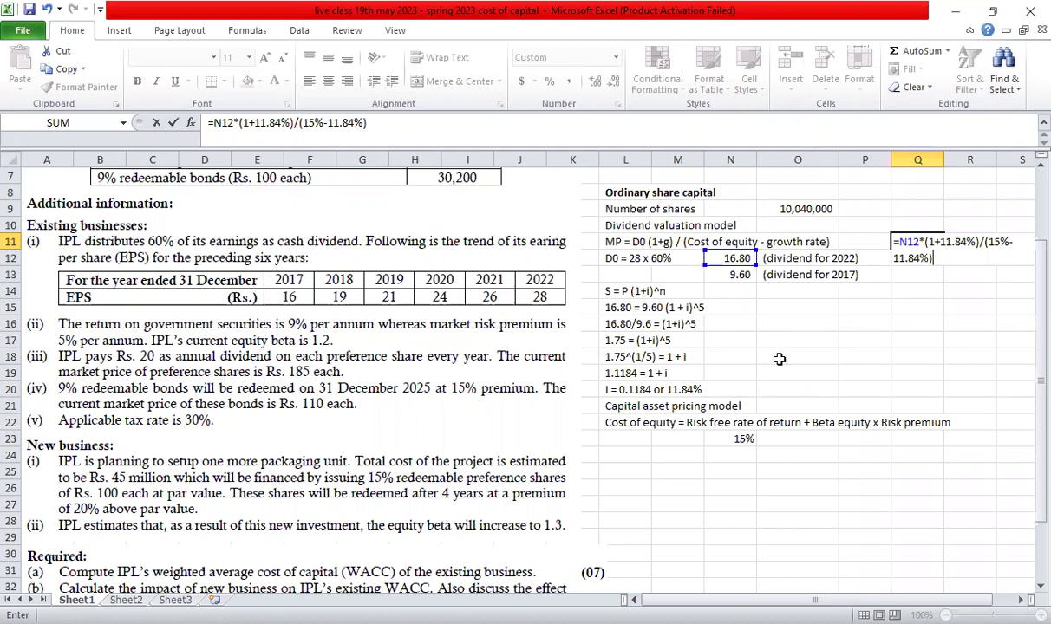
{"action": "key", "text": "ctrl+Return"}
{"action": "left_click", "coordinate": [568, 81]}
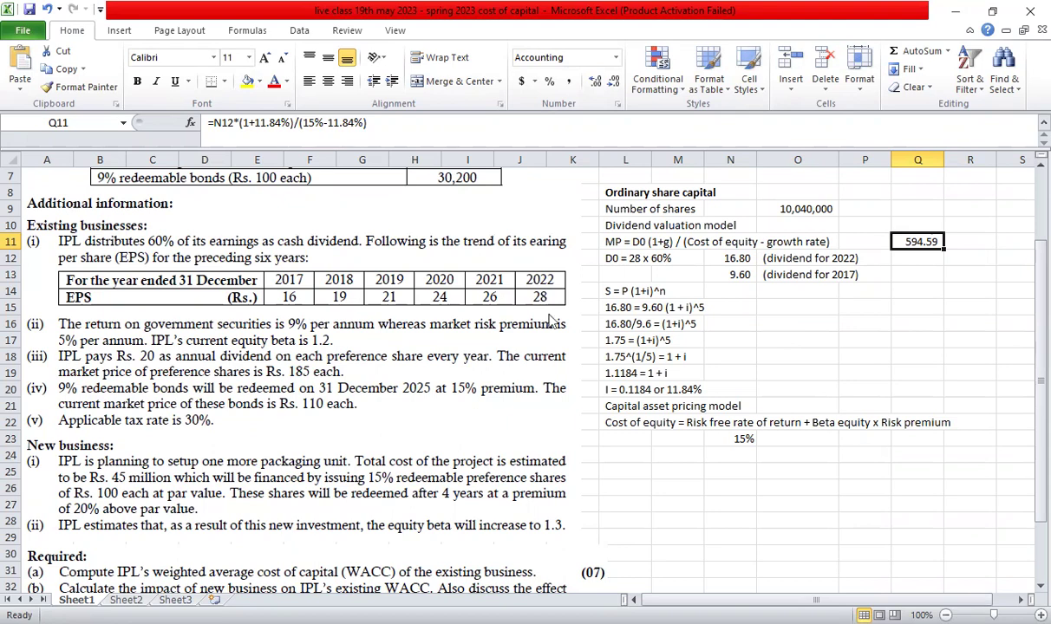
Review the cost of equity result and the market value and cost entries of the WACC layout
{"action": "left_click", "coordinate": [730, 439]}
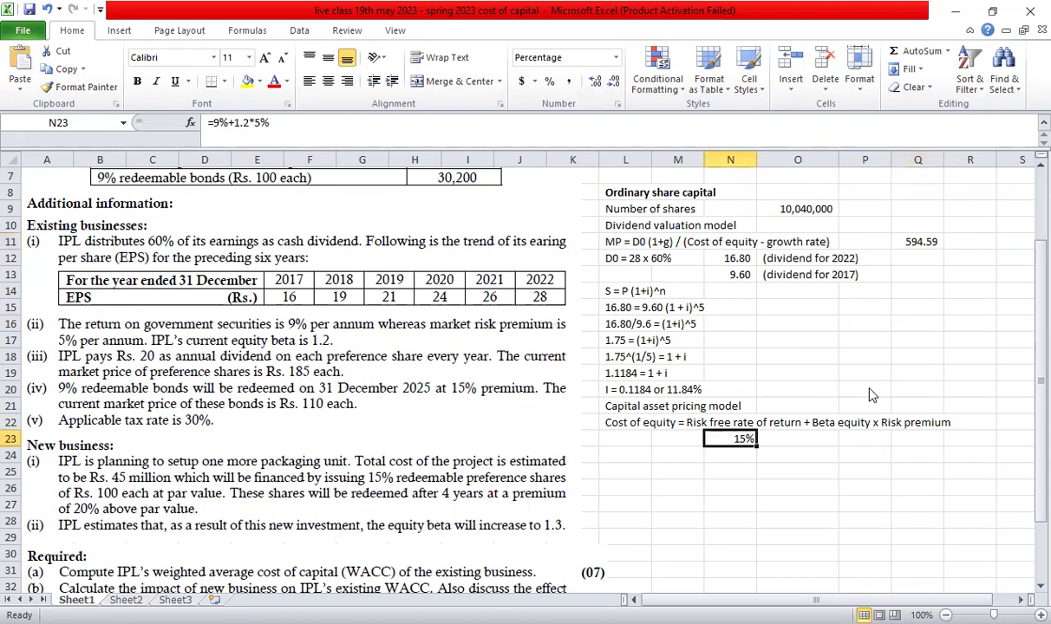
{"action": "scroll", "coordinate": [873, 395], "scroll_direction": "up", "scroll_amount": 2}
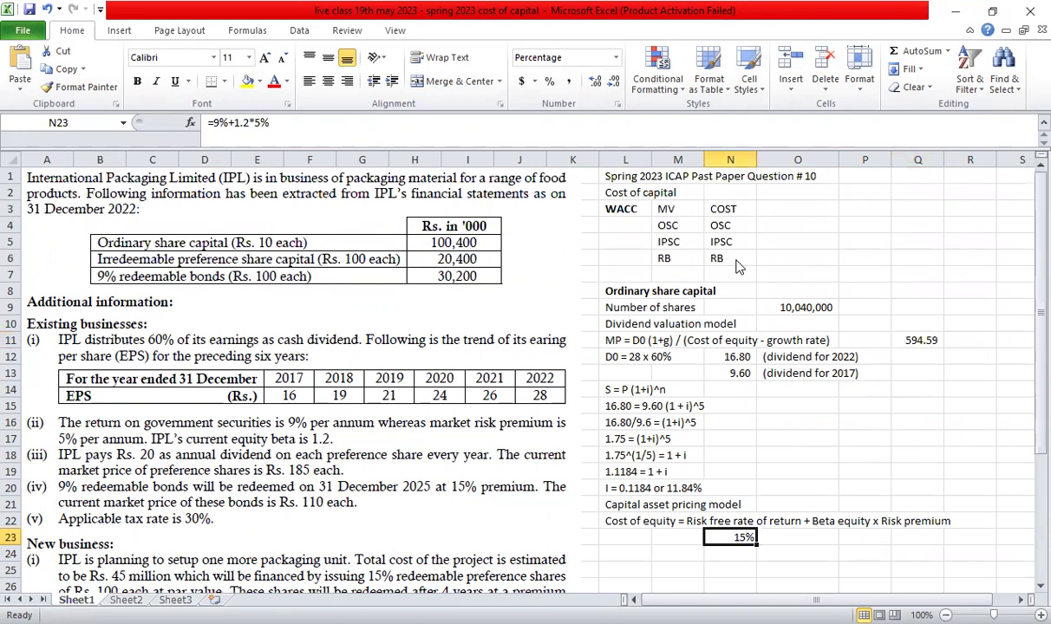
{"action": "left_click", "coordinate": [626, 212]}
{"action": "left_click", "coordinate": [687, 211]}
{"action": "left_click", "coordinate": [692, 225]}
{"action": "key", "text": "Tab"}
{"action": "key", "text": "Return"}
{"action": "key", "text": "Tab"}
{"action": "key", "text": "Return"}
{"action": "key", "text": "Tab"}
Calculate the market value of the ordinary share capital in O4 with =Q11*O9
{"action": "left_click", "coordinate": [798, 226]}
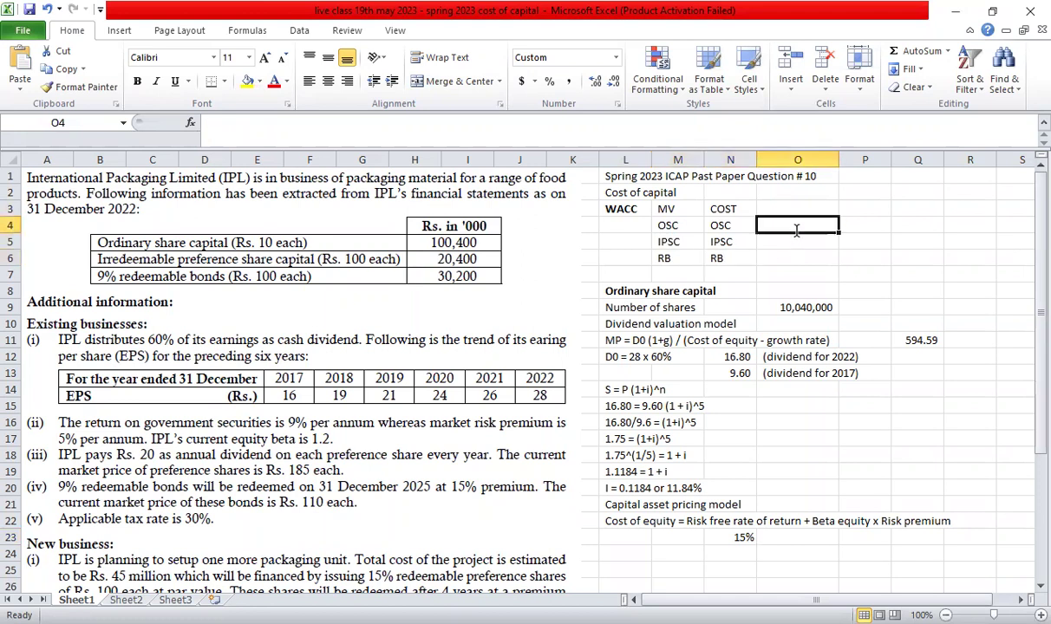
{"action": "type", "text": "="}
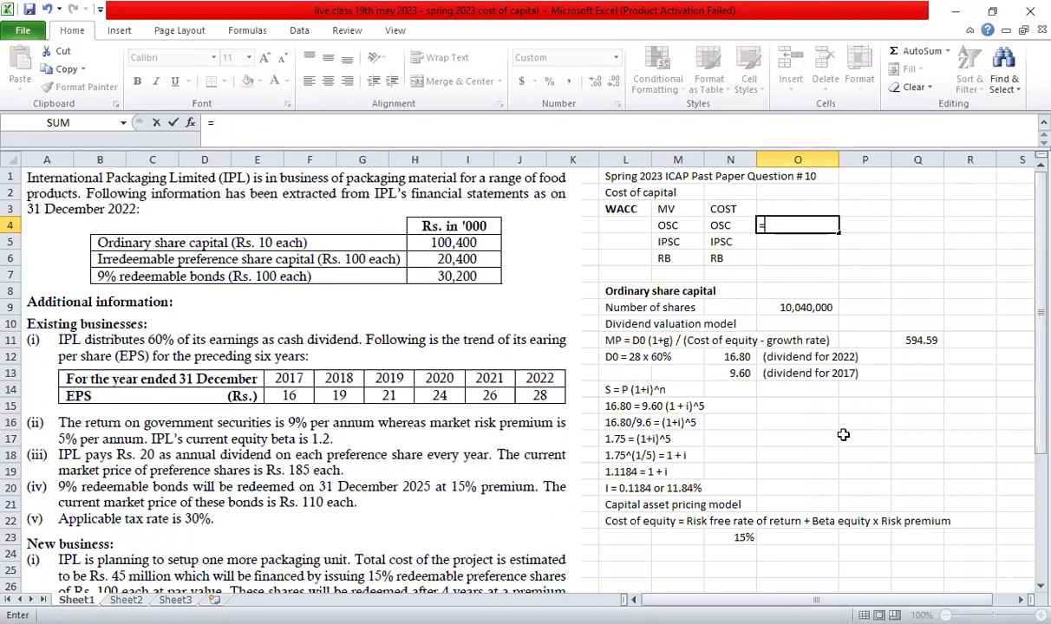
{"action": "left_click", "coordinate": [911, 340]}
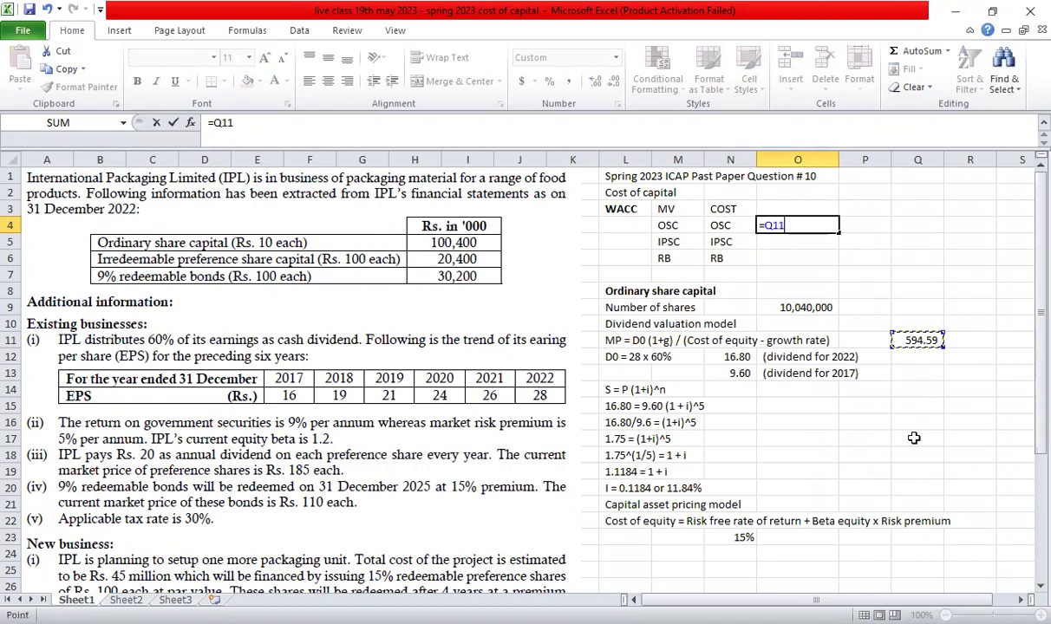
{"action": "type", "text": "*"}
{"action": "left_click", "coordinate": [793, 307]}
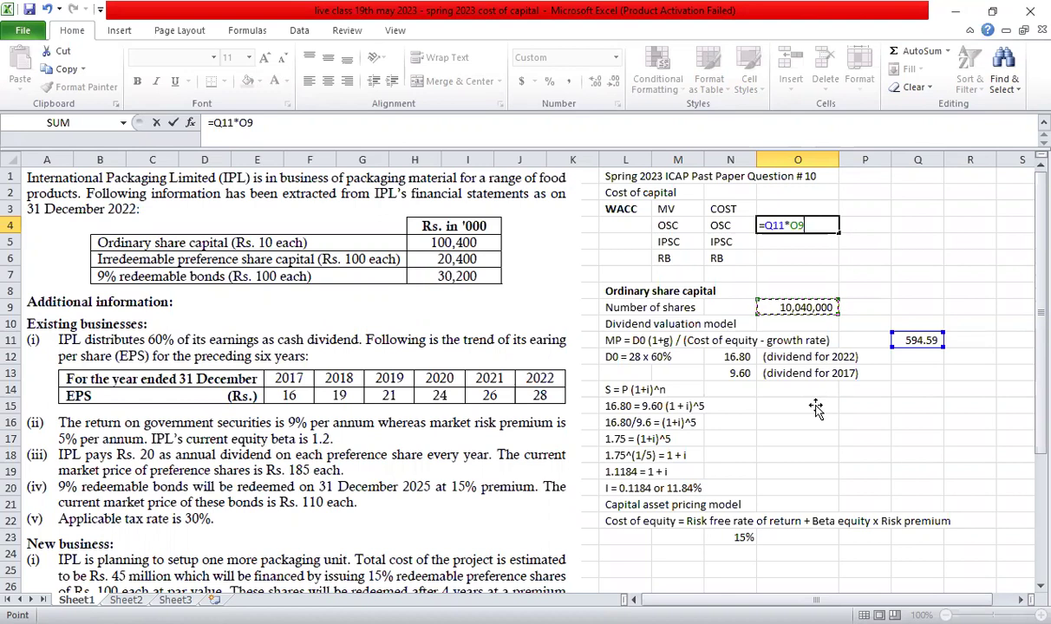
{"action": "key", "text": "Return"}
{"action": "key", "text": "Up"}
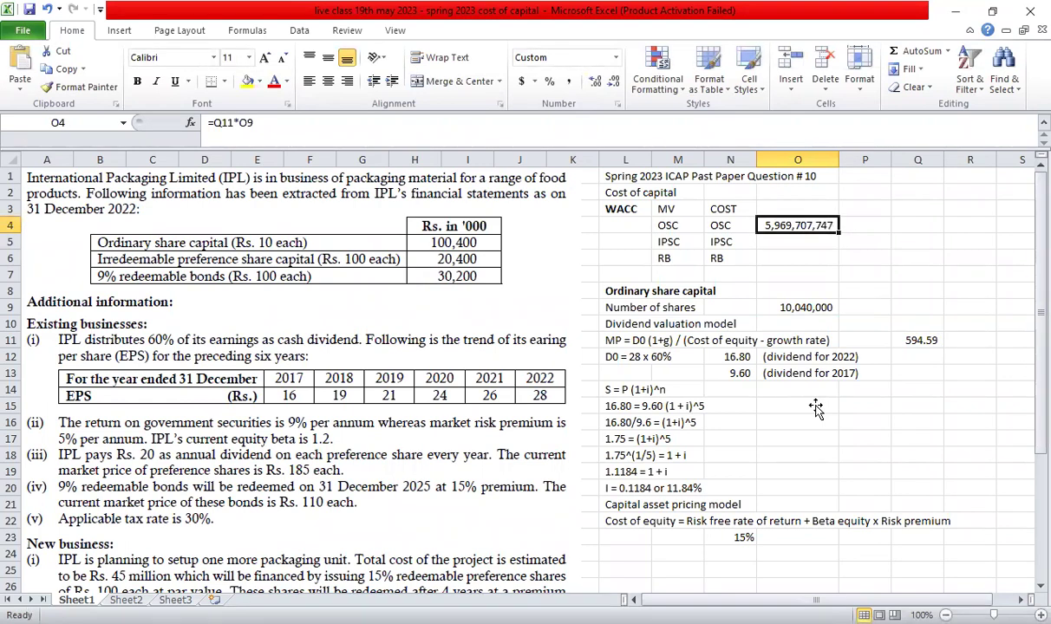
Link P4 to the cost of equity with =N23 and format it as a percentage
{"action": "key", "text": "Right"}
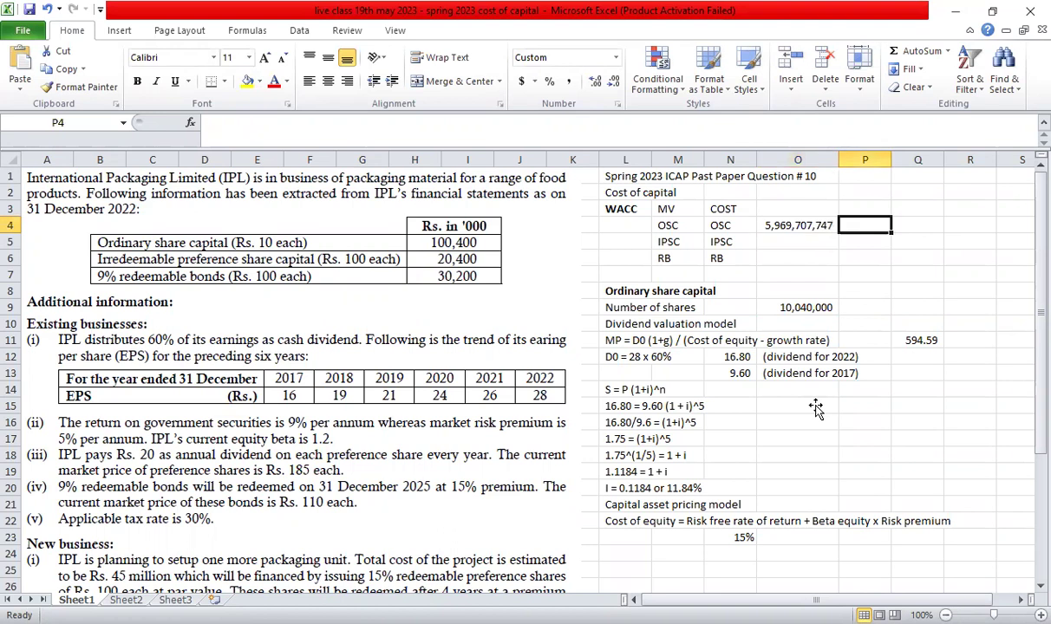
{"action": "type", "text": "="}
{"action": "key", "text": "Down"}
{"action": "key", "text": "Down"}
{"action": "key", "text": "Down"}
{"action": "key", "text": "Down"}
{"action": "key", "text": "Down"}
{"action": "key", "text": "Down"}
{"action": "key", "text": "Down"}
{"action": "key", "text": "Down"}
{"action": "key", "text": "Down"}
{"action": "key", "text": "Down"}
{"action": "key", "text": "Down"}
{"action": "key", "text": "Down"}
{"action": "key", "text": "Down"}
{"action": "key", "text": "Down"}
{"action": "key", "text": "Down"}
{"action": "key", "text": "Down"}
{"action": "key", "text": "Down"}
{"action": "key", "text": "Down"}
{"action": "key", "text": "Down"}
{"action": "key", "text": "Left"}
{"action": "key", "text": "Left"}
{"action": "key", "text": "Return"}
{"action": "key", "text": "Up"}
{"action": "left_click", "coordinate": [549, 81]}
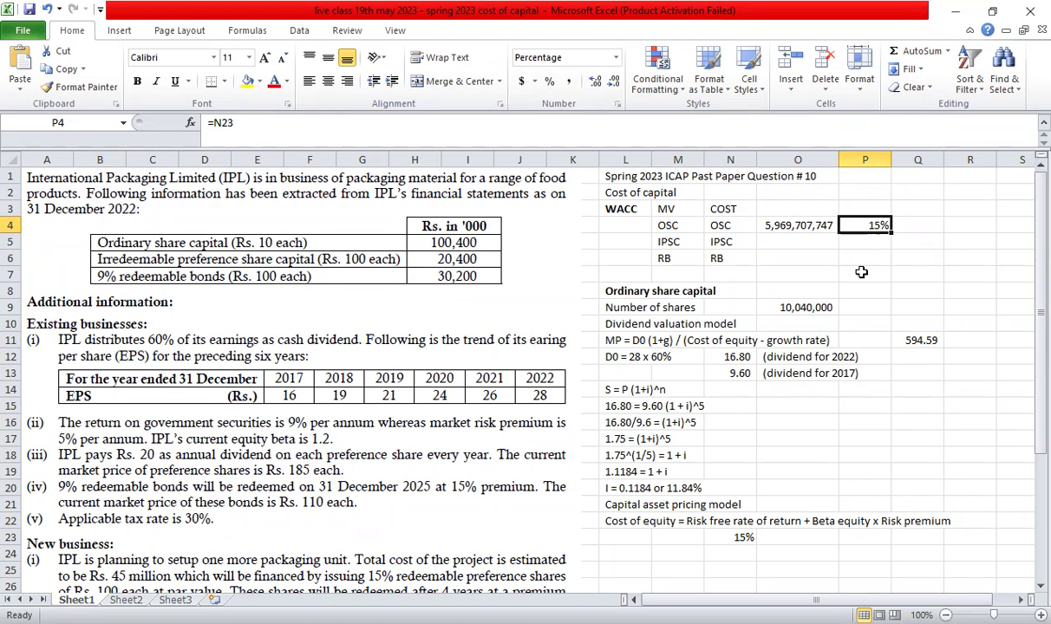
{"action": "left_click", "coordinate": [795, 225]}
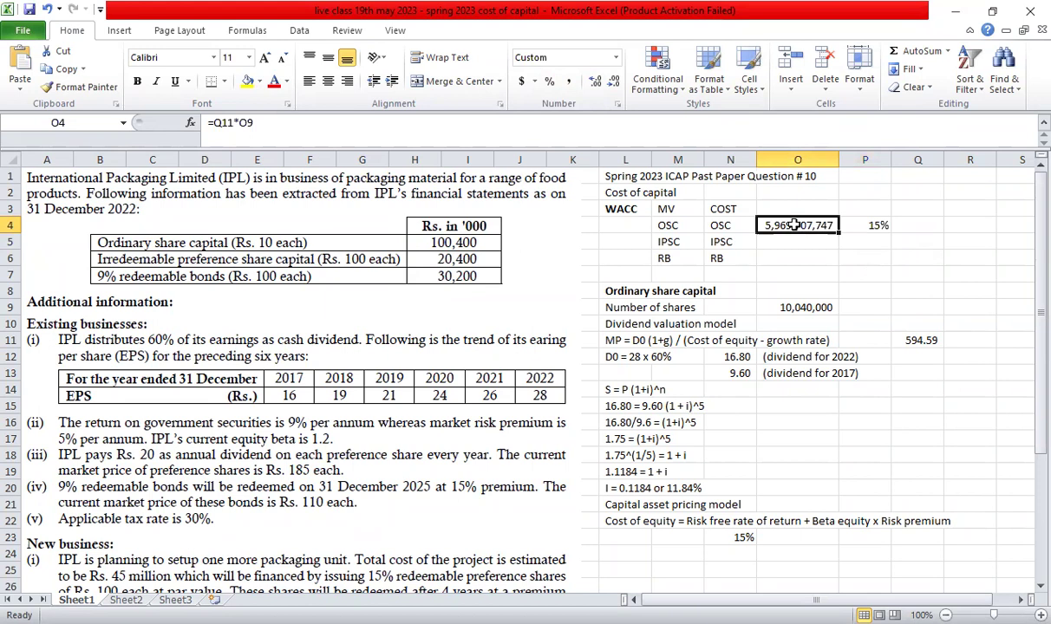
{"action": "left_click", "coordinate": [869, 230]}
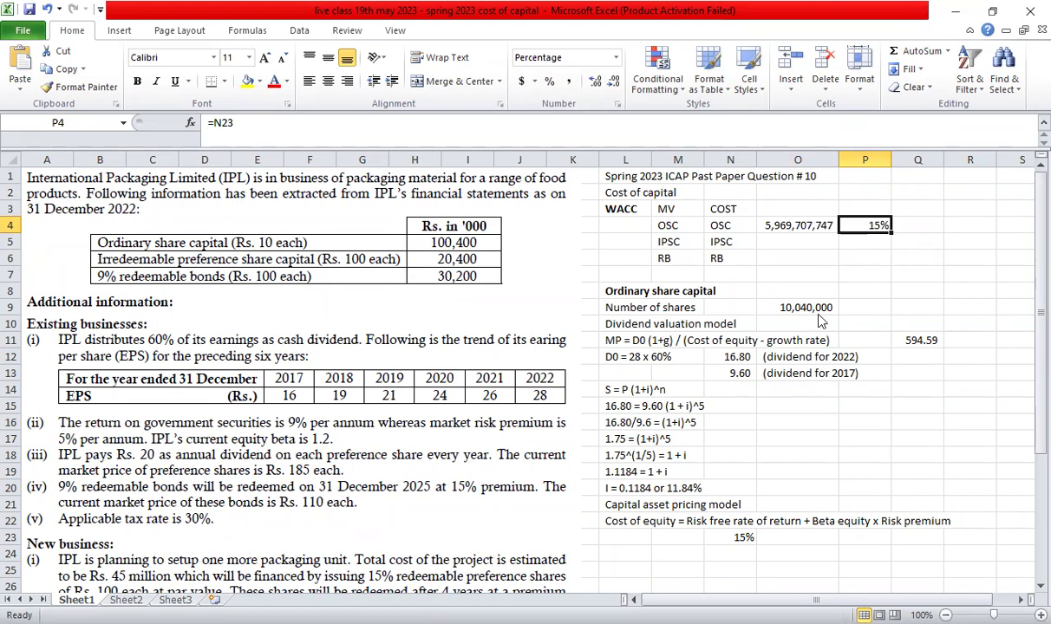
{"action": "left_click", "coordinate": [674, 242]}
{"action": "left_click", "coordinate": [709, 243]}
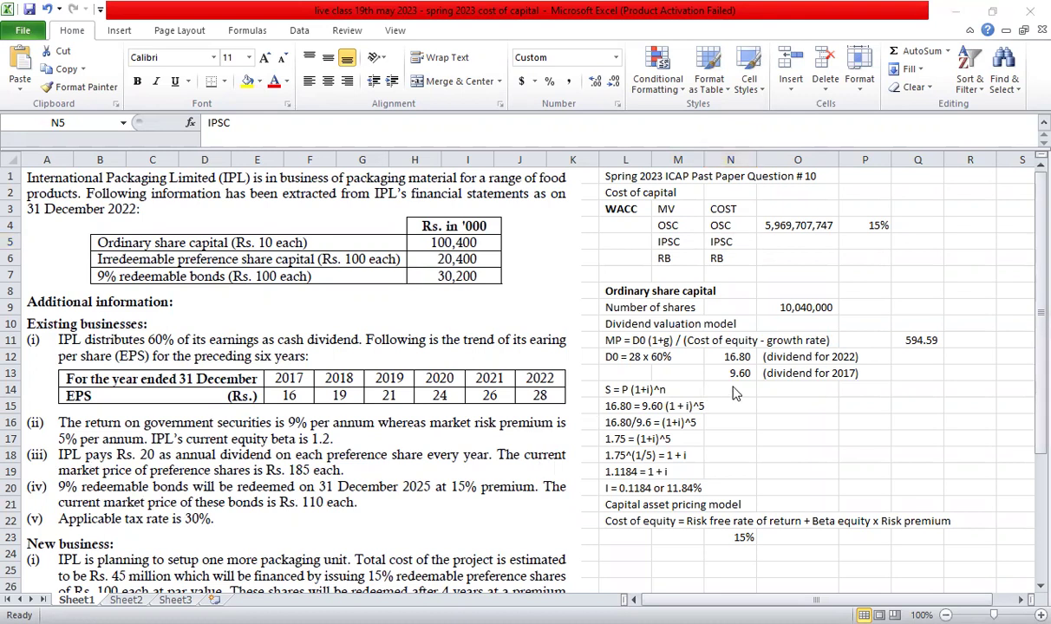
Enter the bold heading "Ireedemable preference shares" in L24 below the cost of equity result
{"action": "left_click_drag", "start_coordinate": [1025, 356], "coordinate": [1025, 465]}
{"action": "left_click", "coordinate": [612, 389]}
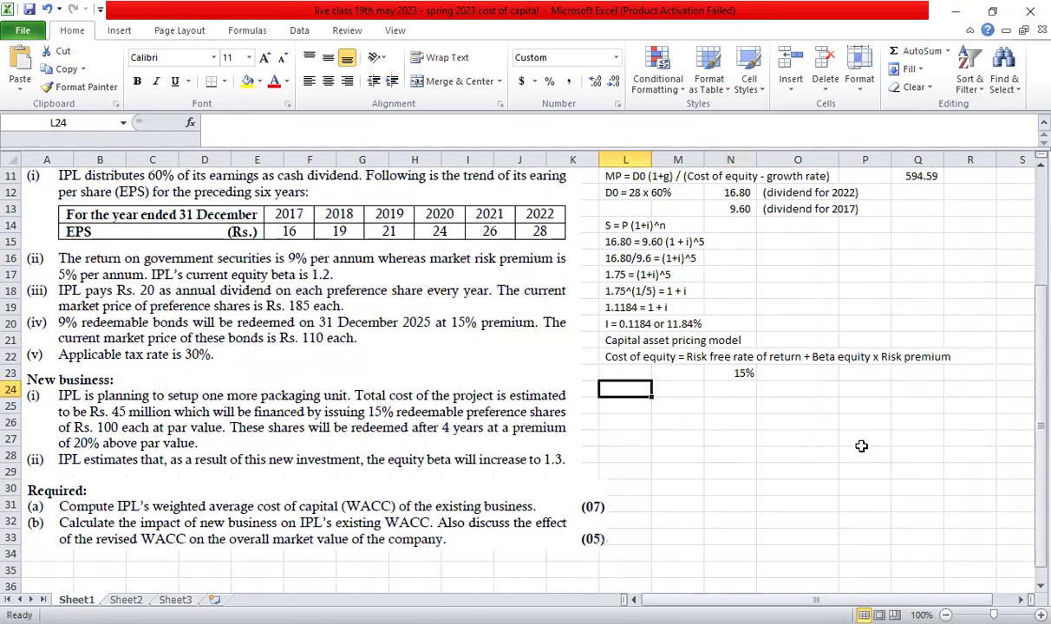
{"action": "key", "text": "ctrl+b"}
{"action": "type", "text": "Ir"}
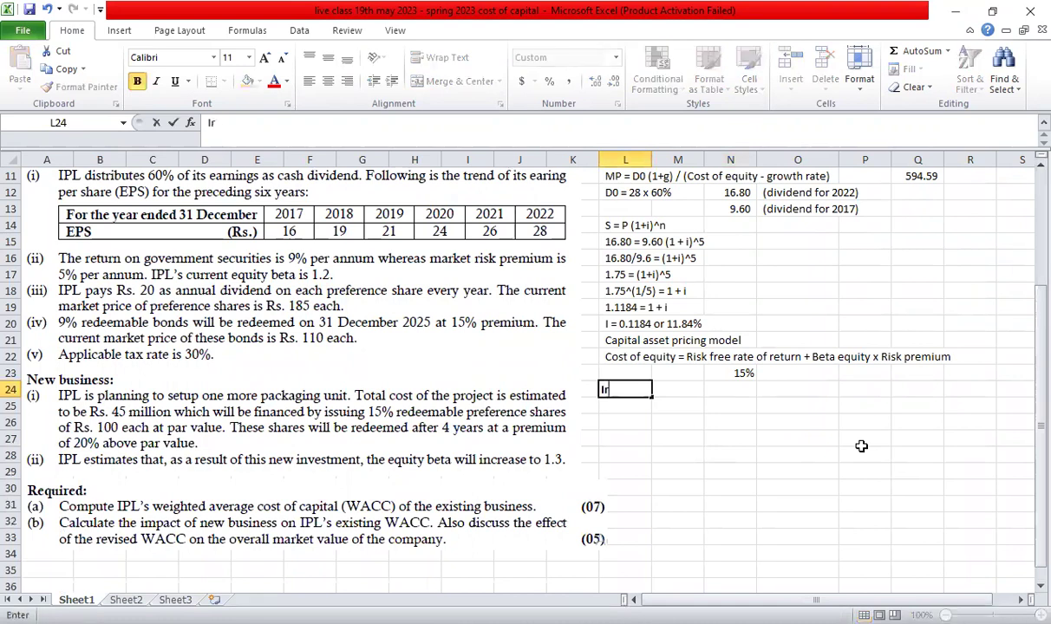
{"action": "type", "text": "eedemanb"}
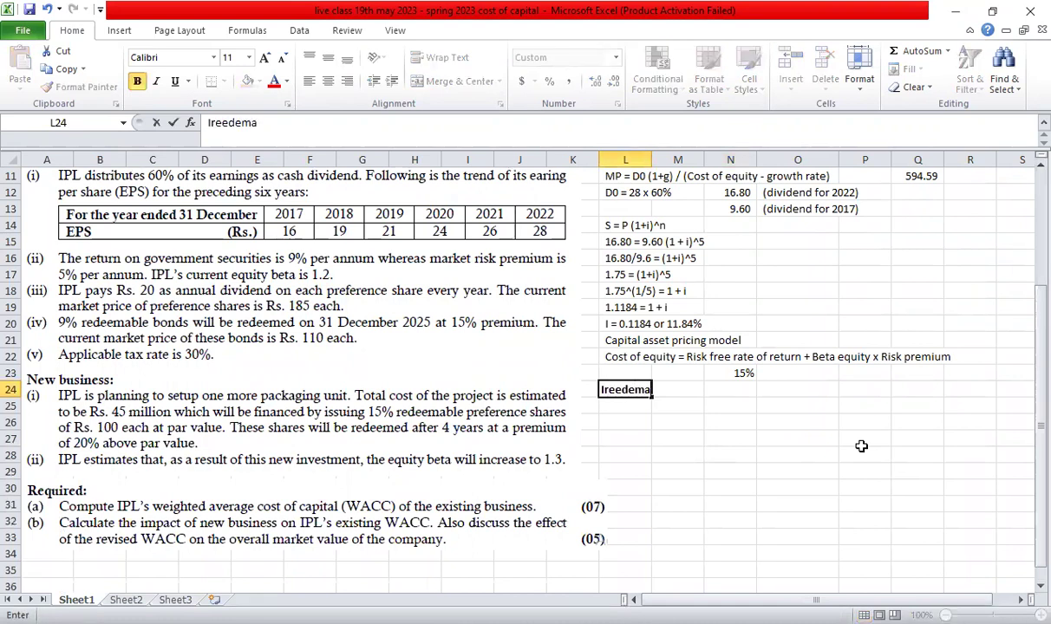
{"action": "key", "text": "BackSpace"}
{"action": "key", "text": "BackSpace"}
{"action": "type", "text": "ble preference shares"}
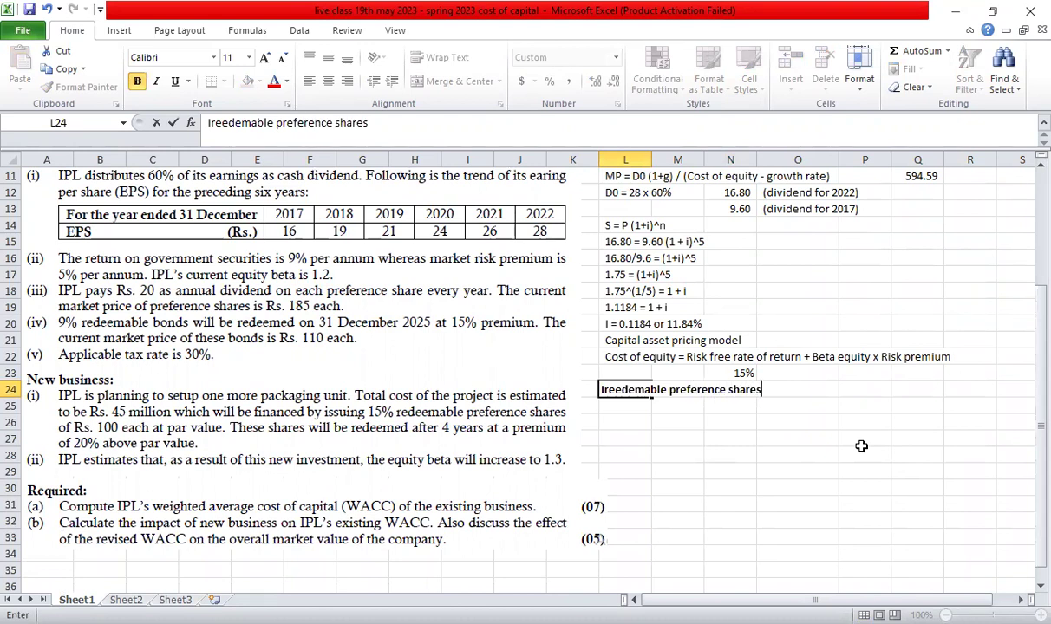
{"action": "key", "text": "Return"}
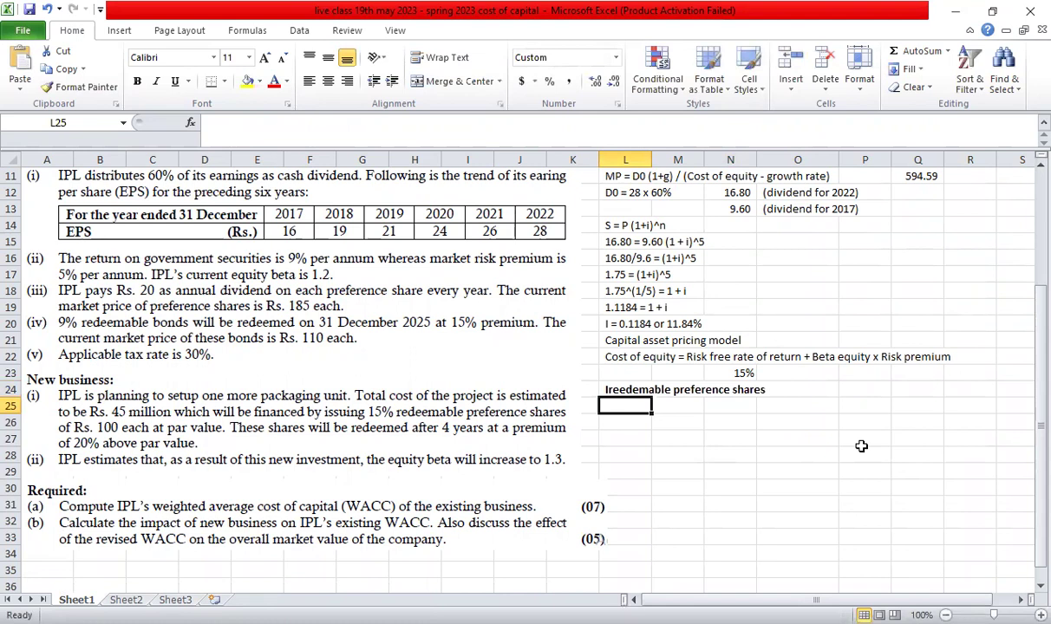
Edit the spelling of the L24 heading to "Irreedeemable preference shares"
{"action": "key", "text": "Up"}
{"action": "key", "text": "F2"}
{"action": "key", "text": "Left"}
{"action": "key", "text": "Left"}
{"action": "key", "text": "Left"}
{"action": "key", "text": "Left"}
{"action": "key", "text": "Left"}
{"action": "key", "text": "Left"}
{"action": "key", "text": "Left"}
{"action": "key", "text": "Left"}
{"action": "key", "text": "Left"}
{"action": "key", "text": "Left"}
{"action": "key", "text": "Left"}
{"action": "key", "text": "Left"}
{"action": "key", "text": "Left"}
{"action": "key", "text": "Left"}
{"action": "key", "text": "Left"}
{"action": "key", "text": "Left"}
{"action": "key", "text": "Left"}
{"action": "key", "text": "Left"}
{"action": "key", "text": "Left"}
{"action": "key", "text": "Left"}
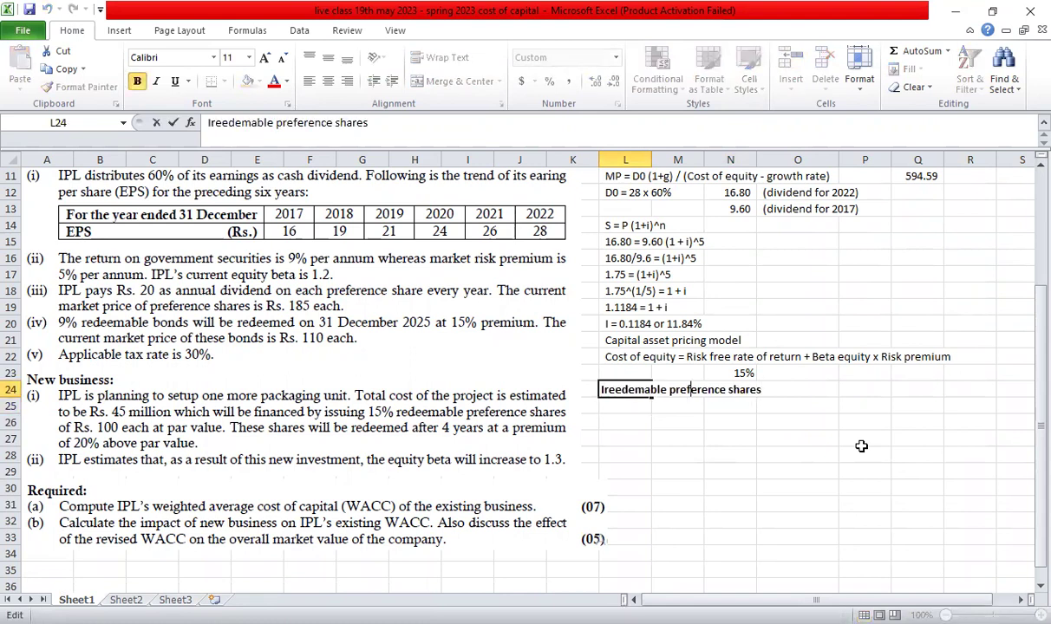
{"action": "type", "text": "r"}
{"action": "key", "text": "Return"}
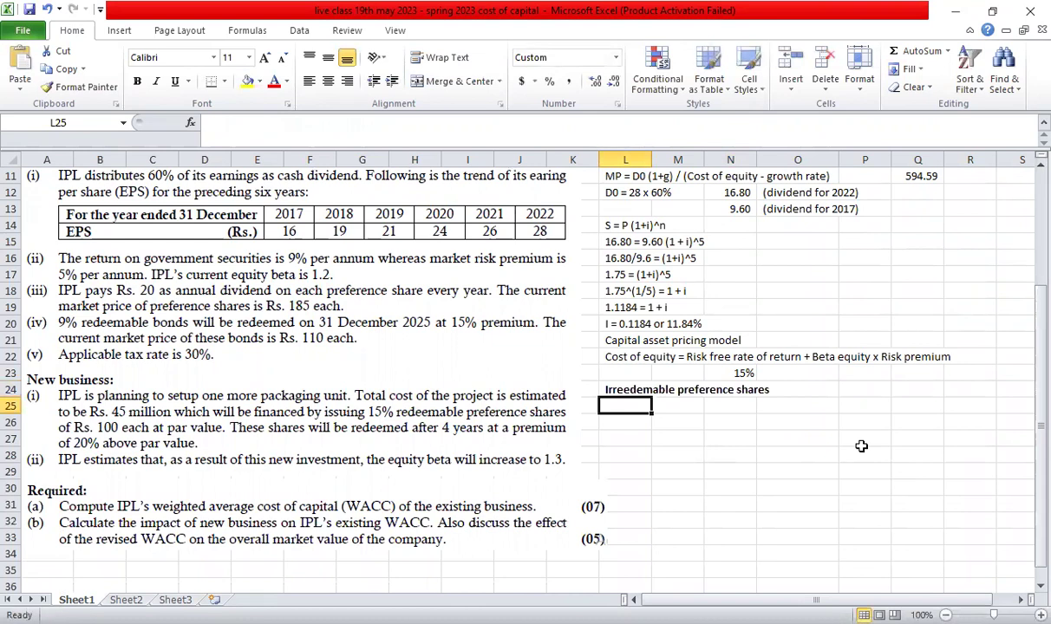
{"action": "key", "text": "Up"}
{"action": "key", "text": "F2"}
{"action": "key", "text": "Left"}
{"action": "key", "text": "Left"}
{"action": "key", "text": "Left"}
{"action": "key", "text": "Left"}
{"action": "key", "text": "Left"}
{"action": "key", "text": "Left"}
{"action": "key", "text": "Left"}
{"action": "key", "text": "Left"}
{"action": "key", "text": "Left"}
{"action": "key", "text": "Left"}
{"action": "key", "text": "Left"}
{"action": "key", "text": "Left"}
{"action": "key", "text": "Left"}
{"action": "key", "text": "Left"}
{"action": "key", "text": "Left"}
{"action": "key", "text": "Left"}
{"action": "key", "text": "Left"}
{"action": "key", "text": "Left"}
{"action": "key", "text": "Left"}
{"action": "key", "text": "Left"}
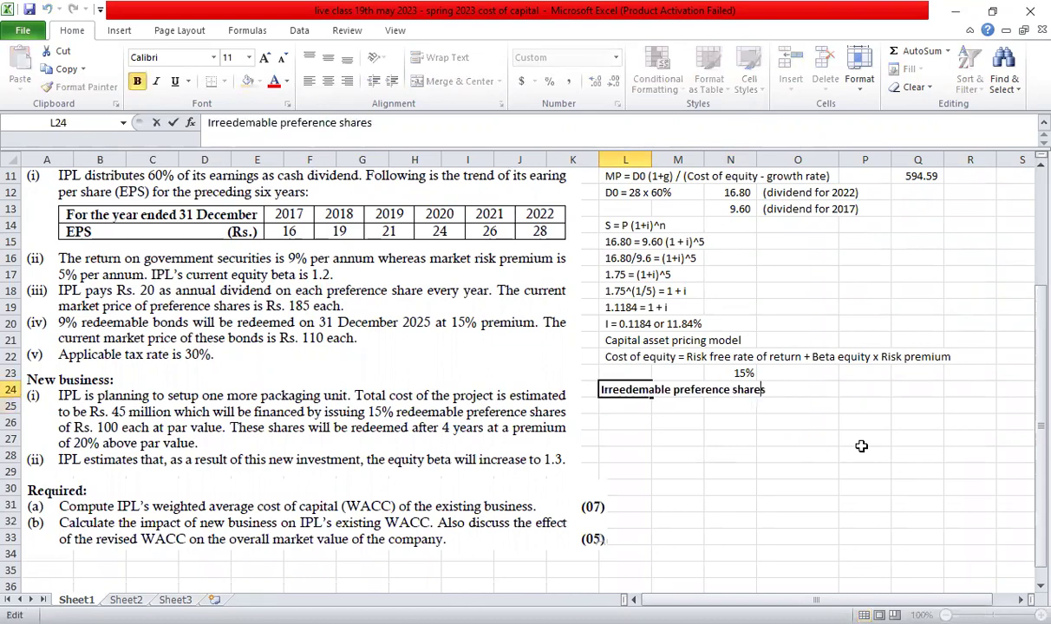
{"action": "key", "text": "Left"}
{"action": "key", "text": "Left"}
{"action": "key", "text": "Left"}
{"action": "type", "text": "e"}
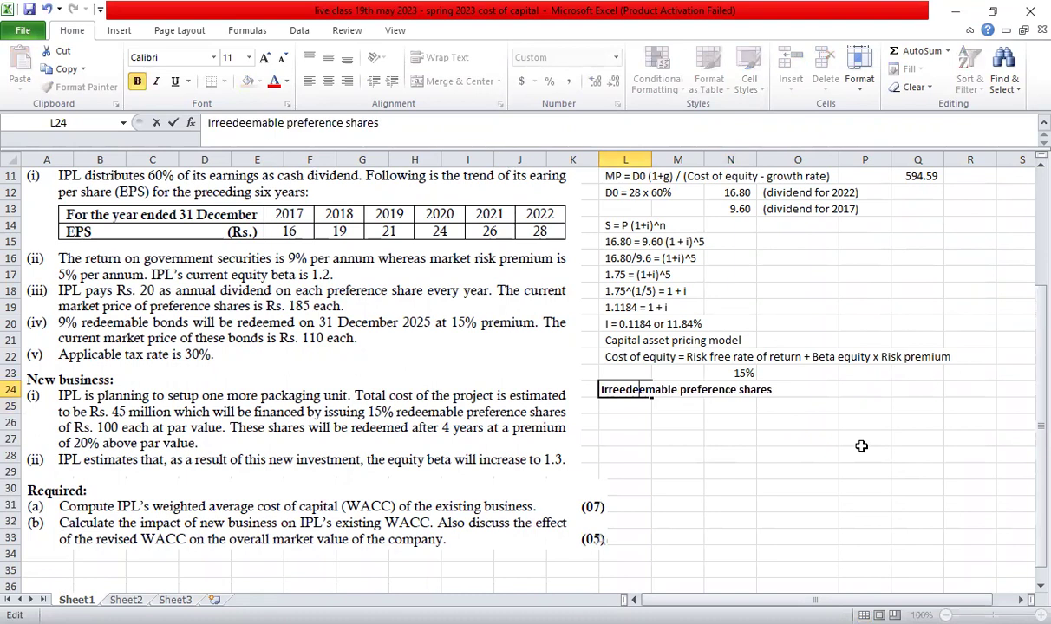
{"action": "key", "text": "Return"}
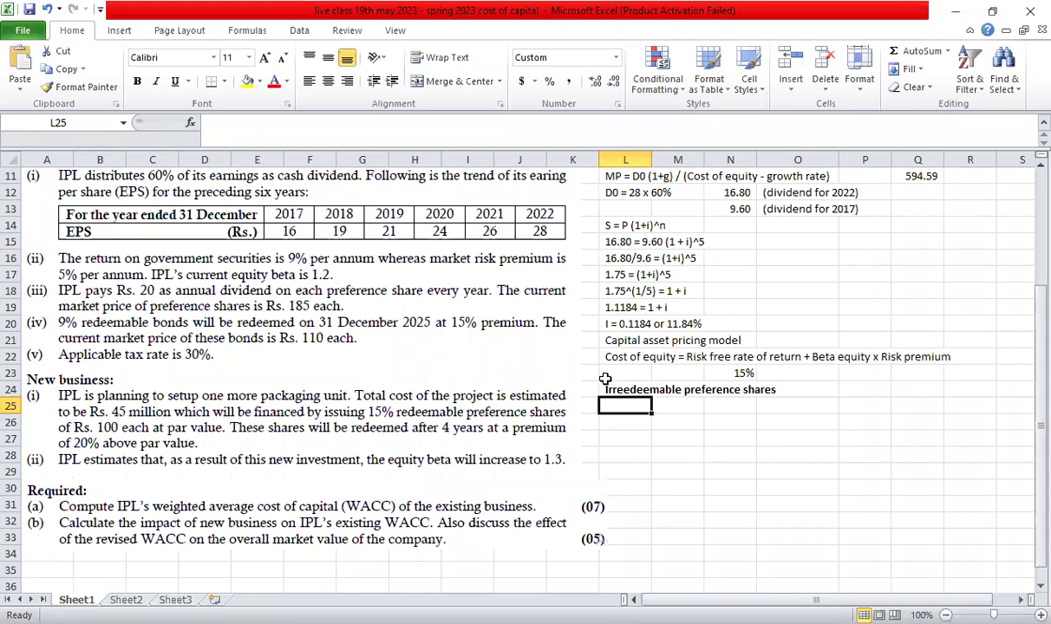
Label L25 "Number of i.p.s.c" and calculate the number of preference shares in O25 with =20400000/100
{"action": "left_click_drag", "start_coordinate": [1038, 368], "coordinate": [1032, 247]}
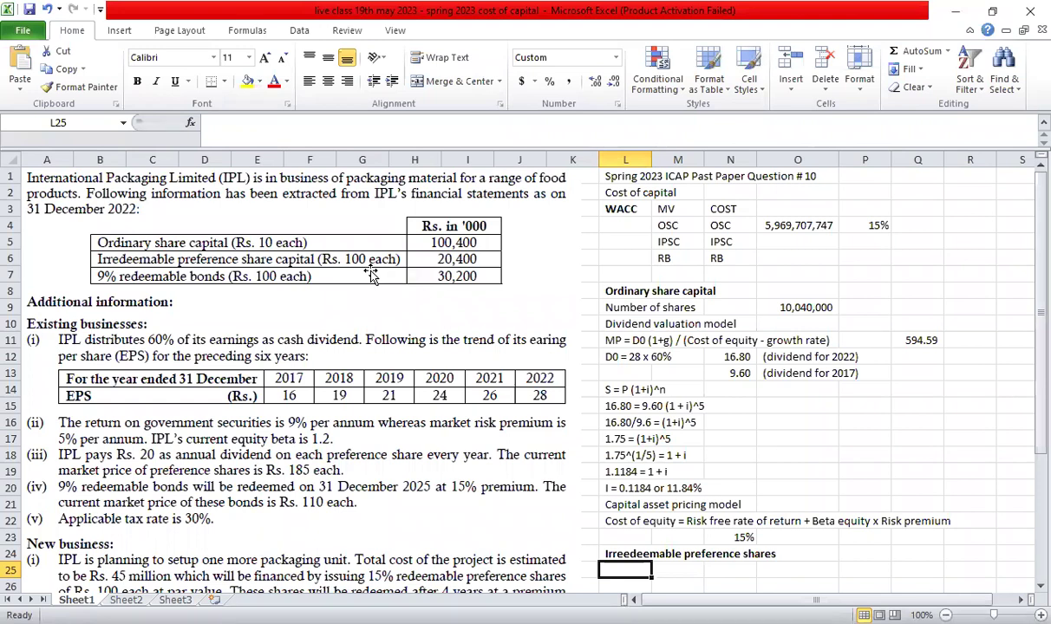
{"action": "scroll", "coordinate": [764, 388], "scroll_direction": "down", "scroll_amount": 4}
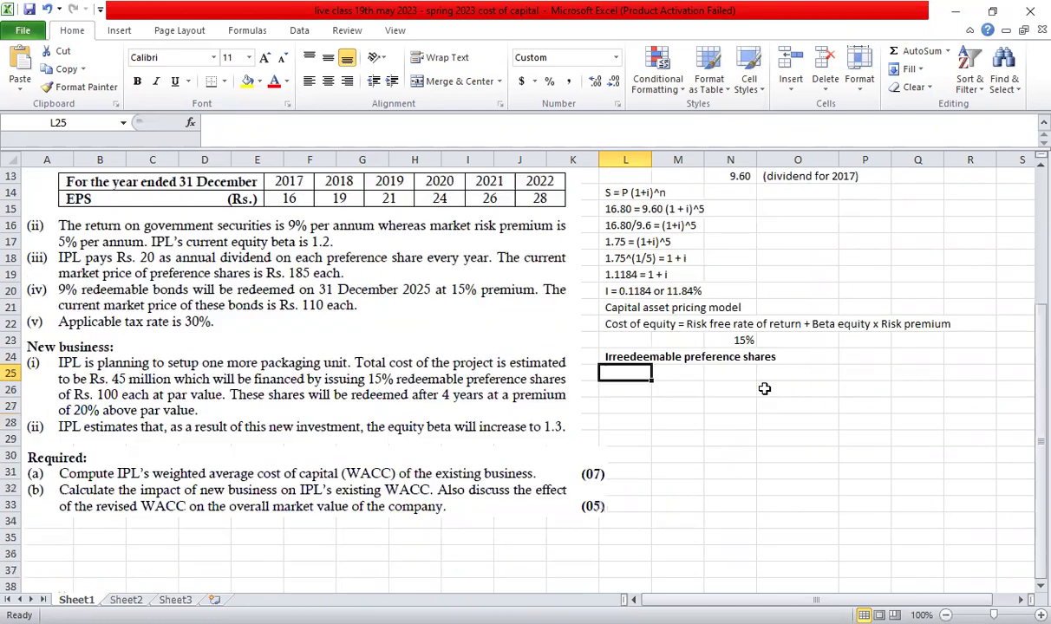
{"action": "type", "text": "Numb"}
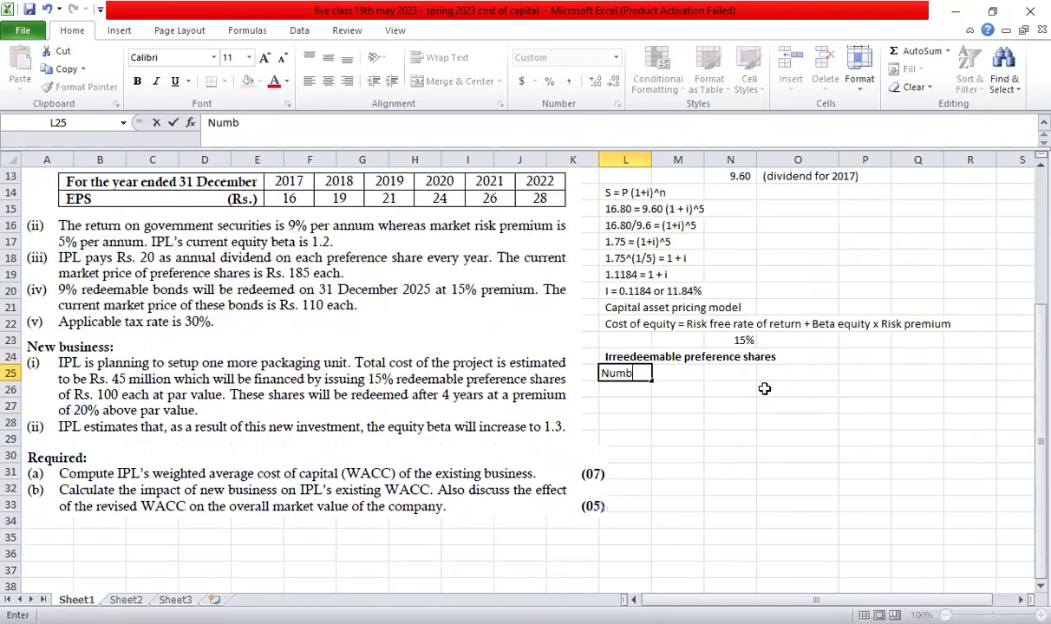
{"action": "type", "text": "er of i.p"}
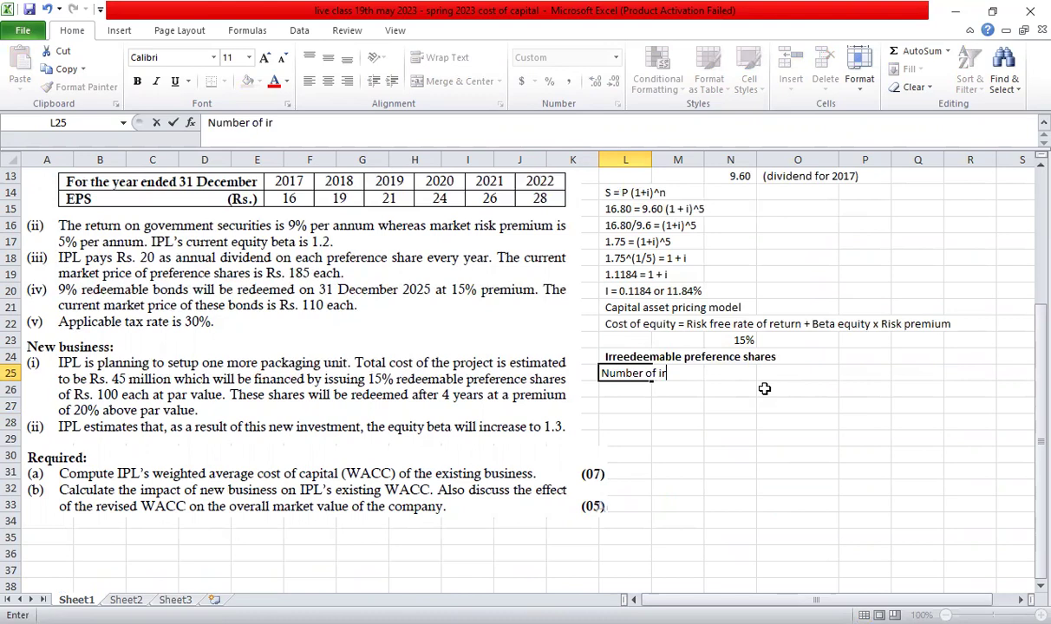
{"action": "type", "text": ".s.c"}
{"action": "key", "text": "Return"}
{"action": "key", "text": "Right"}
{"action": "left_click", "coordinate": [763, 390]}
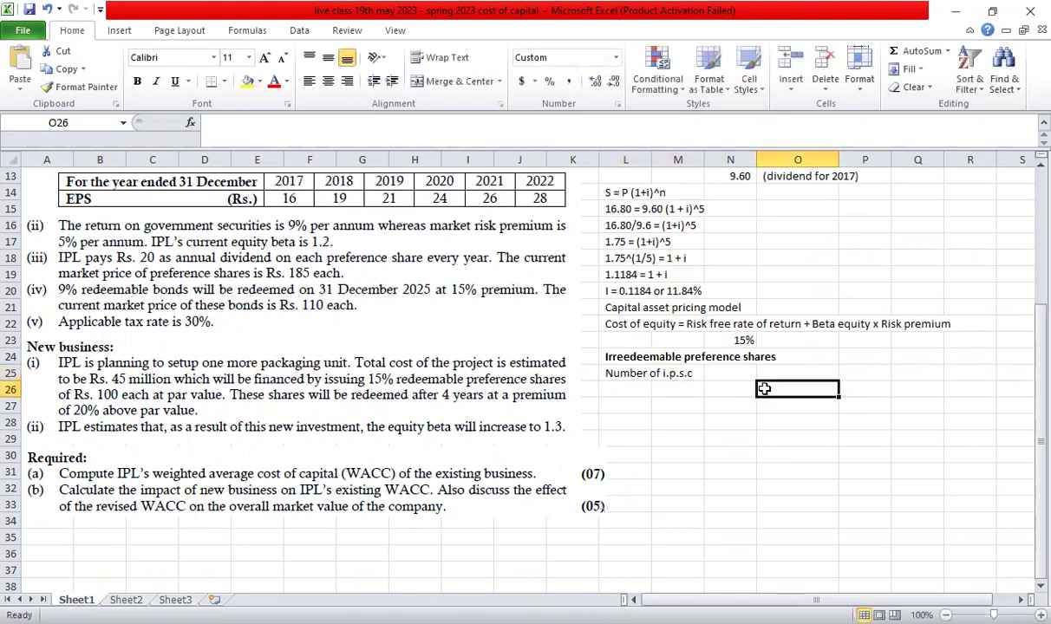
{"action": "key", "text": "Up"}
{"action": "scroll", "coordinate": [763, 389], "scroll_direction": "up", "scroll_amount": 3}
{"action": "type", "text": "=20400000/100"}
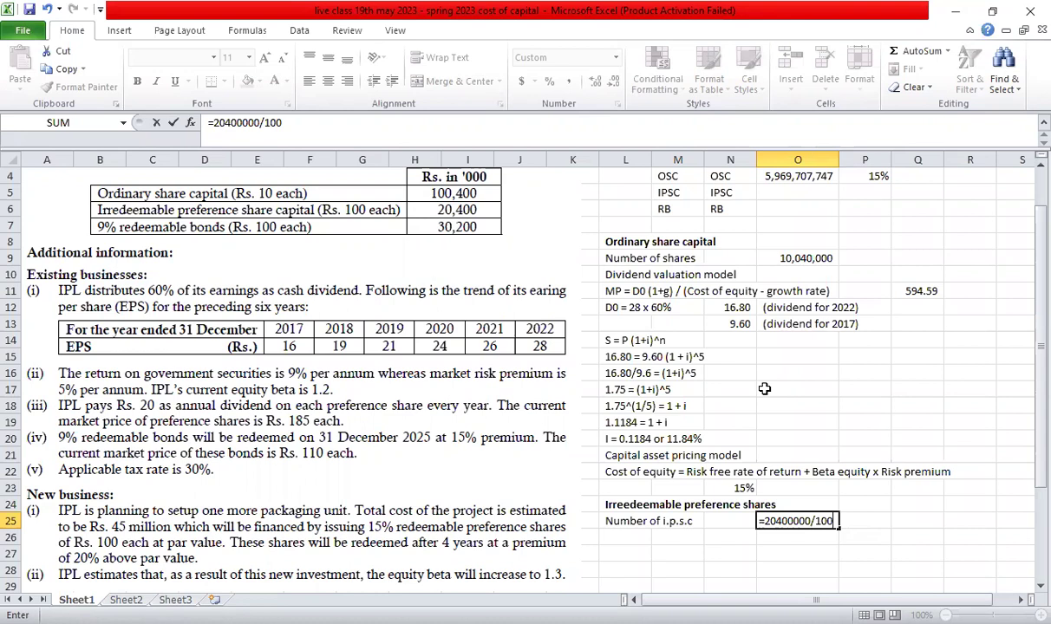
{"action": "key", "text": "Return"}
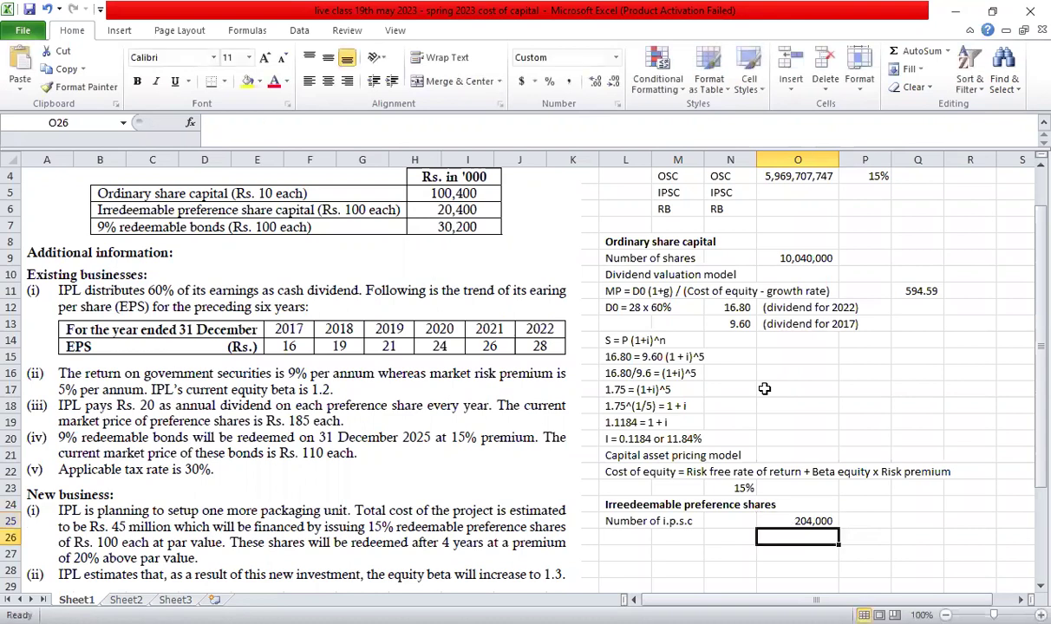
Label L26 "Market value" under the number of preference shares
{"action": "key", "text": "Left"}
{"action": "key", "text": "Left"}
{"action": "key", "text": "Left"}
{"action": "key", "text": "Right"}
{"action": "key", "text": "Right"}
{"action": "key", "text": "Up"}
{"action": "key", "text": "Right"}
{"action": "key", "text": "Down"}
{"action": "key", "text": "Left"}
{"action": "key", "text": "Left"}
{"action": "key", "text": "Left"}
{"action": "scroll", "coordinate": [764, 389], "scroll_direction": "down", "scroll_amount": 4}
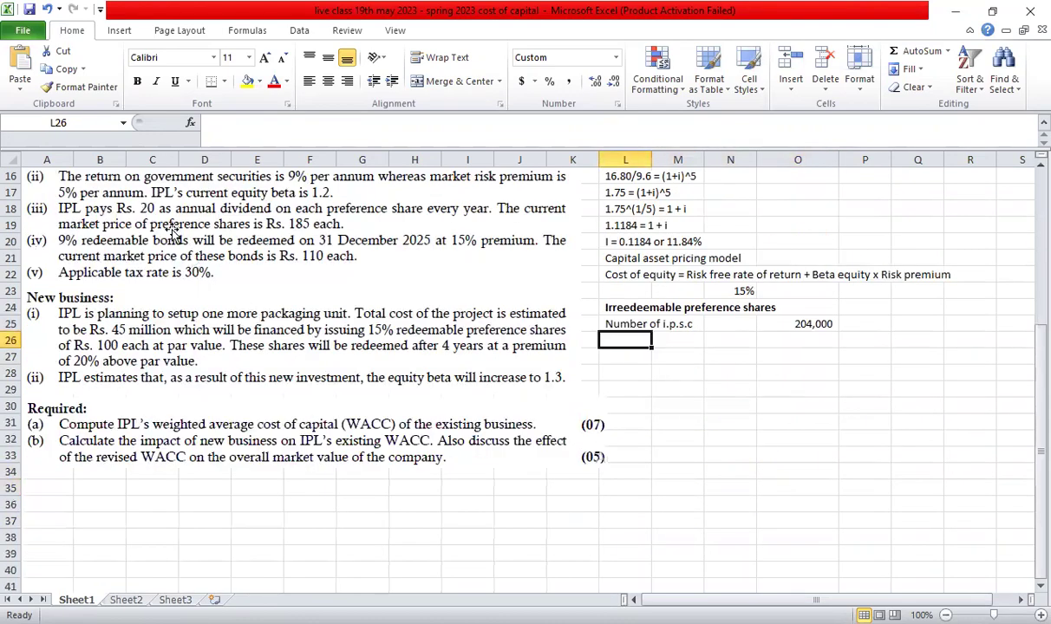
{"action": "scroll", "coordinate": [600, 350], "scroll_direction": "up", "scroll_amount": 4}
{"action": "scroll", "coordinate": [600, 351], "scroll_direction": "down", "scroll_amount": 2}
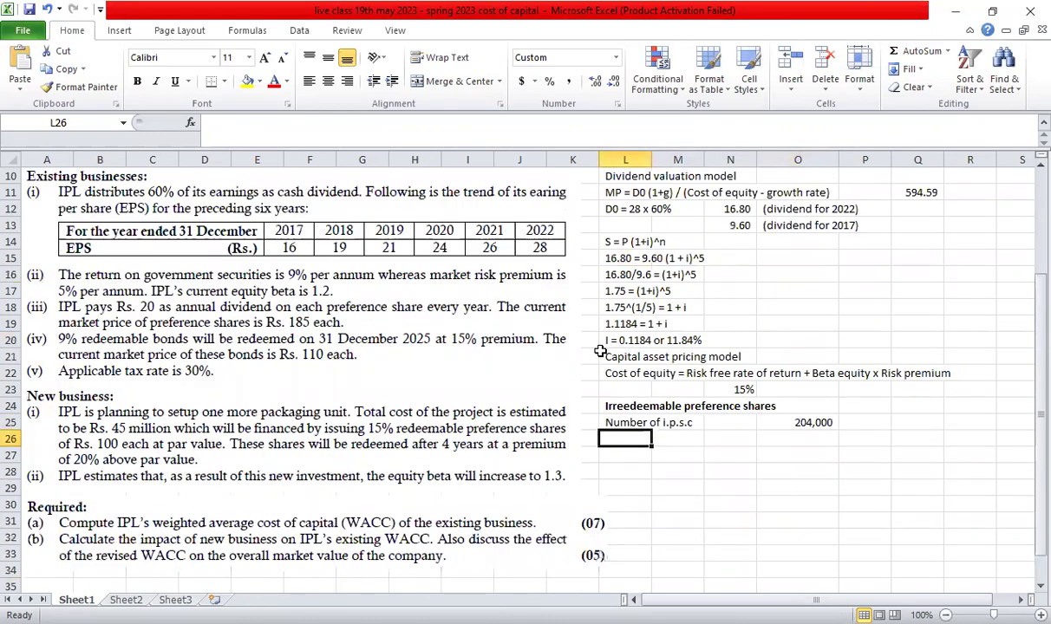
{"action": "type", "text": "Market value"}
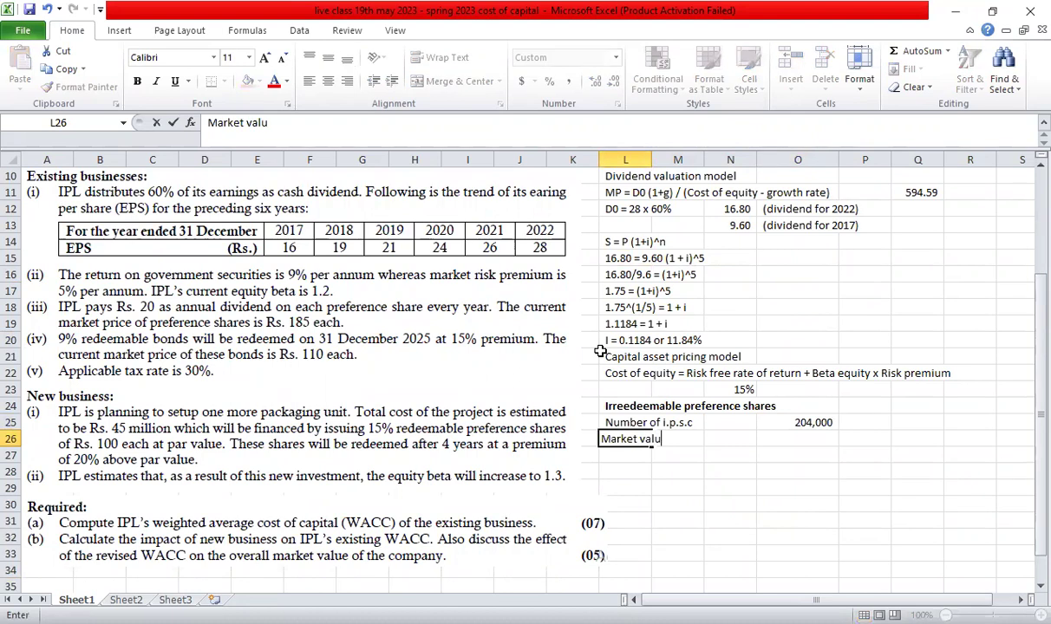
{"action": "key", "text": "Return"}
{"action": "key", "text": "Up"}
{"action": "key", "text": "Right"}
{"action": "key", "text": "Right"}
{"action": "key", "text": "Right"}
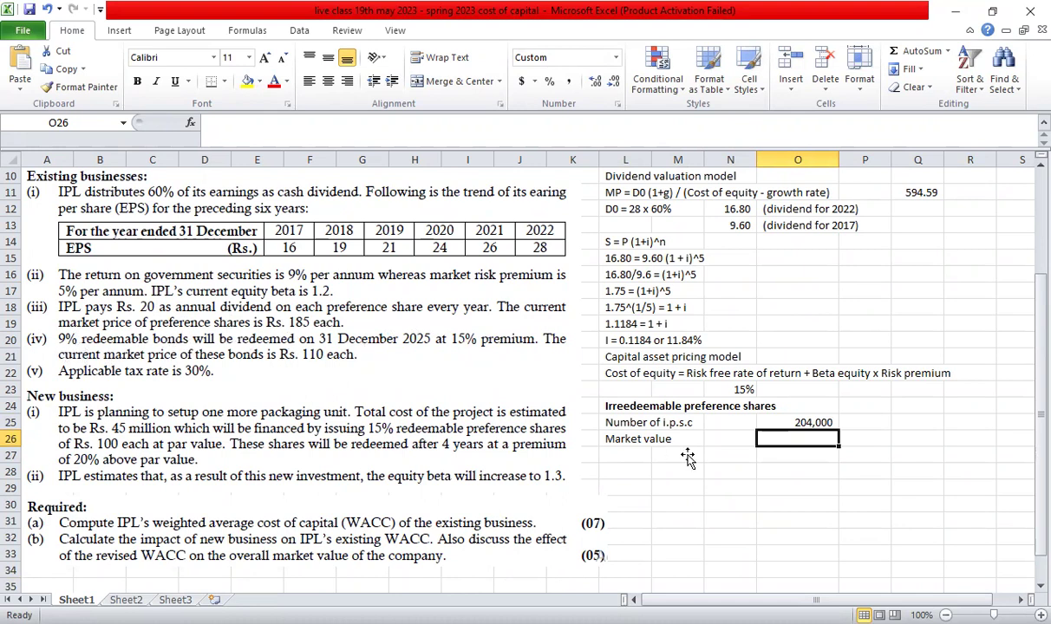
Extend the L26 label to "Market value per share" and enter 185 in O26
{"action": "left_click", "coordinate": [649, 442]}
{"action": "type", "text": "Market value p"}
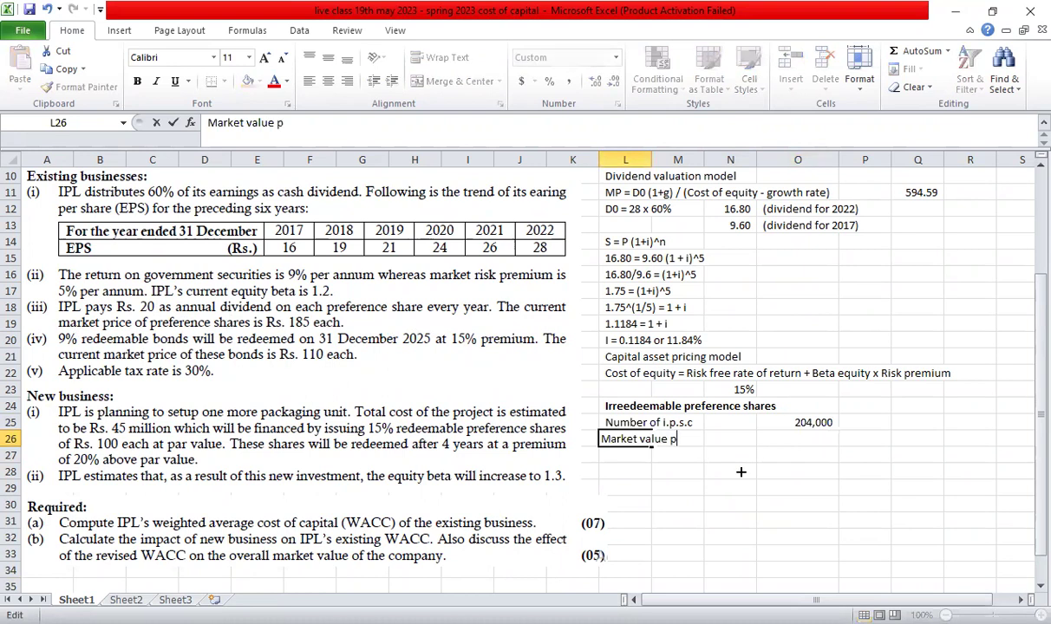
{"action": "type", "text": "er share"}
{"action": "key", "text": "Return"}
{"action": "key", "text": "Right"}
{"action": "key", "text": "Right"}
{"action": "key", "text": "Right"}
{"action": "key", "text": "Up"}
{"action": "type", "text": "185"}
{"action": "key", "text": "Return"}
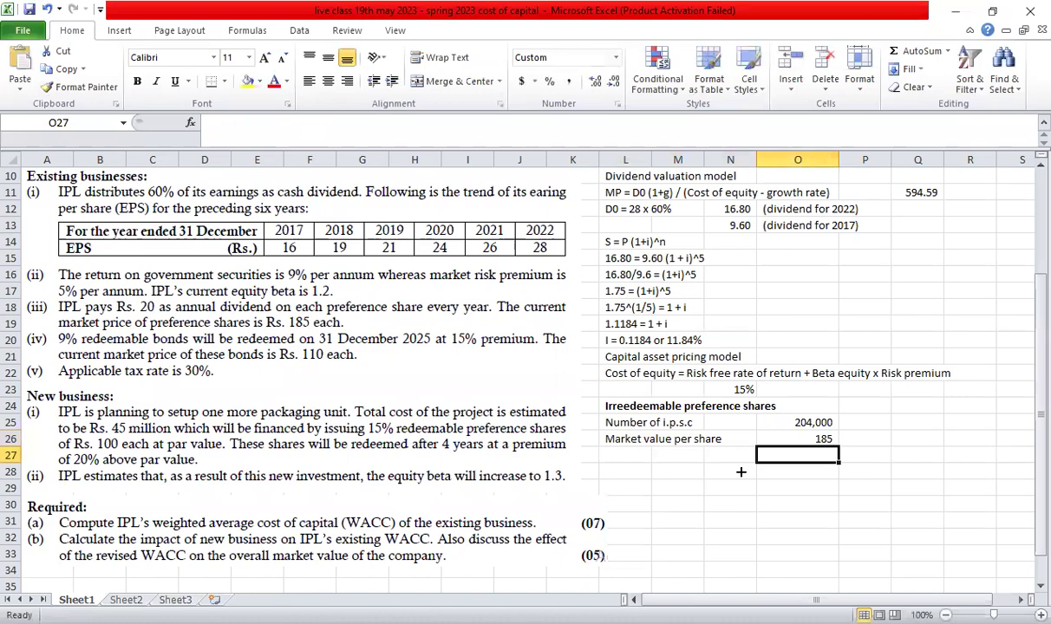
Calculate the market value of the irredeemable preference share capital in O5 with =O25*O26 and check the formula's references
{"action": "scroll", "coordinate": [917, 340], "scroll_direction": "up", "scroll_amount": 3}
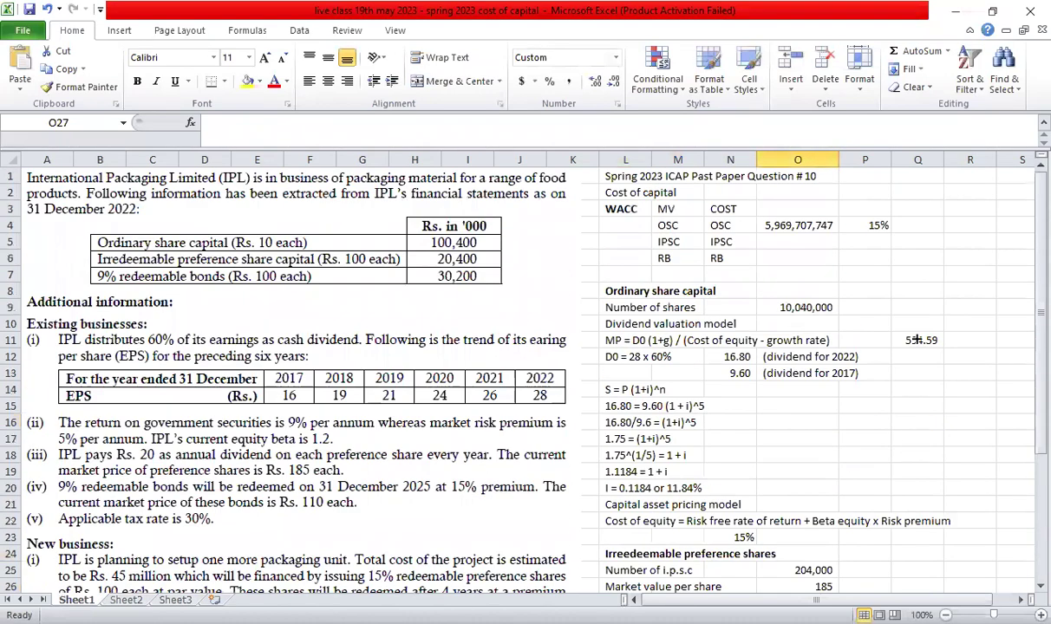
{"action": "left_click", "coordinate": [763, 242]}
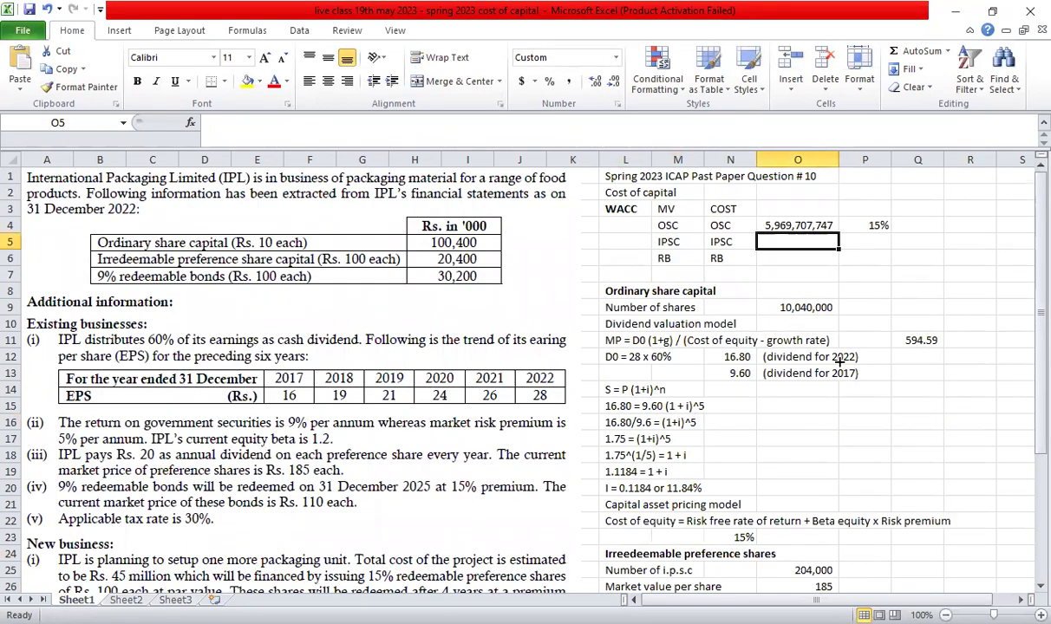
{"action": "type", "text": "="}
{"action": "scroll", "coordinate": [763, 512], "scroll_direction": "down", "scroll_amount": 1}
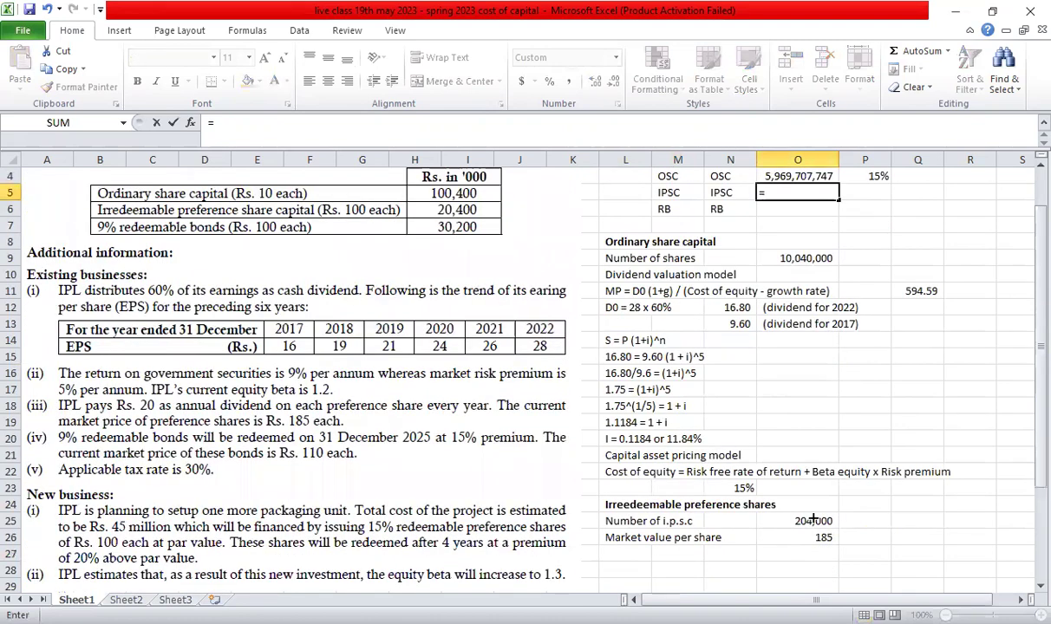
{"action": "left_click", "coordinate": [813, 520]}
{"action": "type", "text": "*"}
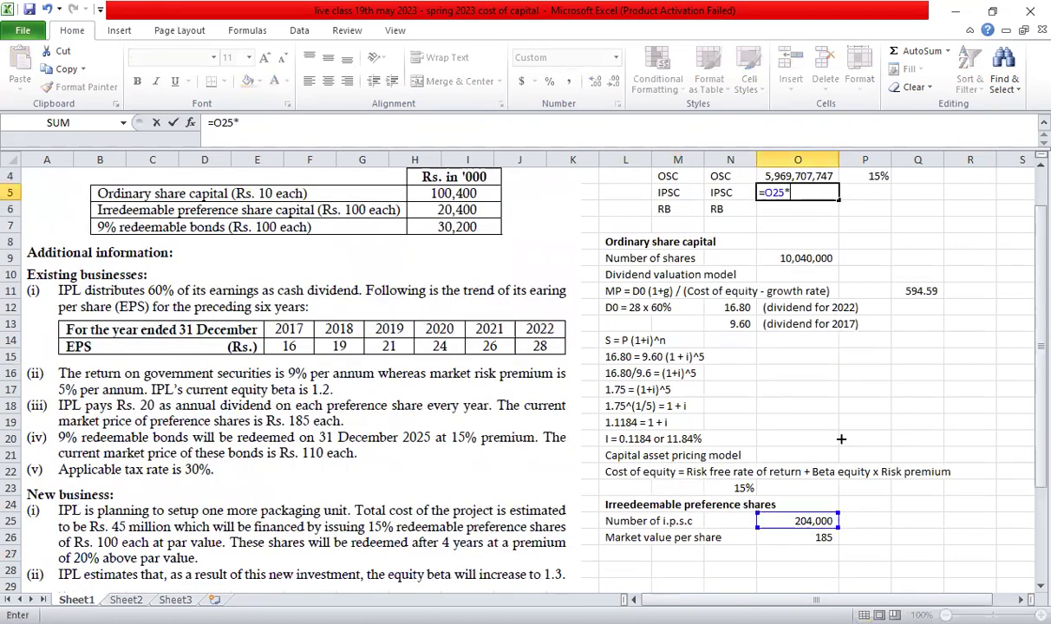
{"action": "left_click", "coordinate": [823, 538]}
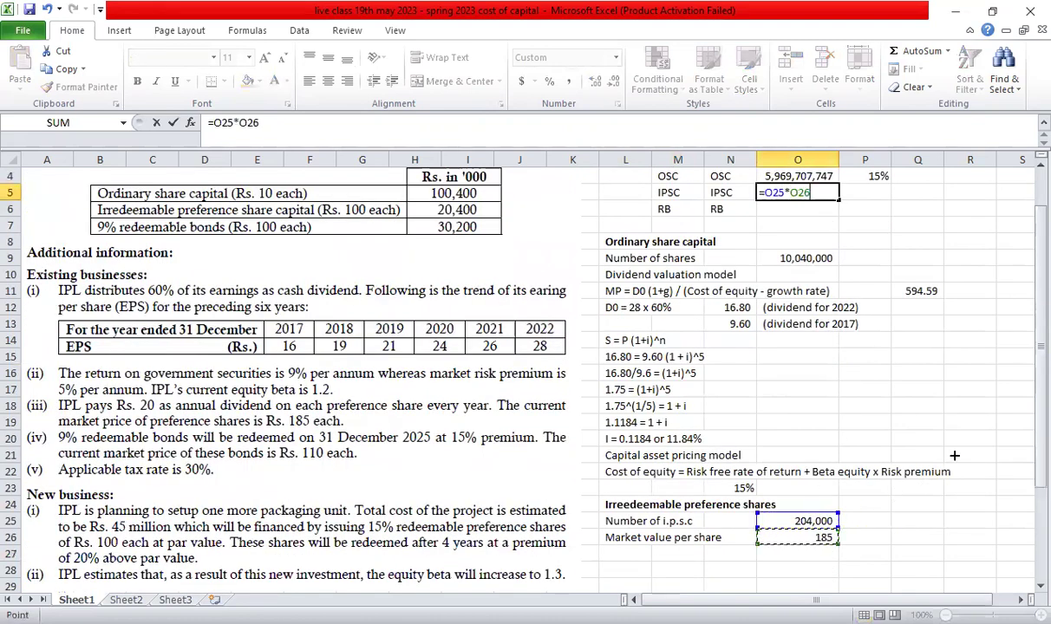
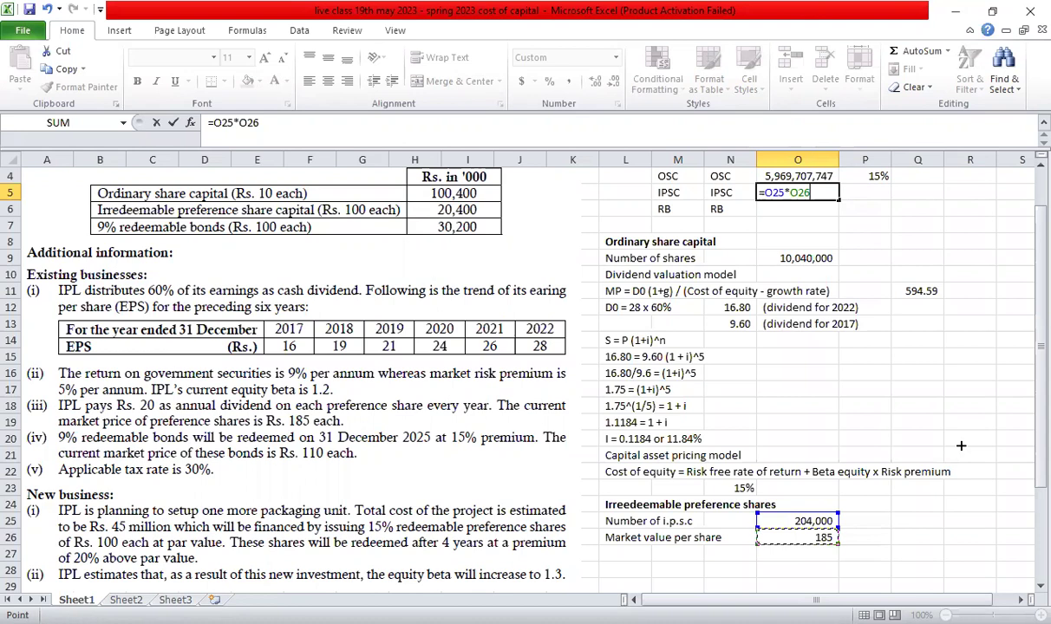
{"action": "key", "text": "ctrl+Return"}
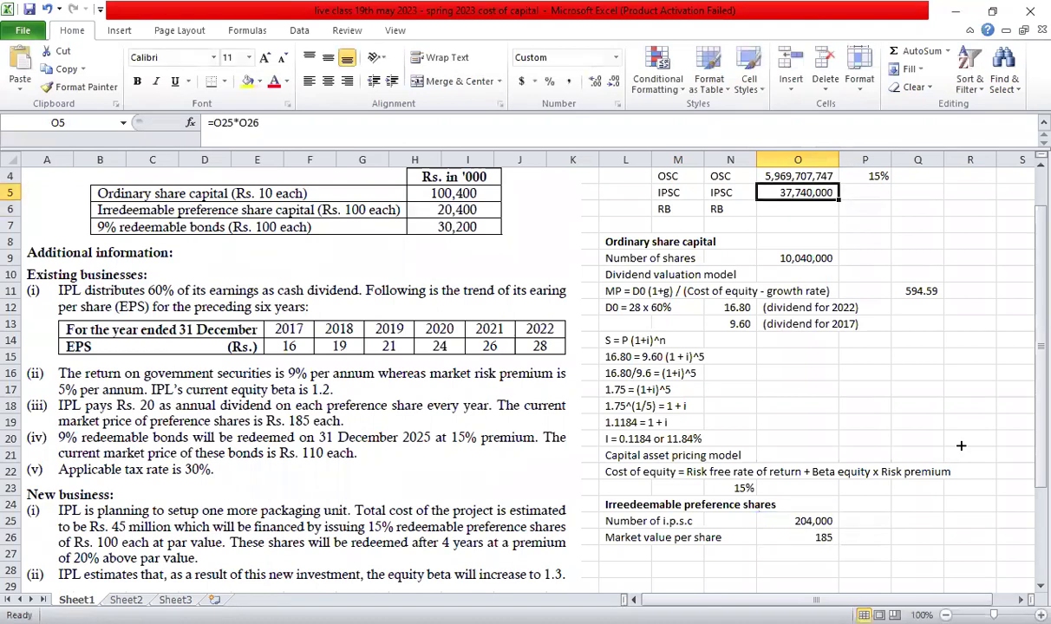
{"action": "key", "text": "F2"}
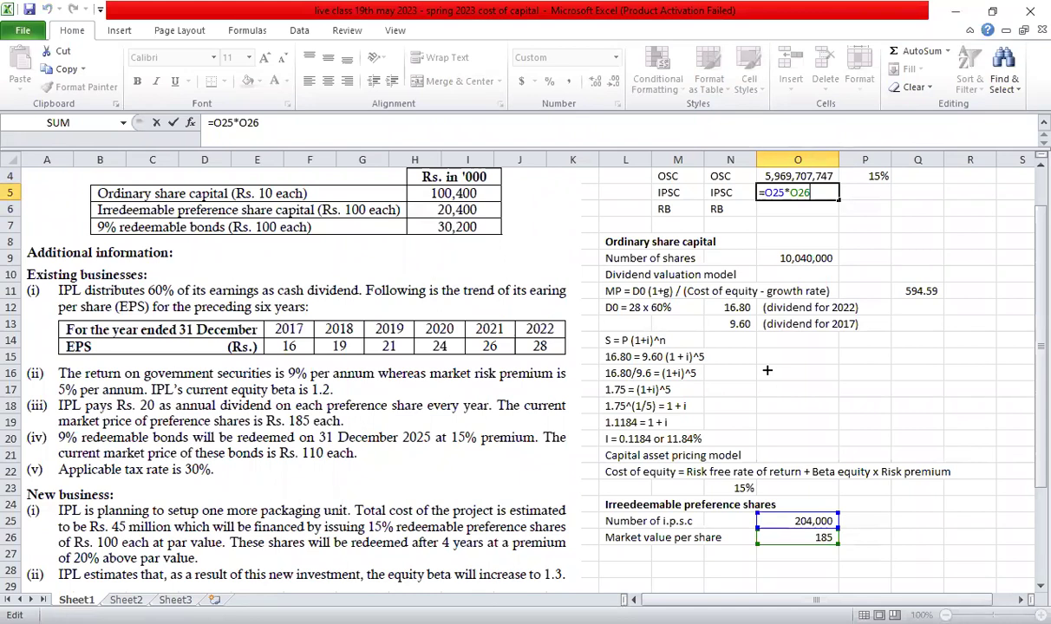
{"action": "key", "text": "Escape"}
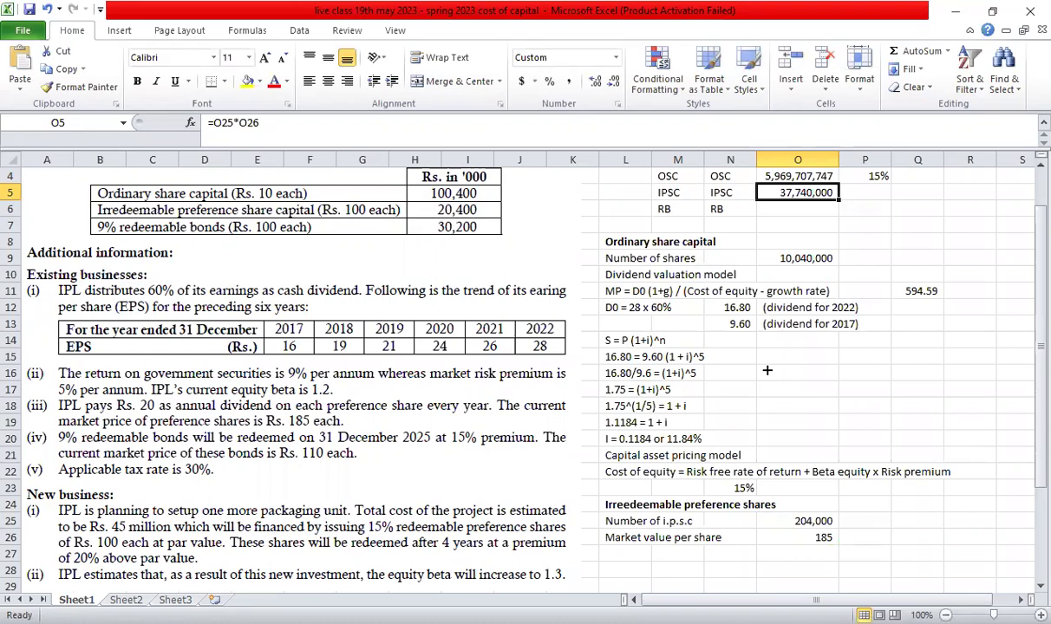
Label L27 "cost" below the market value per share of the irredeemable preference shares
{"action": "key", "text": "Right"}
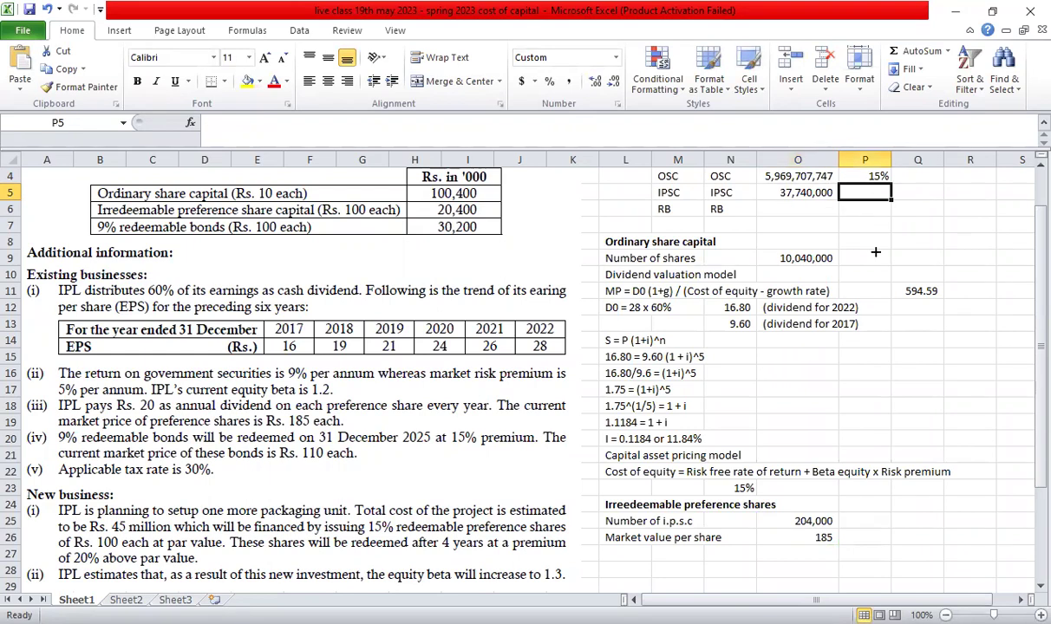
{"action": "scroll", "coordinate": [832, 338], "scroll_direction": "down", "scroll_amount": 2}
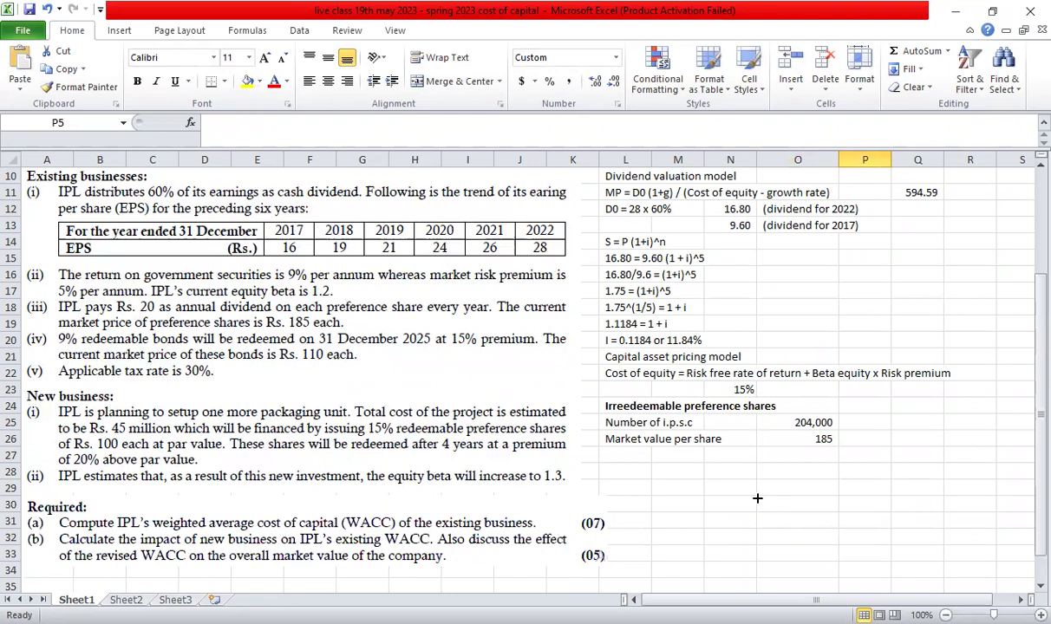
{"action": "left_click", "coordinate": [620, 455]}
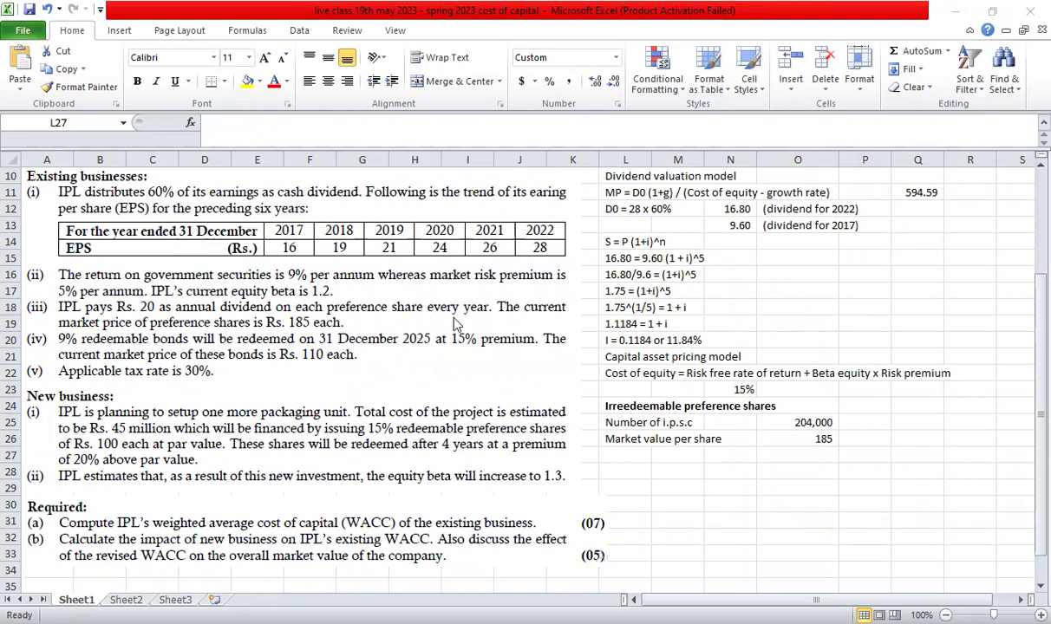
{"action": "key", "text": "alt+Tab"}
{"action": "type", "text": "cost"}
{"action": "key", "text": "Right"}
{"action": "key", "text": "Right"}
{"action": "key", "text": "Right"}
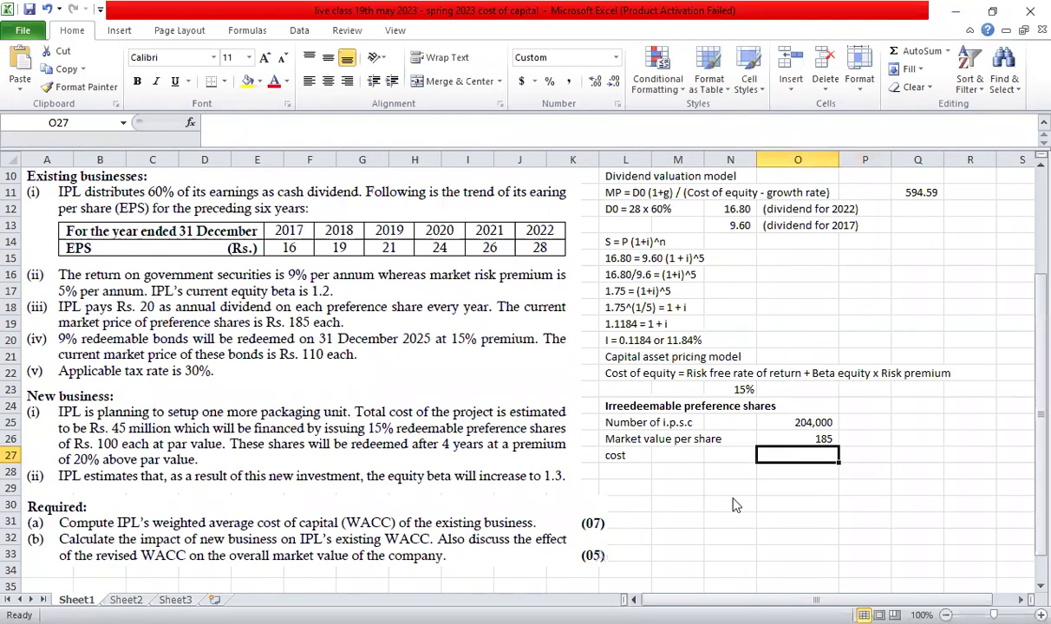
Calculate the preference share cost in O27 with =20/185 and format it as a percentage with two decimals
{"action": "type", "text": "=20"}
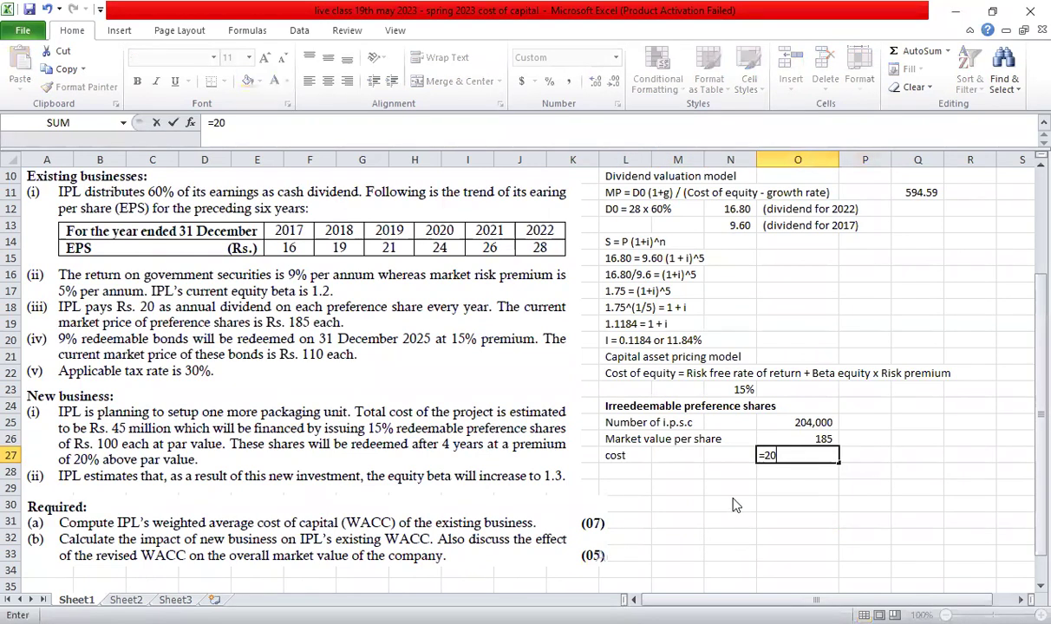
{"action": "type", "text": "/185"}
{"action": "key", "text": "Return"}
{"action": "left_click", "coordinate": [780, 456]}
{"action": "left_click", "coordinate": [549, 81]}
{"action": "left_click", "coordinate": [596, 80]}
{"action": "left_click", "coordinate": [596, 80]}
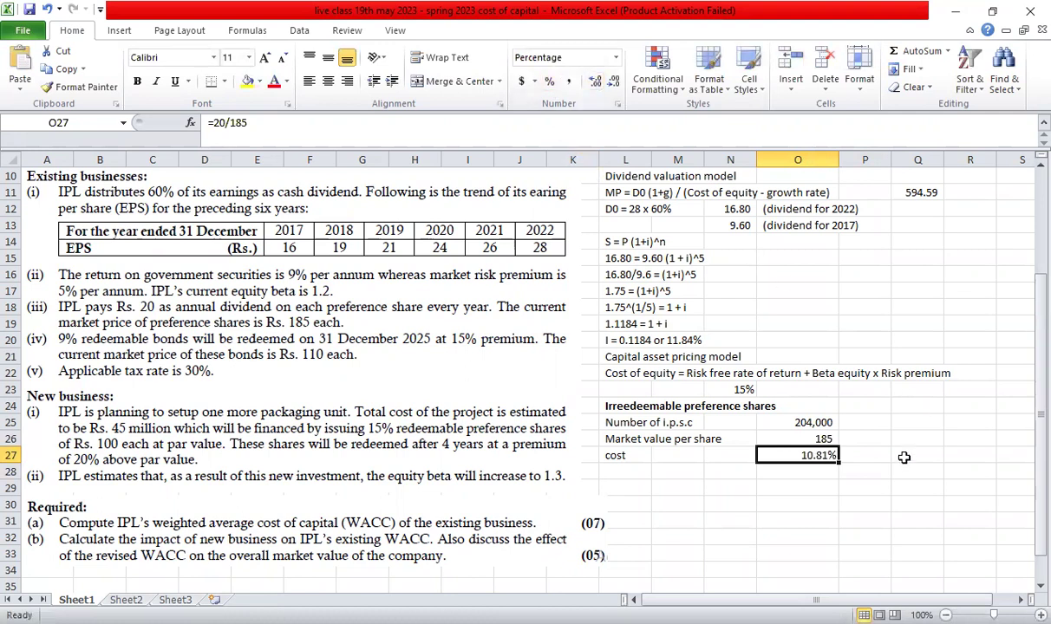
Link the IPSC cost cell P5 to the calculated preference share cost with =O27
{"action": "scroll", "coordinate": [904, 457], "scroll_direction": "up", "scroll_amount": 3}
{"action": "left_click", "coordinate": [871, 243]}
{"action": "type", "text": "="}
{"action": "scroll", "coordinate": [879, 245], "scroll_direction": "down", "scroll_amount": 3}
{"action": "left_click", "coordinate": [820, 438]}
{"action": "key", "text": "Return"}
Go back to O27 and recheck the preference share cost formula =20/185
{"action": "key", "text": "Left"}
{"action": "key", "text": "Down"}
{"action": "key", "text": "Down"}
{"action": "key", "text": "Down"}
{"action": "key", "text": "Down"}
{"action": "key", "text": "Down"}
{"action": "key", "text": "Down"}
{"action": "key", "text": "Down"}
{"action": "key", "text": "Down"}
{"action": "key", "text": "Down"}
{"action": "key", "text": "Down"}
{"action": "key", "text": "Down"}
{"action": "key", "text": "Down"}
{"action": "key", "text": "Down"}
{"action": "key", "text": "Down"}
{"action": "key", "text": "Down"}
{"action": "key", "text": "Down"}
{"action": "key", "text": "Down"}
{"action": "key", "text": "Down"}
{"action": "key", "text": "Down"}
{"action": "key", "text": "Down"}
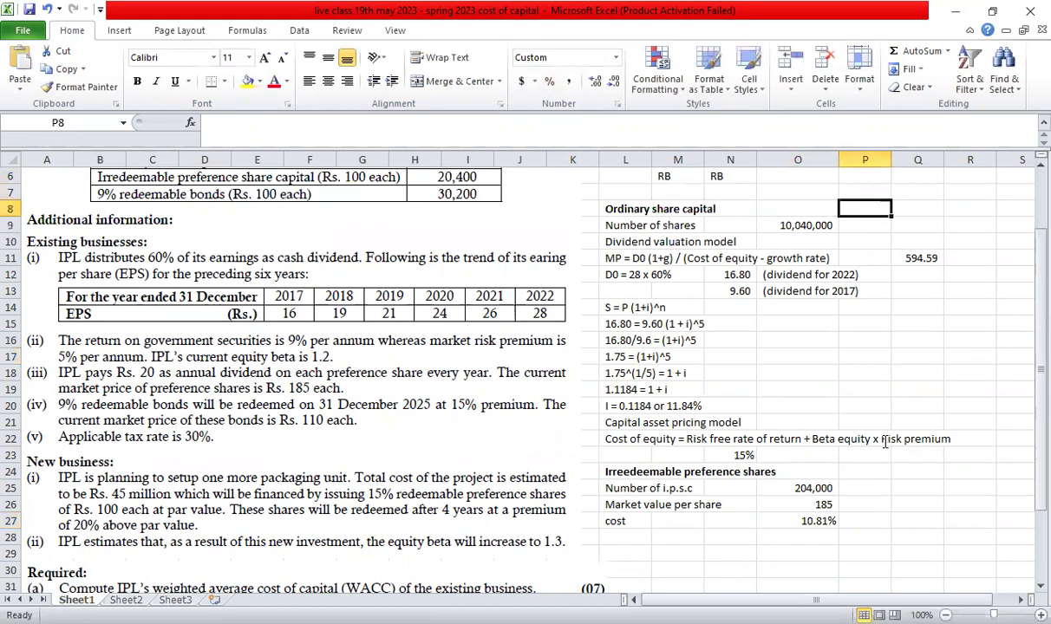
{"action": "type", "text": "=20/185"}
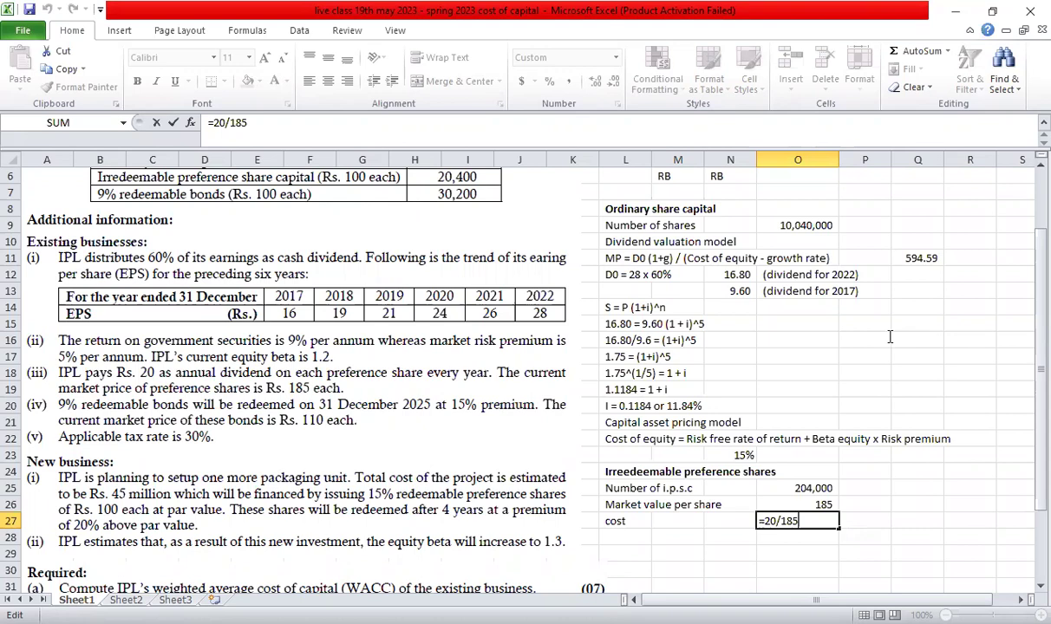
{"action": "key", "text": "ctrl+Return"}
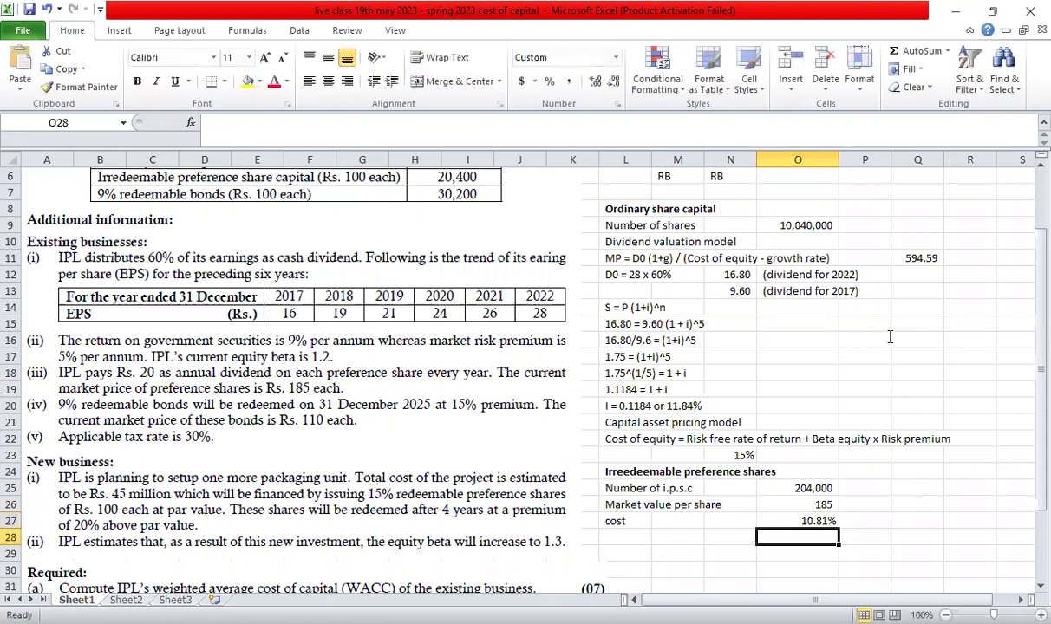
Format the IPSC cost in P5 as a percentage with two decimals and check the market value formula in O5
{"action": "scroll", "coordinate": [890, 336], "scroll_direction": "up", "scroll_amount": 2}
{"action": "left_click", "coordinate": [865, 242]}
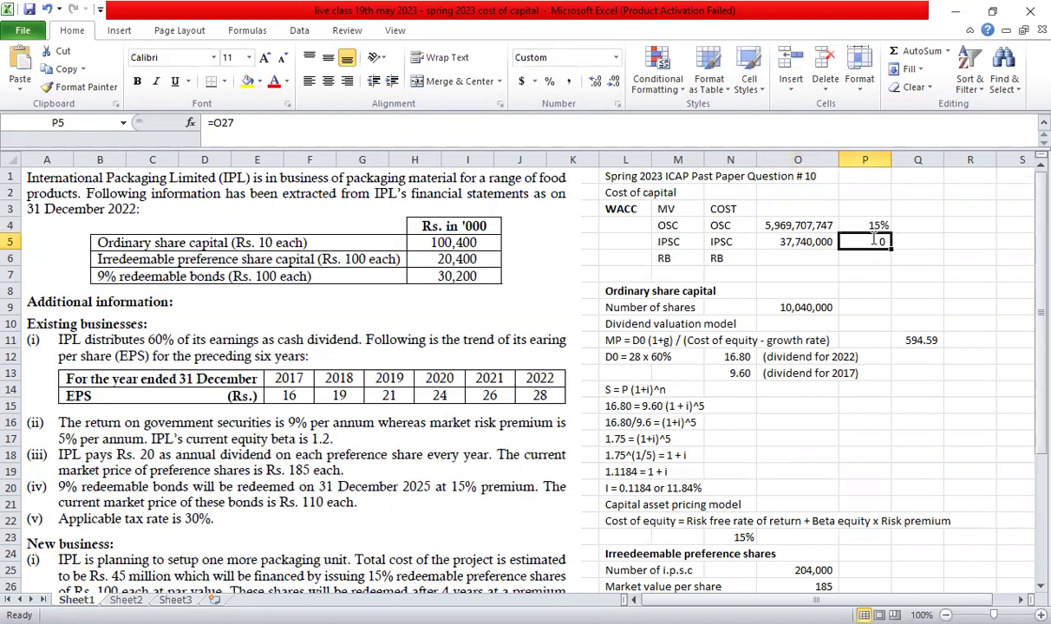
{"action": "left_click", "coordinate": [549, 82]}
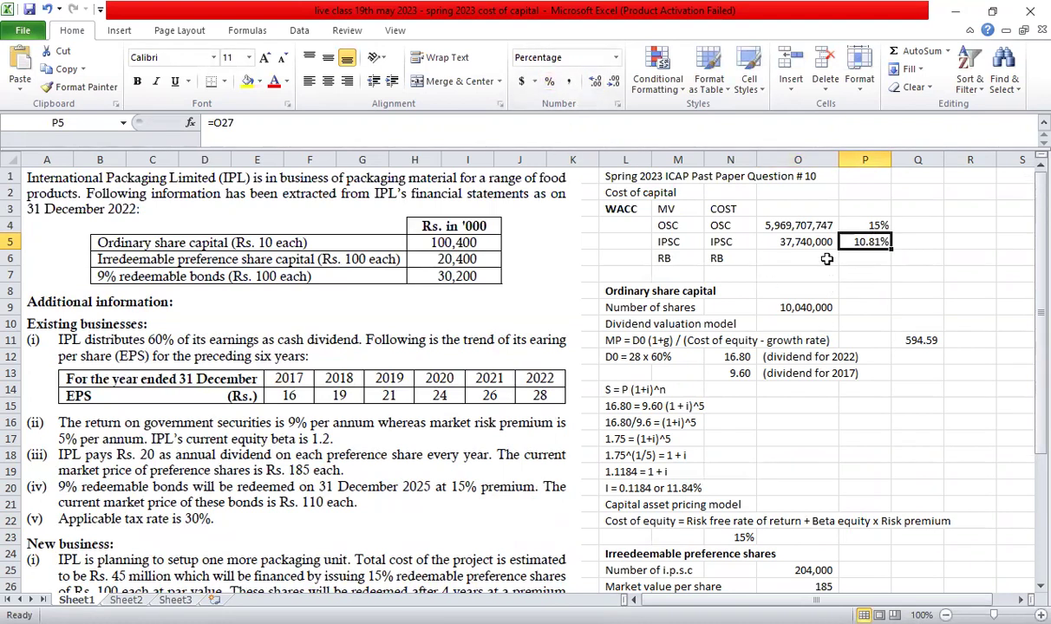
{"action": "left_click", "coordinate": [783, 243]}
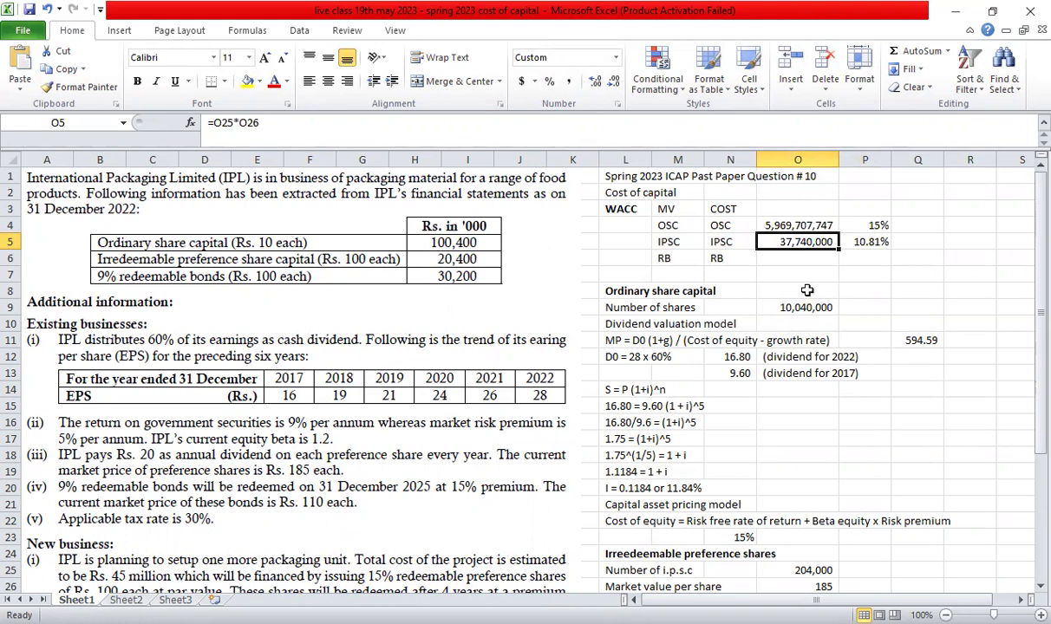
Shrink the picture of the Required section so that it clears column L
{"action": "left_click", "coordinate": [795, 260]}
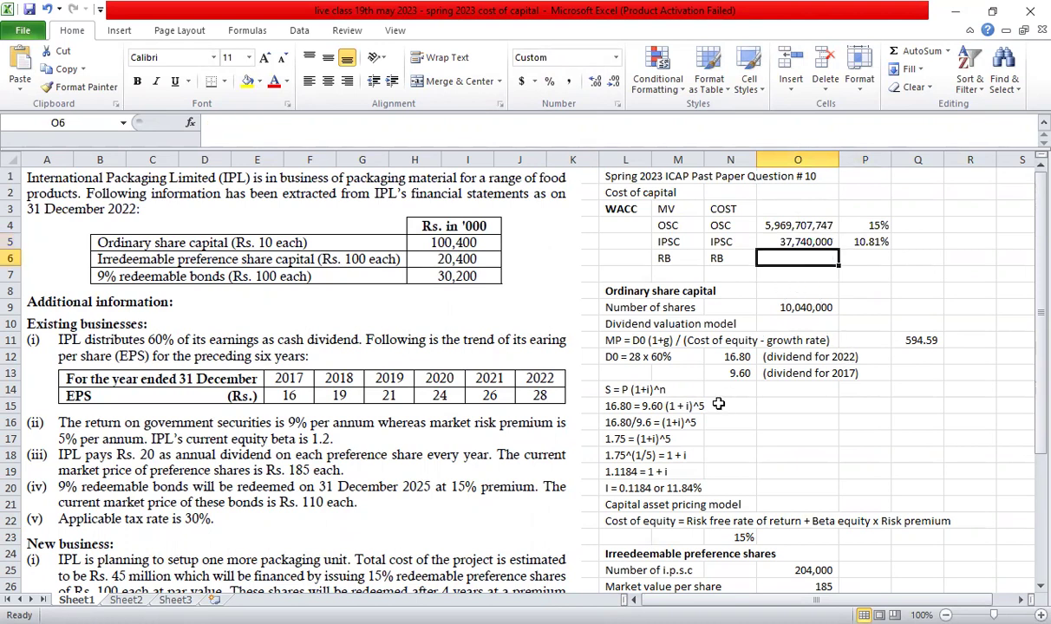
{"action": "scroll", "coordinate": [718, 405], "scroll_direction": "down", "scroll_amount": 4}
{"action": "left_click", "coordinate": [664, 436]}
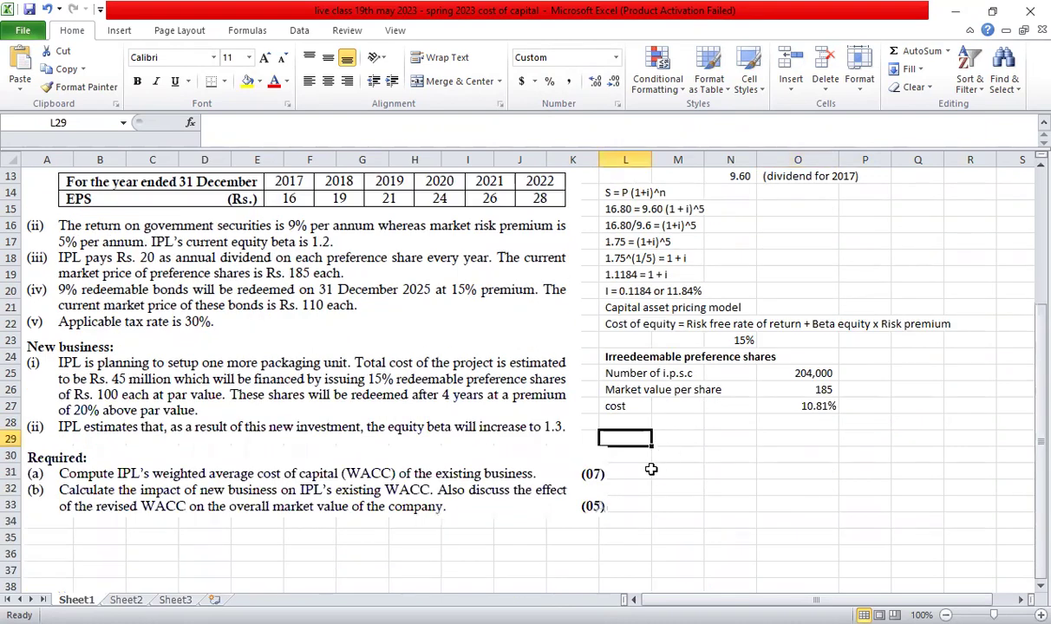
{"action": "left_click", "coordinate": [607, 515]}
{"action": "left_click_drag", "start_coordinate": [611, 519], "coordinate": [625, 487]}
Add the bold heading "Redeemable bonds" in L29 and enter "Cost of debt = IRR" in L30
{"action": "left_click", "coordinate": [633, 439]}
{"action": "key", "text": "ctrl+b"}
{"action": "type", "text": "Redeemable bonds"}
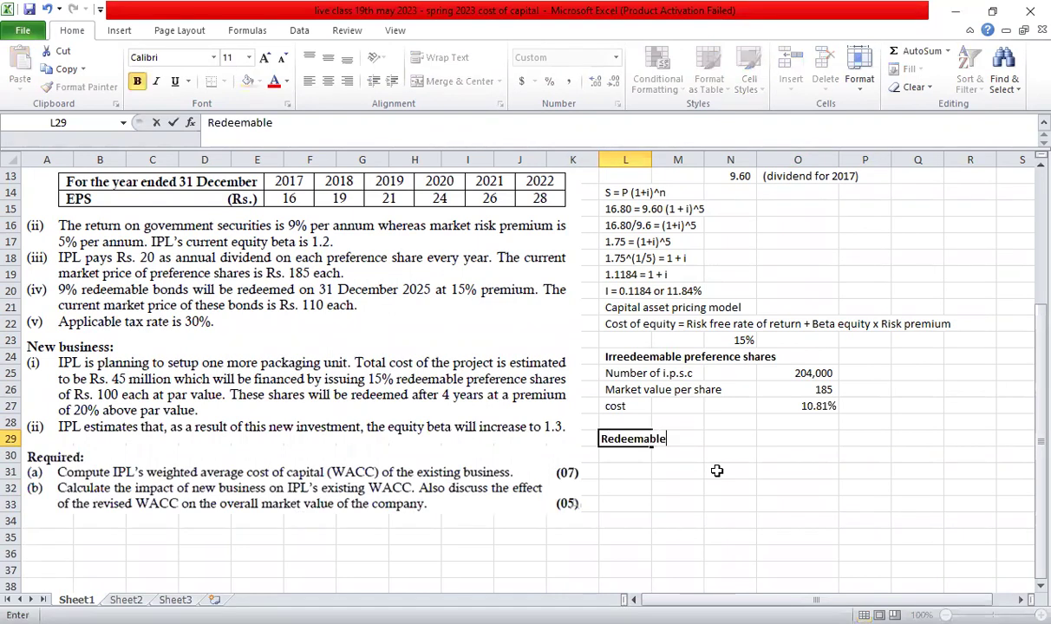
{"action": "key", "text": "Return"}
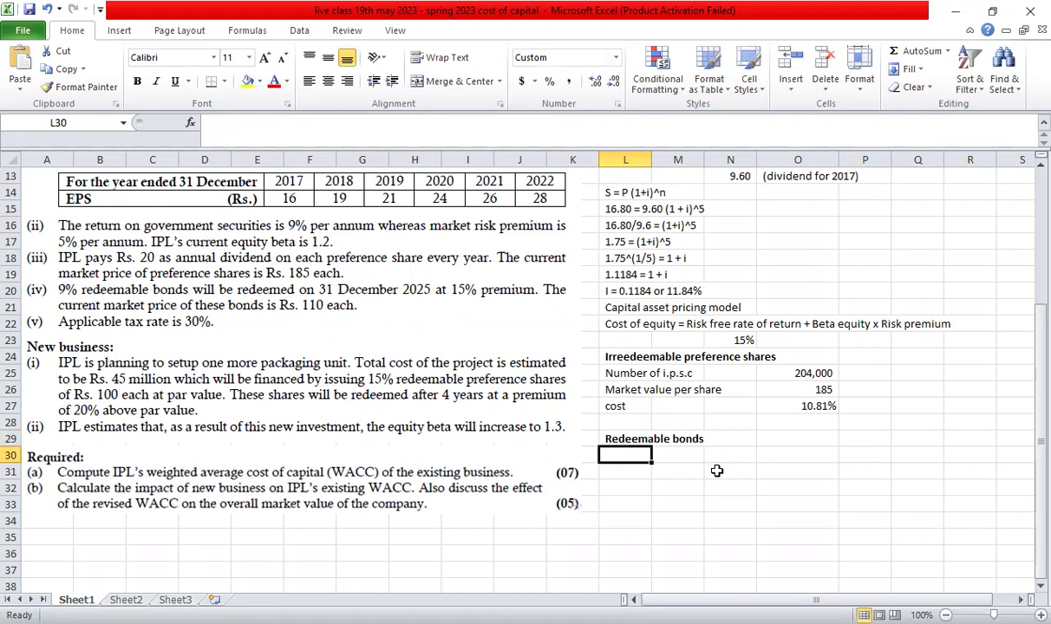
{"action": "type", "text": "Cos"}
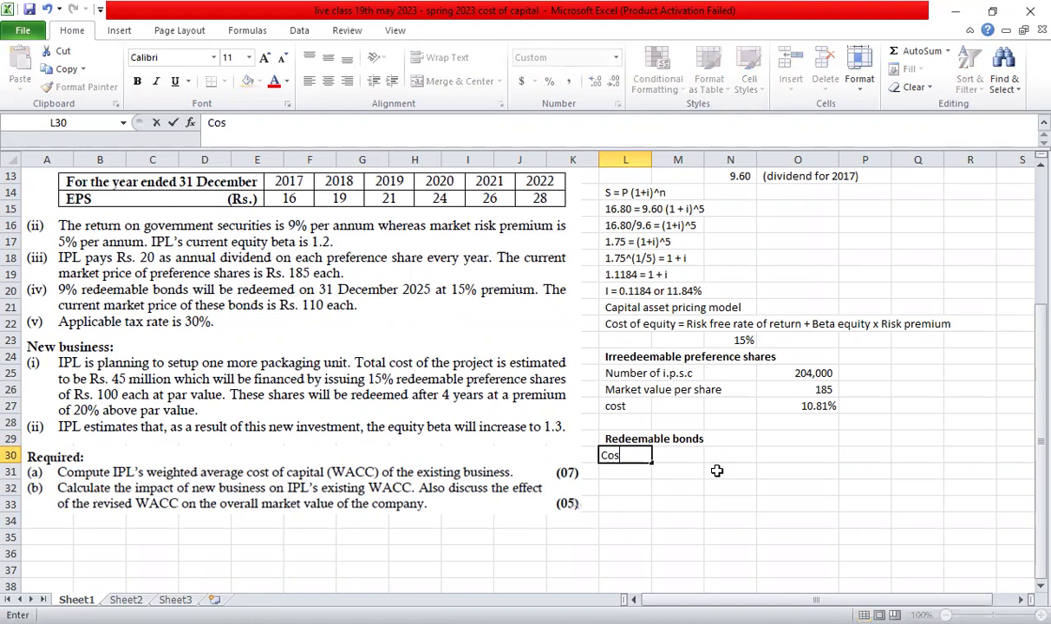
{"action": "type", "text": "t of debt"}
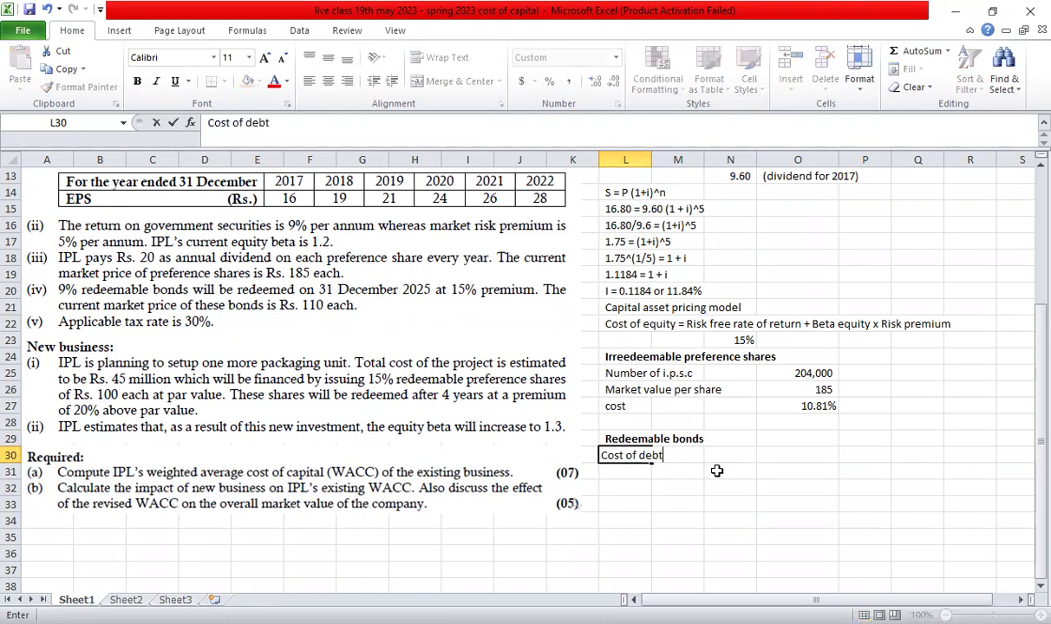
{"action": "type", "text": " = IRR"}
{"action": "key", "text": "Return"}
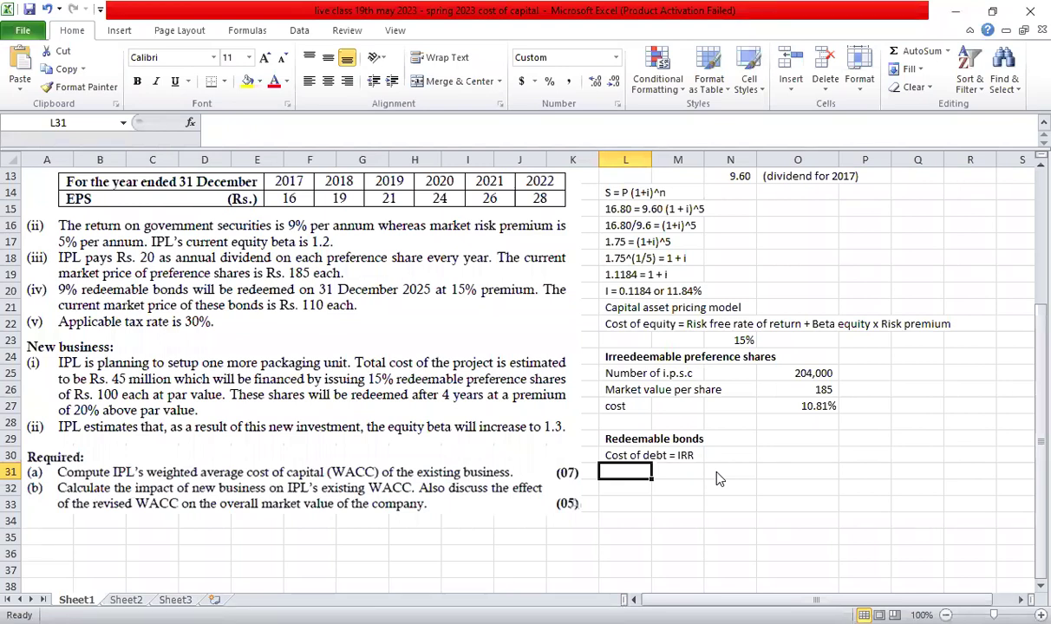
{"action": "left_click", "coordinate": [638, 457]}
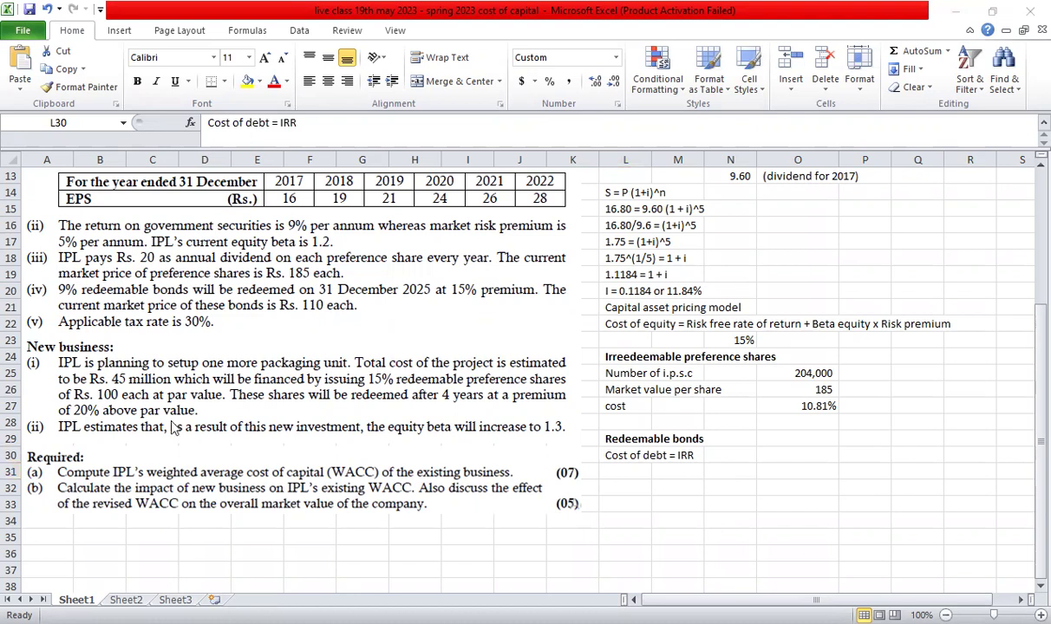
{"action": "left_click", "coordinate": [664, 472]}
{"action": "key", "text": "Down"}
{"action": "key", "text": "Down"}
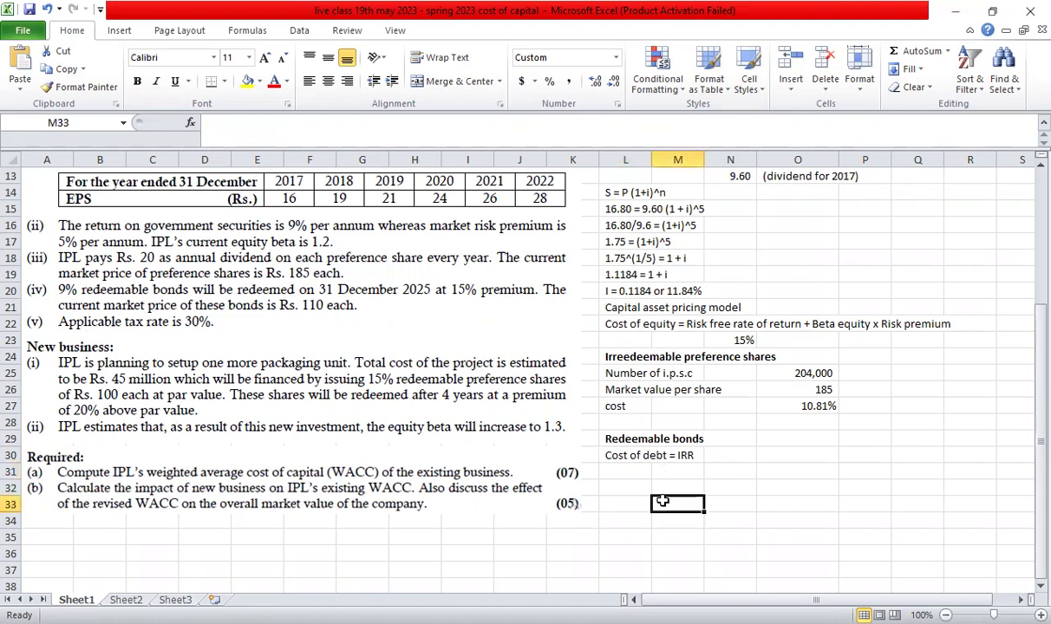
{"action": "double_click", "coordinate": [630, 455]}
{"action": "left_click_drag", "start_coordinate": [651, 455], "coordinate": [693, 456]}
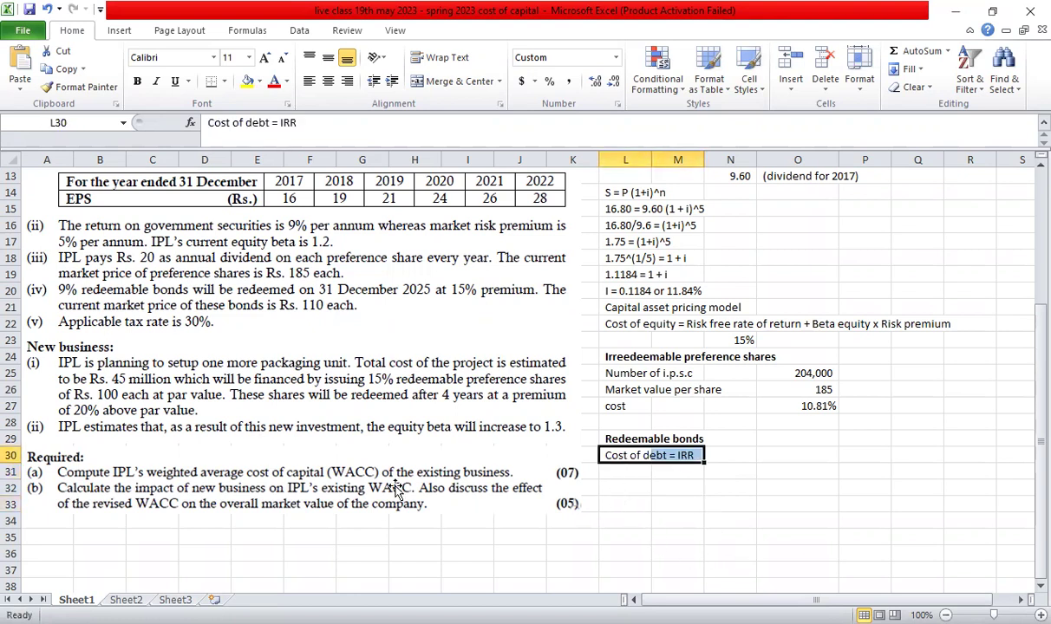
{"action": "key", "text": "Return"}
{"action": "key", "text": "Return"}
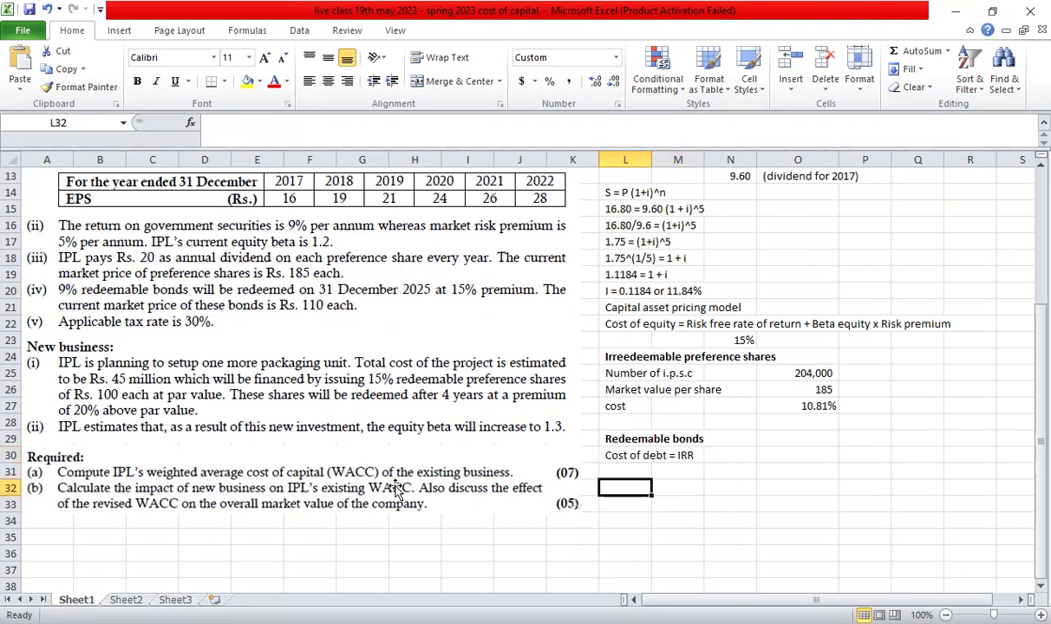
{"action": "key", "text": "Up"}
{"action": "key", "text": "Up"}
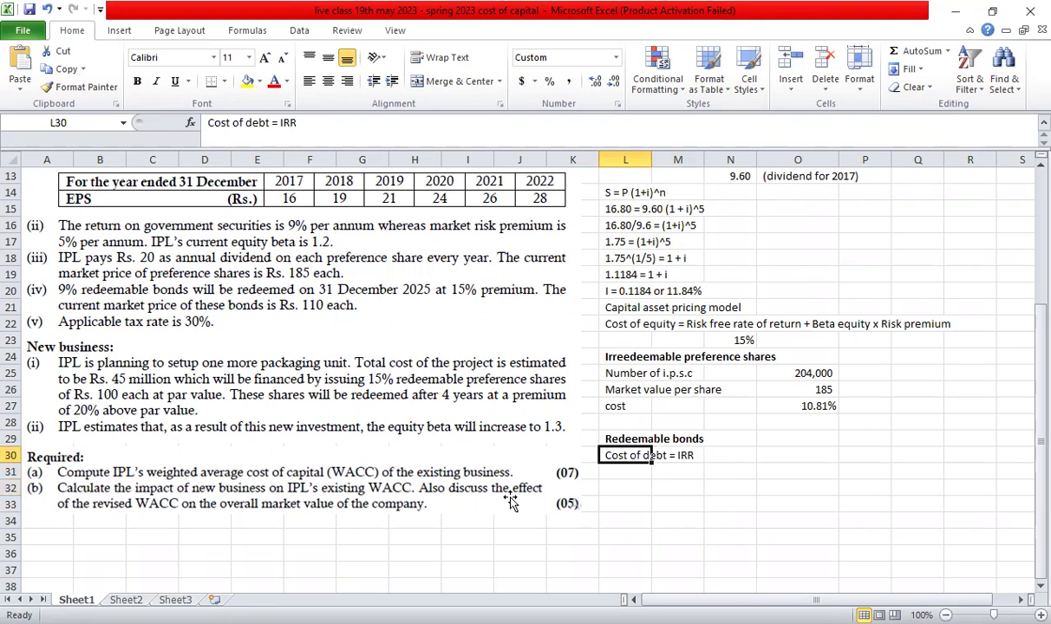
{"action": "left_click", "coordinate": [678, 470]}
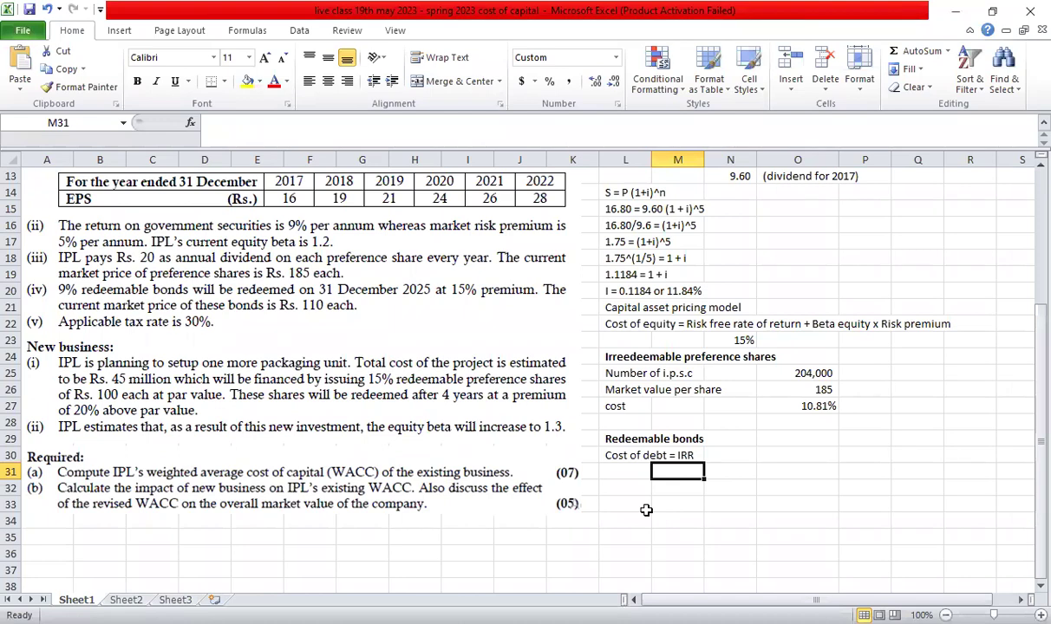
{"action": "left_click", "coordinate": [669, 486]}
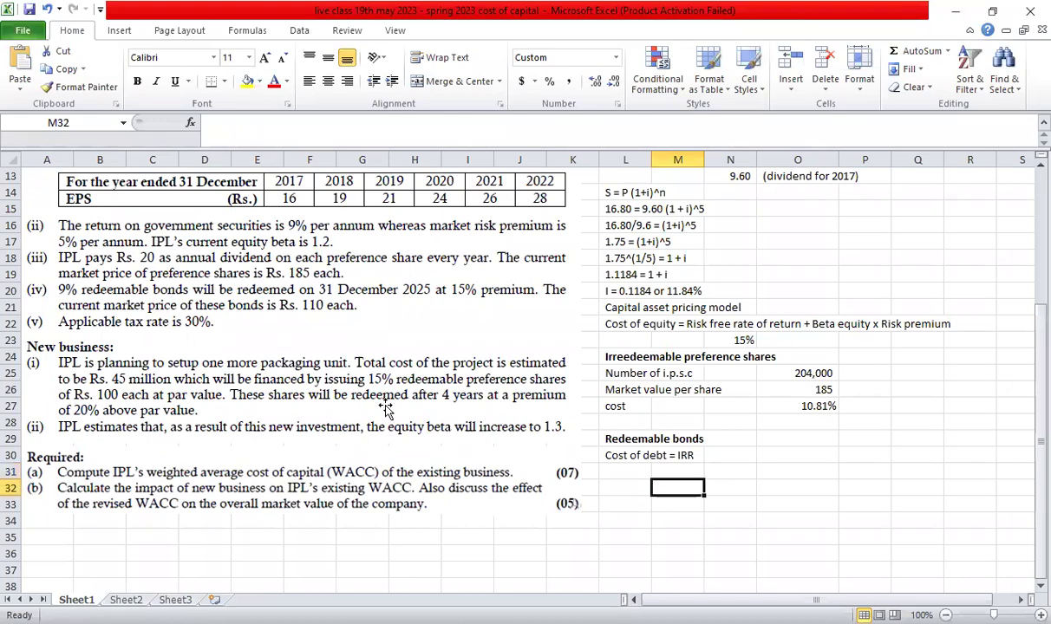
Check the redeemable bonds figure in the question and label L31 "Number of bonds"
{"action": "scroll", "coordinate": [364, 394], "scroll_direction": "up", "scroll_amount": 4}
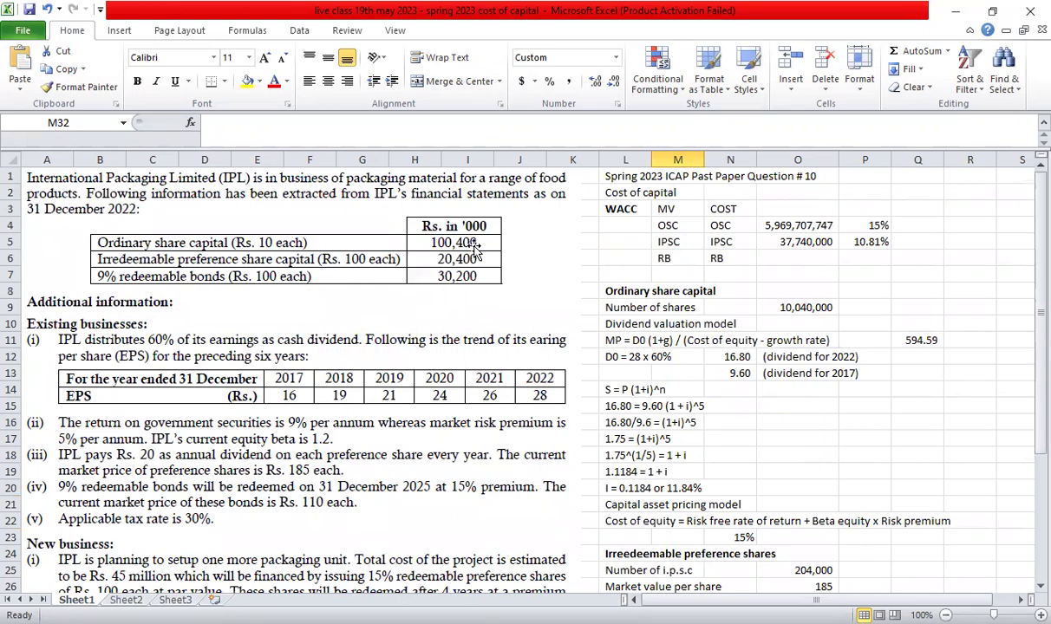
{"action": "scroll", "coordinate": [640, 446], "scroll_direction": "down", "scroll_amount": 5}
{"action": "left_click", "coordinate": [637, 436]}
{"action": "left_click", "coordinate": [644, 421]}
{"action": "type", "text": "Number of bonds"}
{"action": "key", "text": "Return"}
{"action": "key", "text": "Right"}
{"action": "key", "text": "Right"}
{"action": "key", "text": "Right"}
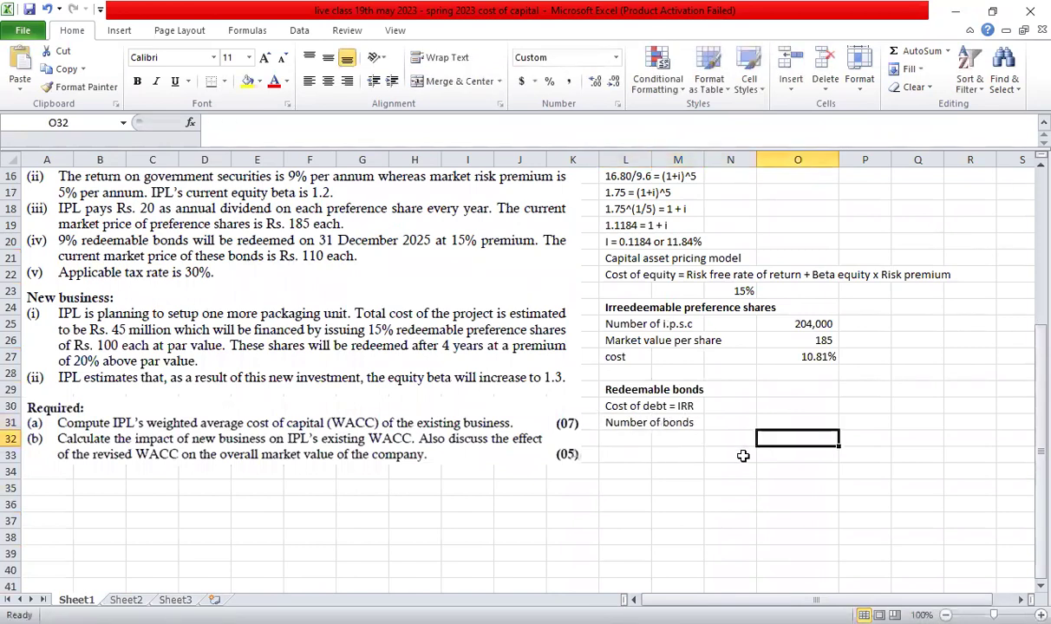
Calculate the number of redeemable bonds in O31 with =30200000/100, checking the amount against the question's table
{"action": "type", "text": "="}
{"action": "scroll", "coordinate": [743, 456], "scroll_direction": "up", "scroll_amount": 4}
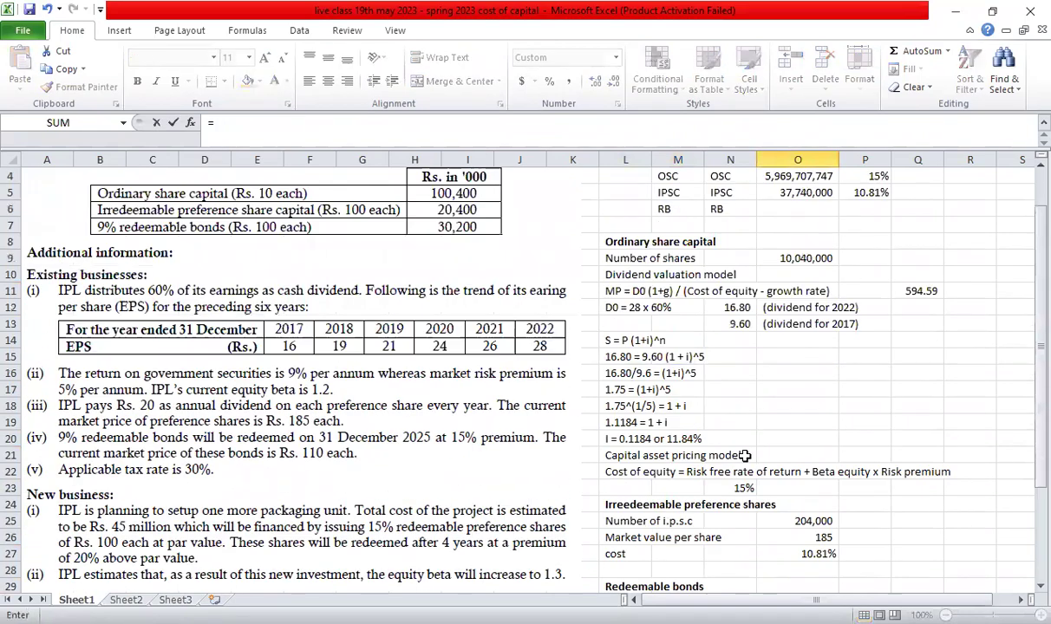
{"action": "type", "text": "302"}
{"action": "scroll", "coordinate": [745, 455], "scroll_direction": "down", "scroll_amount": 3}
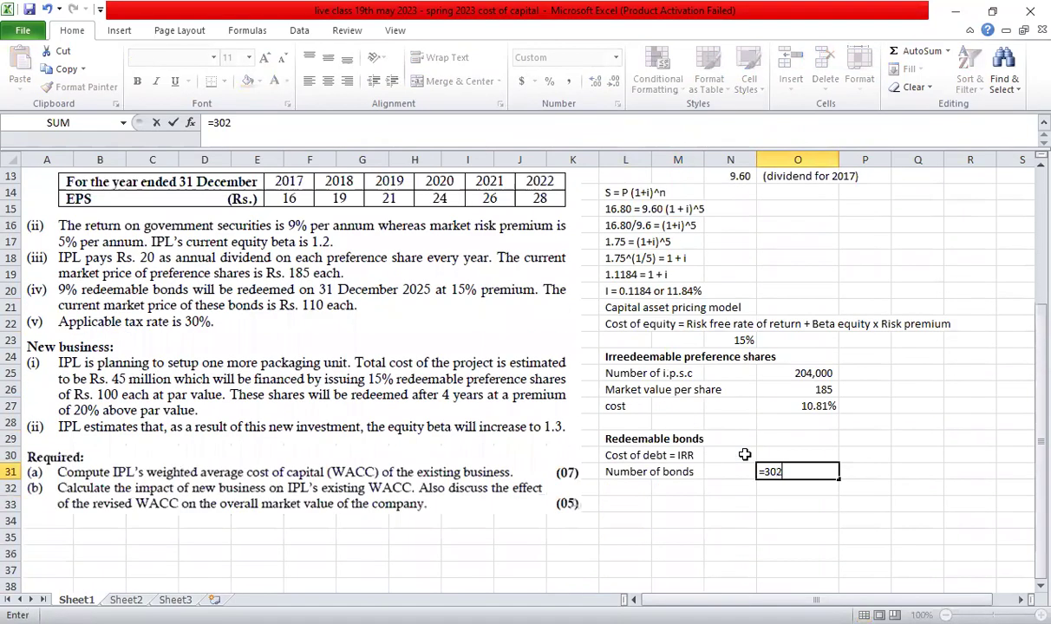
{"action": "type", "text": "00000/100"}
{"action": "scroll", "coordinate": [745, 455], "scroll_direction": "up", "scroll_amount": 4}
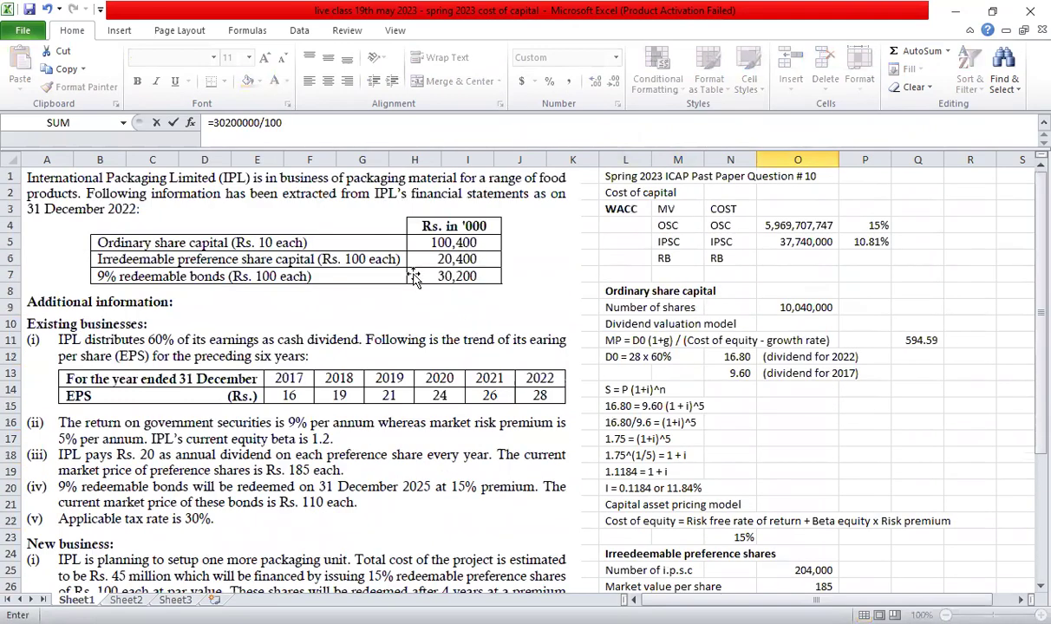
{"action": "scroll", "coordinate": [754, 395], "scroll_direction": "down", "scroll_amount": 4}
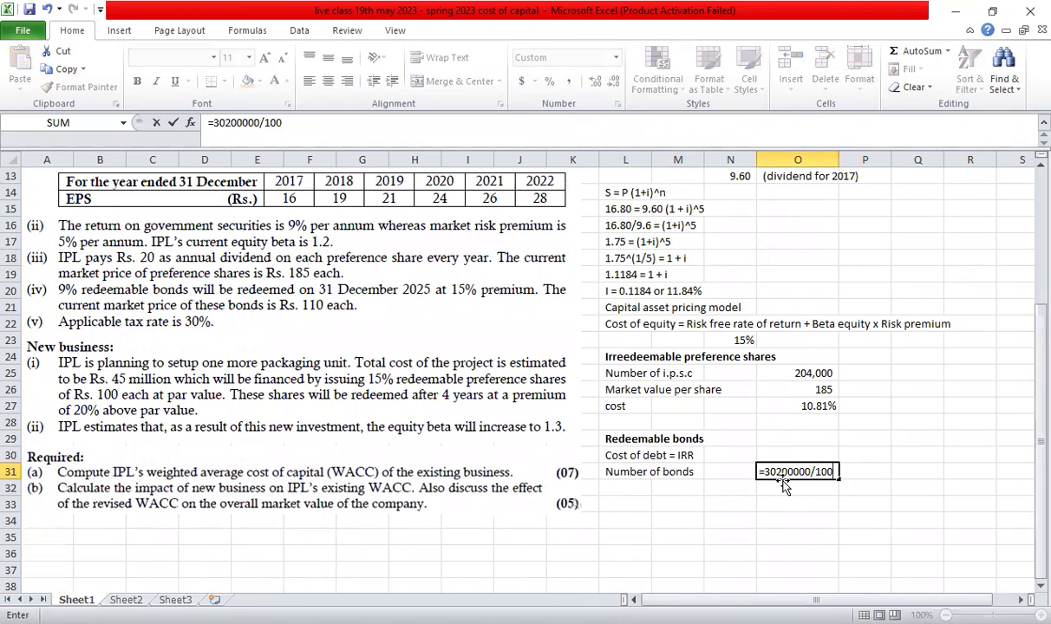
{"action": "left_click", "coordinate": [794, 486]}
{"action": "key", "text": "Up"}
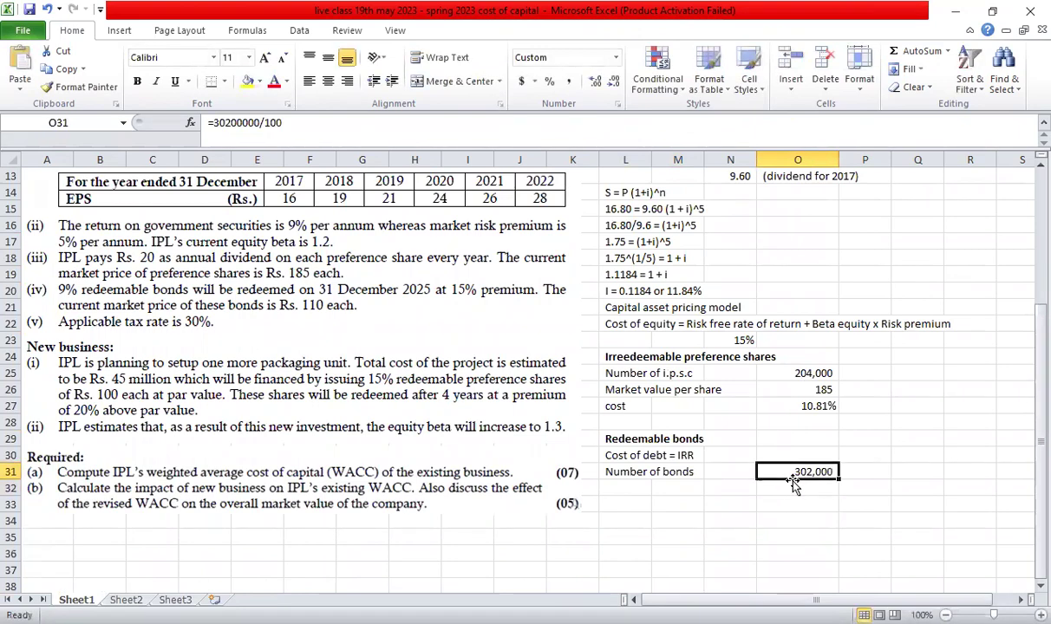
Edit the number of bonds formula in O31 to =3020000/100
{"action": "scroll", "coordinate": [793, 486], "scroll_direction": "up", "scroll_amount": 2}
{"action": "key", "text": "F2"}
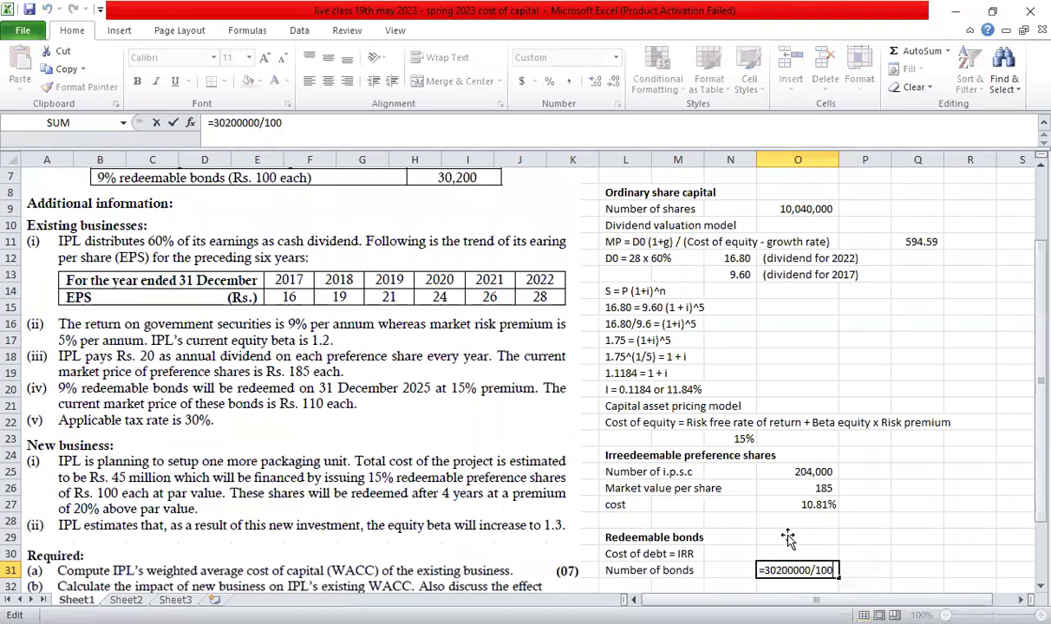
{"action": "left_click", "coordinate": [805, 571]}
{"action": "key", "text": "BackSpace"}
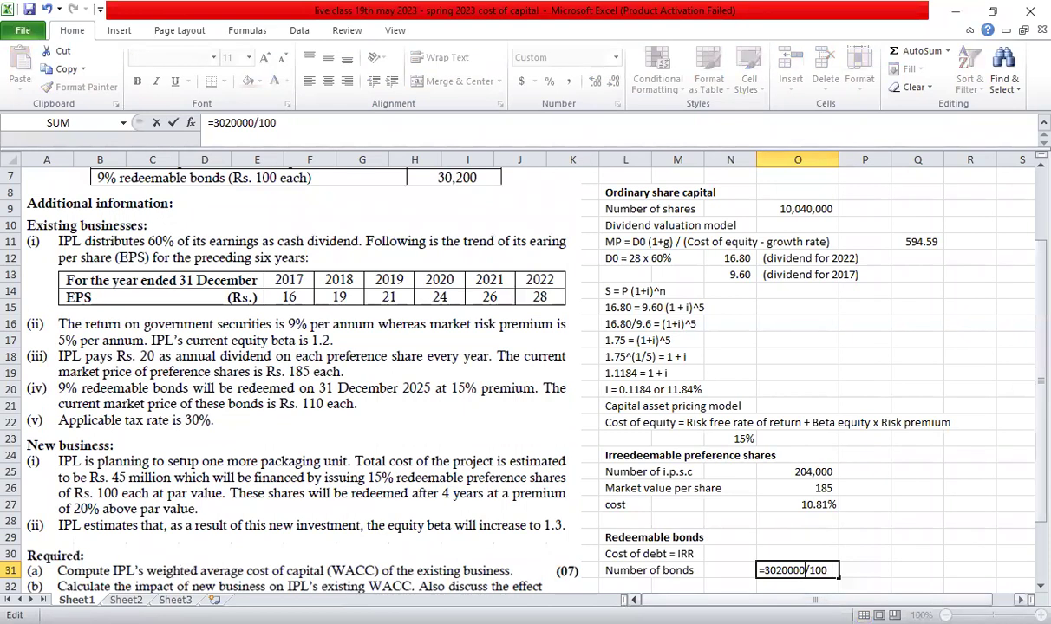
Correct the number of bonds formula in O31 to =30200000/100
{"action": "key", "text": "BackSpace"}
{"action": "key", "text": "BackSpace"}
{"action": "key", "text": "BackSpace"}
{"action": "key", "text": "BackSpace"}
{"action": "type", "text": "000"}
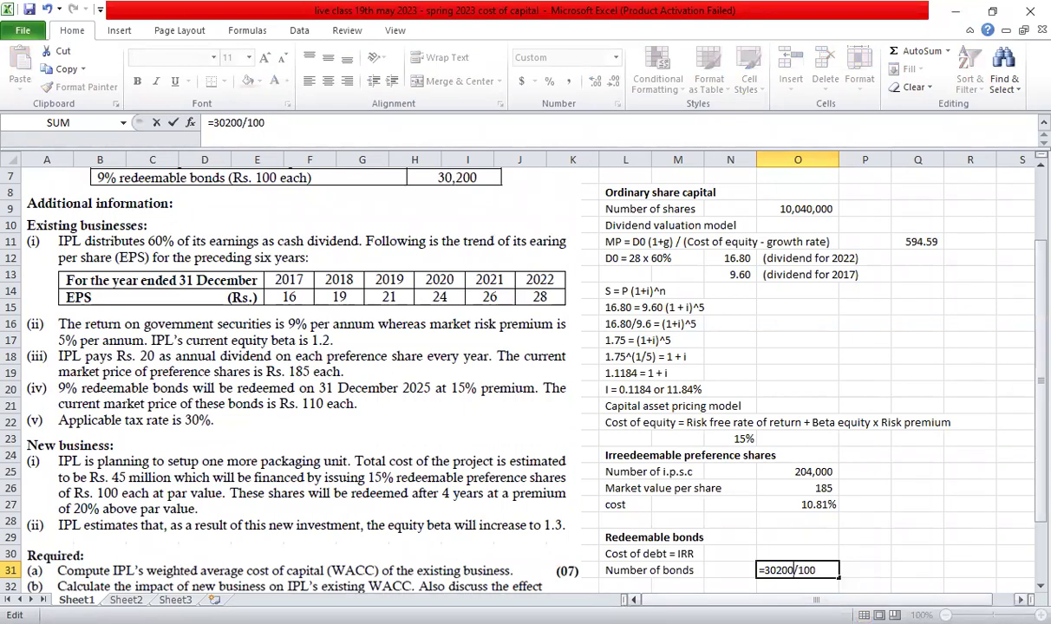
{"action": "type", "text": "00"}
{"action": "key", "text": "Return"}
{"action": "key", "text": "Up"}
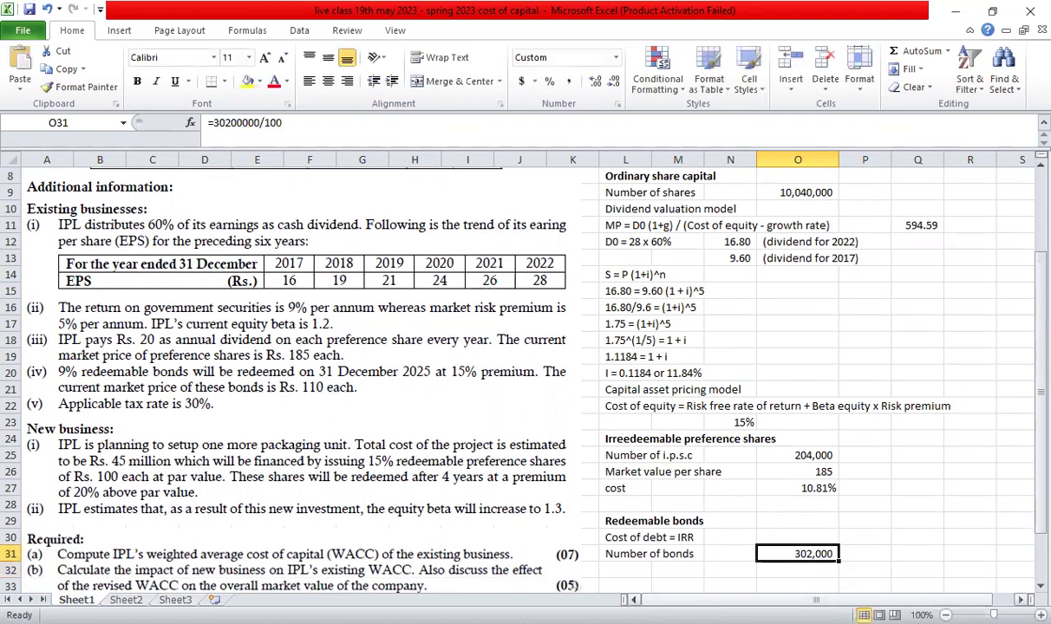
Start a schedule below the number of bonds with the heading Year in L33 and 2022 beneath it
{"action": "left_click", "coordinate": [640, 575]}
{"action": "scroll", "coordinate": [595, 569], "scroll_direction": "down", "scroll_amount": 2}
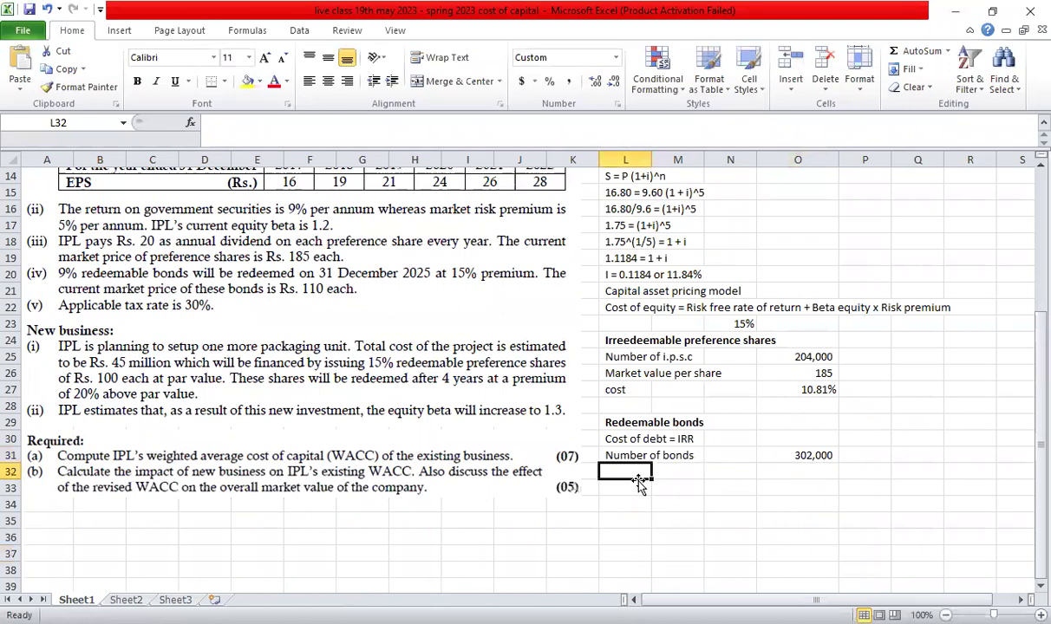
{"action": "scroll", "coordinate": [639, 486], "scroll_direction": "up", "scroll_amount": 4}
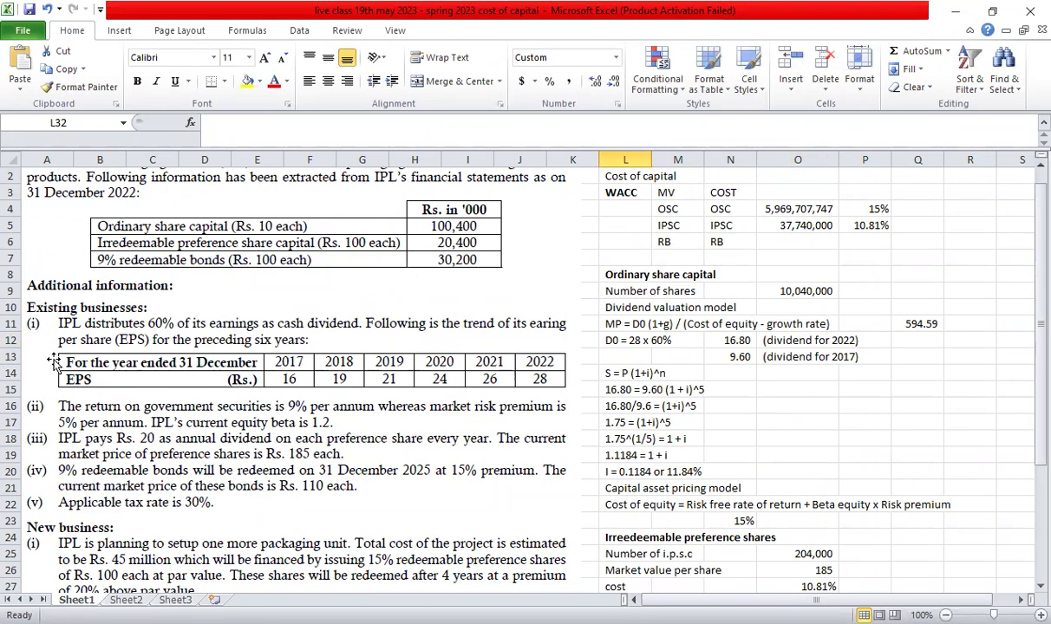
{"action": "scroll", "coordinate": [54, 361], "scroll_direction": "down", "scroll_amount": 2}
{"action": "scroll", "coordinate": [54, 361], "scroll_direction": "down", "scroll_amount": 2}
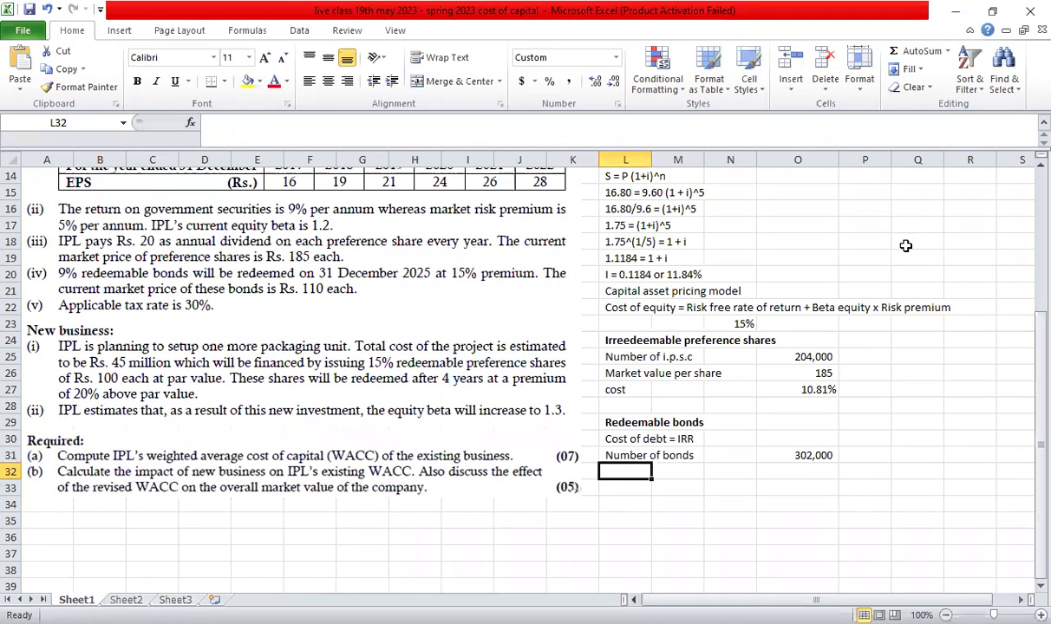
{"action": "key", "text": "Down"}
{"action": "type", "text": "Year"}
{"action": "key", "text": "Return"}
{"action": "type", "text": "2,022"}
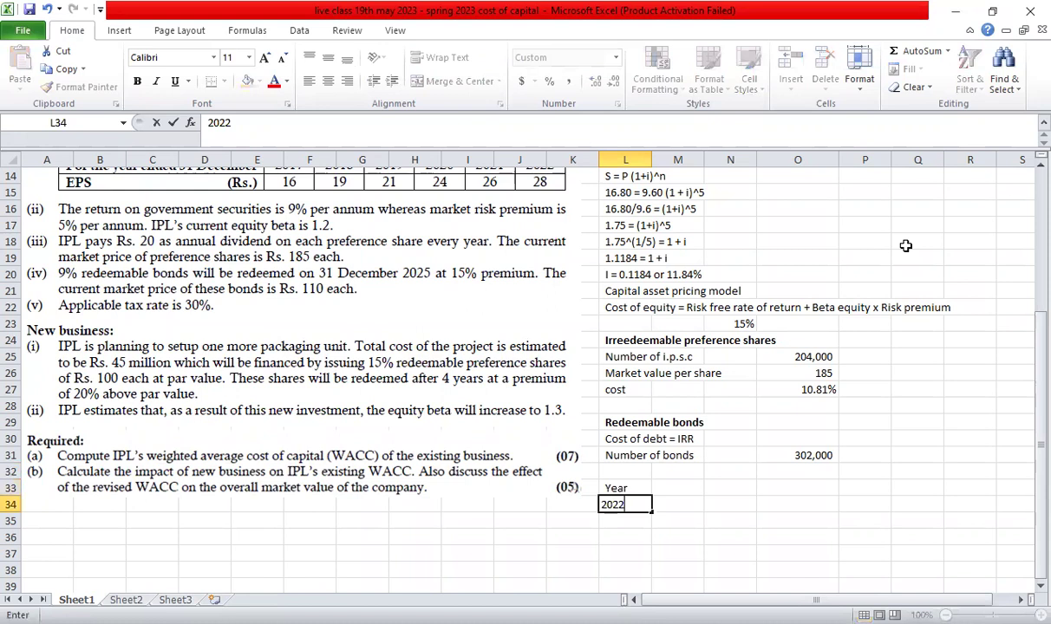
{"action": "key", "text": "Return"}
{"action": "key", "text": "Up"}
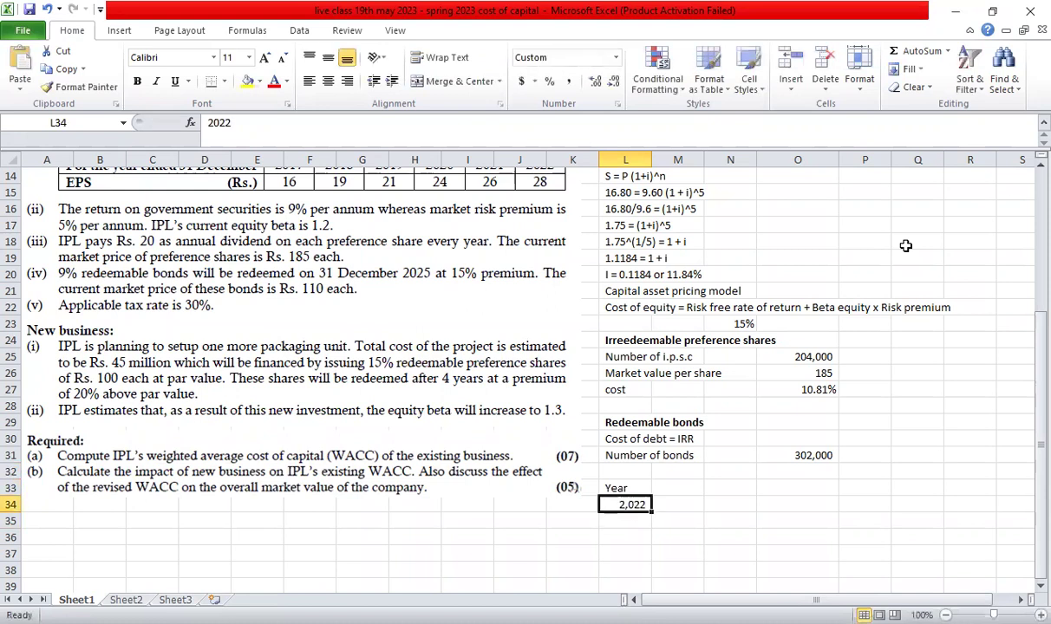
Re-enter the heading Year in L33 and replace the entry beneath it with Y22
{"action": "type", "text": "2"}
{"action": "key", "text": "Escape"}
{"action": "key", "text": "Up"}
{"action": "key", "text": "Delete"}
{"action": "key", "text": "Down"}
{"action": "key", "text": "Up"}
{"action": "type", "text": "Year"}
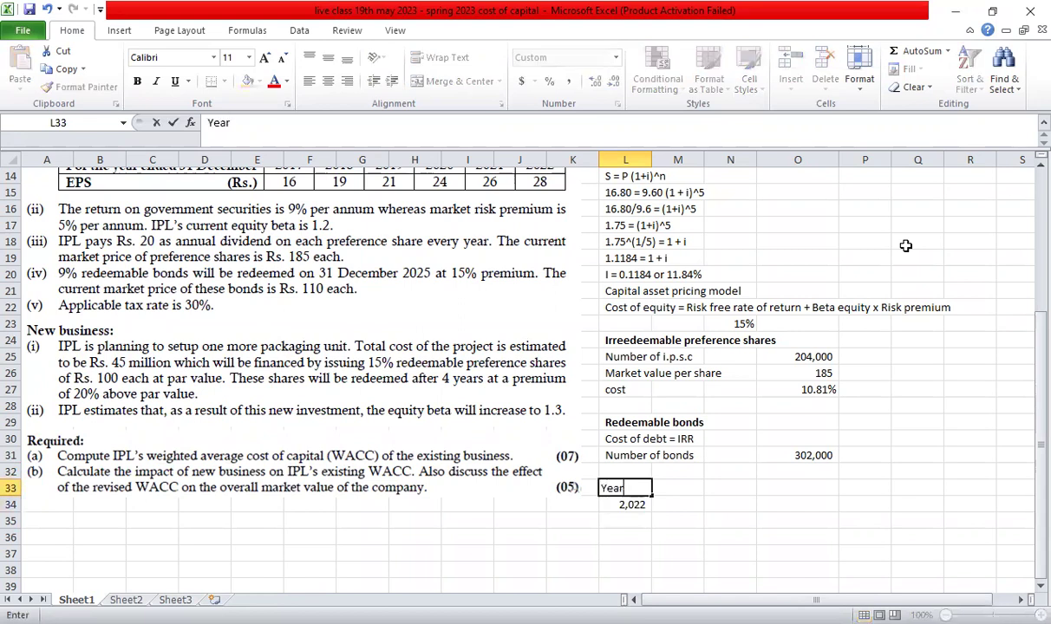
{"action": "key", "text": "Return"}
{"action": "type", "text": "Y22"}
{"action": "key", "text": "Return"}
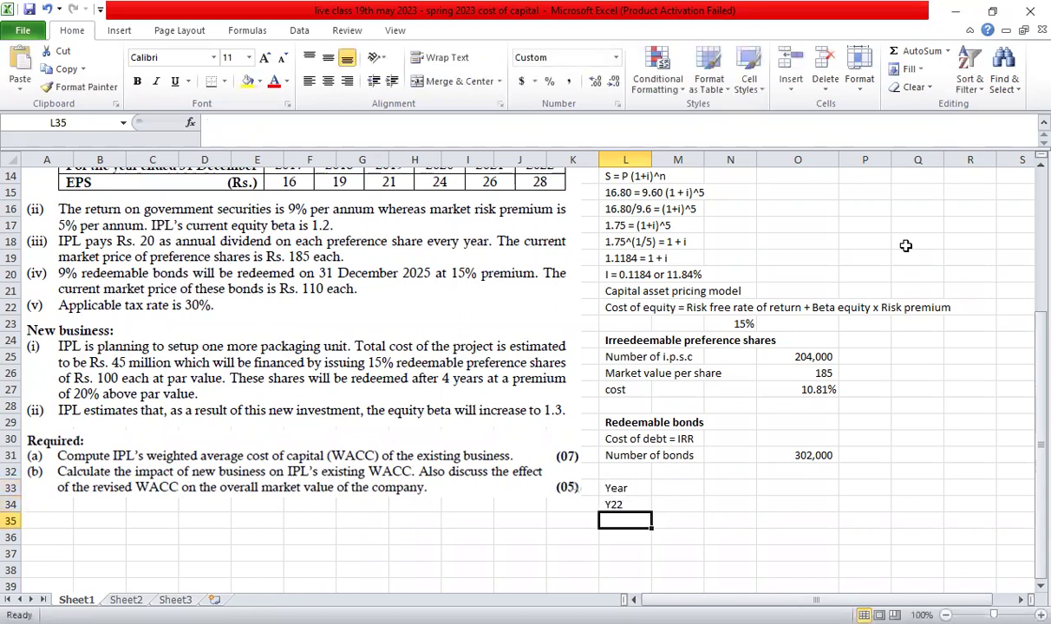
Continue the Year column with Y23, Y24 and Y25 in L35 to L37
{"action": "type", "text": "Y23"}
{"action": "key", "text": "Return"}
{"action": "type", "text": "Y2"}
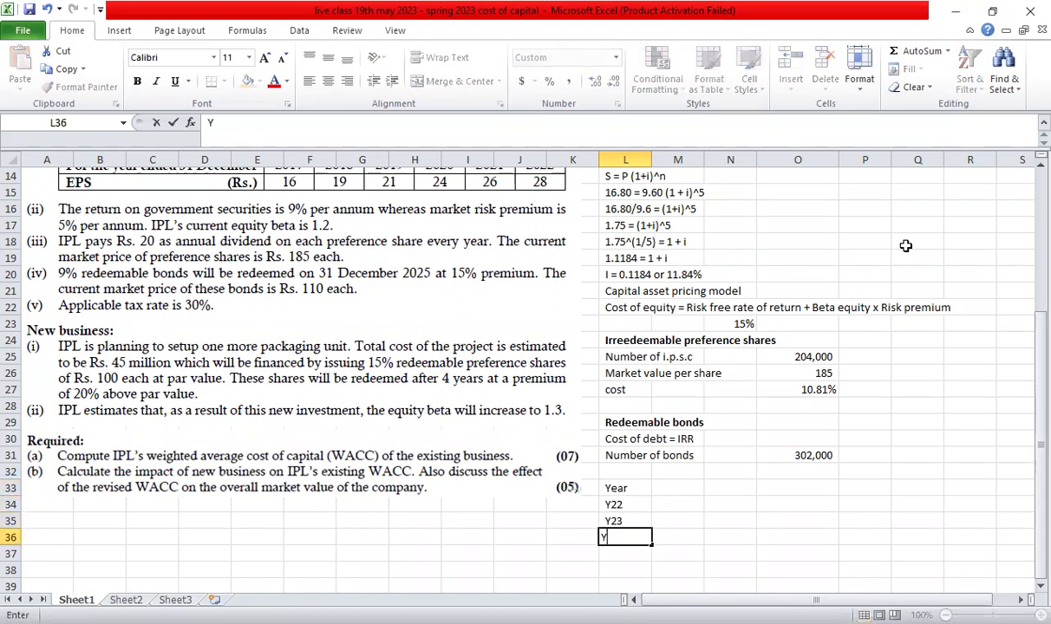
{"action": "type", "text": "4"}
{"action": "key", "text": "Return"}
{"action": "type", "text": "Y25"}
Centre the year labels Y22 to Y25 in their cells
{"action": "key", "text": "shift+Up"}
{"action": "key", "text": "shift+Up"}
{"action": "key", "text": "shift+Up"}
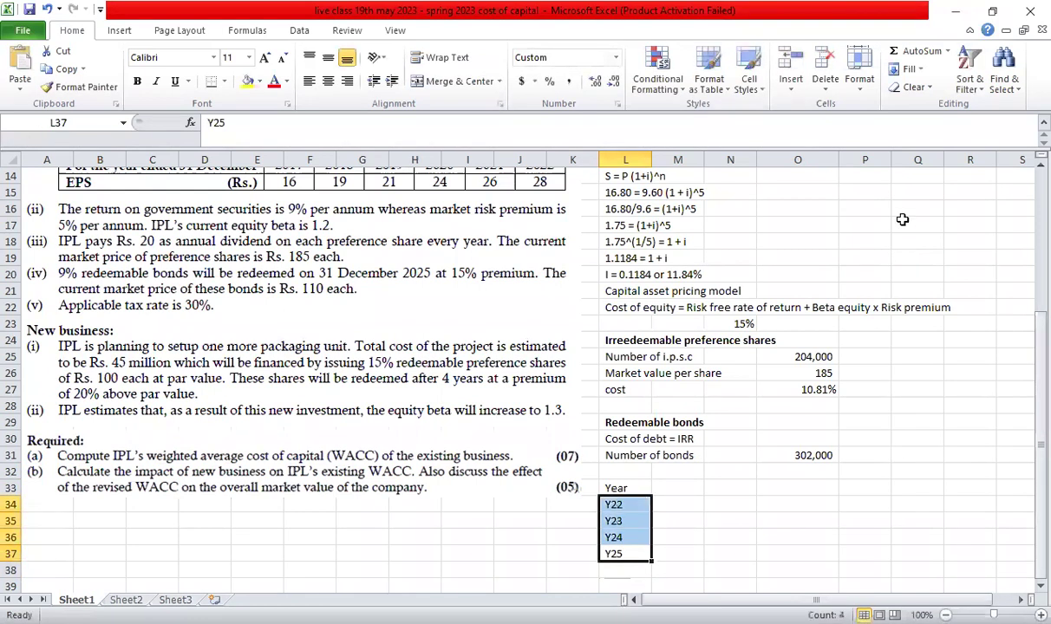
{"action": "left_click", "coordinate": [328, 80]}
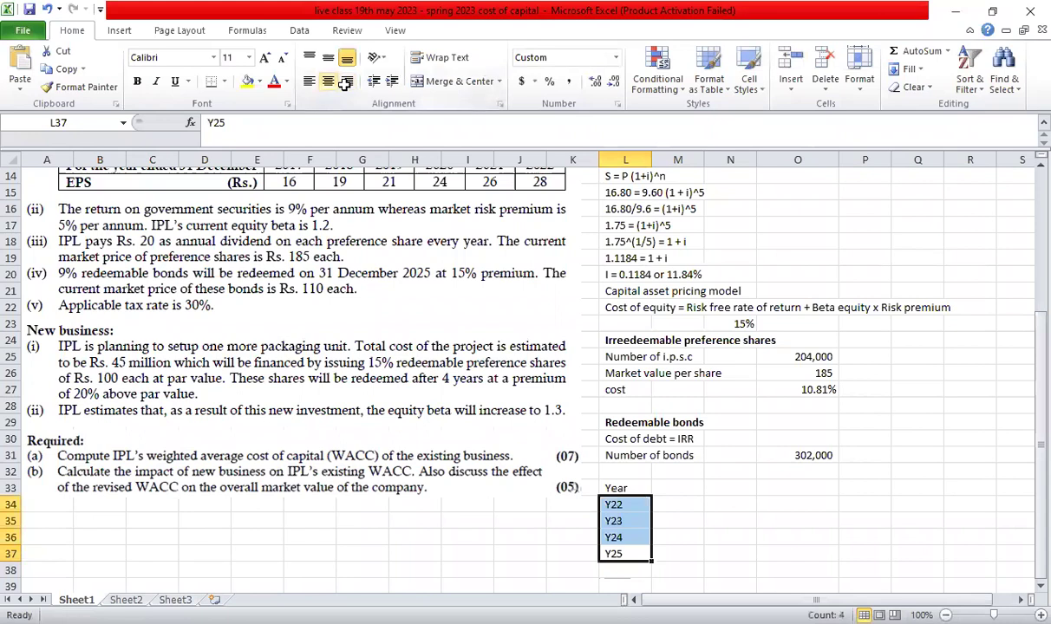
Add the column heading "cash flows" in M33, beside the Year heading
{"action": "left_click", "coordinate": [704, 517]}
{"action": "left_click", "coordinate": [700, 505]}
{"action": "left_click", "coordinate": [675, 483]}
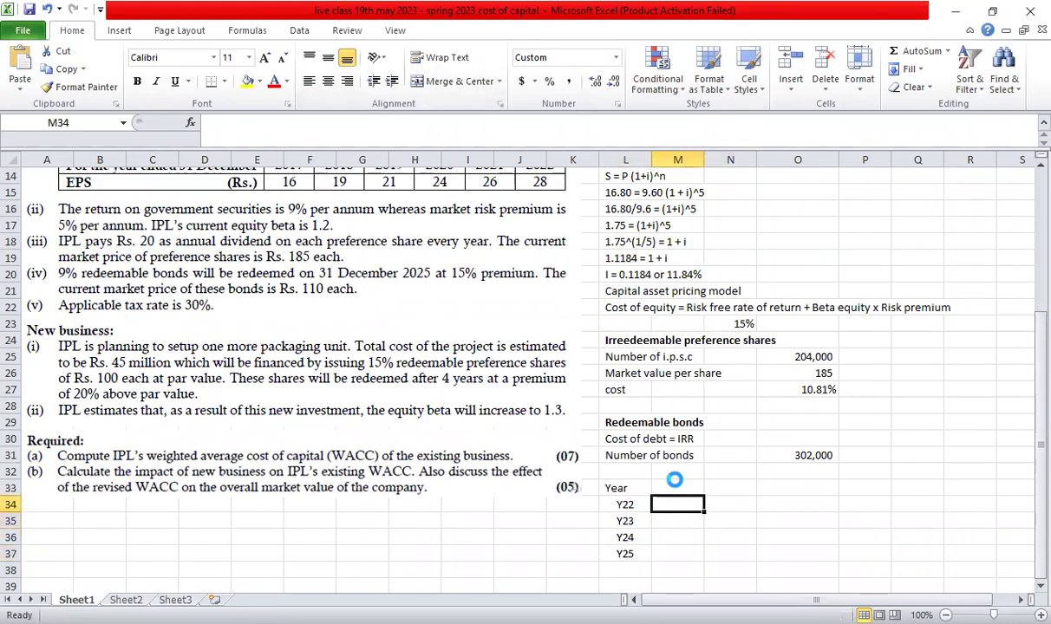
{"action": "scroll", "coordinate": [716, 507], "scroll_direction": "down", "scroll_amount": 1}
{"action": "type", "text": "cas"}
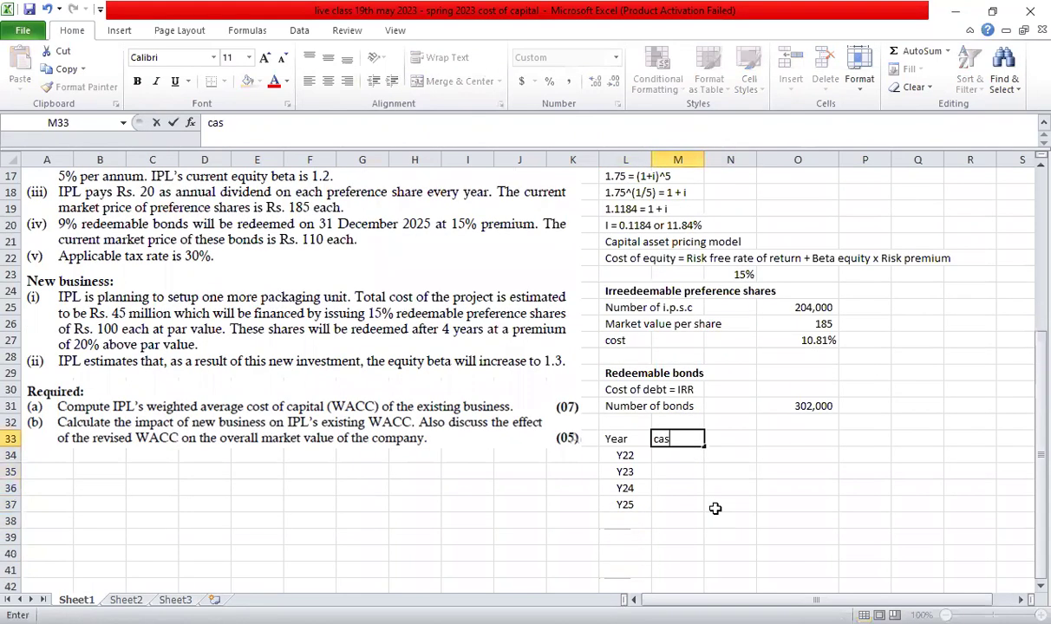
{"action": "type", "text": "h flows"}
{"action": "key", "text": "Return"}
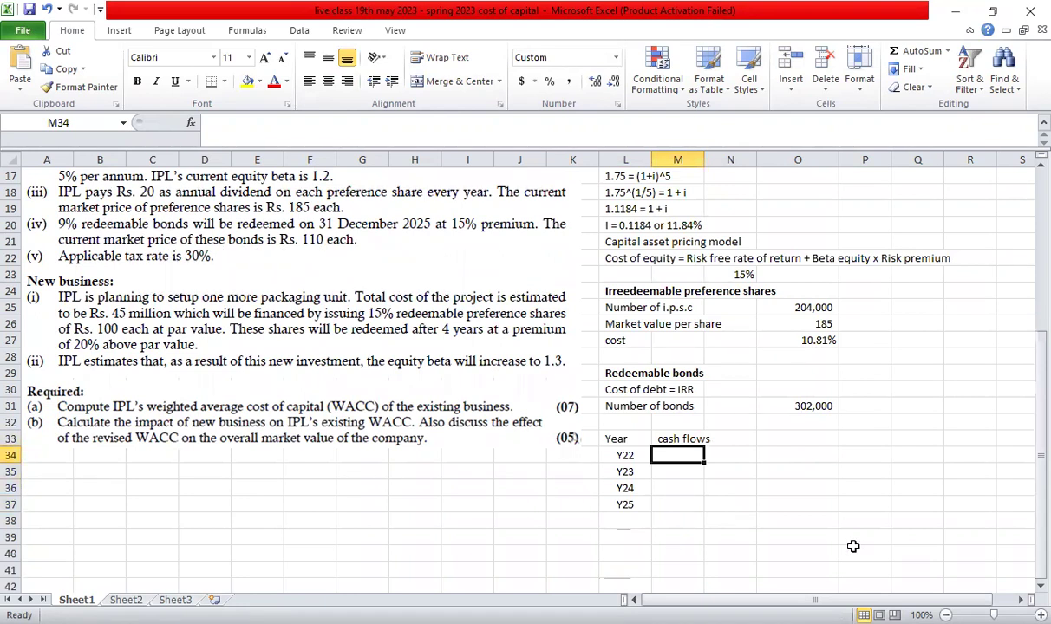
Enter -110 as the Y22 cash flow in M34
{"action": "type", "text": "-110"}
{"action": "key", "text": "Return"}
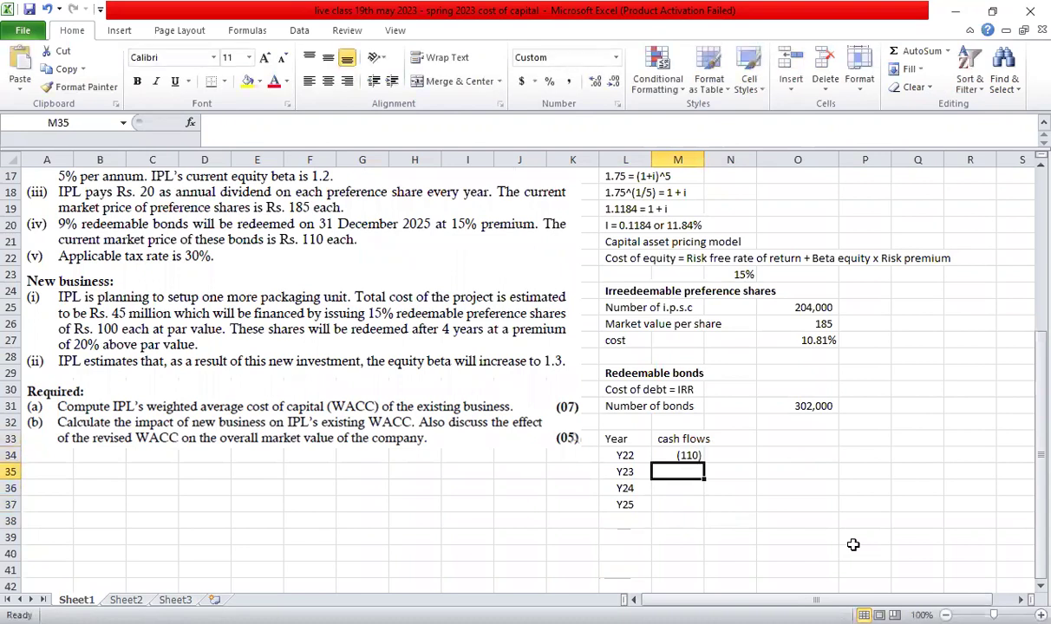
{"action": "key", "text": "Up"}
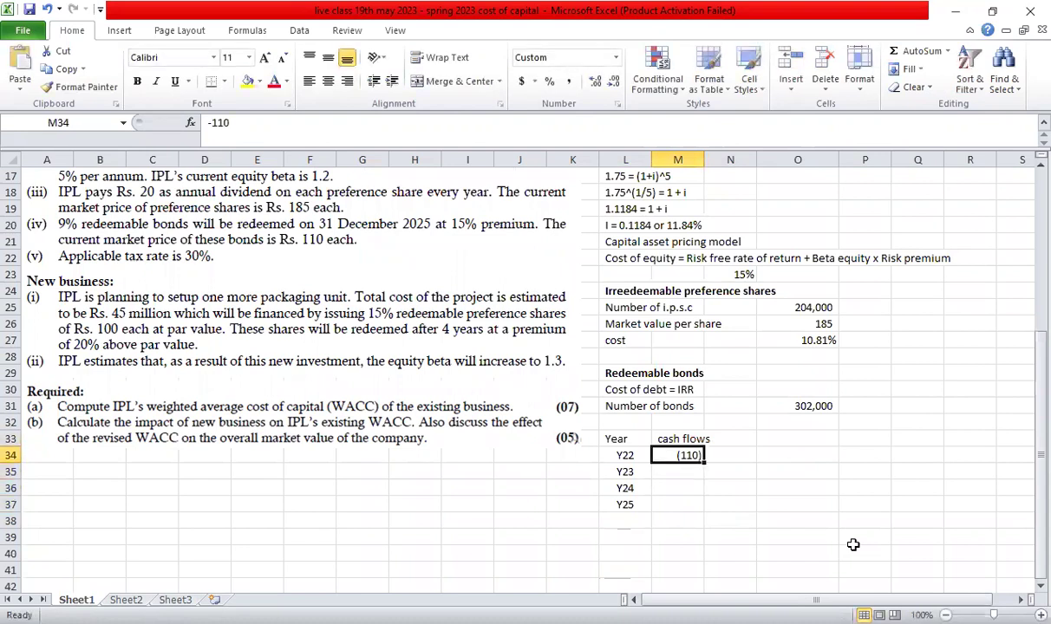
{"action": "key", "text": "shift+Down"}
{"action": "key", "text": "Down"}
{"action": "key", "text": "Up"}
{"action": "key", "text": "F2"}
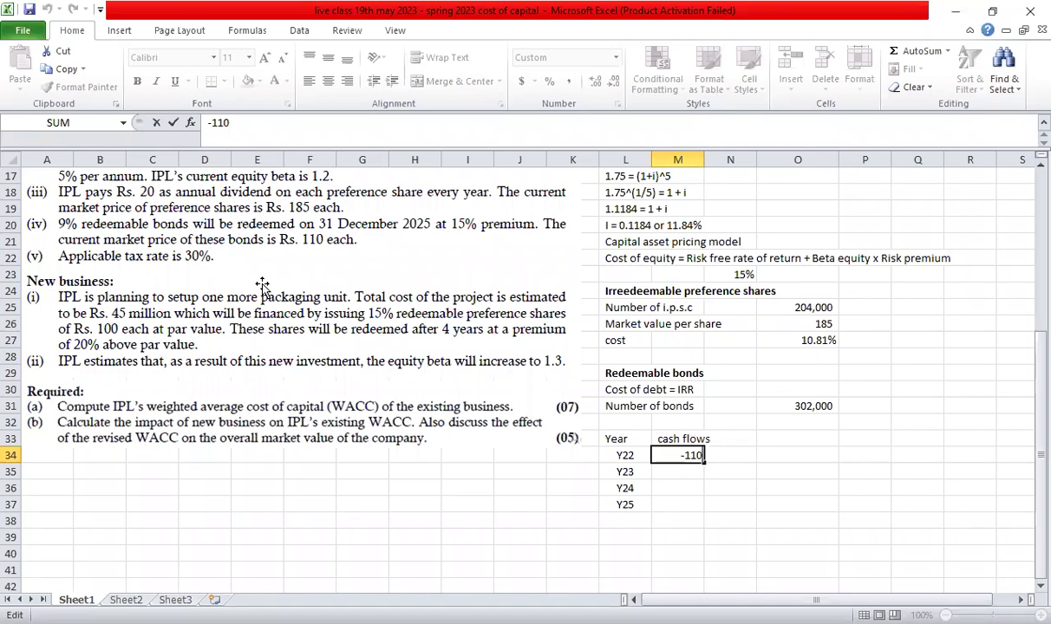
{"action": "key", "text": "Return"}
Try showing the cash flow cells M34:M37 with two decimal places, and undo that format change
{"action": "key", "text": "Up"}
{"action": "key", "text": "shift+Down"}
{"action": "key", "text": "Down"}
{"action": "key", "text": "Up"}
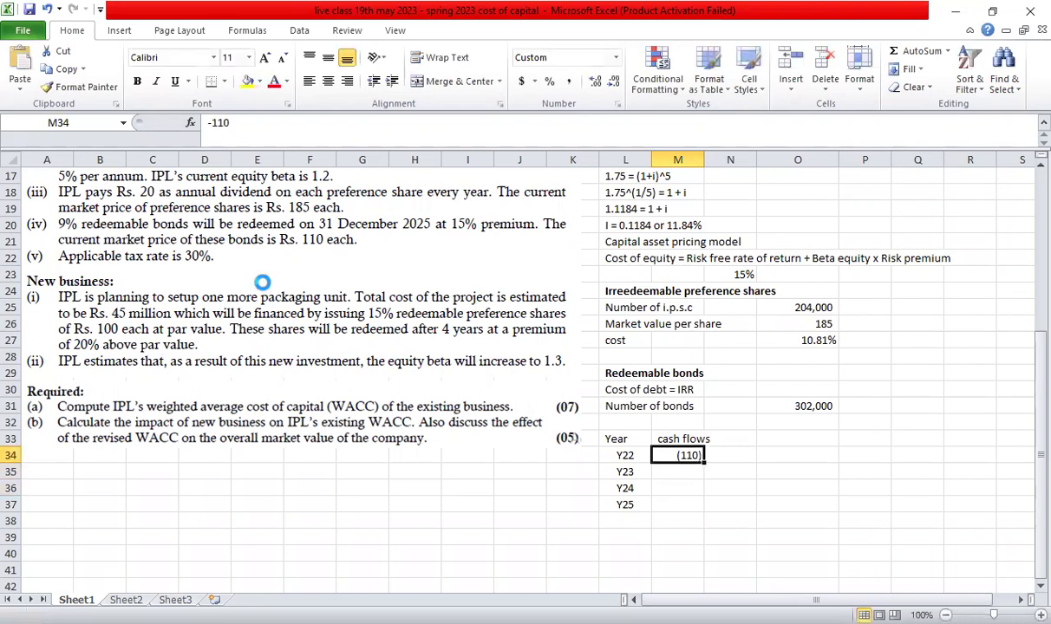
{"action": "key", "text": "shift+Down"}
{"action": "key", "text": "shift+Down"}
{"action": "key", "text": "shift+Down"}
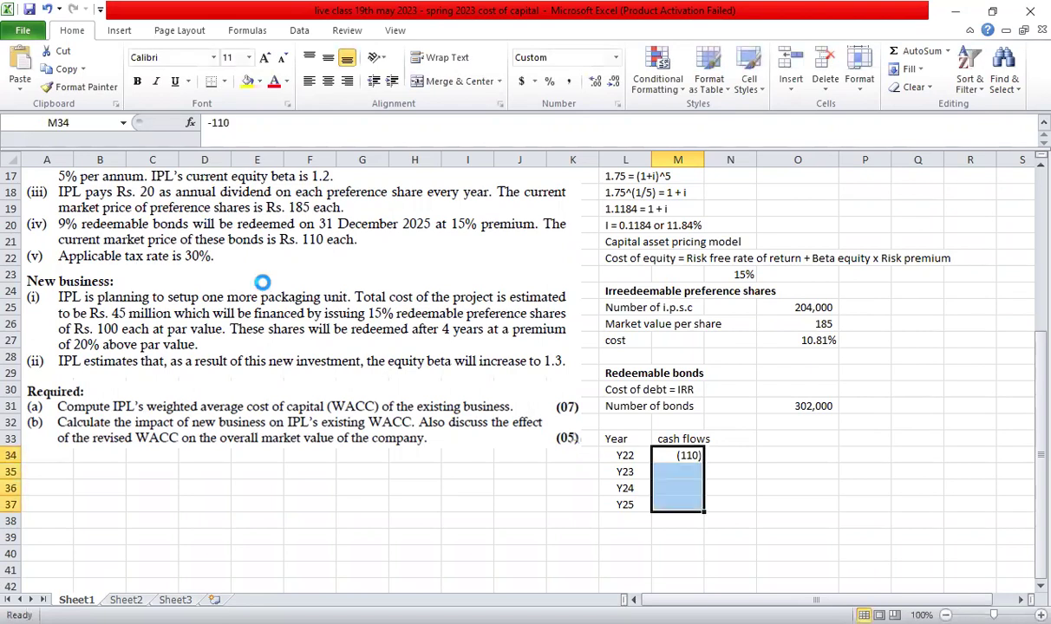
{"action": "left_click", "coordinate": [595, 81]}
{"action": "left_click", "coordinate": [594, 80]}
{"action": "left_click", "coordinate": [798, 422]}
{"action": "left_click_drag", "start_coordinate": [664, 455], "coordinate": [683, 510]}
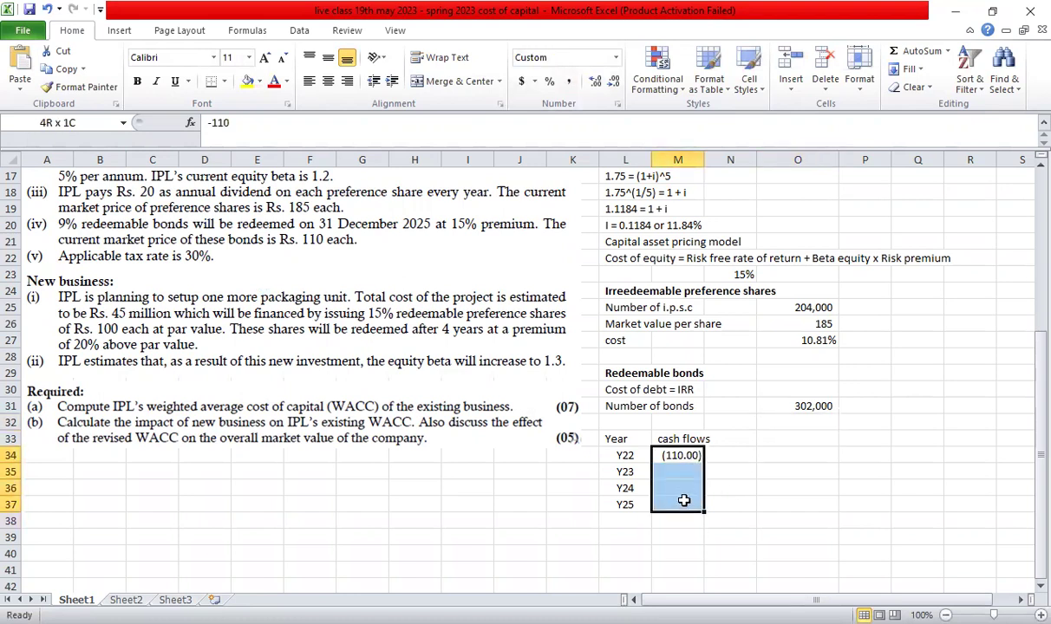
{"action": "key", "text": "ctrl+z"}
{"action": "key", "text": "ctrl+z"}
Centre the contents of the cash flow cells M34:M37
{"action": "left_click", "coordinate": [328, 81]}
{"action": "left_click", "coordinate": [620, 456]}
{"action": "left_click", "coordinate": [675, 455]}
{"action": "left_click", "coordinate": [699, 473]}
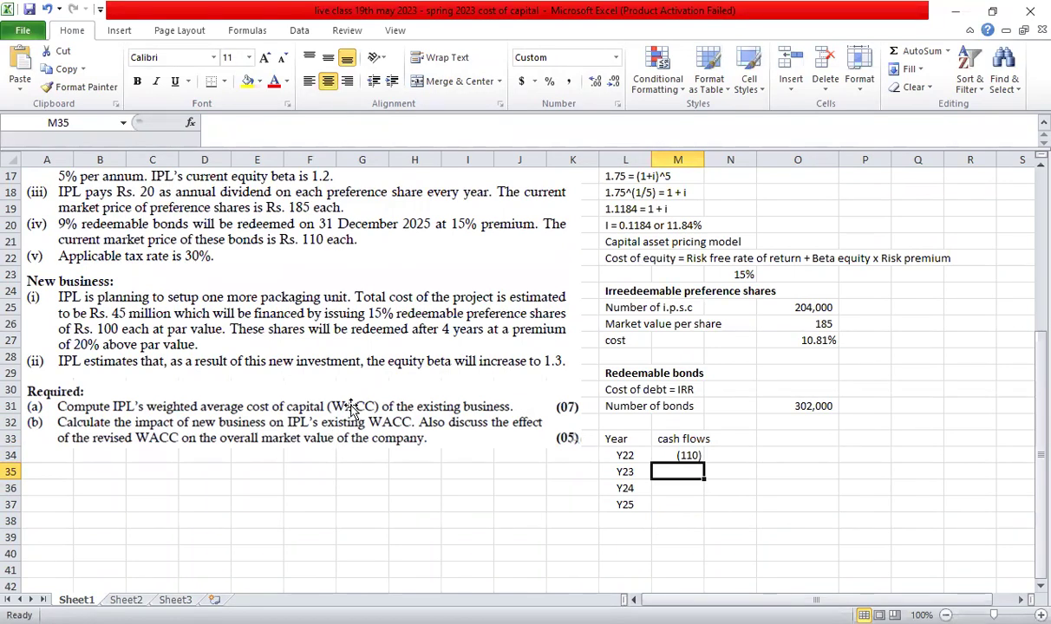
Enter the after-tax interest formula =100*9%*(1-30%) as the Y23 cash flow in M35
{"action": "scroll", "coordinate": [379, 366], "scroll_direction": "up", "scroll_amount": 5}
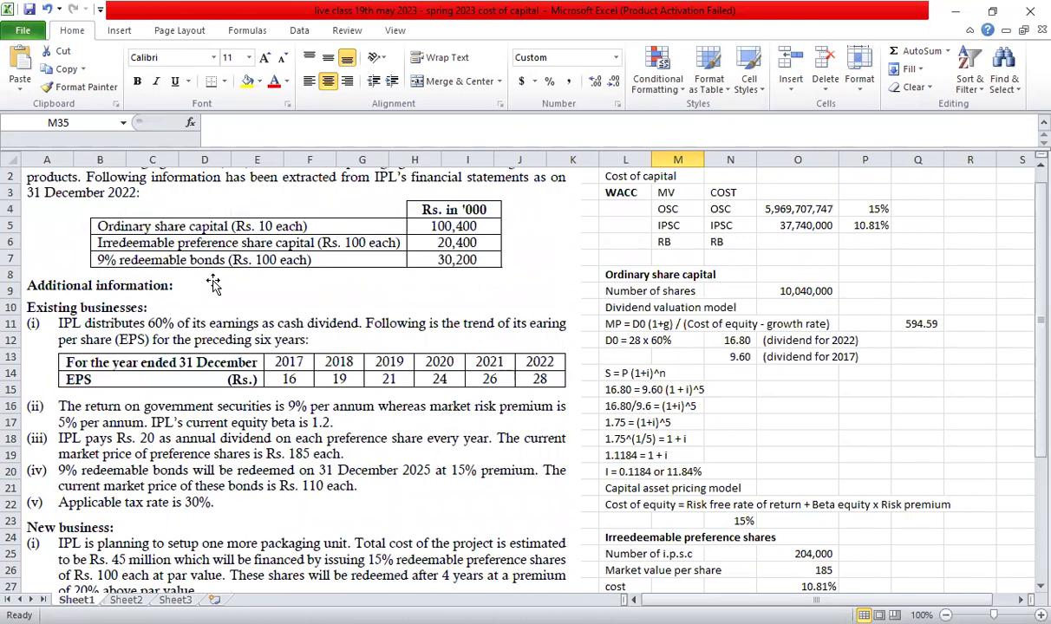
{"action": "scroll", "coordinate": [285, 285], "scroll_direction": "down", "scroll_amount": 5}
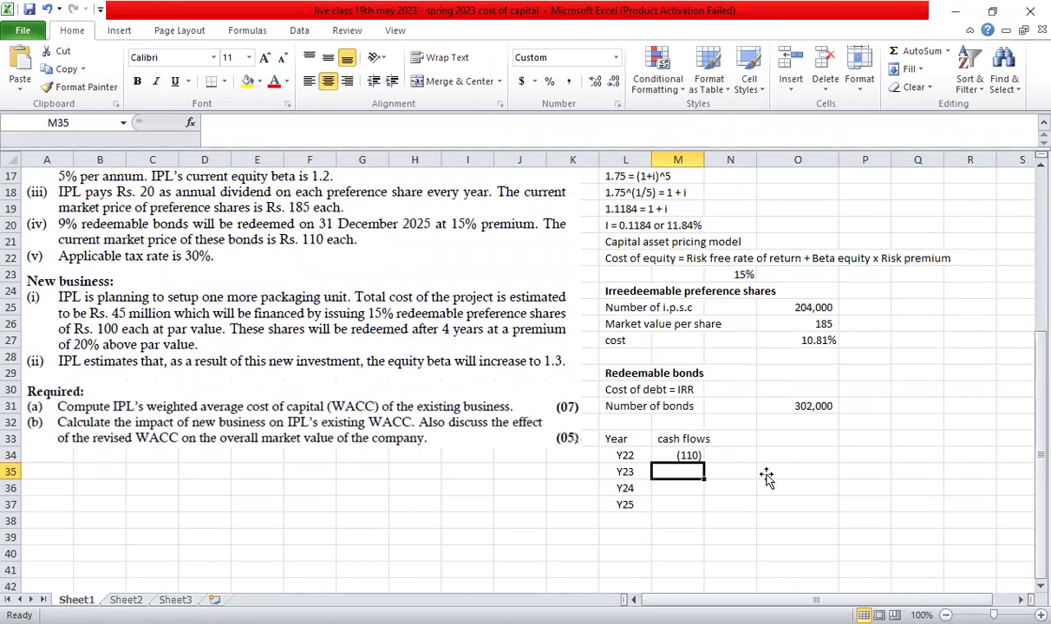
{"action": "type", "text": "=100"}
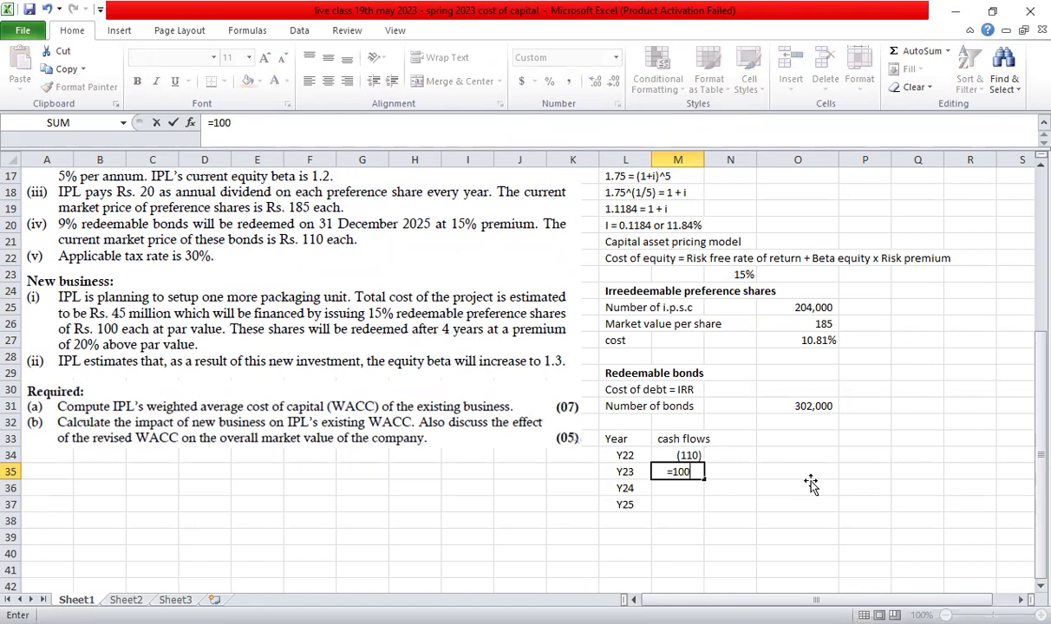
{"action": "type", "text": "*9%*(1-30%)"}
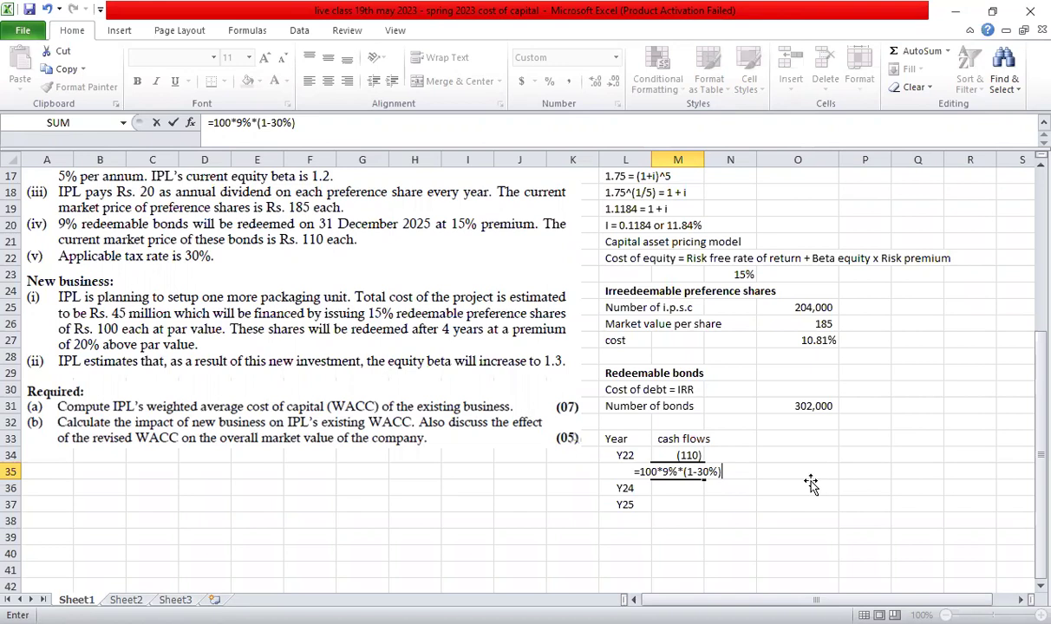
{"action": "key", "text": "Return"}
Apply the Accounting number format with two decimal places to cash flow cells M35:M37
{"action": "key", "text": "Up"}
{"action": "key", "text": "shift+Down"}
{"action": "key", "text": "shift+Down"}
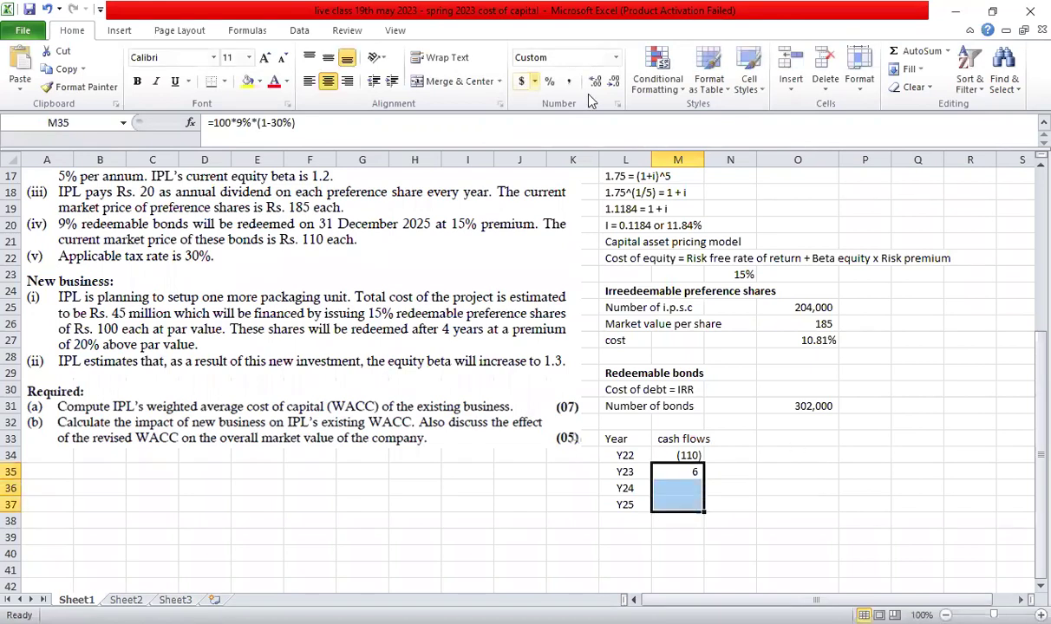
{"action": "left_click", "coordinate": [521, 80]}
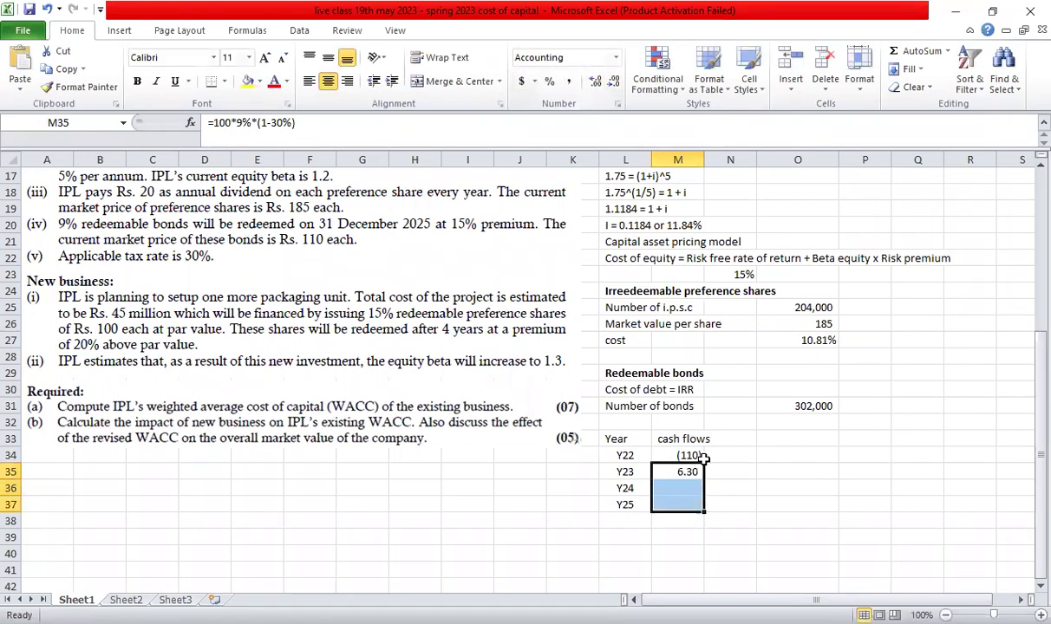
Copy the Y23 cash flow formula from M35 into the Y24 and Y25 cells, M36 and M37
{"action": "left_click", "coordinate": [681, 471]}
{"action": "key", "text": "ctrl+c"}
{"action": "key", "text": "Down"}
{"action": "key", "text": "ctrl+v"}
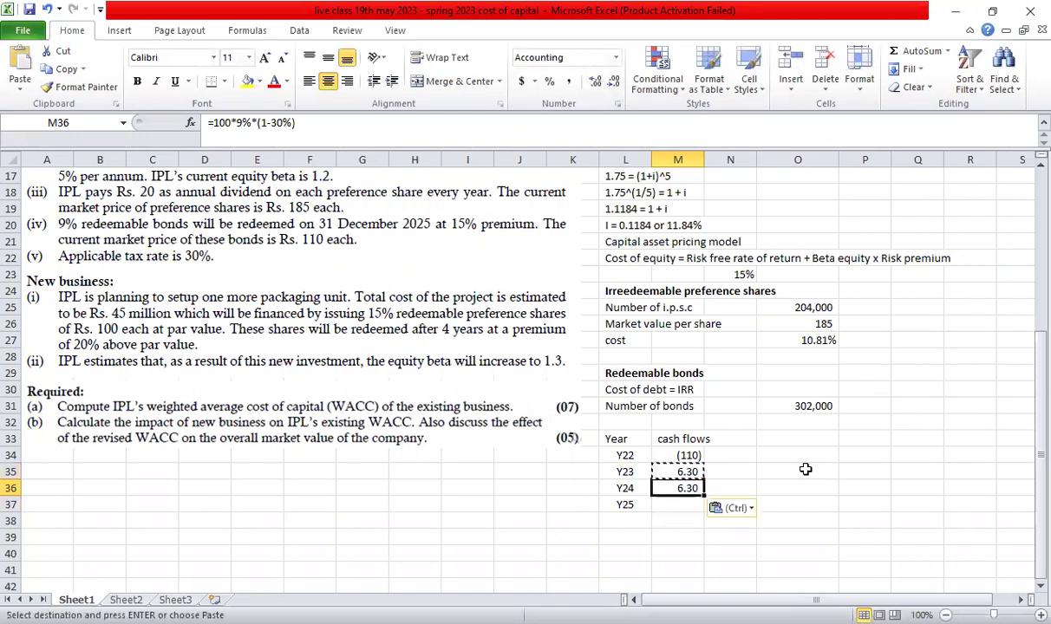
{"action": "key", "text": "Down"}
{"action": "key", "text": "ctrl+v"}
{"action": "key", "text": "Escape"}
{"action": "key", "text": "F2"}
{"action": "key", "text": "Escape"}
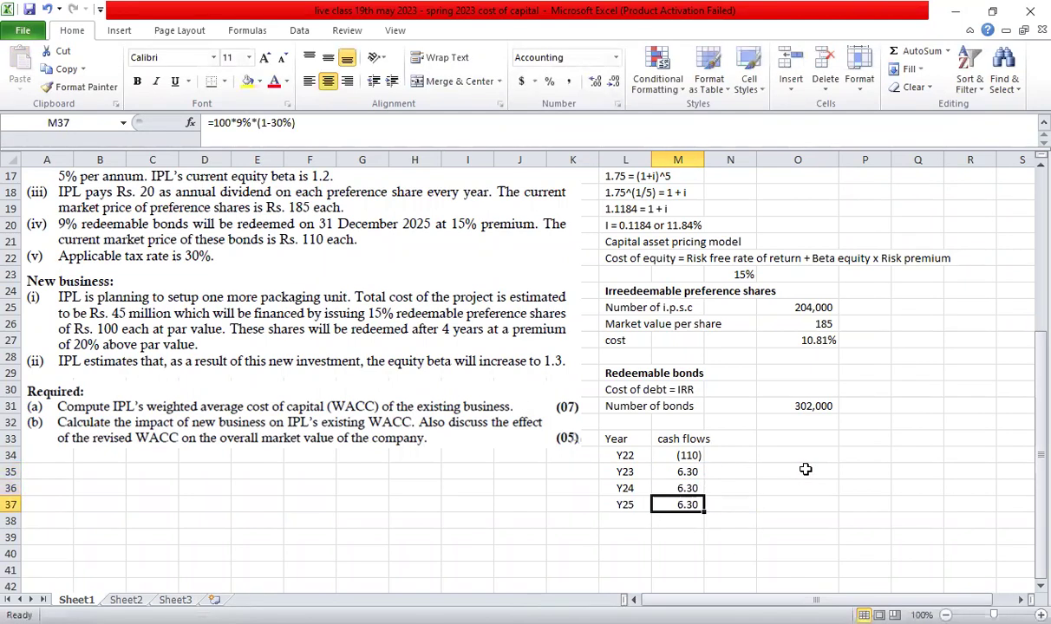
{"action": "key", "text": "F2"}
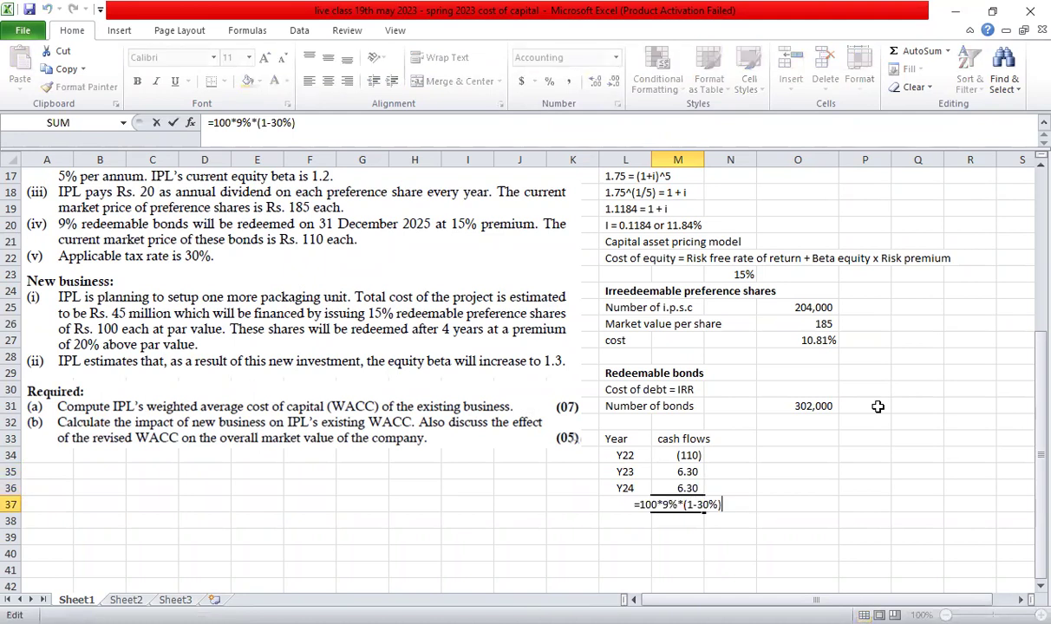
{"action": "key", "text": "Escape"}
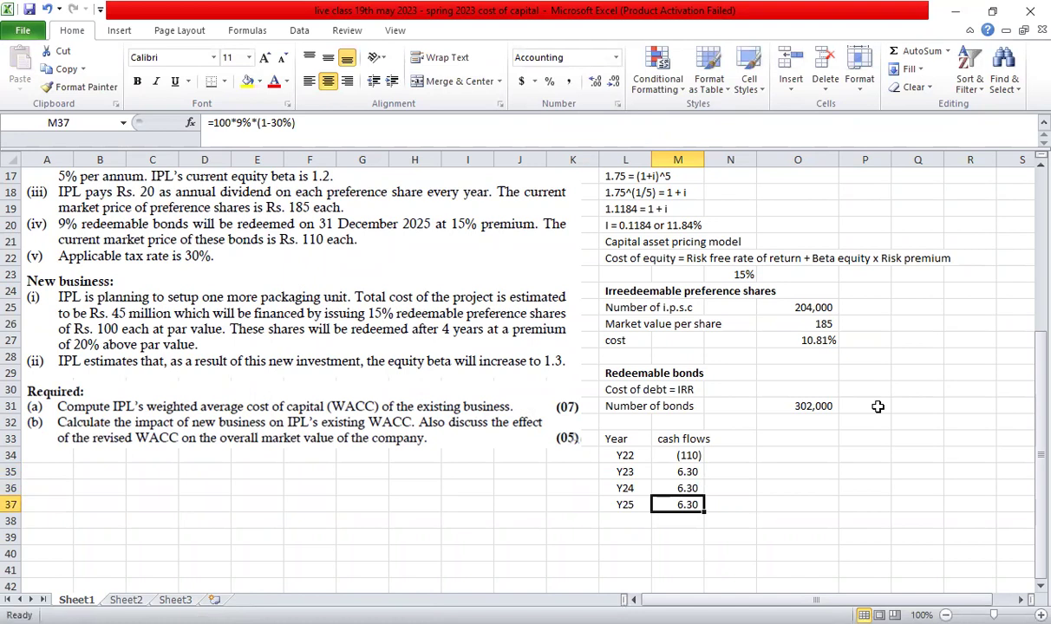
{"action": "key", "text": "F2"}
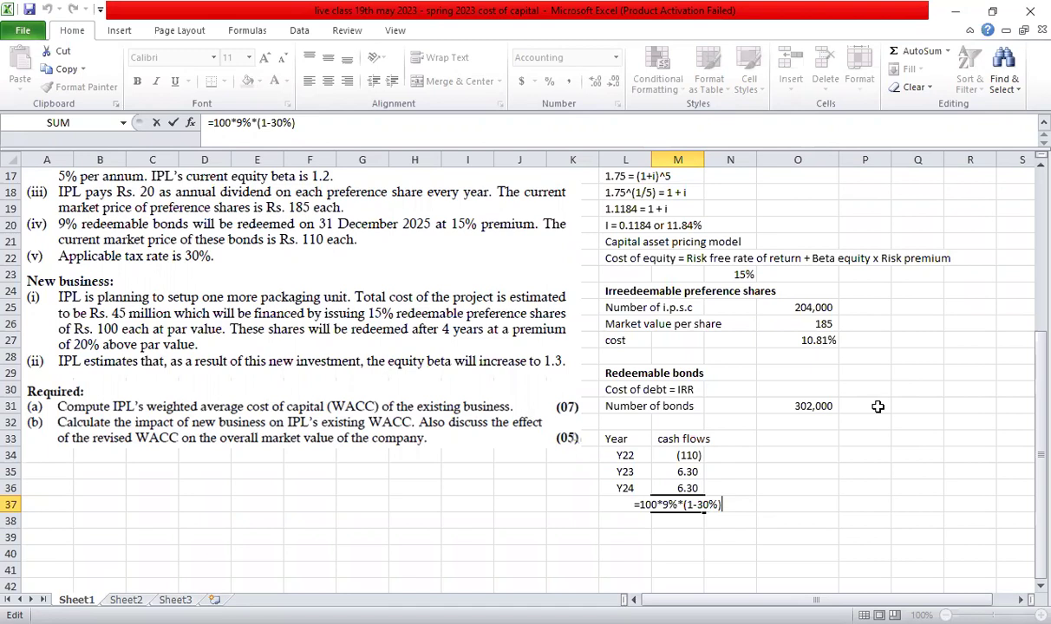
{"action": "key", "text": "ctrl+Return"}
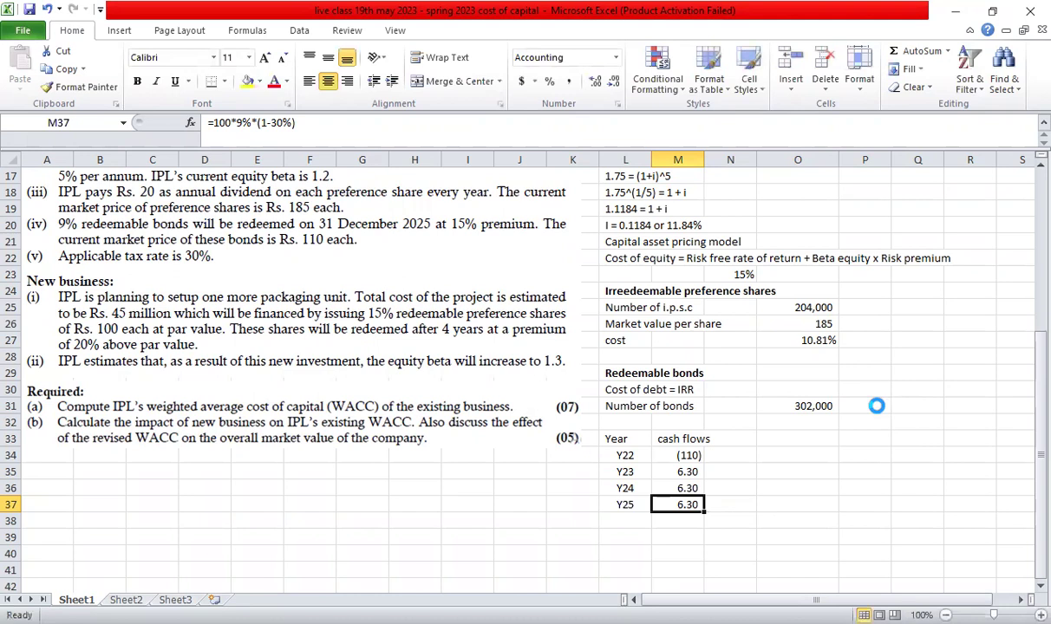
Extend the Y25 cash flow in M37 with the redemption amount, making the formula =100*9%*(1-30%)+100*1.15
{"action": "key", "text": "F2"}
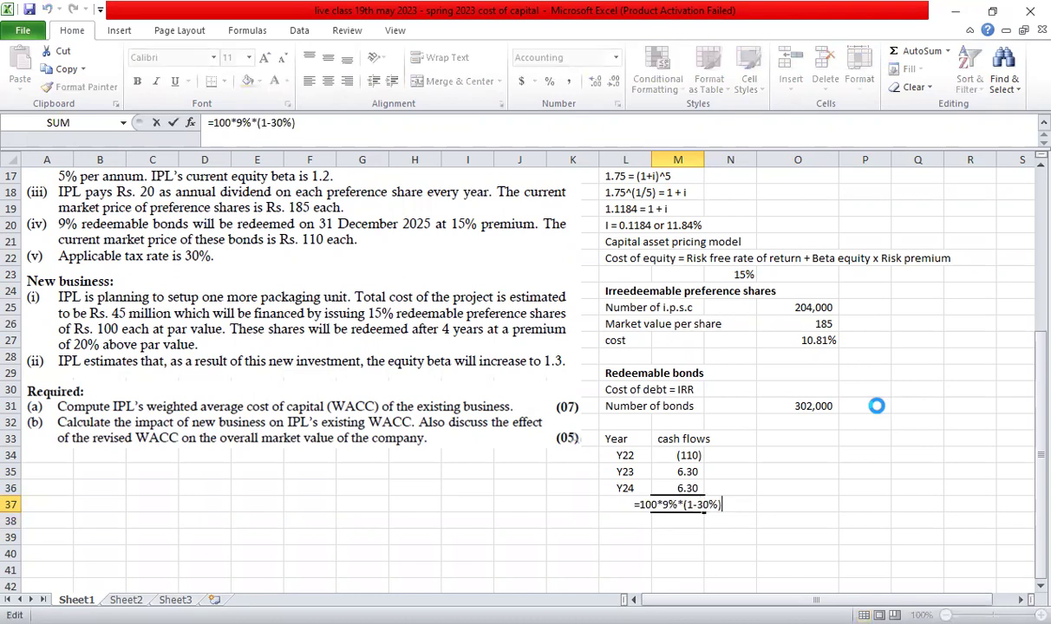
{"action": "type", "text": "+"}
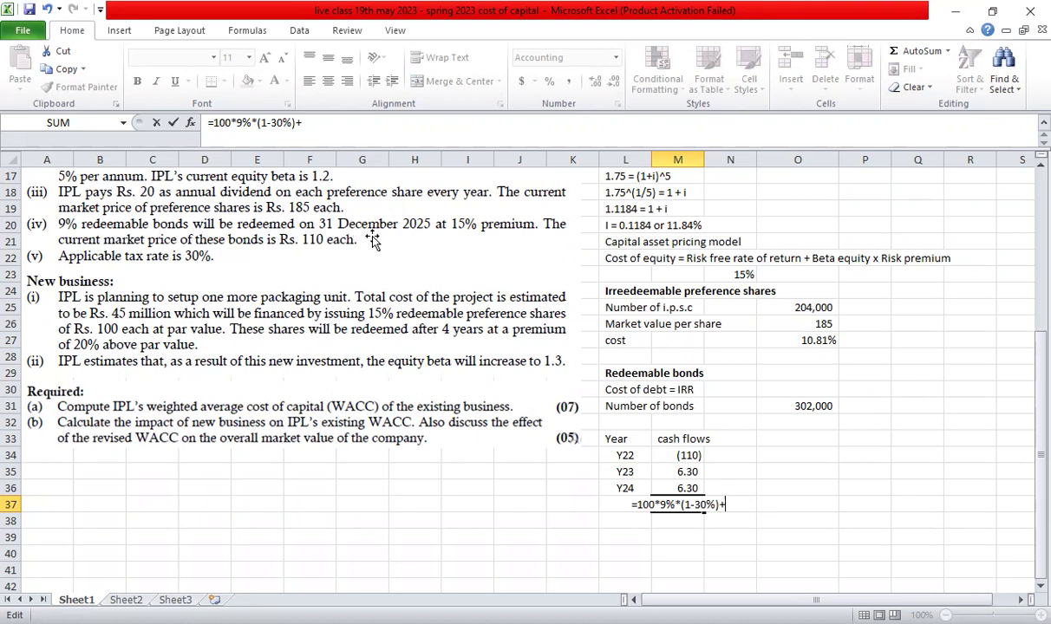
{"action": "type", "text": "100*"}
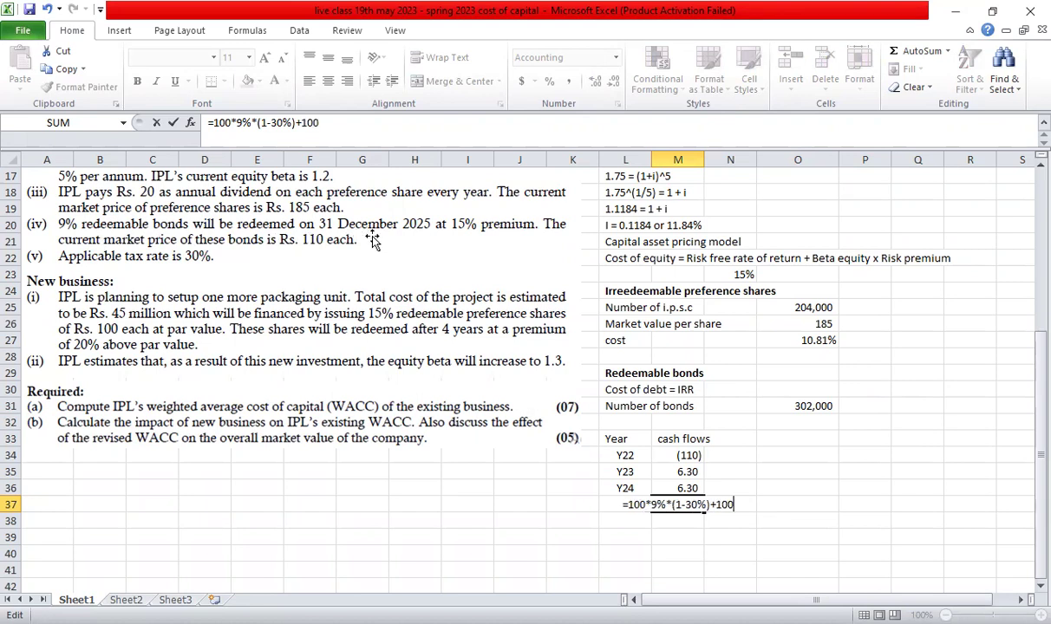
{"action": "type", "text": "1.15"}
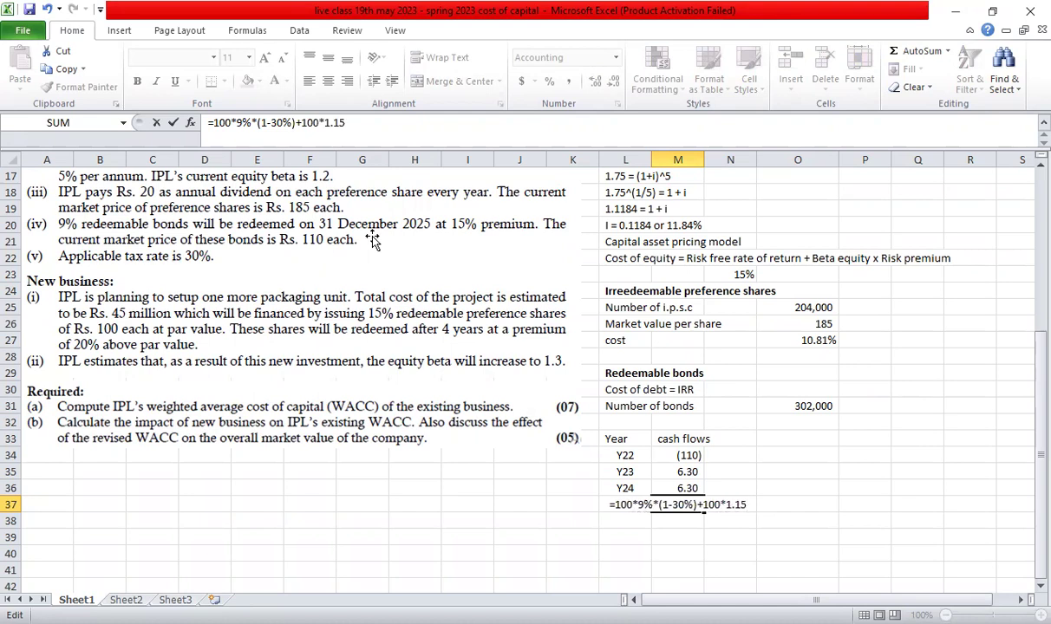
{"action": "key", "text": "Return"}
{"action": "key", "text": "Up"}
{"action": "key", "text": "F2"}
{"action": "key", "text": "Escape"}
{"action": "key", "text": "F2"}
{"action": "key", "text": "Return"}
Add the column heading "DF @ 10%" in N33, beside the cash flows heading
{"action": "key", "text": "Up"}
{"action": "key", "text": "Up"}
{"action": "key", "text": "Up"}
{"action": "key", "text": "Up"}
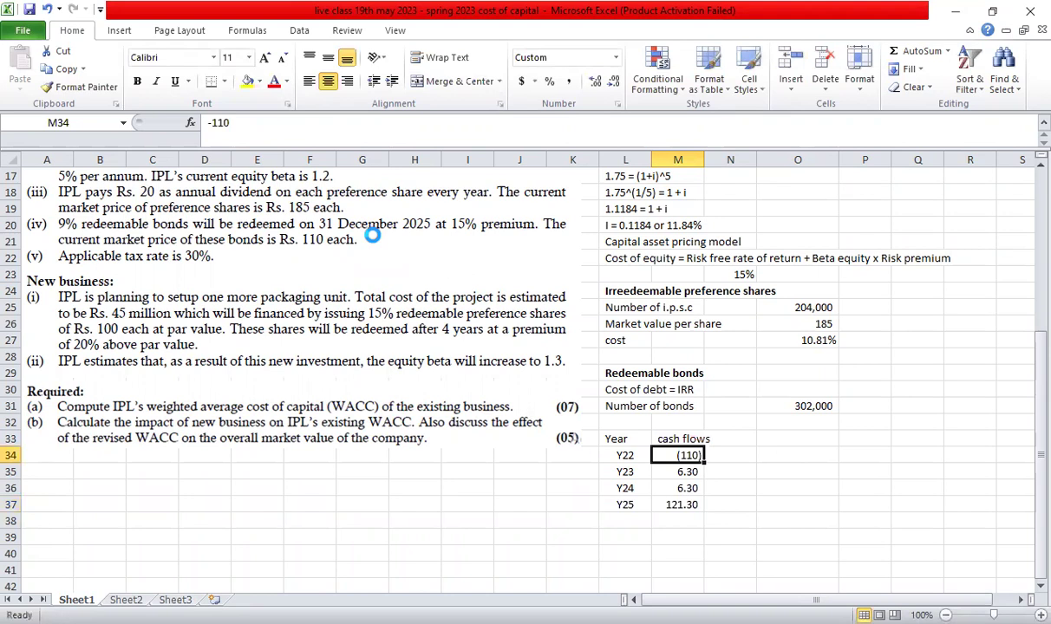
{"action": "key", "text": "Right"}
{"action": "key", "text": "Up"}
{"action": "type", "text": "DF"}
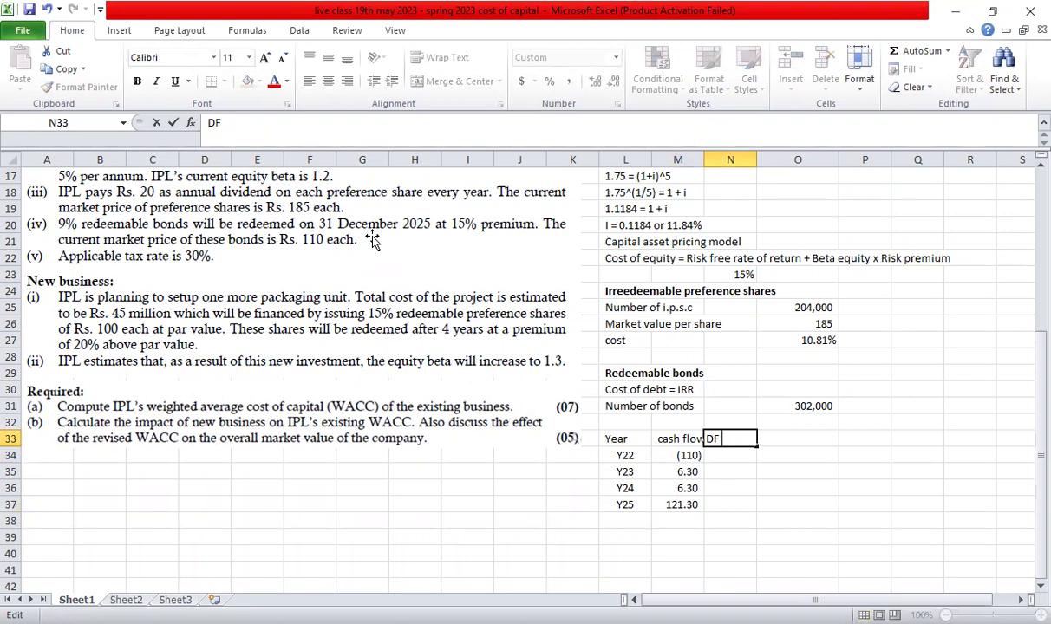
{"action": "type", "text": " @ 10%"}
{"action": "key", "text": "Return"}
Enter the Y22 discount factor formula =1/(1+10%)^0 in N34
{"action": "type", "text": "="}
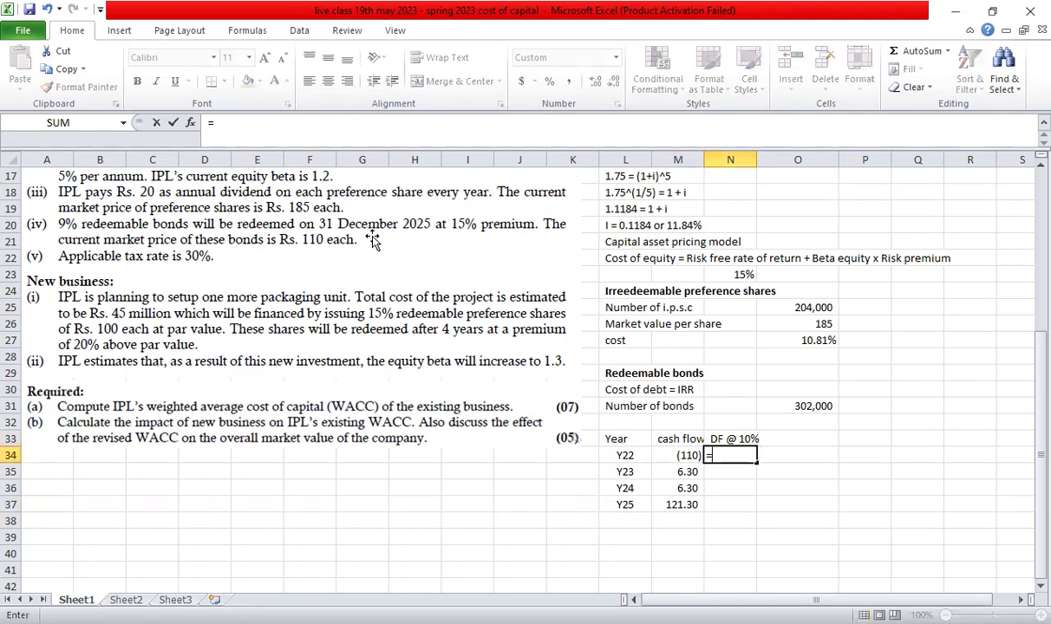
{"action": "type", "text": "1/(1+"}
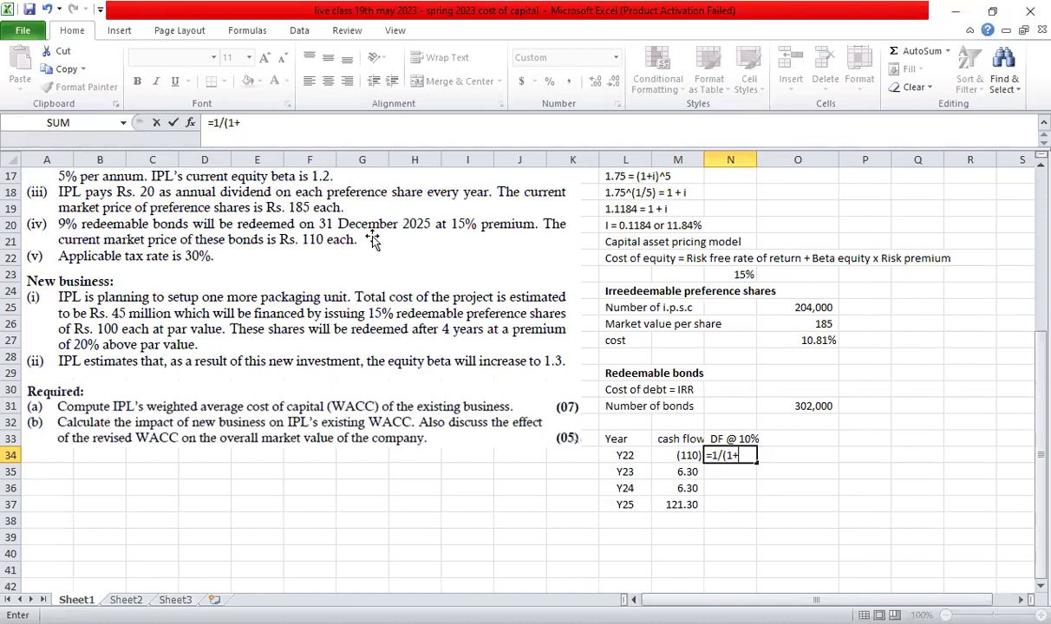
{"action": "type", "text": "10%)^0"}
{"action": "key", "text": "Return"}
Copy the Y22 discount factor into N35 and change its exponent to 1 for Y23
{"action": "key", "text": "Up"}
{"action": "key", "text": "ctrl+c"}
{"action": "key", "text": "Down"}
{"action": "key", "text": "Return"}
Copy the Y23 discount factor into N36 and change its exponent to 2 for Y24
{"action": "key", "text": "Up"}
{"action": "key", "text": "ctrl+c"}
{"action": "key", "text": "Down"}
{"action": "key", "text": "ctrl+v"}
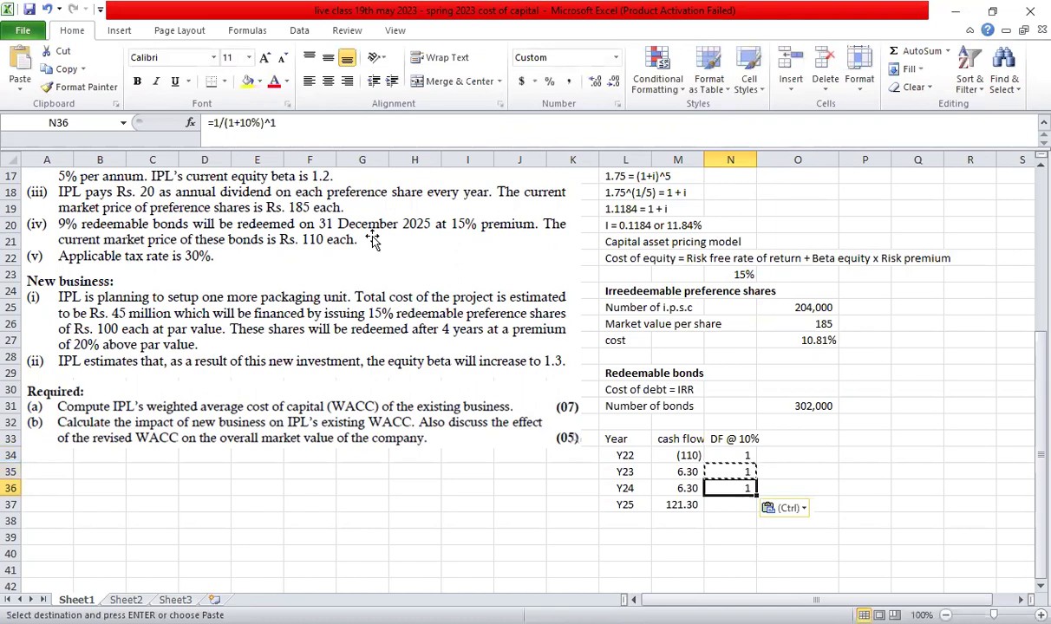
{"action": "key", "text": "F2"}
{"action": "key", "text": "BackSpace"}
{"action": "type", "text": "2"}
{"action": "key", "text": "Return"}
Copy the Y24 discount factor into N37 and change its exponent to 3 for Y25
{"action": "key", "text": "Up"}
{"action": "key", "text": "ctrl+c"}
{"action": "key", "text": "Down"}
{"action": "key", "text": "ctrl+v"}
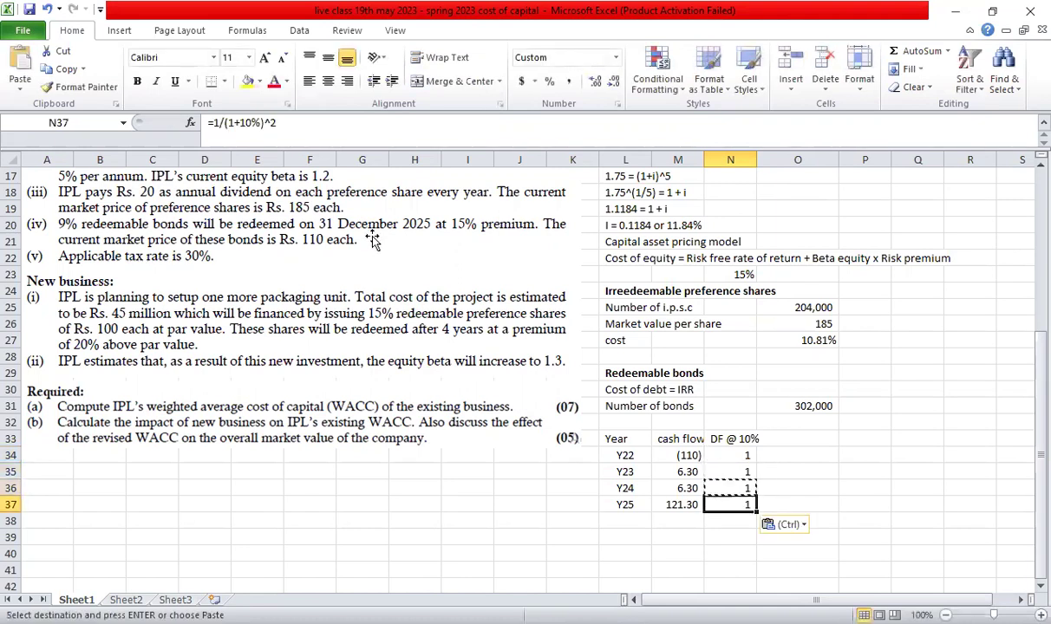
{"action": "key", "text": "F2"}
{"action": "key", "text": "BackSpace"}
{"action": "type", "text": "3"}
{"action": "key", "text": "Return"}
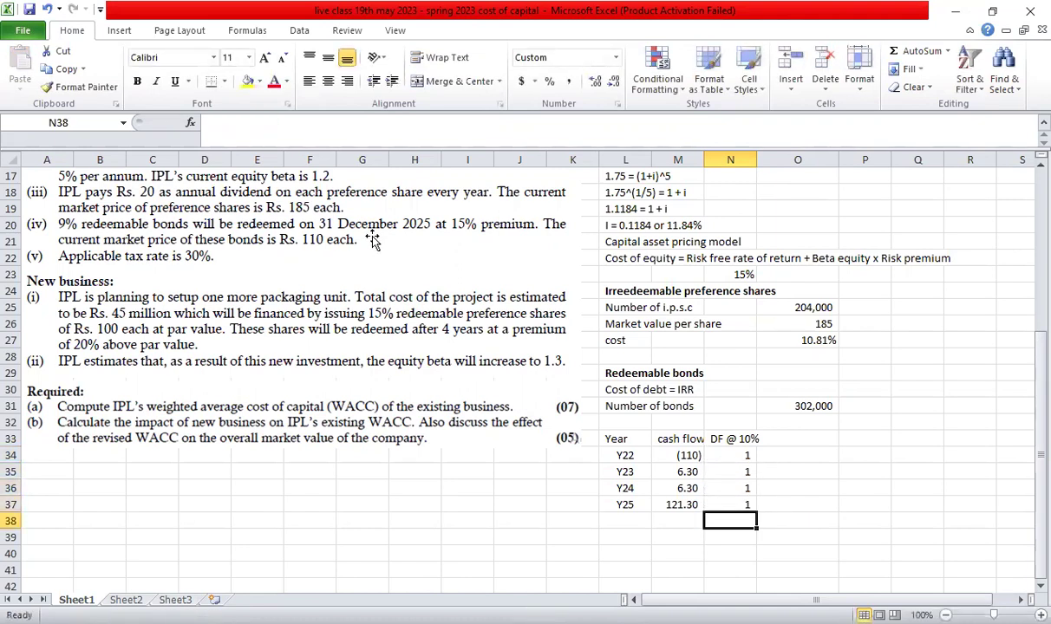
Format the 10% discount factors in N34:N37 to show two decimal places
{"action": "key", "text": "Up"}
{"action": "key", "text": "shift+Up"}
{"action": "key", "text": "shift+Up"}
{"action": "key", "text": "shift+Up"}
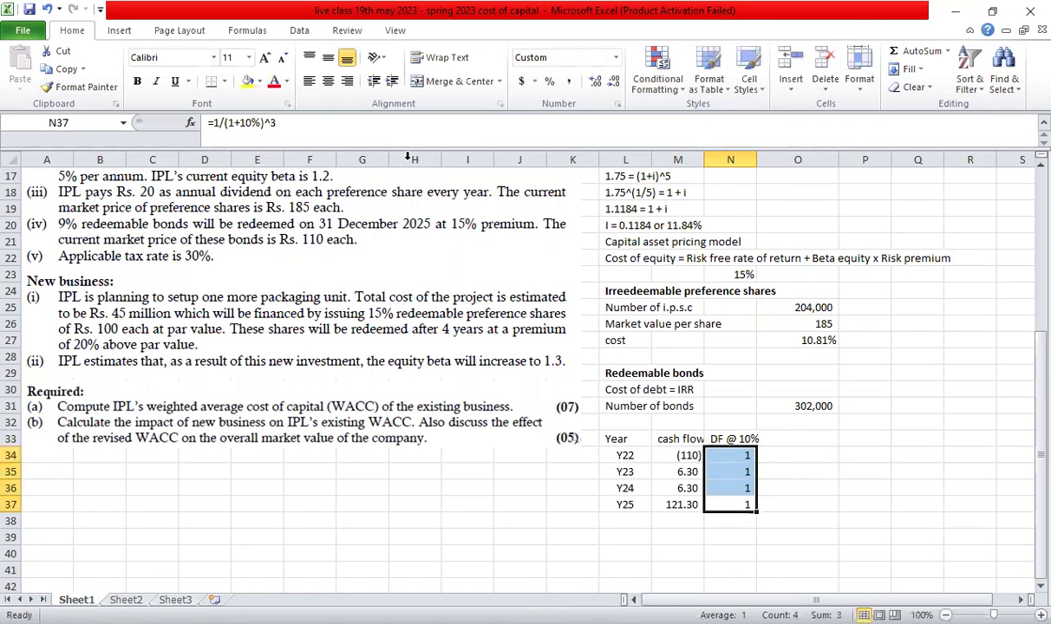
{"action": "left_click", "coordinate": [568, 80]}
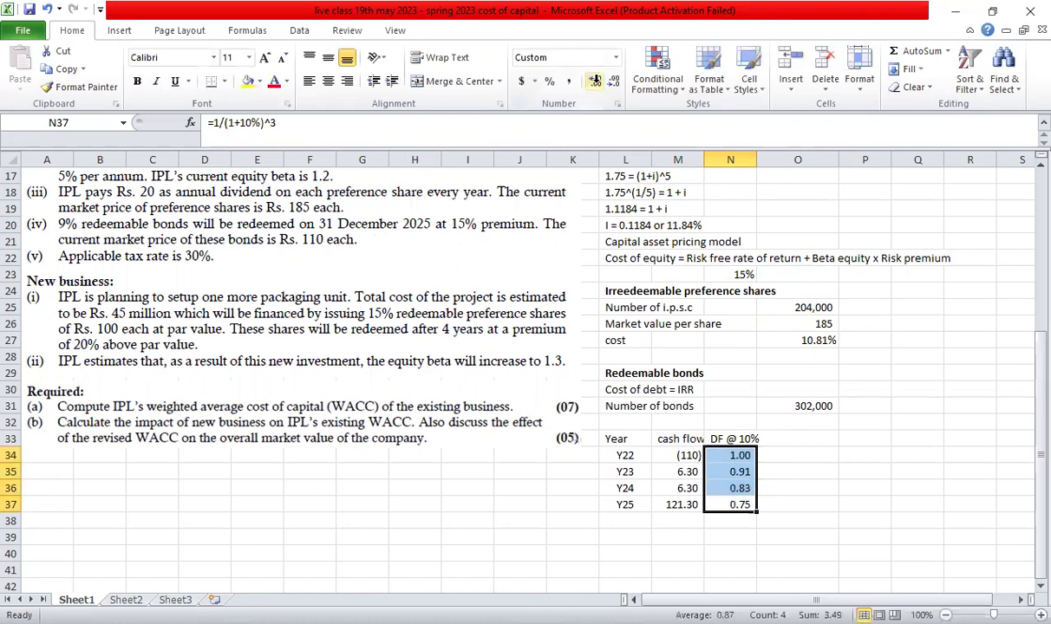
Add the column heading "PV" in O33, beside the 10% discount factor heading
{"action": "left_click", "coordinate": [800, 456]}
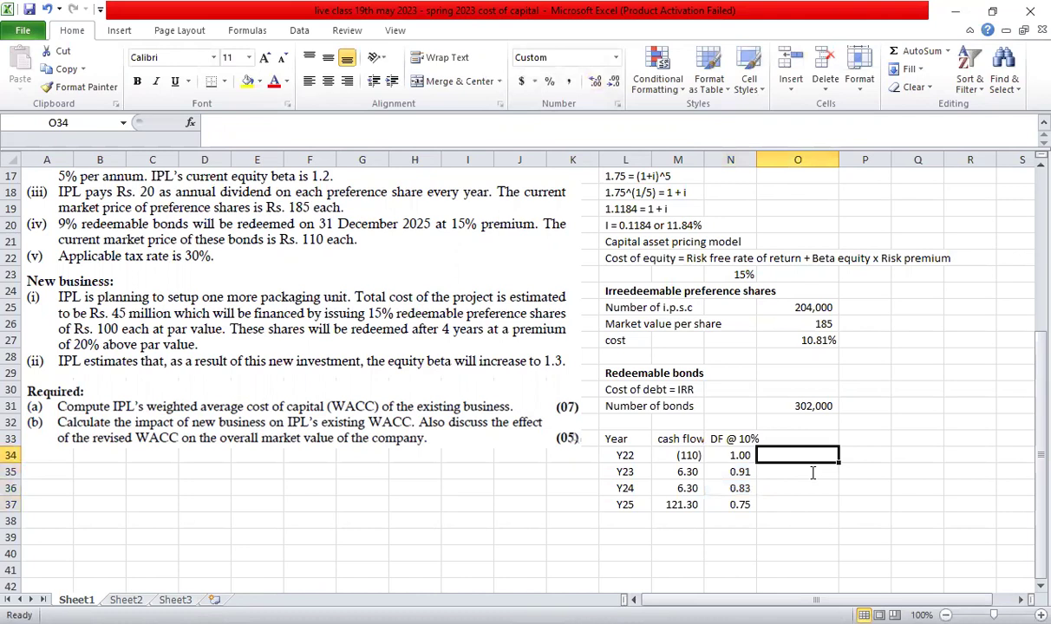
{"action": "left_click", "coordinate": [813, 439]}
{"action": "type", "text": "PV"}
{"action": "key", "text": "Return"}
Calculate the Y22 present value in O34 as cash flow times discount factor, =M34*N34
{"action": "type", "text": "="}
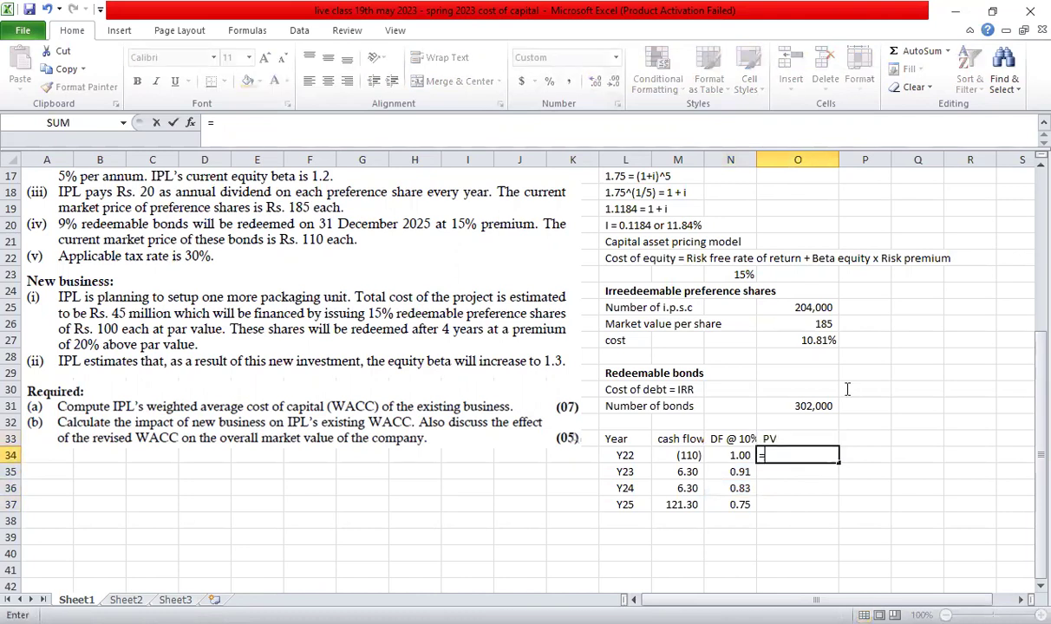
{"action": "key", "text": "Left"}
{"action": "key", "text": "Left"}
{"action": "type", "text": "*"}
{"action": "key", "text": "Left"}
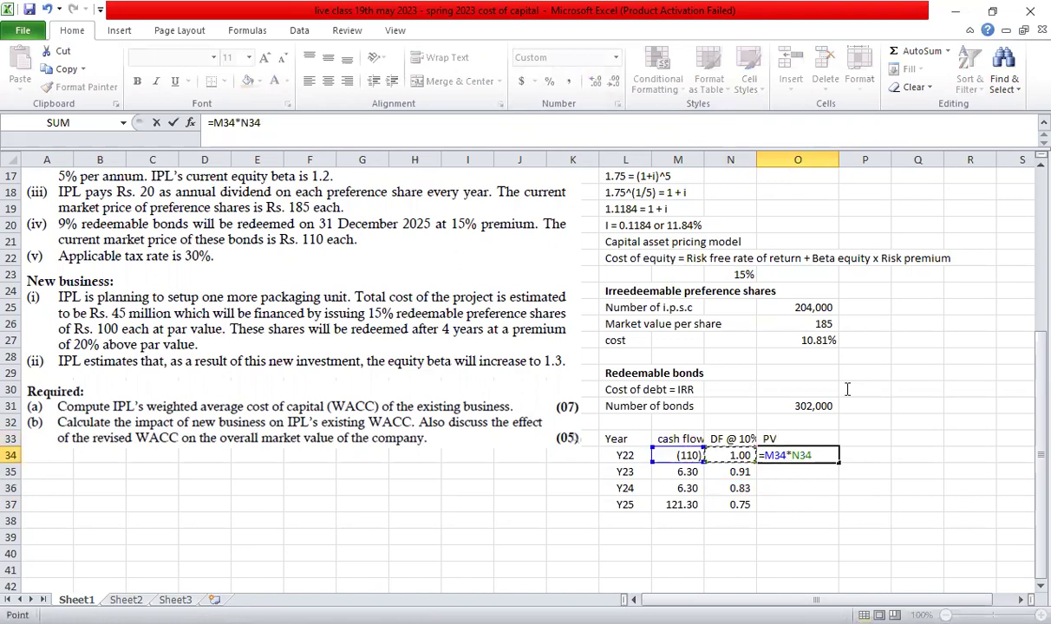
{"action": "key", "text": "Return"}
Copy the Y22 present value formula from O34 into O35:O37 for Y23 to Y25
{"action": "key", "text": "Up"}
{"action": "key", "text": "ctrl+c"}
{"action": "key", "text": "Down"}
{"action": "key", "text": "ctrl+v"}
{"action": "key", "text": "Down"}
{"action": "key", "text": "ctrl+v"}
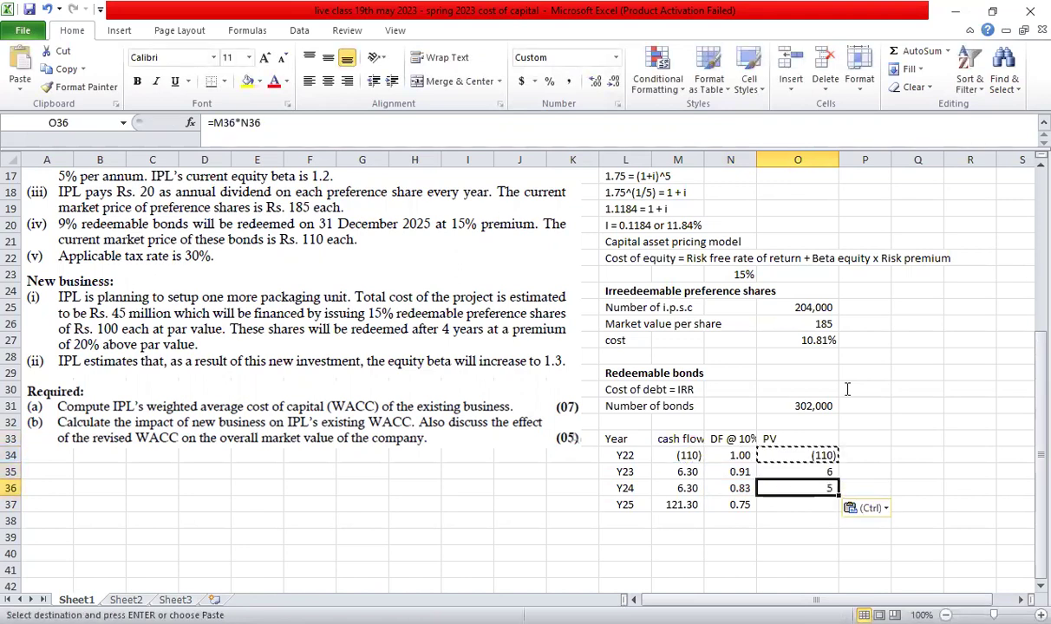
{"action": "key", "text": "Down"}
{"action": "key", "text": "ctrl+v"}
{"action": "key", "text": "Down"}
{"action": "key", "text": "Escape"}
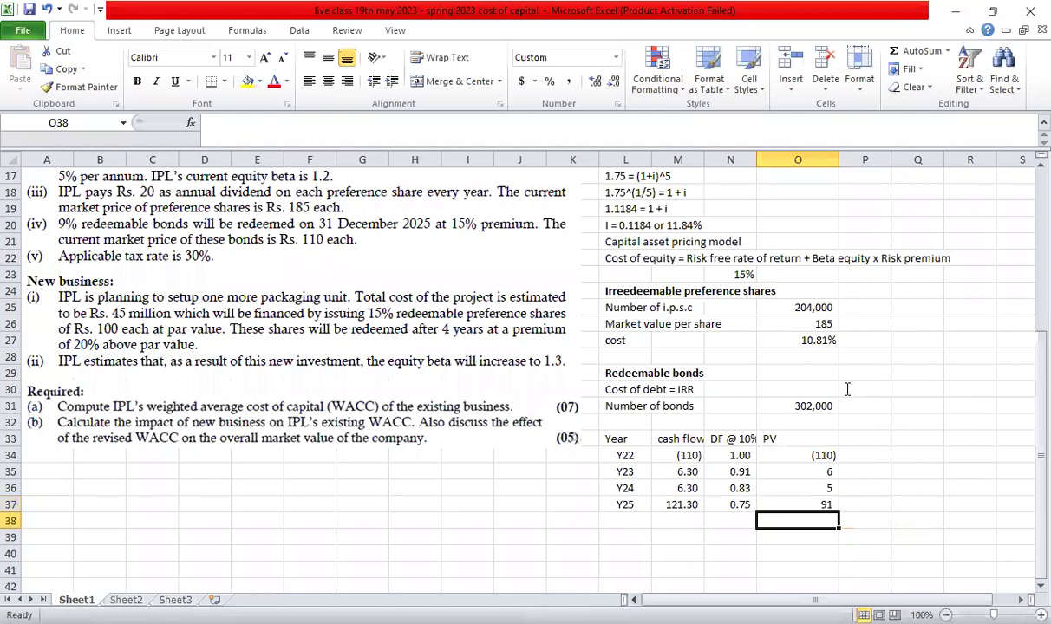
Total the present values in O38 with =SUM(O34:O37) and show O34:O38 with two decimal places
{"action": "key", "text": "alt+equal"}
{"action": "key", "text": "Return"}
{"action": "key", "text": "Up"}
{"action": "key", "text": "shift+Up"}
{"action": "key", "text": "shift+Up"}
{"action": "key", "text": "shift+Up"}
{"action": "key", "text": "shift+Up"}
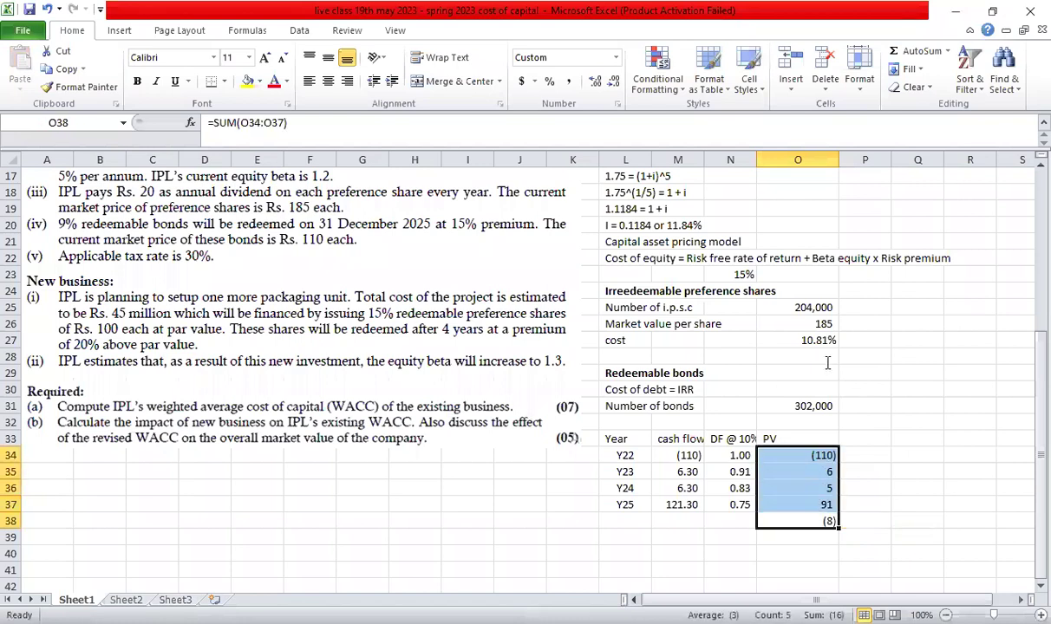
{"action": "left_click", "coordinate": [596, 81]}
{"action": "left_click", "coordinate": [596, 81]}
{"action": "key", "text": "Right"}
{"action": "key", "text": "Right"}
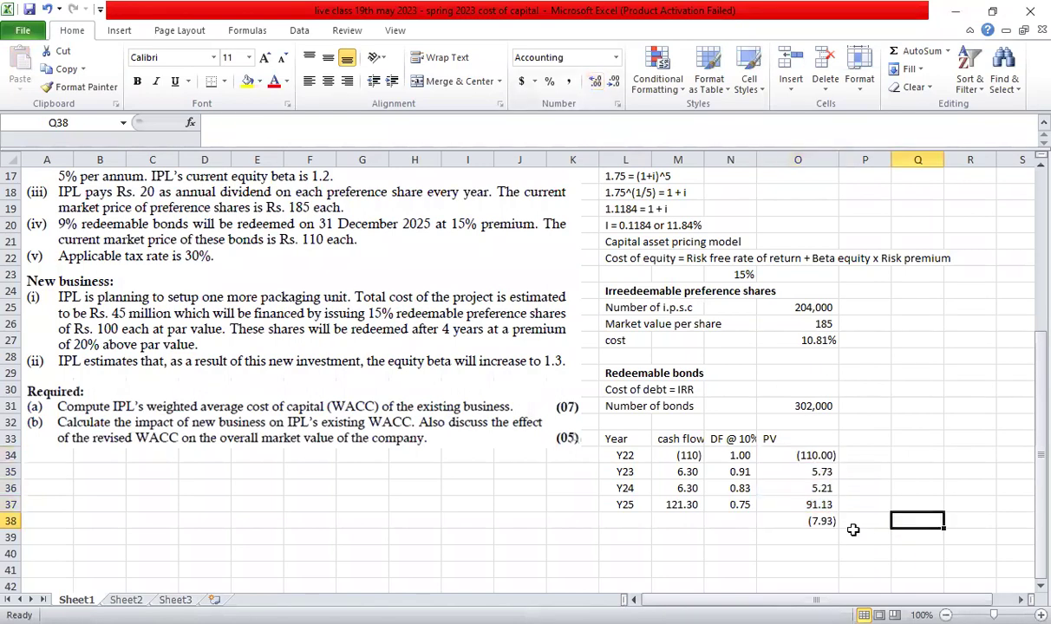
{"action": "left_click", "coordinate": [831, 524]}
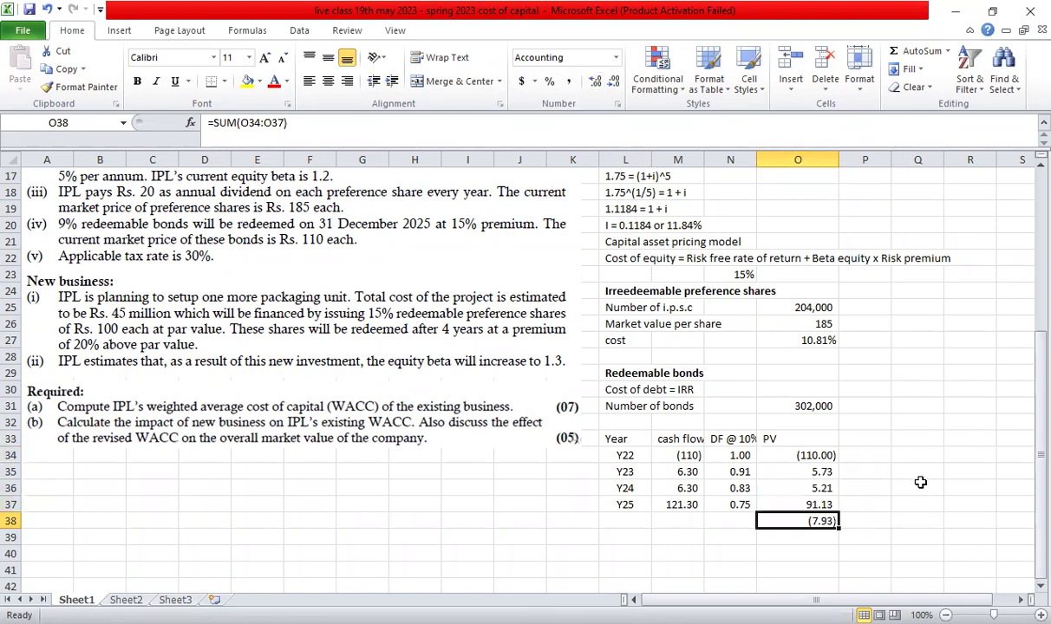
Add the column heading "DF @ 7%" in P33, beside the PV heading
{"action": "scroll", "coordinate": [921, 479], "scroll_direction": "down", "scroll_amount": 2}
{"action": "left_click", "coordinate": [865, 340]}
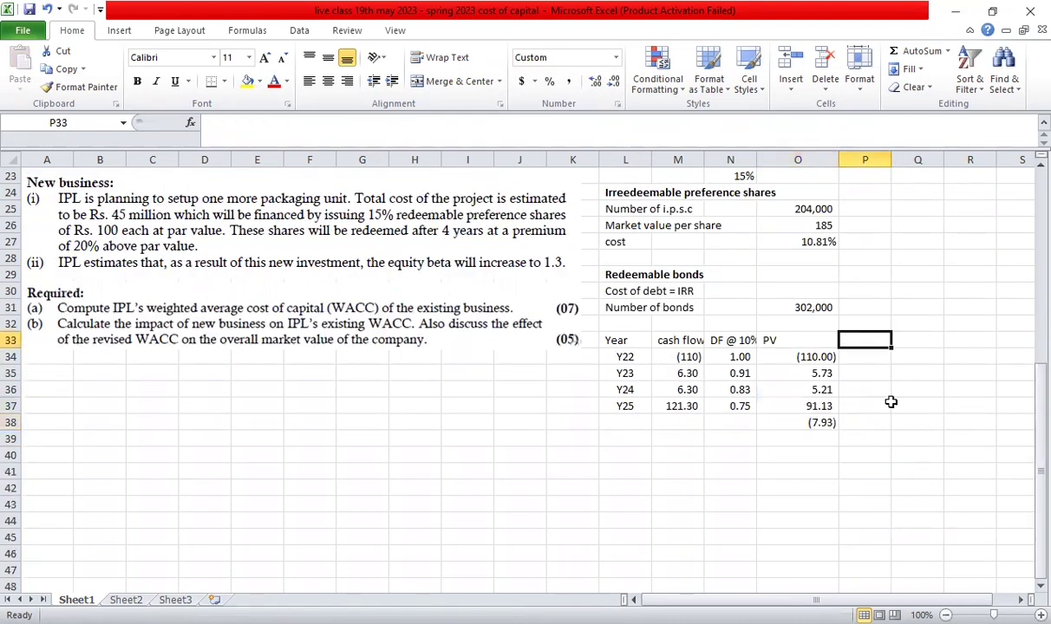
{"action": "type", "text": "DF"}
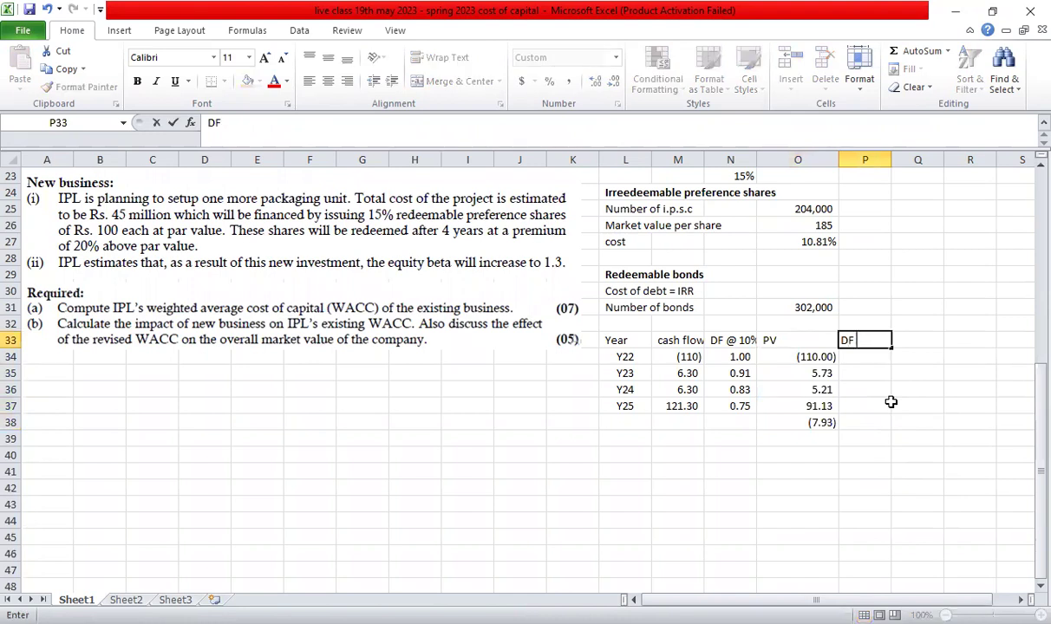
{"action": "type", "text": " @"}
{"action": "type", "text": "7%"}
{"action": "key", "text": "Return"}
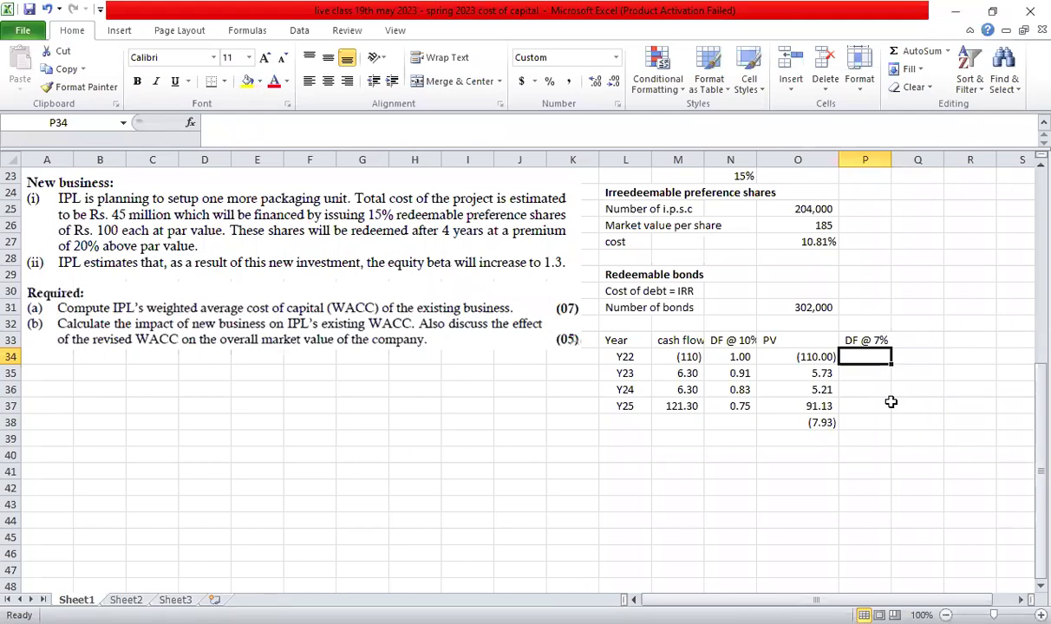
Enter the Y22 discount factor formula at 7%, =1/(1+7%)^0, in P34
{"action": "type", "text": "="}
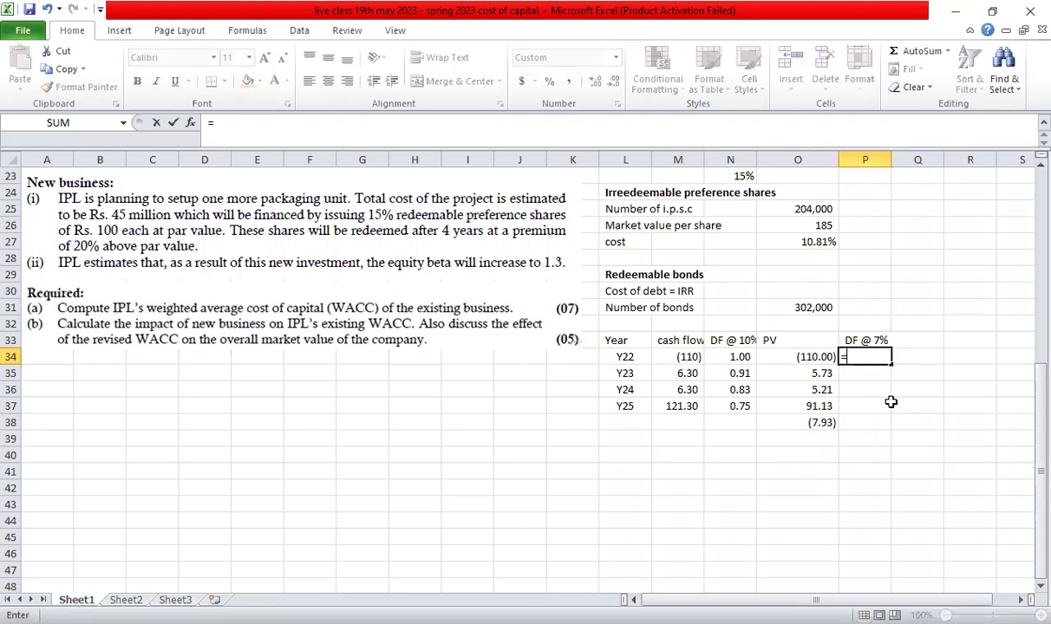
{"action": "type", "text": "1/(1+7%)"}
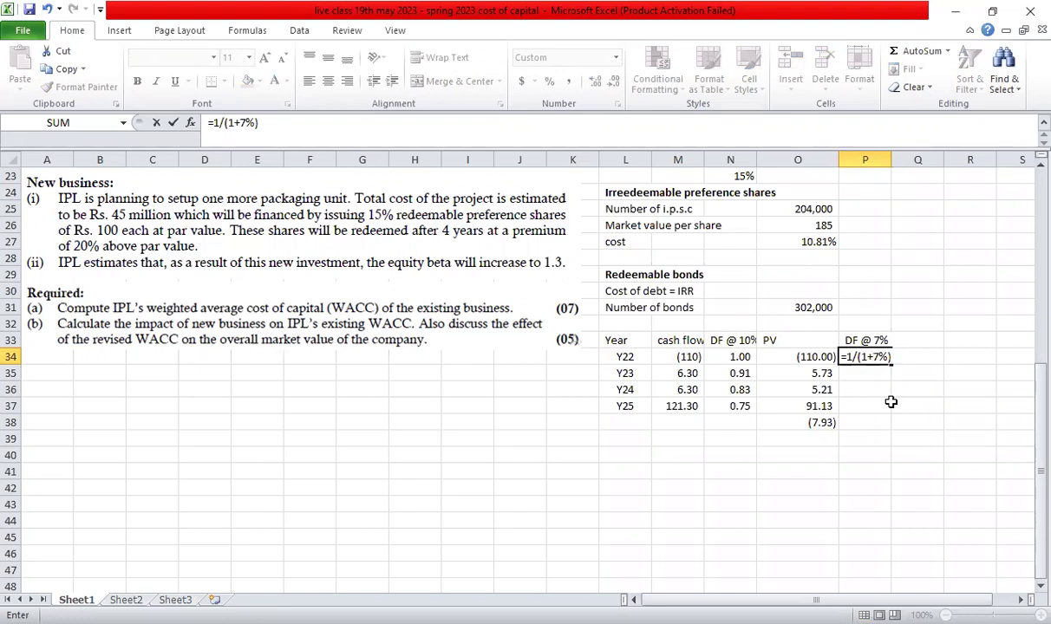
{"action": "type", "text": "^0"}
{"action": "key", "text": "Return"}
Copy the Y22 7% discount factor into P35 and change its exponent to 1 for Y23
{"action": "key", "text": "Up"}
{"action": "key", "text": "ctrl+c"}
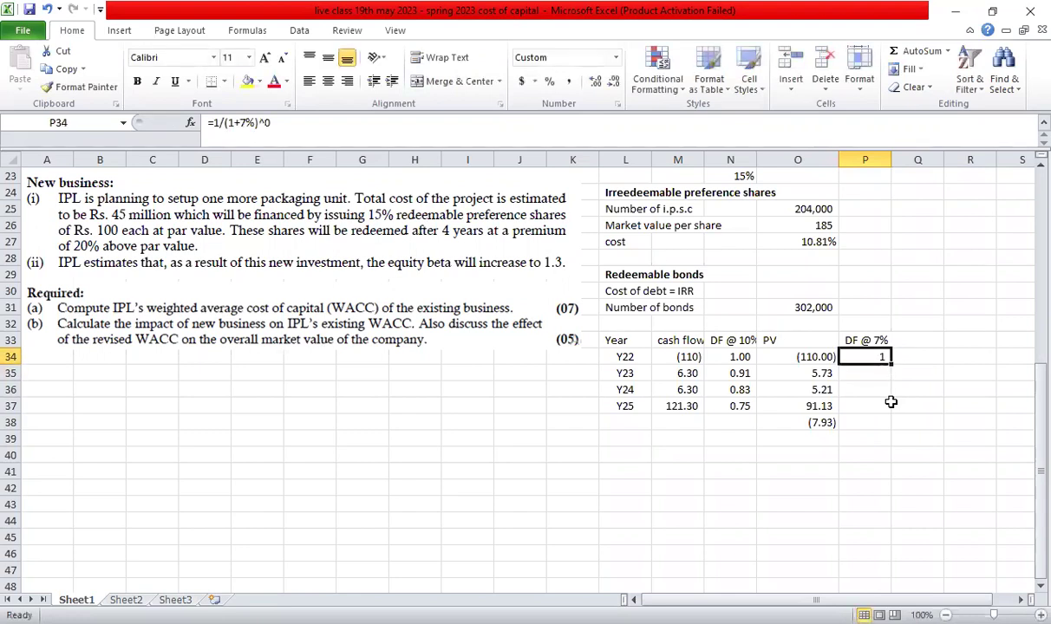
{"action": "key", "text": "Down"}
{"action": "key", "text": "ctrl+v"}
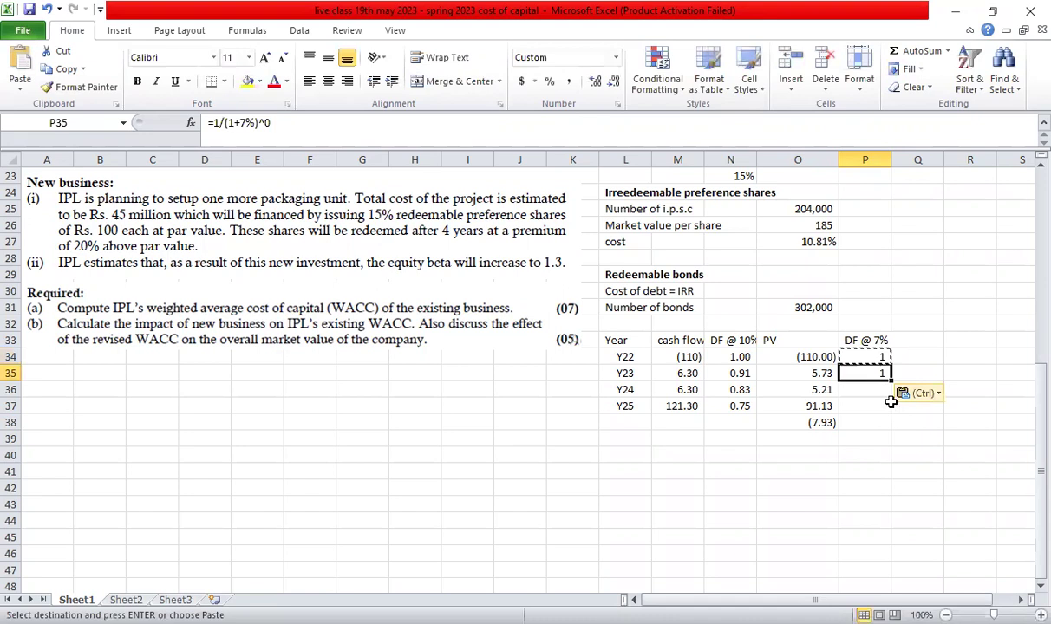
{"action": "key", "text": "F2"}
{"action": "key", "text": "BackSpace"}
{"action": "type", "text": "1"}
{"action": "key", "text": "Return"}
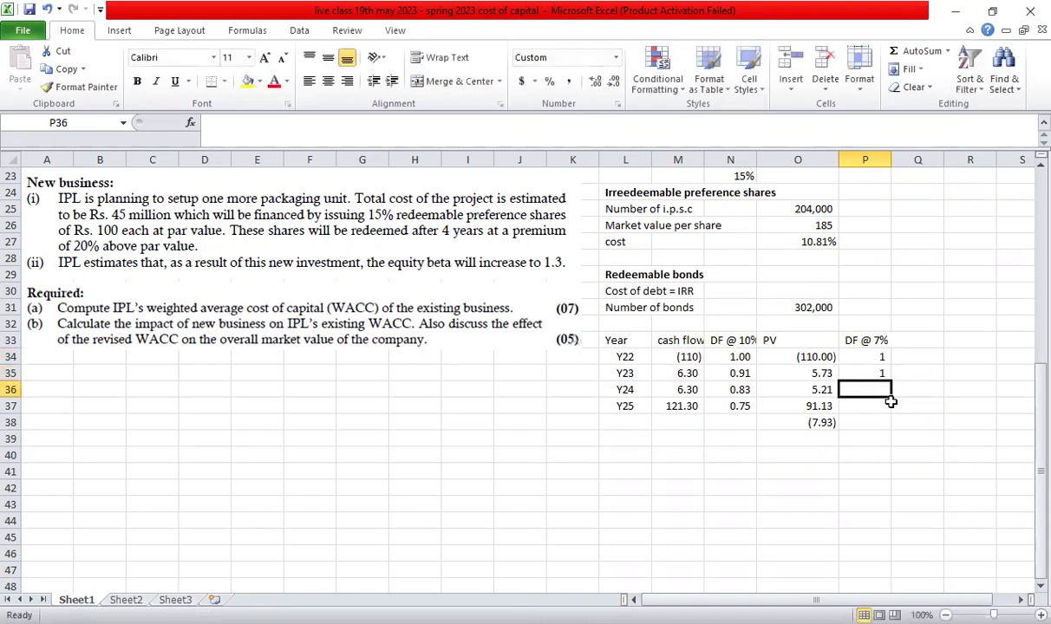
{"action": "key", "text": "Up"}
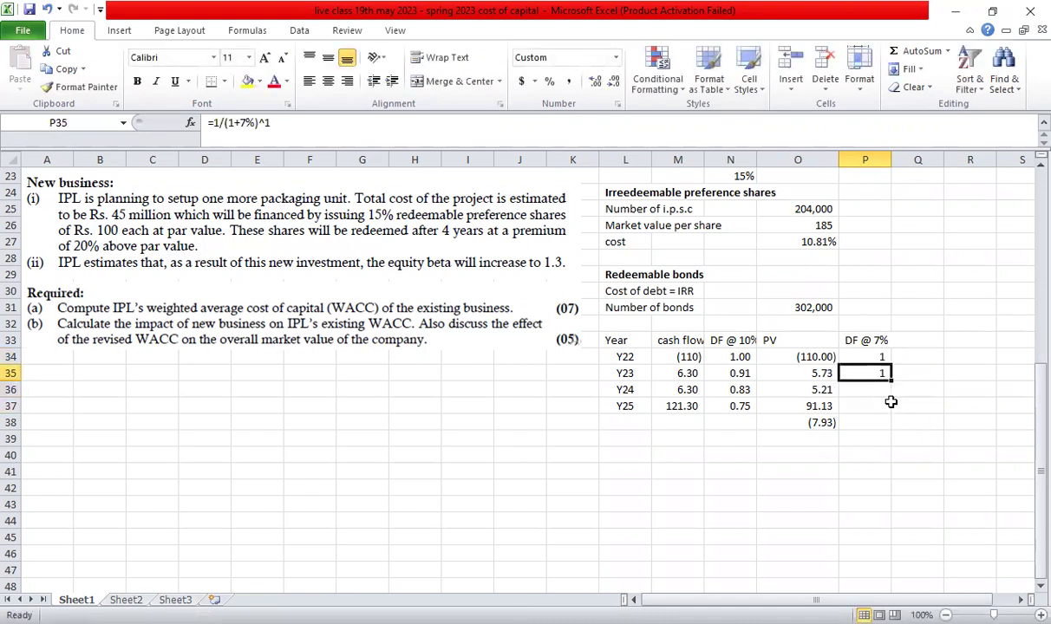
Copy the 7% discount factor formula into P36 and P37, with exponent 2 for Y24 and 3 for Y25
{"action": "key", "text": "ctrl+c"}
{"action": "key", "text": "Down"}
{"action": "key", "text": "ctrl+v"}
{"action": "key", "text": "Down"}
{"action": "key", "text": "ctrl+v"}
{"action": "key", "text": "Up"}
{"action": "key", "text": "F2"}
{"action": "key", "text": "BackSpace"}
{"action": "type", "text": "3"}
{"action": "key", "text": "Return"}
{"action": "key", "text": "F2"}
{"action": "key", "text": "BackSpace"}
{"action": "type", "text": "3"}
{"action": "key", "text": "Return"}
Show the 7% discount factors in P34:P37 in comma style with two decimal places
{"action": "key", "text": "Right"}
{"action": "key", "text": "Up"}
{"action": "key", "text": "Up"}
{"action": "key", "text": "Left"}
{"action": "key", "text": "Up"}
{"action": "key", "text": "Up"}
{"action": "key", "text": "shift+Down"}
{"action": "key", "text": "shift+Down"}
{"action": "key", "text": "shift+Down"}
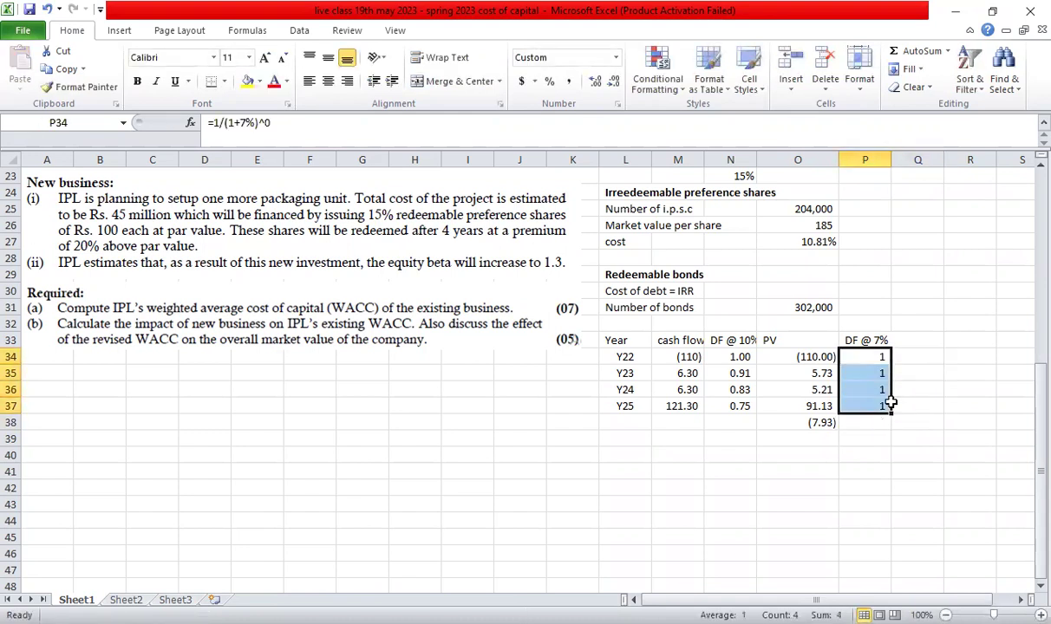
{"action": "left_click", "coordinate": [568, 81]}
Calculate the Y22 present value at 7% in Q34 with =P34*M34
{"action": "left_click", "coordinate": [921, 364]}
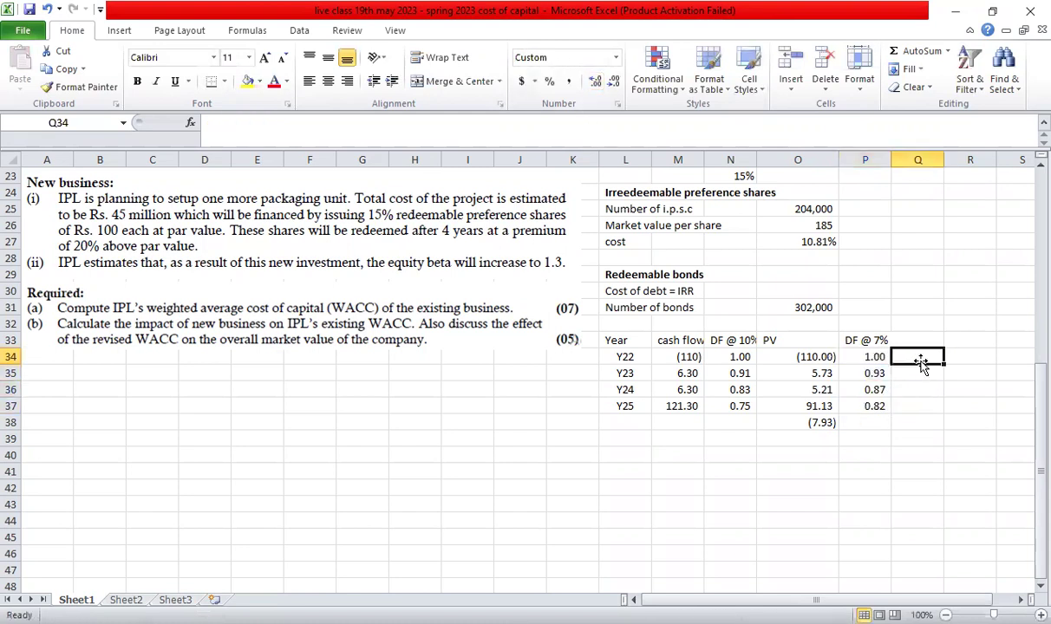
{"action": "type", "text": "="}
{"action": "key", "text": "Left"}
{"action": "type", "text": "*"}
{"action": "key", "text": "Left"}
{"action": "key", "text": "Left"}
{"action": "key", "text": "Left"}
{"action": "key", "text": "Left"}
{"action": "key", "text": "Left"}
{"action": "key", "text": "Right"}
{"action": "key", "text": "Return"}
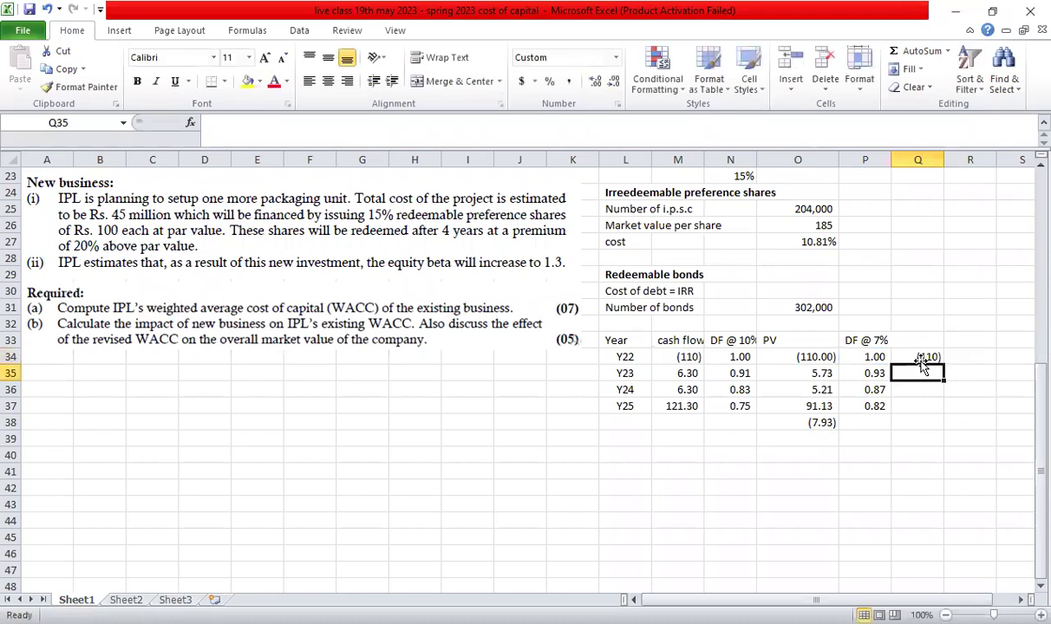
Copy the present value formula from Q34 into Q35:Q37 for Y23 to Y25
{"action": "key", "text": "Up"}
{"action": "key", "text": "ctrl+c"}
{"action": "key", "text": "Down"}
{"action": "key", "text": "ctrl+v"}
{"action": "key", "text": "Down"}
{"action": "key", "text": "ctrl+v"}
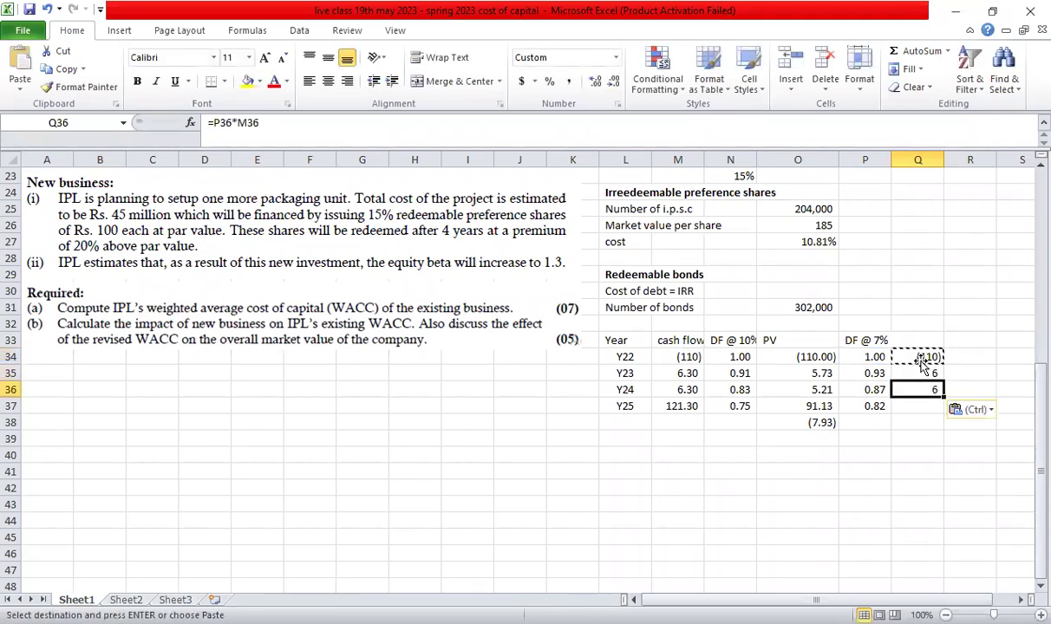
{"action": "key", "text": "Down"}
{"action": "key", "text": "ctrl+v"}
{"action": "key", "text": "Down"}
{"action": "key", "text": "Escape"}
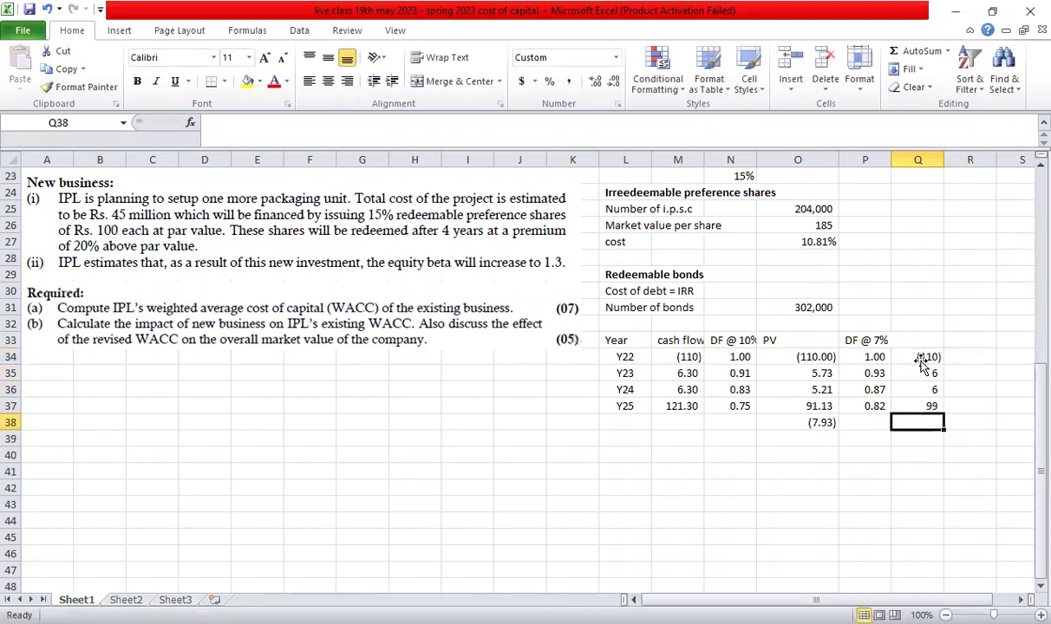
Total the 7% present values in Q38 with =SUM(Q34:Q37) and show Q34:Q38 with two decimal places
{"action": "key", "text": "alt+equal"}
{"action": "key", "text": "ctrl+Return"}
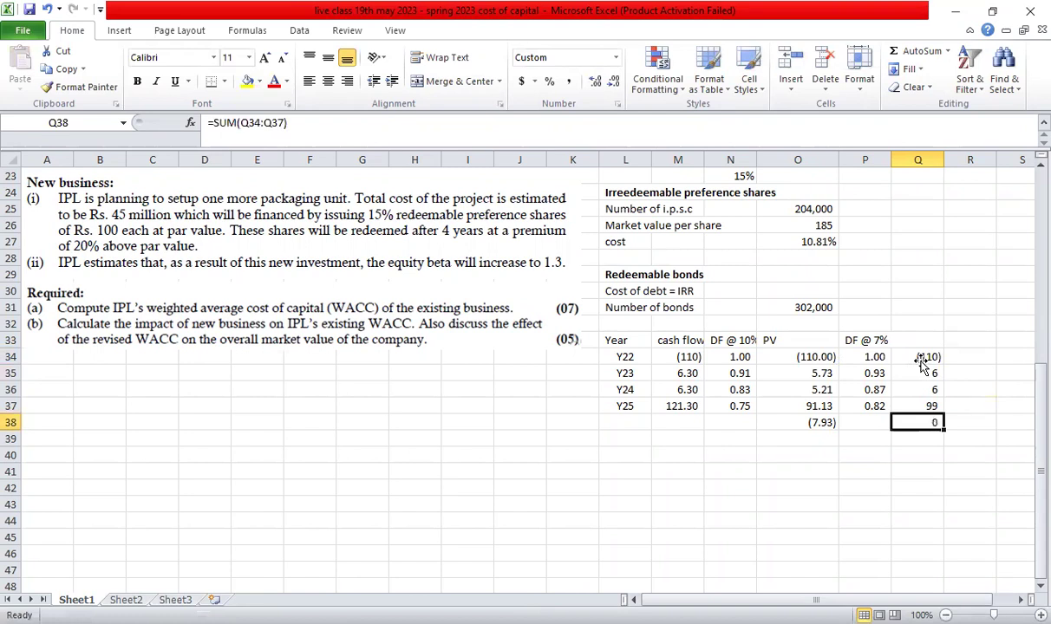
{"action": "left_click", "coordinate": [922, 364], "text": "shift"}
{"action": "left_click", "coordinate": [595, 80]}
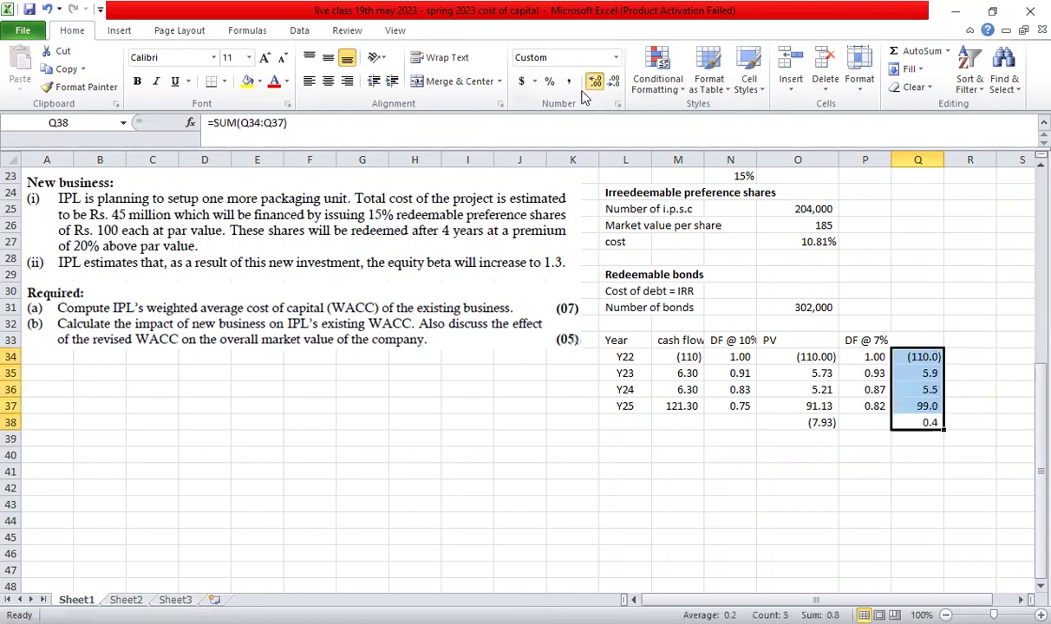
{"action": "left_click", "coordinate": [595, 81]}
Review the redeemable bonds' IRR note and discounting table alongside the bond details in the question
{"action": "left_click", "coordinate": [809, 405]}
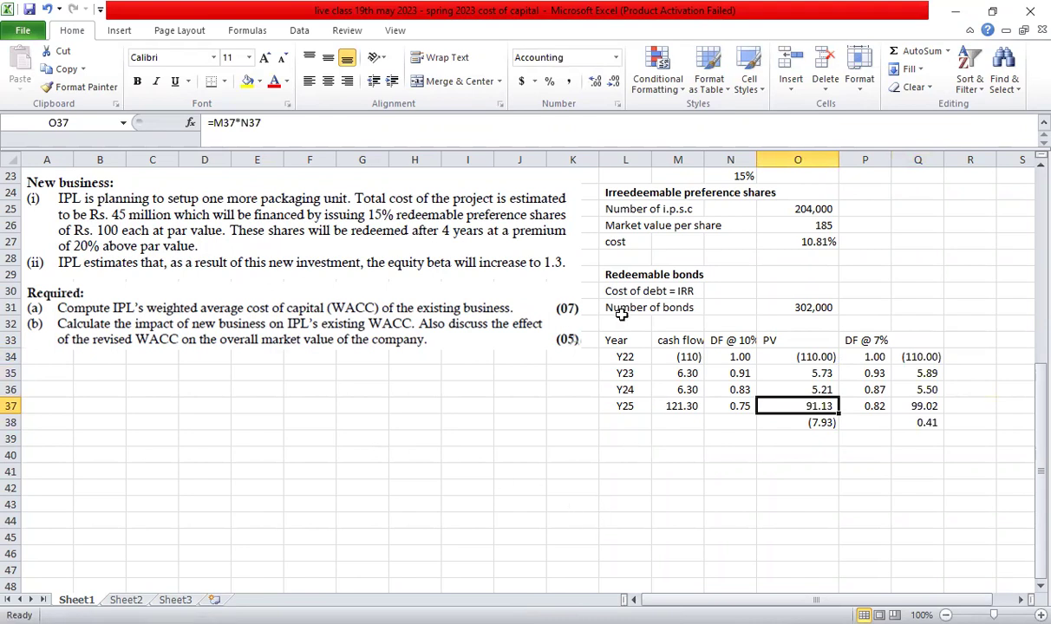
{"action": "double_click", "coordinate": [648, 292]}
{"action": "left_click_drag", "start_coordinate": [649, 291], "coordinate": [698, 293]}
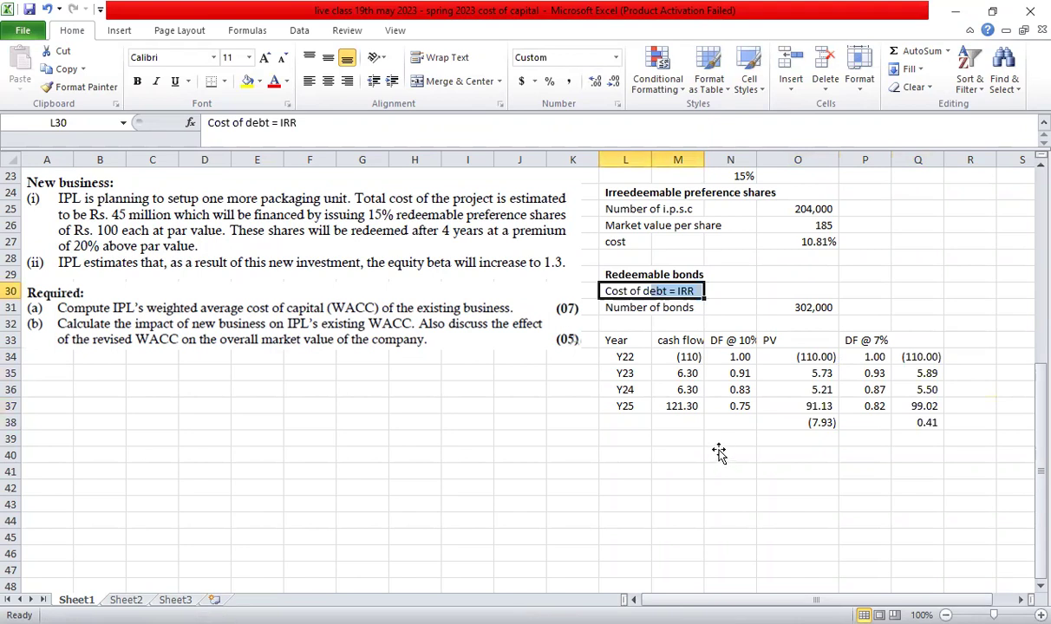
{"action": "left_click_drag", "start_coordinate": [607, 323], "coordinate": [951, 442]}
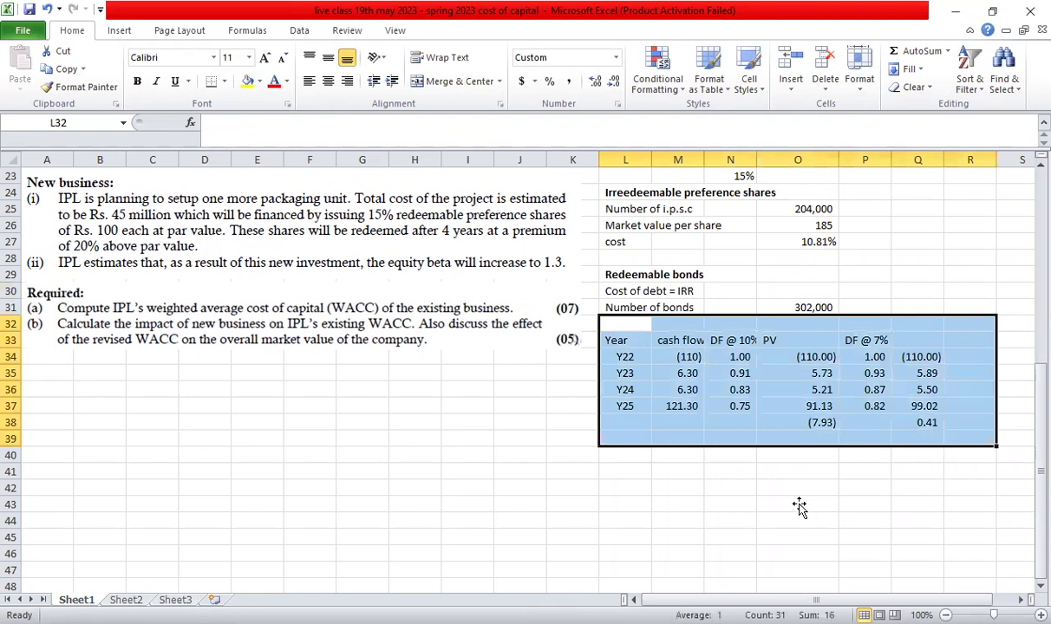
{"action": "left_click", "coordinate": [698, 477]}
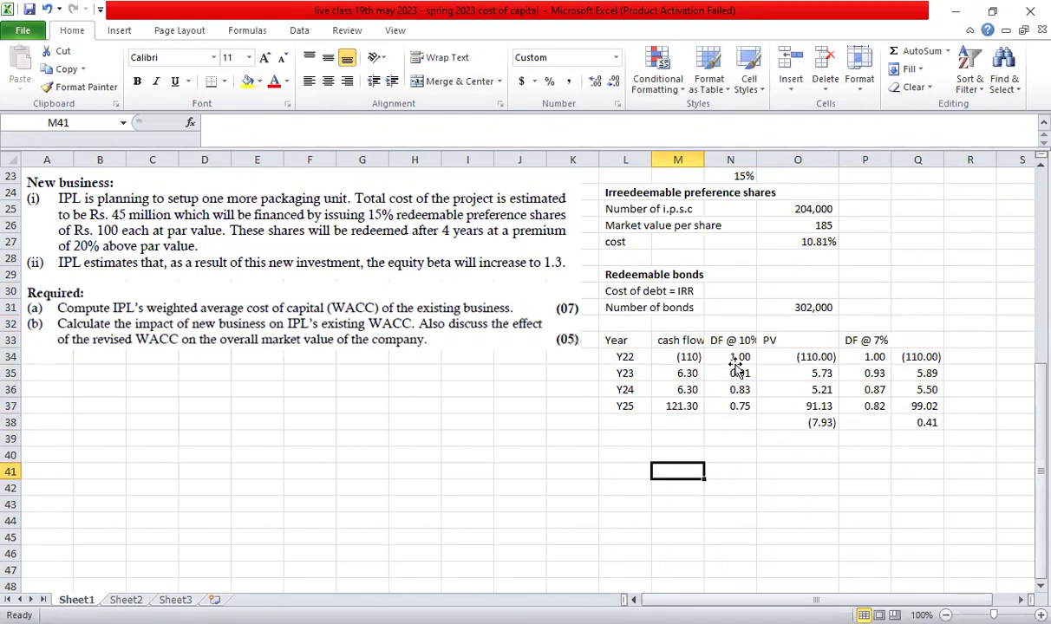
{"action": "left_click", "coordinate": [736, 343]}
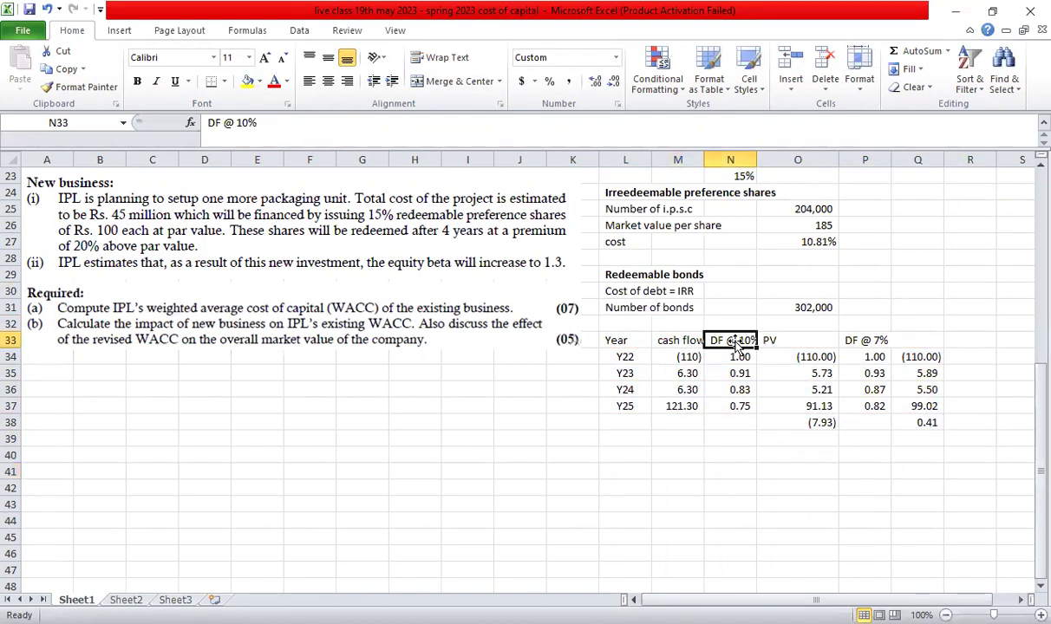
{"action": "left_click", "coordinate": [870, 341]}
{"action": "left_click", "coordinate": [730, 341]}
{"action": "scroll", "coordinate": [312, 418], "scroll_direction": "up", "scroll_amount": 2}
{"action": "scroll", "coordinate": [317, 425], "scroll_direction": "up", "scroll_amount": 3}
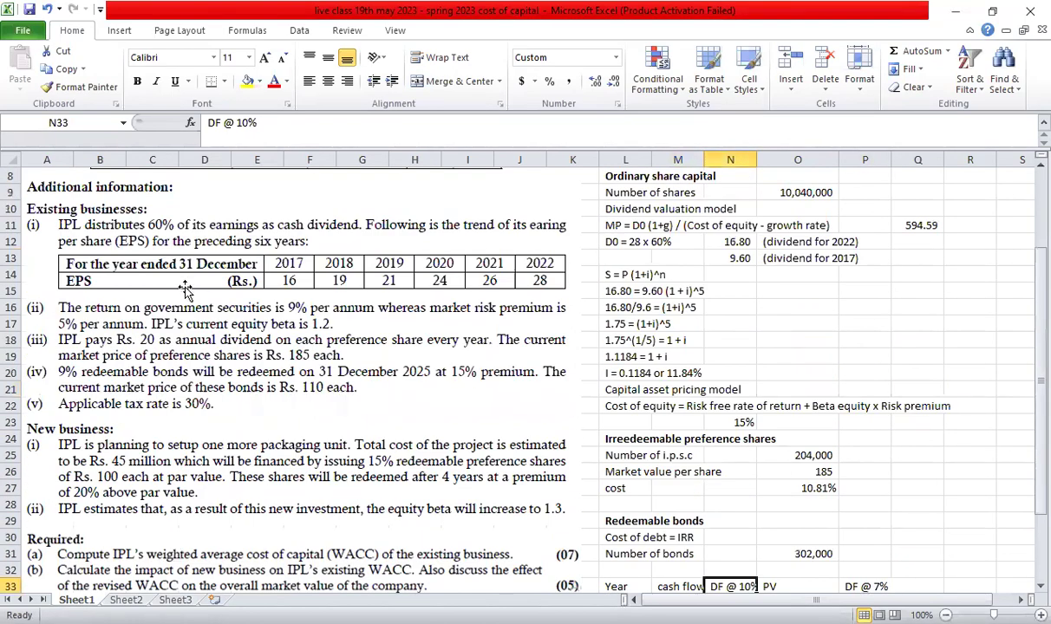
{"action": "scroll", "coordinate": [167, 276], "scroll_direction": "up", "scroll_amount": 2}
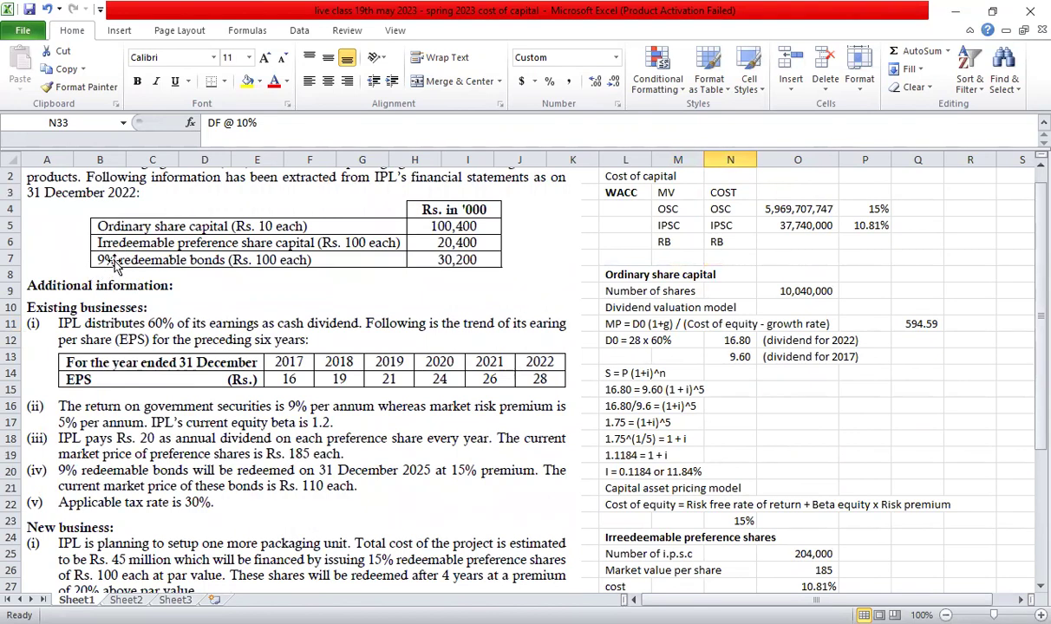
{"action": "scroll", "coordinate": [712, 457], "scroll_direction": "down", "scroll_amount": 6}
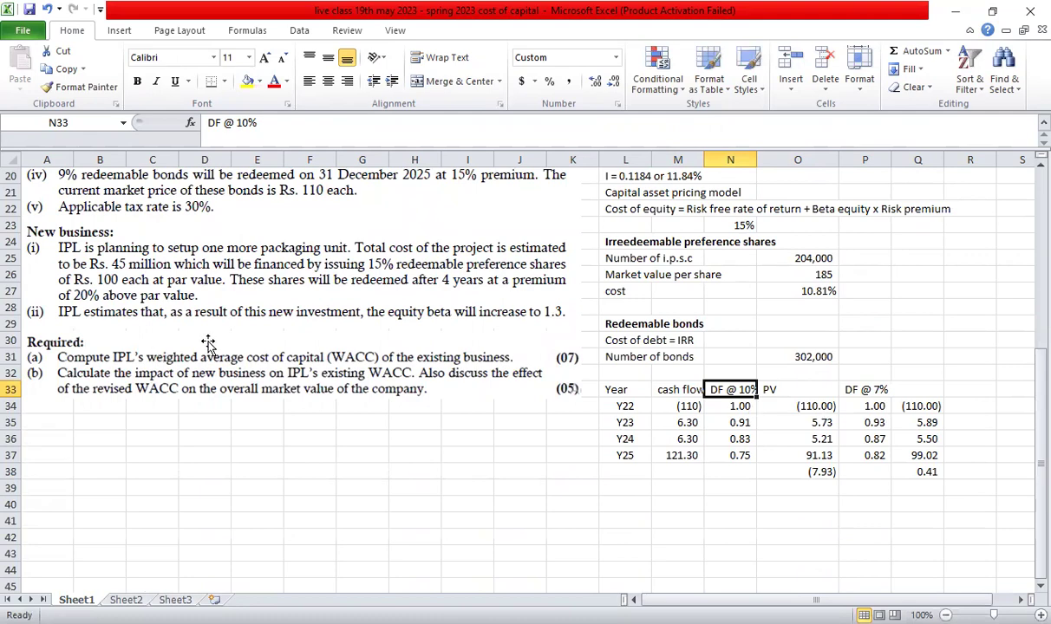
{"action": "scroll", "coordinate": [197, 329], "scroll_direction": "up", "scroll_amount": 5}
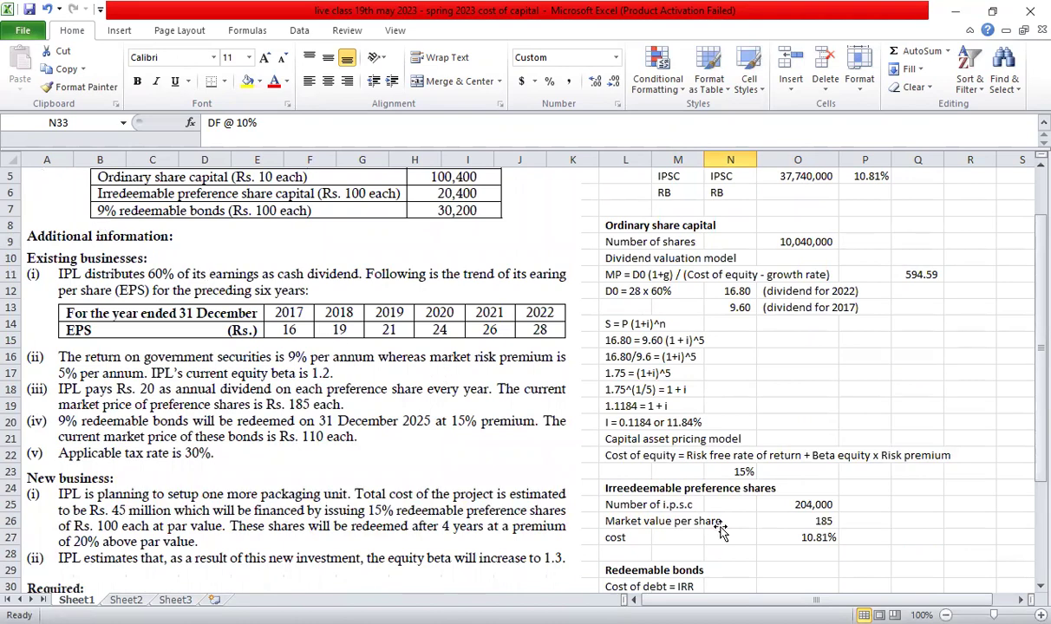
{"action": "scroll", "coordinate": [721, 530], "scroll_direction": "down", "scroll_amount": 5}
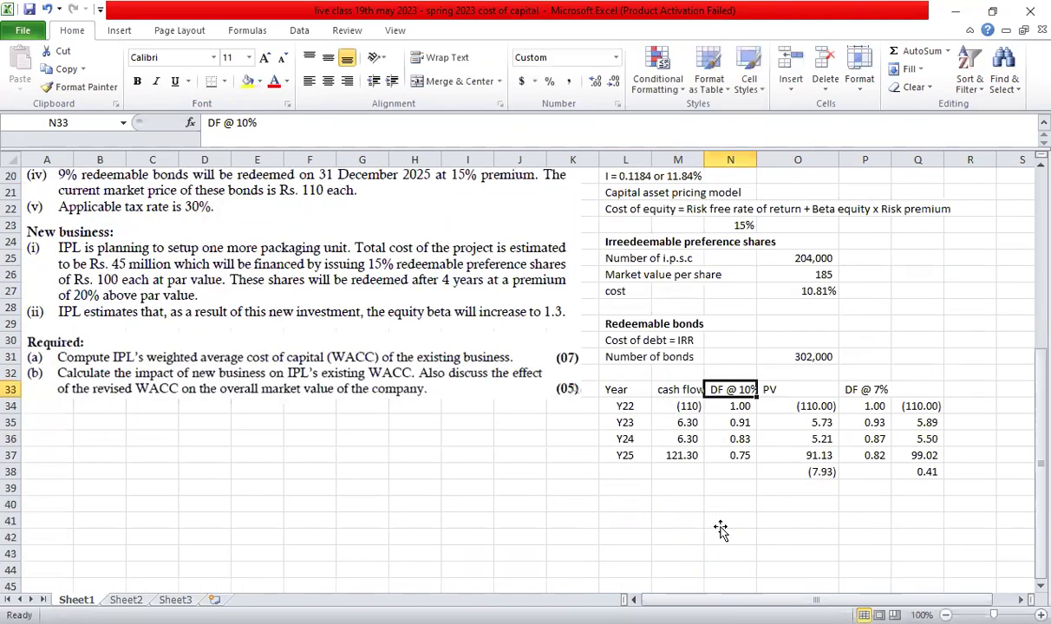
Compare the net present value totals in O38 and Q38 with their 10% and 7% discount rates
{"action": "left_click", "coordinate": [791, 473]}
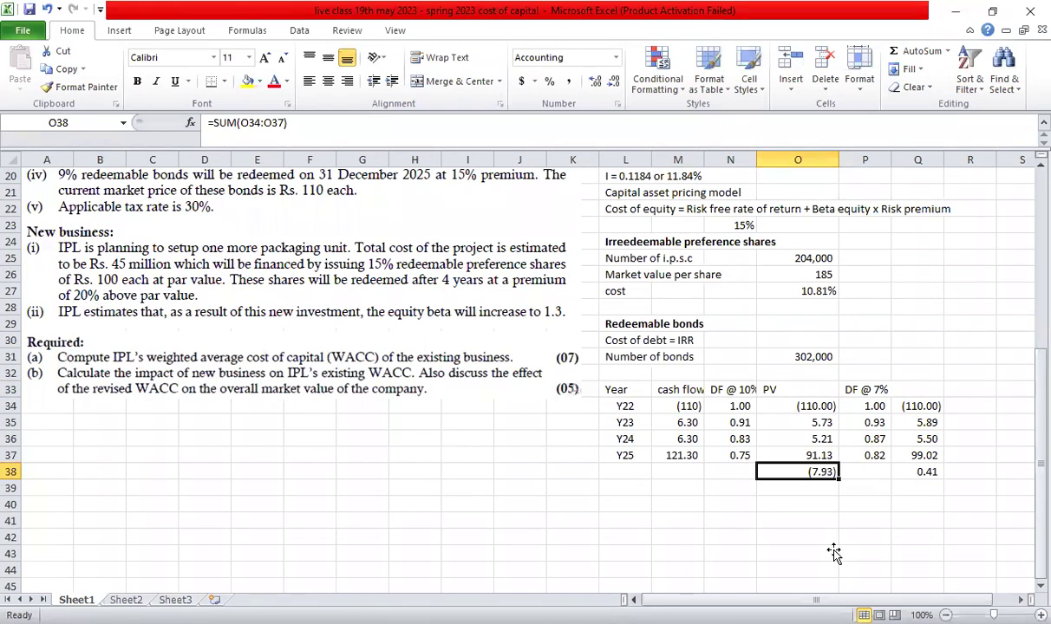
{"action": "left_click", "coordinate": [871, 390]}
{"action": "left_click", "coordinate": [743, 389]}
{"action": "left_click", "coordinate": [865, 390]}
{"action": "left_click", "coordinate": [928, 471]}
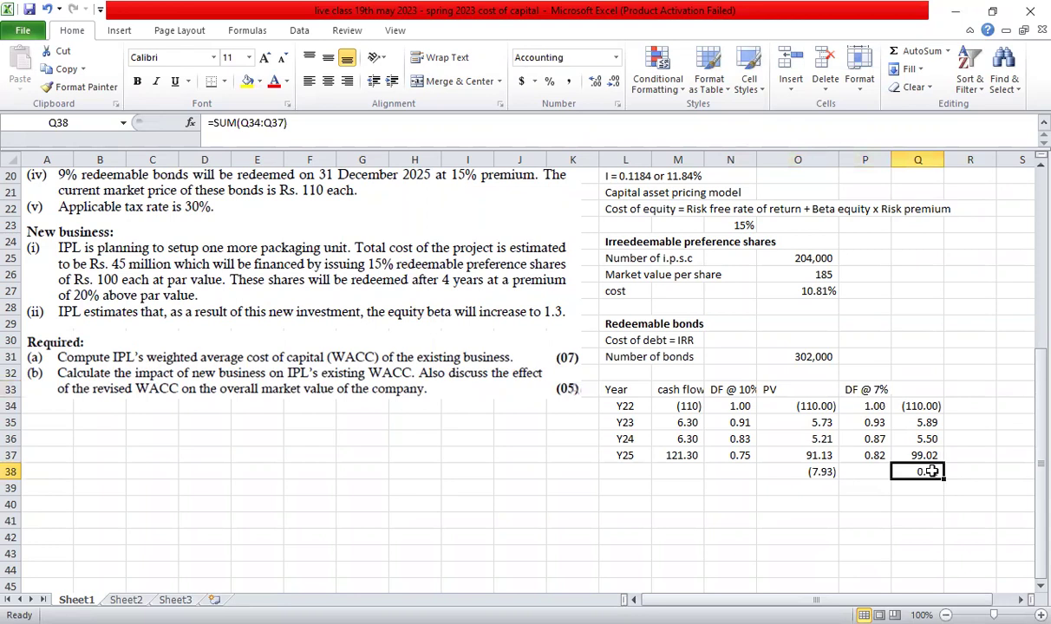
{"action": "left_click", "coordinate": [867, 390]}
{"action": "left_click", "coordinate": [919, 471]}
Add the label "IRR" in M40 below the bond discounting table
{"action": "left_click", "coordinate": [651, 498]}
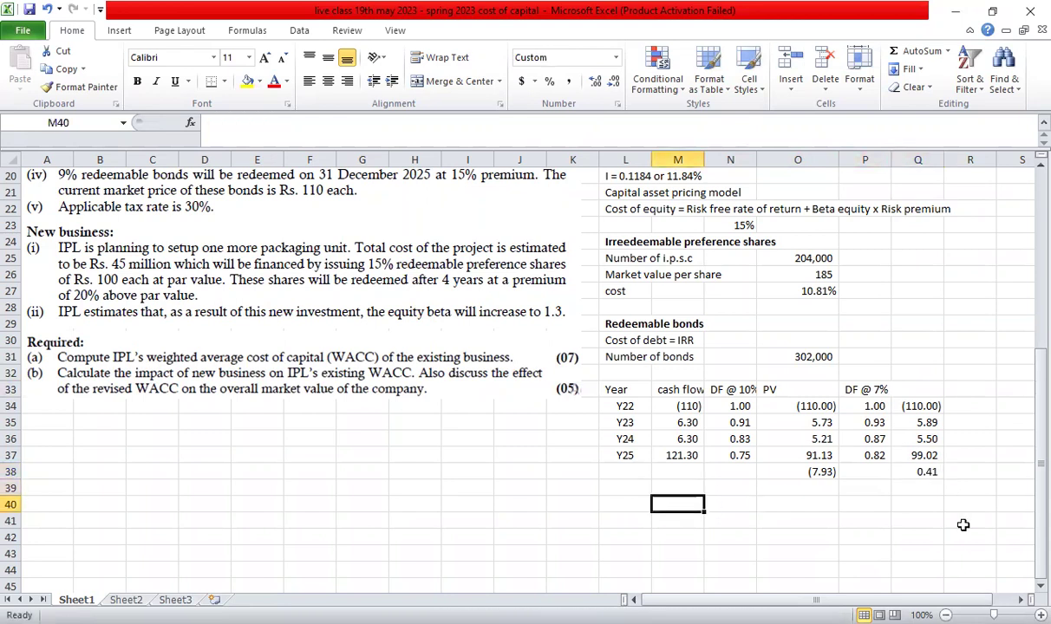
{"action": "type", "text": "IRR"}
{"action": "key", "text": "Tab"}
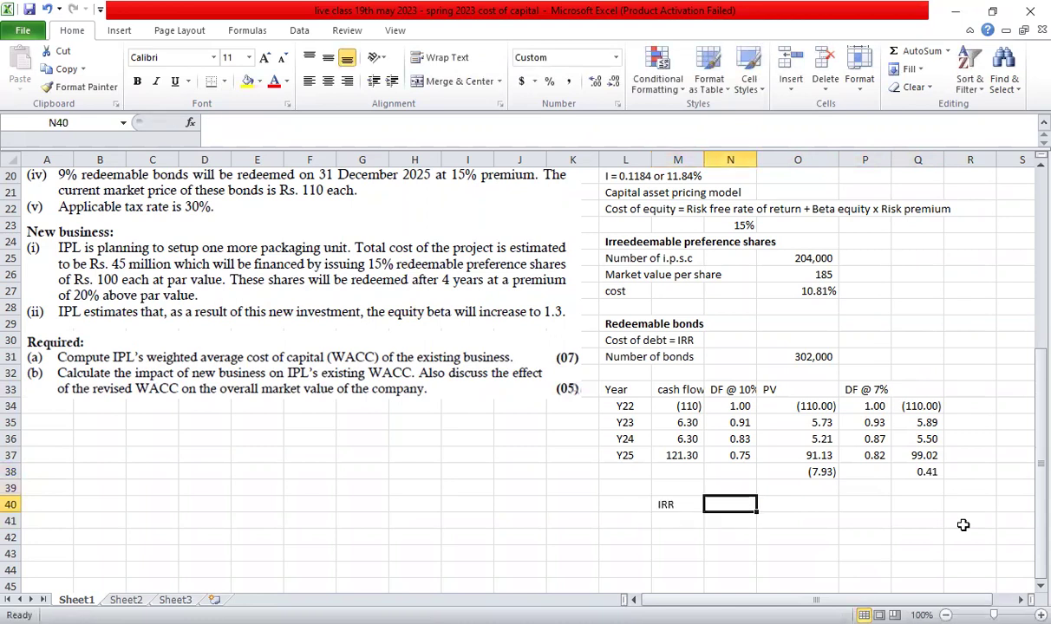
Try the IRR formula =Q38/(Q38-O38)*(10%-7%) in N40
{"action": "type", "text": "="}
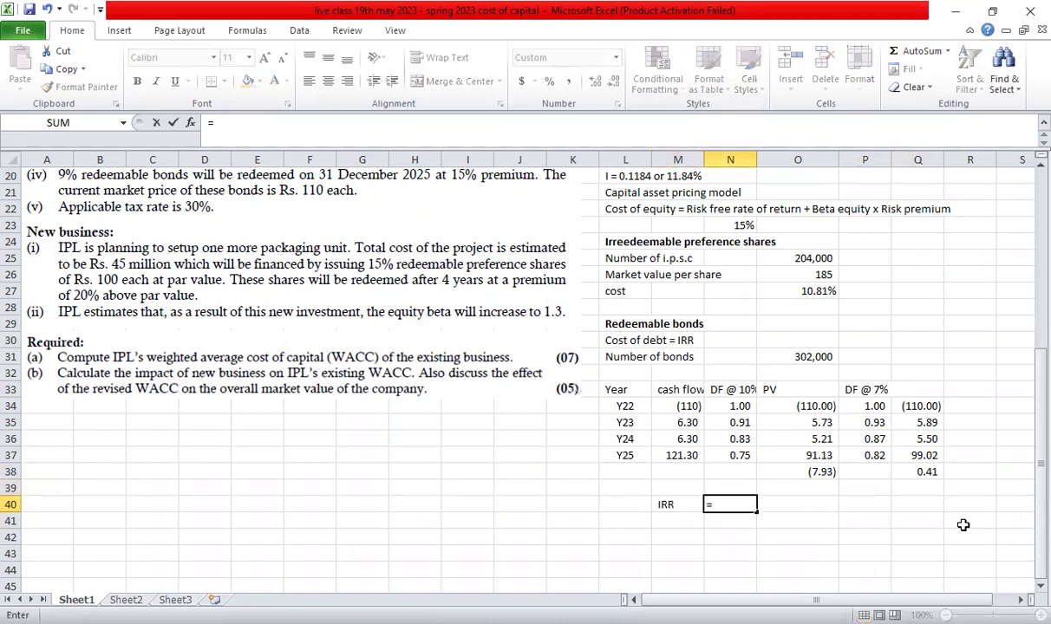
{"action": "left_click", "coordinate": [920, 472]}
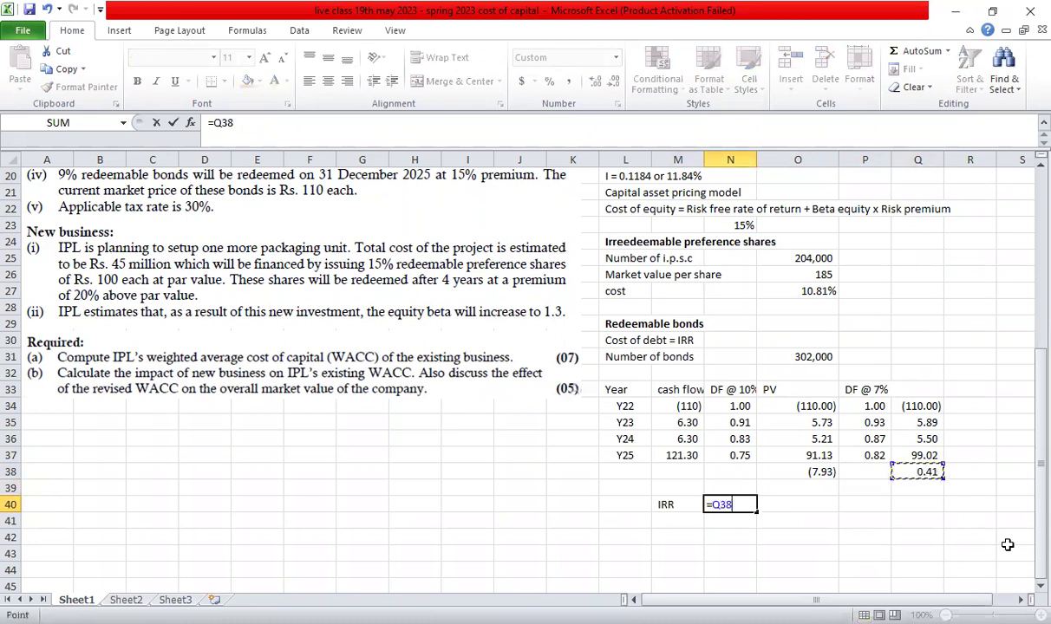
{"action": "type", "text": "/("}
{"action": "left_click", "coordinate": [930, 470]}
{"action": "type", "text": "-"}
{"action": "left_click", "coordinate": [781, 466]}
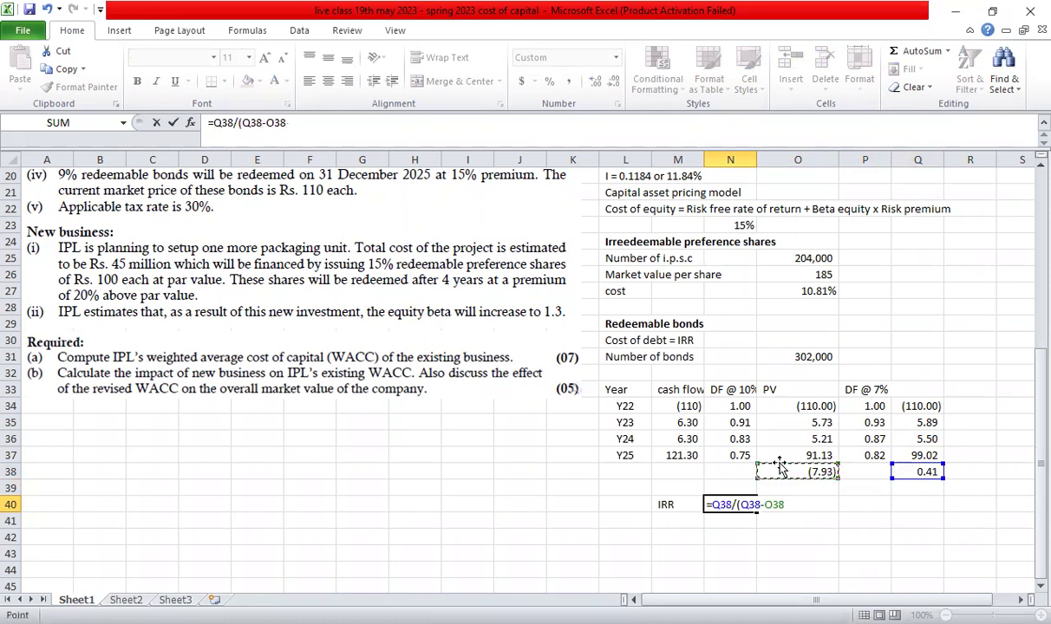
{"action": "type", "text": ")*(10%-7%)"}
{"action": "key", "text": "ctrl+Return"}
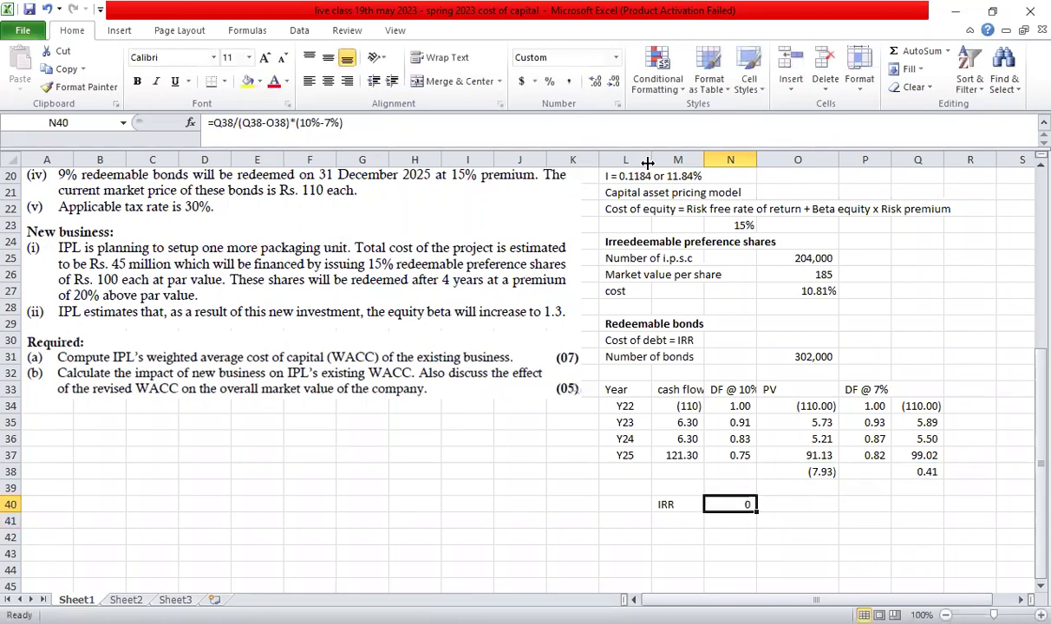
Show N40 with three decimal places and recheck its formula
{"action": "left_click", "coordinate": [595, 82]}
{"action": "left_click", "coordinate": [595, 82]}
{"action": "left_click", "coordinate": [594, 84]}
{"action": "key", "text": "F2"}
{"action": "key", "text": "Escape"}
{"action": "key", "text": "F2"}
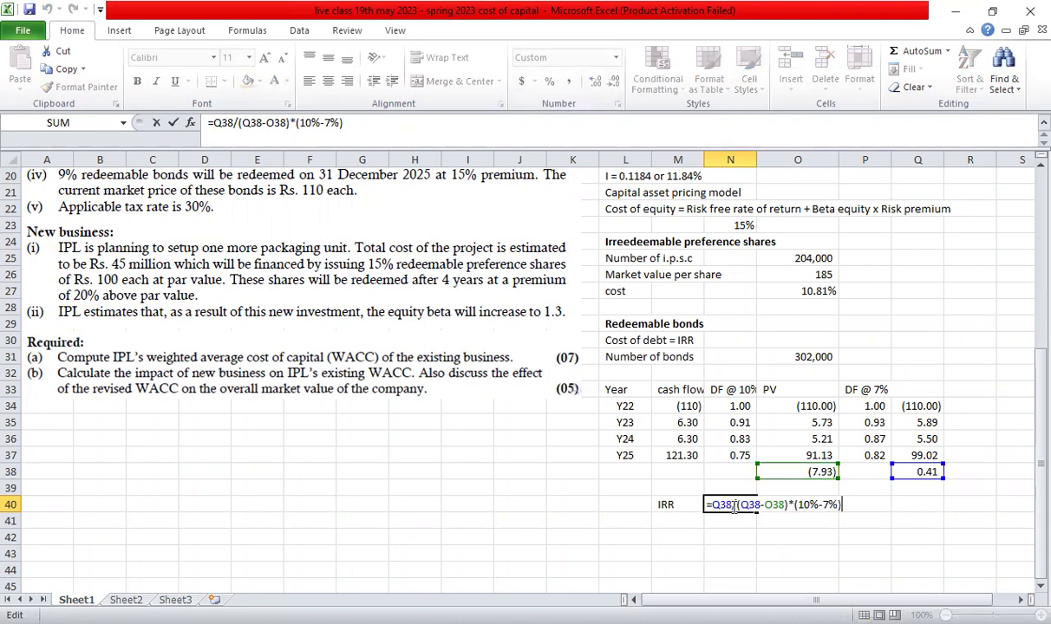
{"action": "key", "text": "Return"}
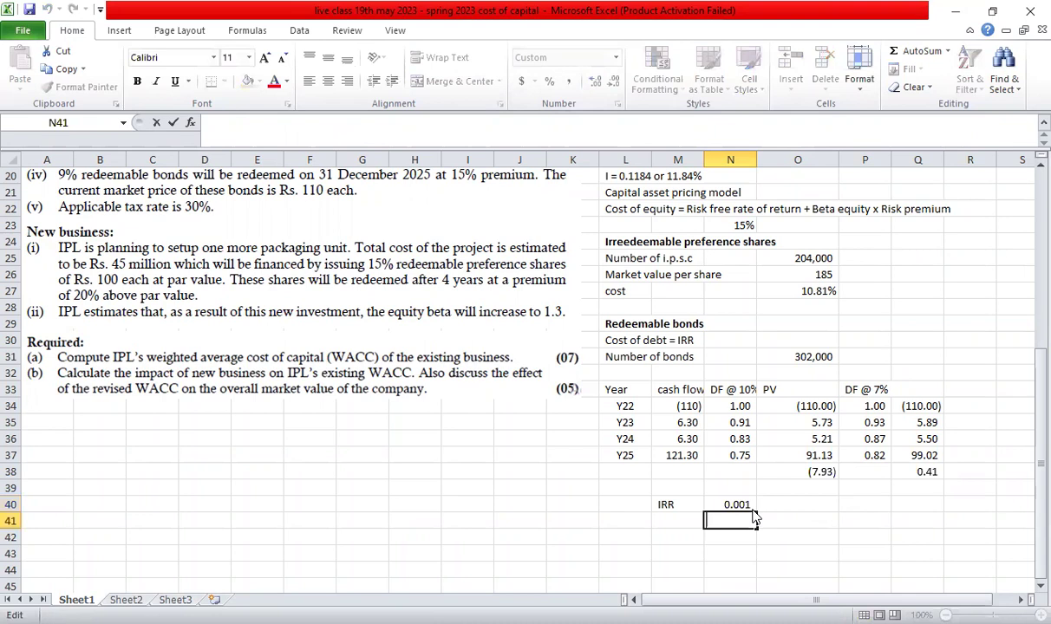
Bracket the division in the N40 formula so it reads =(Q38/(Q38-O38))*(10%-7%)
{"action": "double_click", "coordinate": [747, 508]}
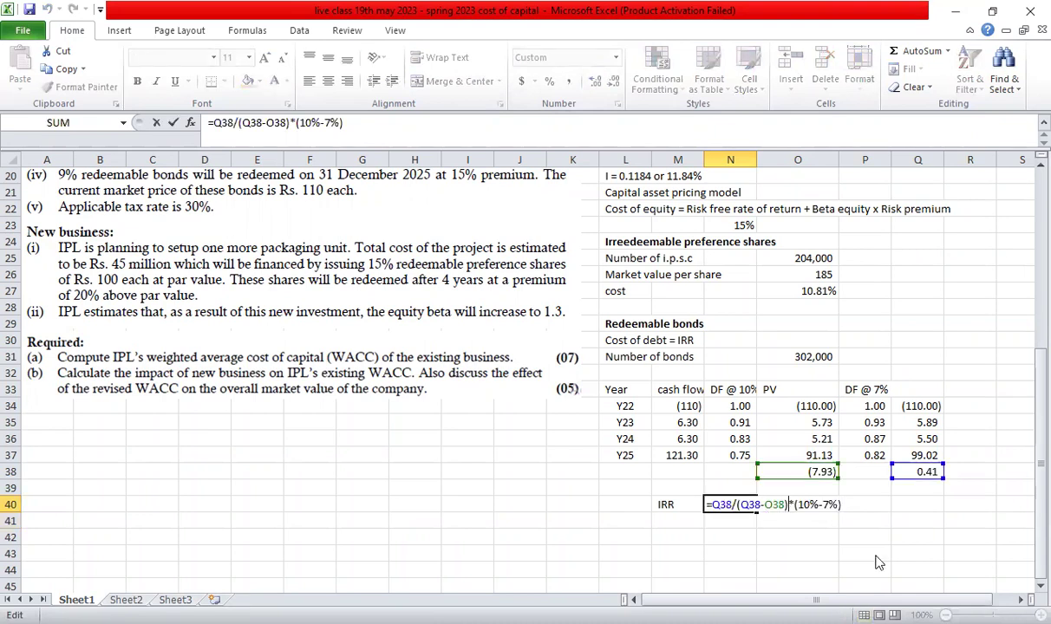
{"action": "type", "text": ")"}
{"action": "type", "text": "("}
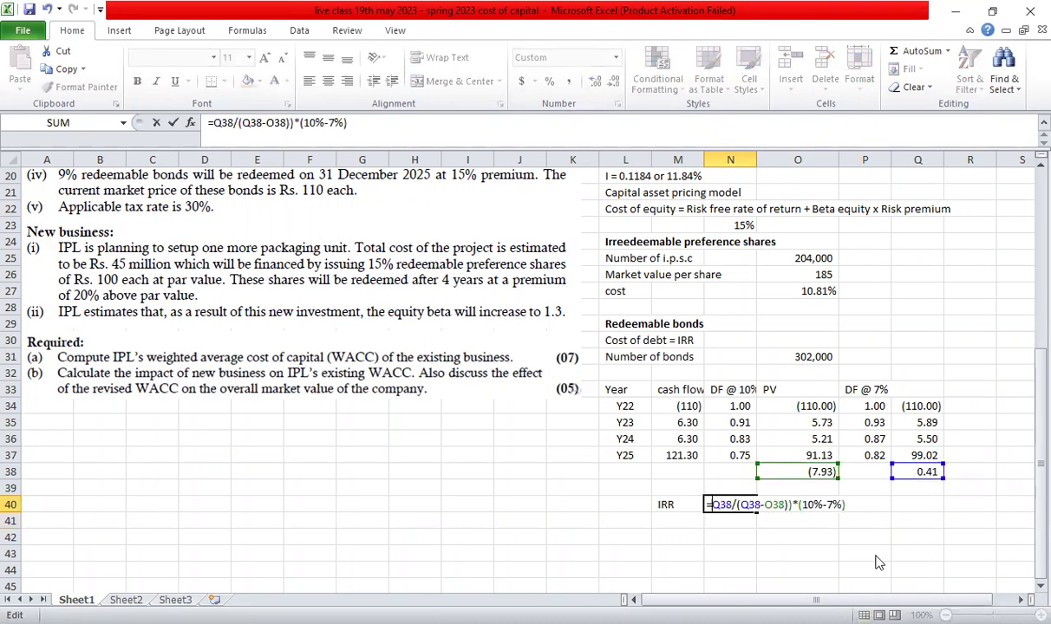
{"action": "key", "text": "Return"}
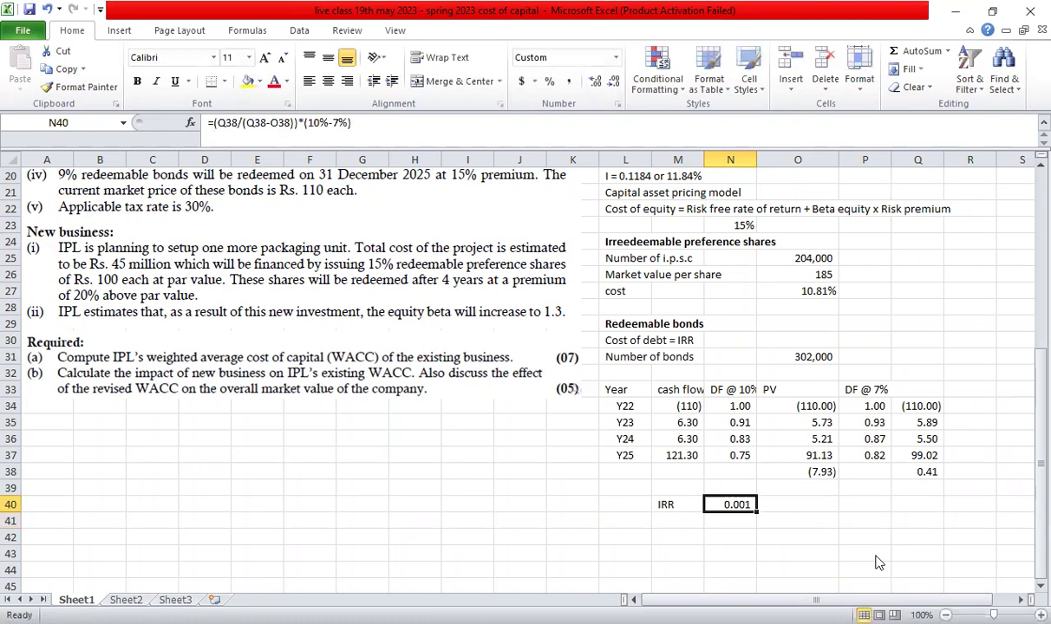
Format the IRR cell N40 as a percentage with two decimal places
{"action": "left_click", "coordinate": [549, 81]}
{"action": "left_click", "coordinate": [595, 85]}
{"action": "left_click", "coordinate": [595, 85]}
{"action": "left_click", "coordinate": [613, 82]}
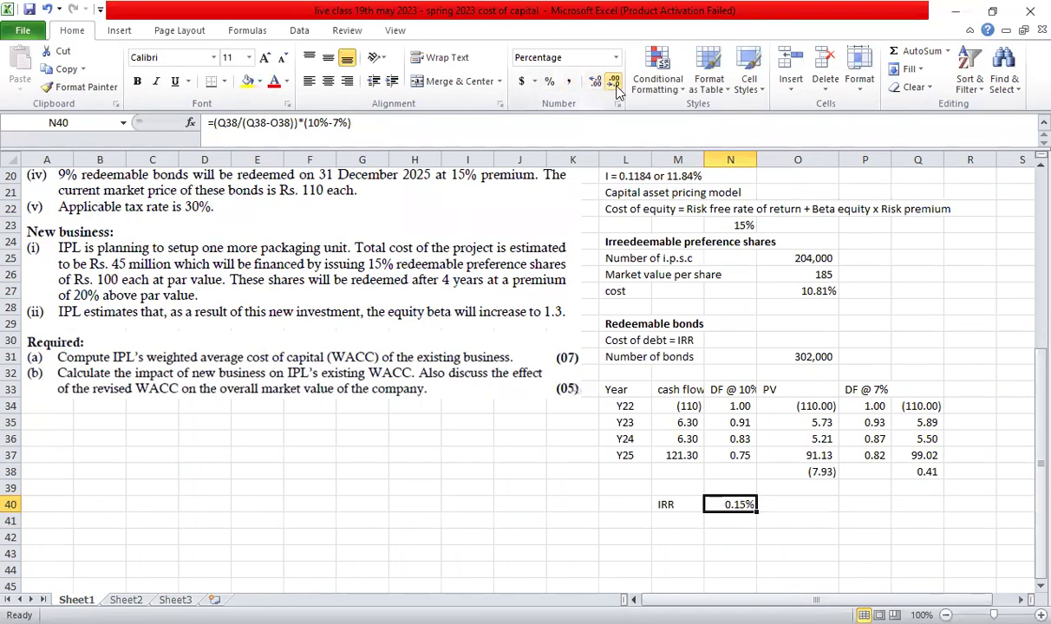
Remove the percent signs from the rate difference in N40, making it =(Q38/(Q38-O38))*(10-7)
{"action": "key", "text": "F2"}
{"action": "key", "text": "Left"}
{"action": "key", "text": "Left"}
{"action": "key", "text": "Left"}
{"action": "key", "text": "Left"}
{"action": "key", "text": "BackSpace"}
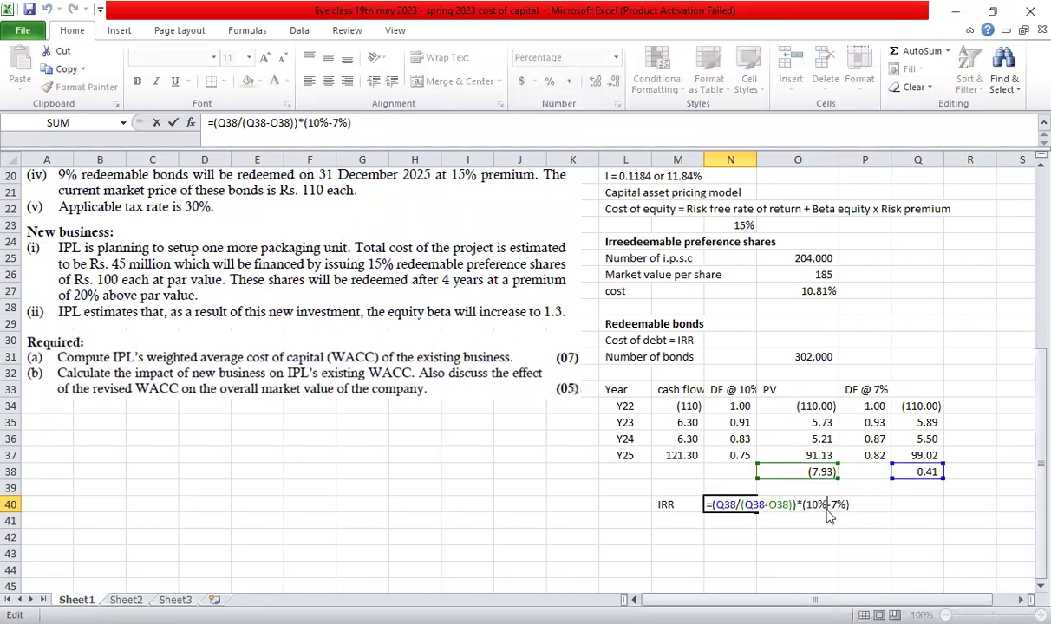
{"action": "key", "text": "Right"}
{"action": "key", "text": "Delete"}
{"action": "key", "text": "Return"}
{"action": "key", "text": "Up"}
Recheck the IRR formula in N40 and clear it from the cell
{"action": "key", "text": "F2"}
{"action": "key", "text": "Left"}
{"action": "key", "text": "Left"}
{"action": "key", "text": "Left"}
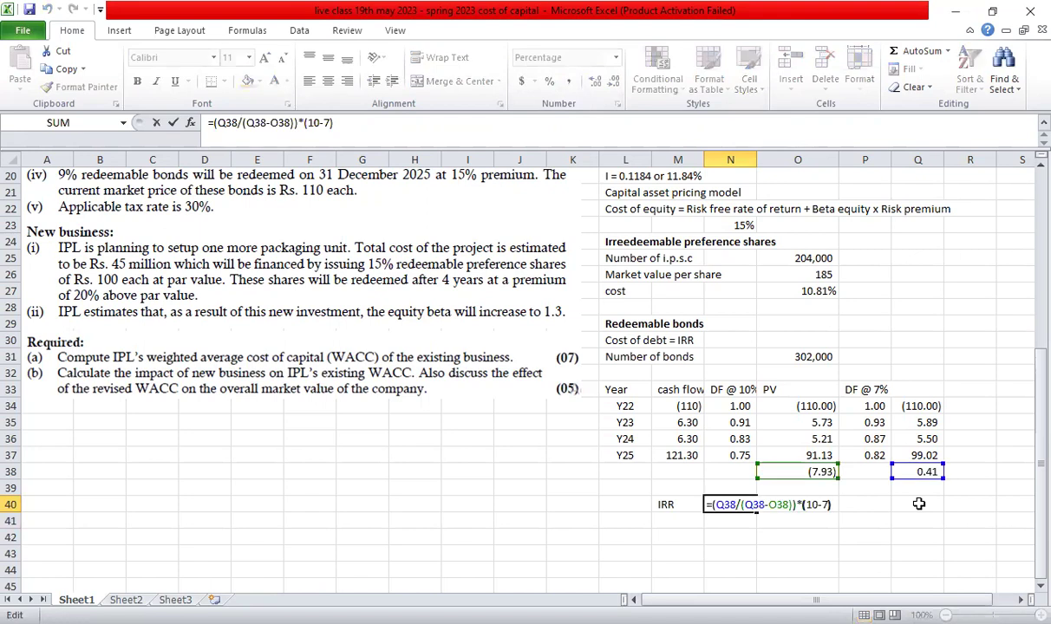
{"action": "key", "text": "Escape"}
{"action": "key", "text": "F2"}
{"action": "key", "text": "Return"}
{"action": "key", "text": "Up"}
{"action": "key", "text": "Delete"}
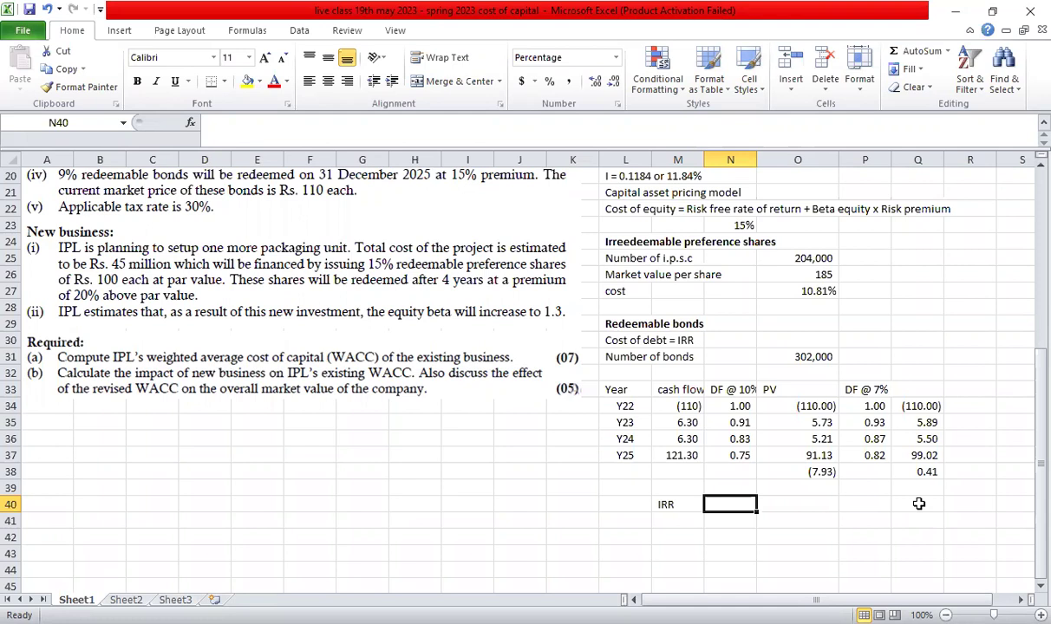
Try the interpolation formula =Q38/(Q38-O38)*(10%-7%) in the IRR cell N40 and clear it again
{"action": "type", "text": "="}
{"action": "key", "text": "Right"}
{"action": "key", "text": "Right"}
{"action": "key", "text": "Right"}
{"action": "key", "text": "Up"}
{"action": "key", "text": "Up"}
{"action": "type", "text": "/("}
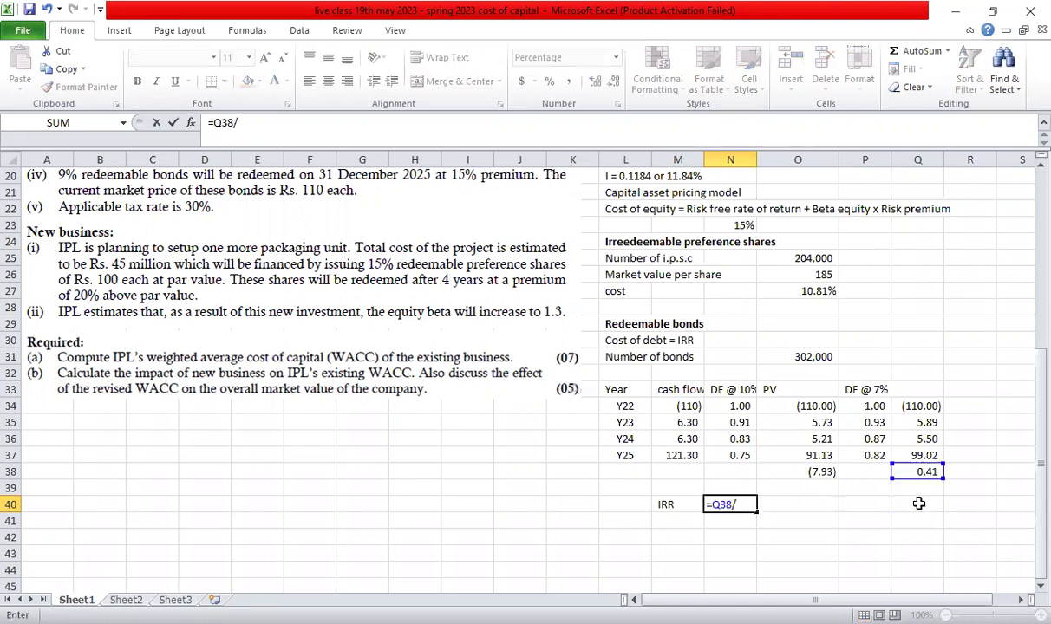
{"action": "key", "text": "Right"}
{"action": "key", "text": "Right"}
{"action": "key", "text": "Right"}
{"action": "key", "text": "Up"}
{"action": "key", "text": "Up"}
{"action": "type", "text": "-"}
{"action": "key", "text": "Right"}
{"action": "key", "text": "Up"}
{"action": "key", "text": "Up"}
{"action": "type", "text": ")"}
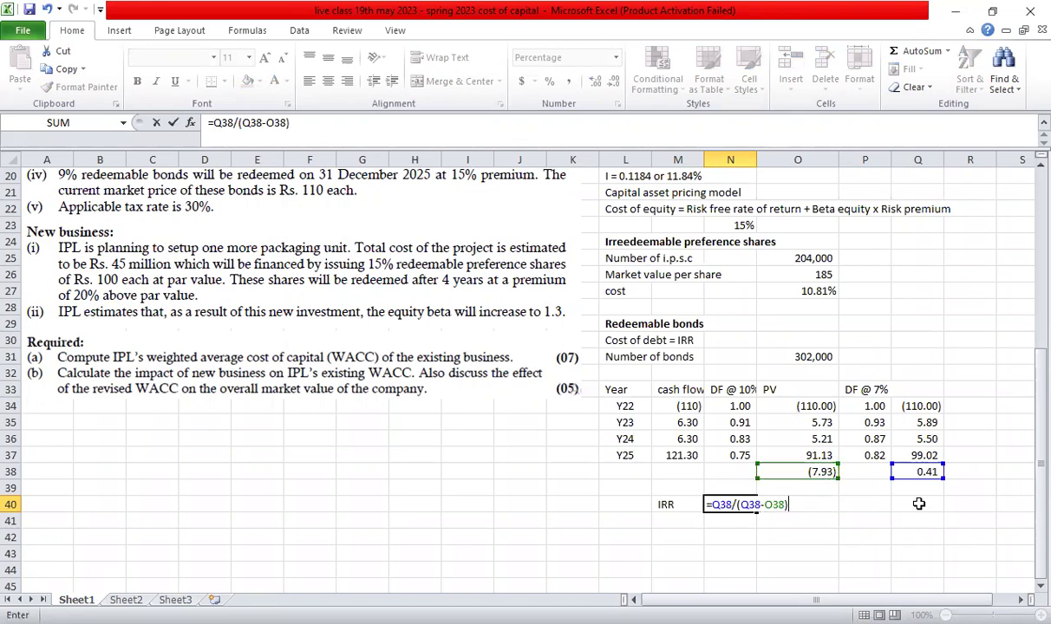
{"action": "type", "text": "*(10%-7"}
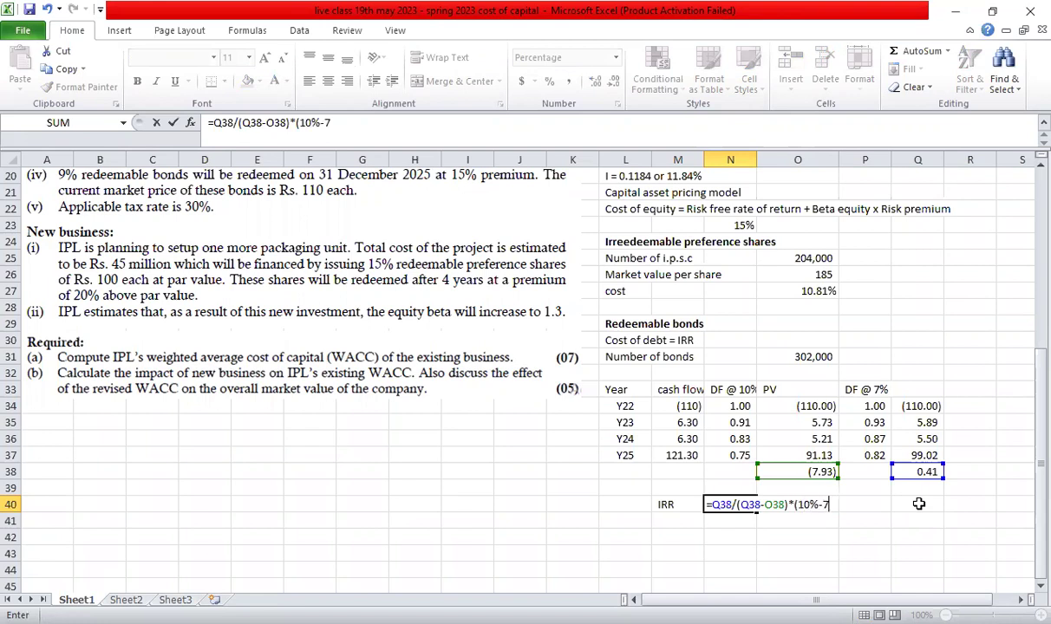
{"action": "type", "text": "%)"}
{"action": "key", "text": "ctrl+Return"}
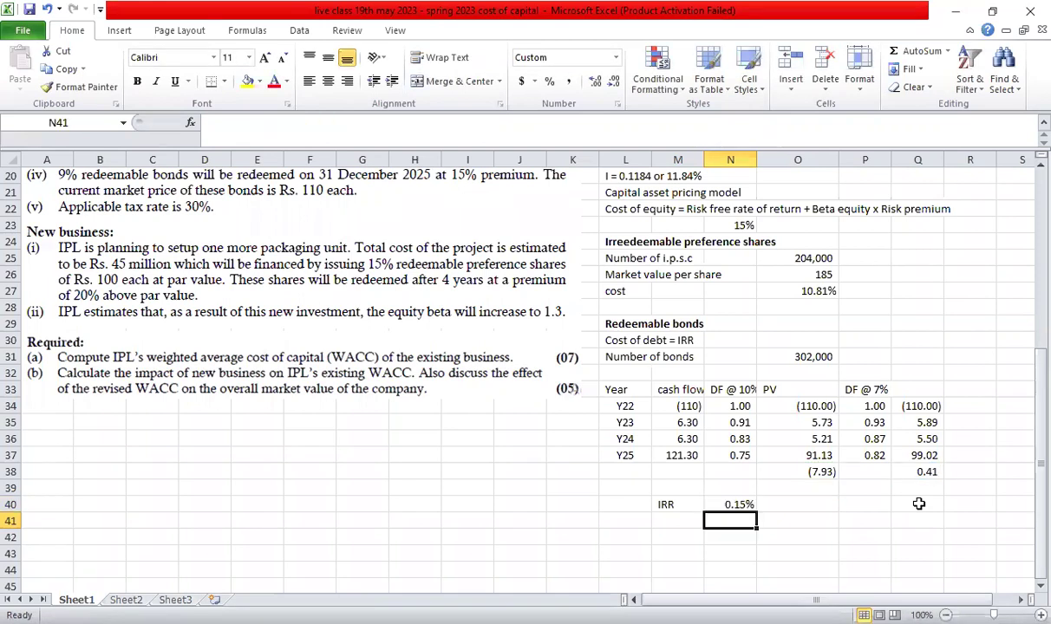
{"action": "key", "text": "Delete"}
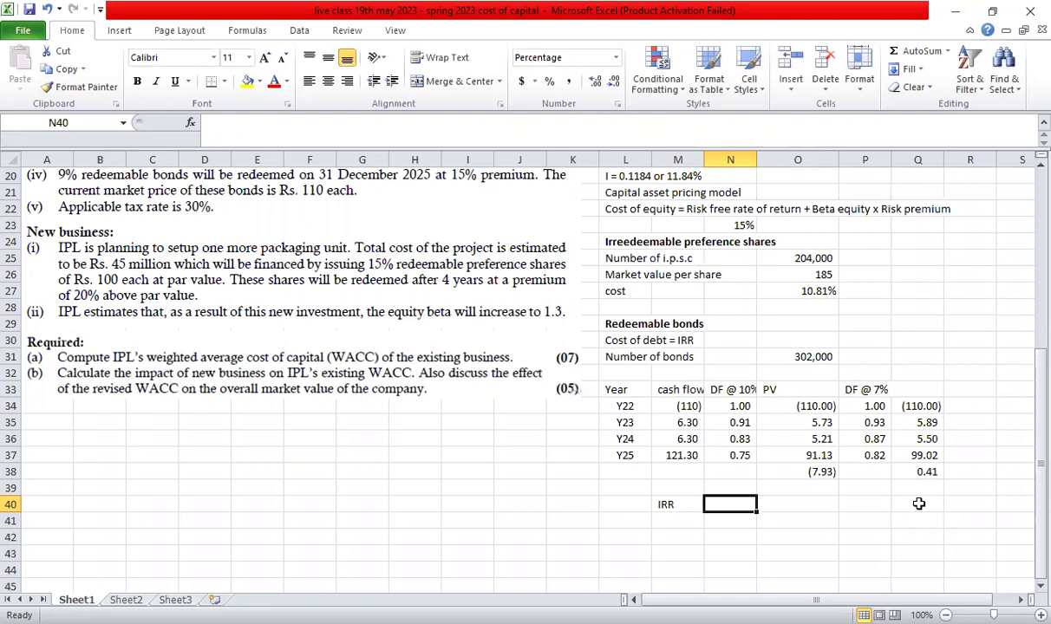
Enter the complete IRR interpolation formula =7%+Q38/(Q38-O38)*(10%-7%) in cell N40
{"action": "type", "text": "=7"}
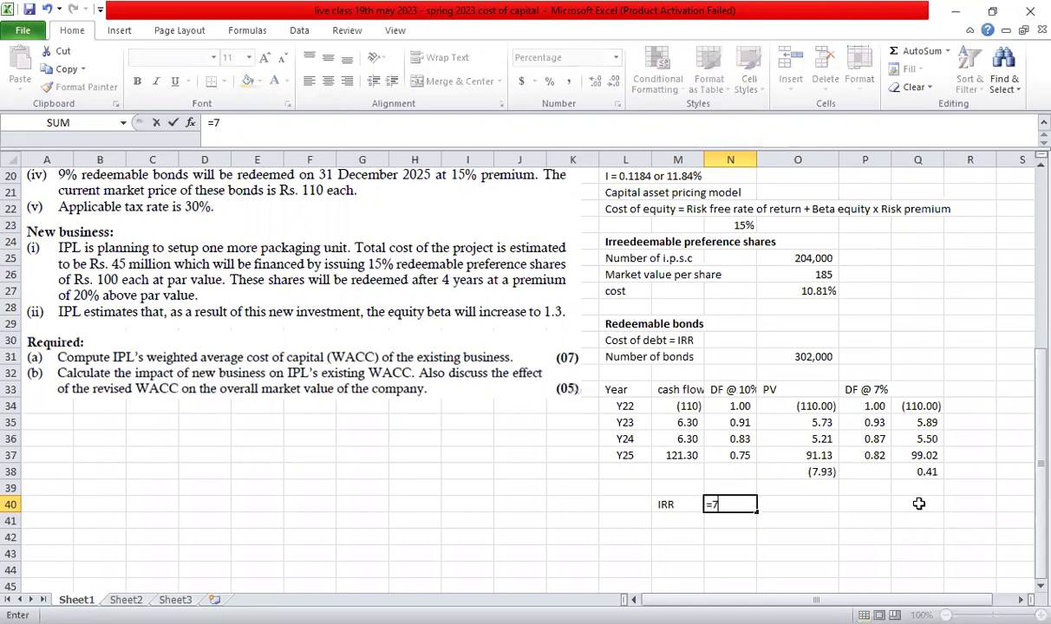
{"action": "type", "text": "%+"}
{"action": "left_click", "coordinate": [919, 472]}
{"action": "type", "text": "/("}
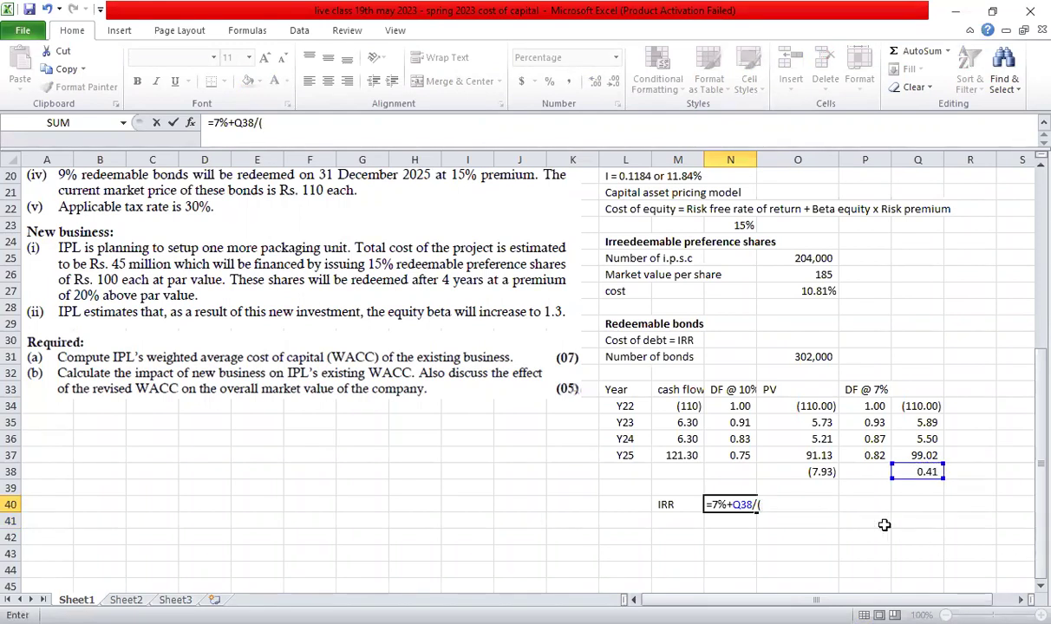
{"action": "left_click", "coordinate": [915, 471]}
{"action": "type", "text": "-"}
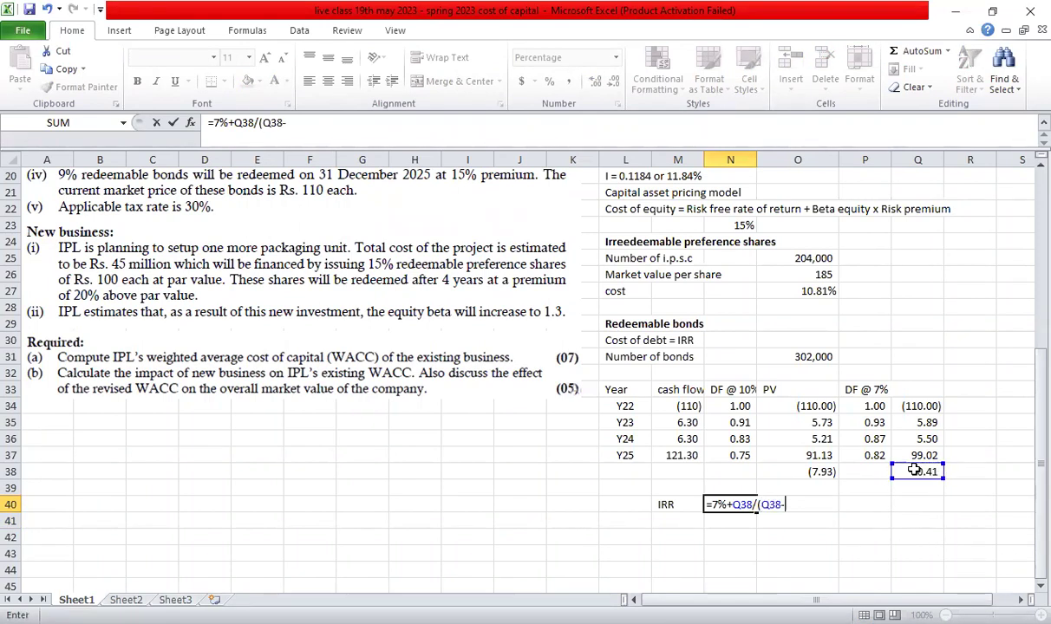
{"action": "left_click", "coordinate": [826, 472]}
{"action": "type", "text": ")*"}
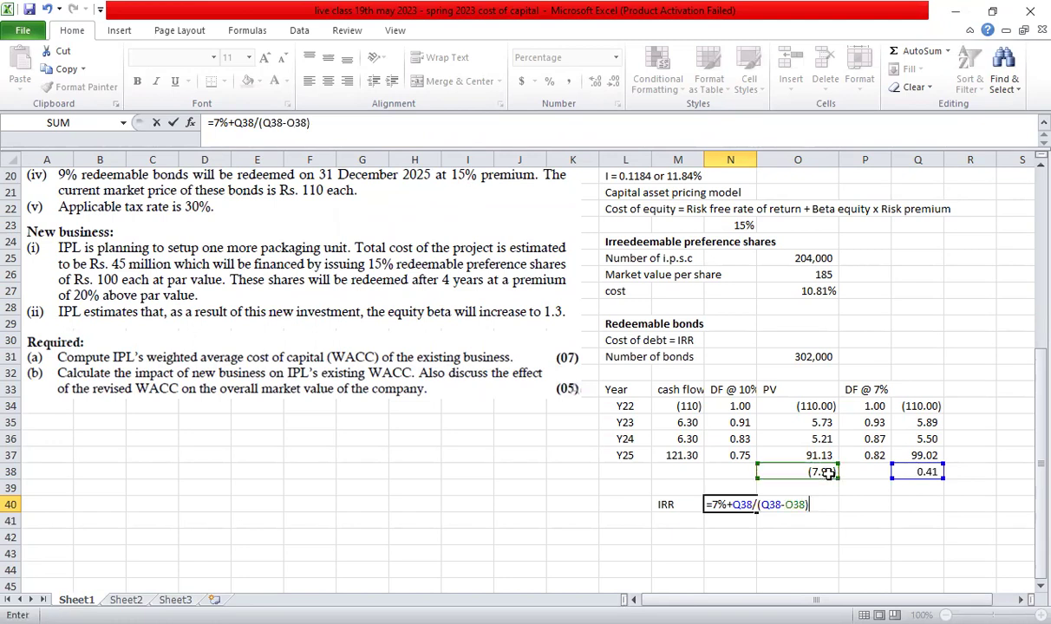
{"action": "type", "text": "(10%-7%)"}
{"action": "key", "text": "ctrl+Return"}
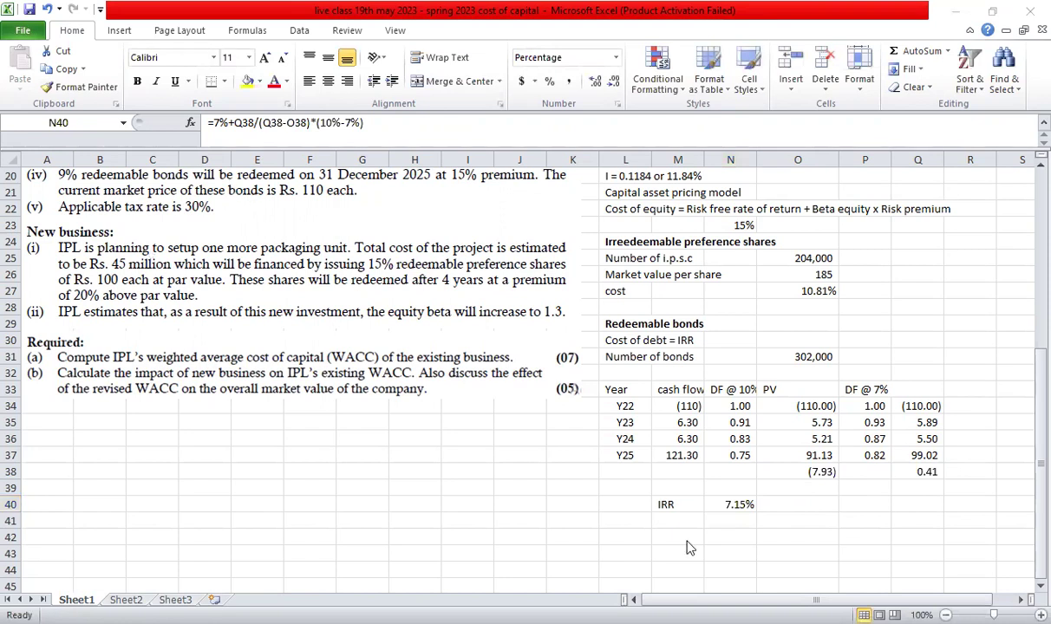
Examine the IRR formula in N40 and the cells it refers to, leaving it unchanged
{"action": "double_click", "coordinate": [734, 507]}
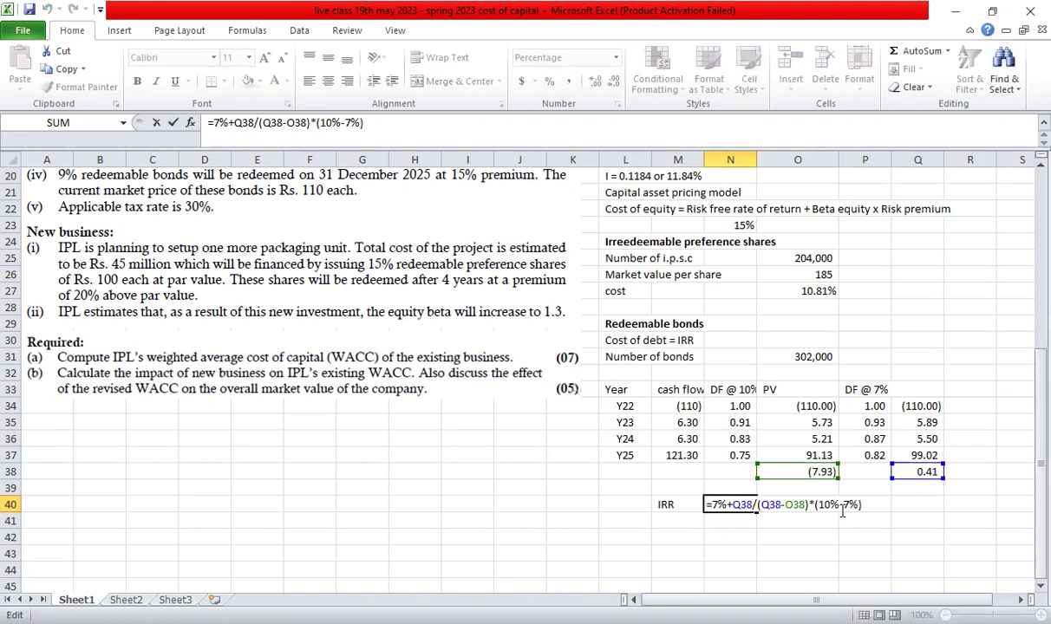
{"action": "key", "text": "ctrl+Return"}
{"action": "key", "text": "F2"}
{"action": "key", "text": "Escape"}
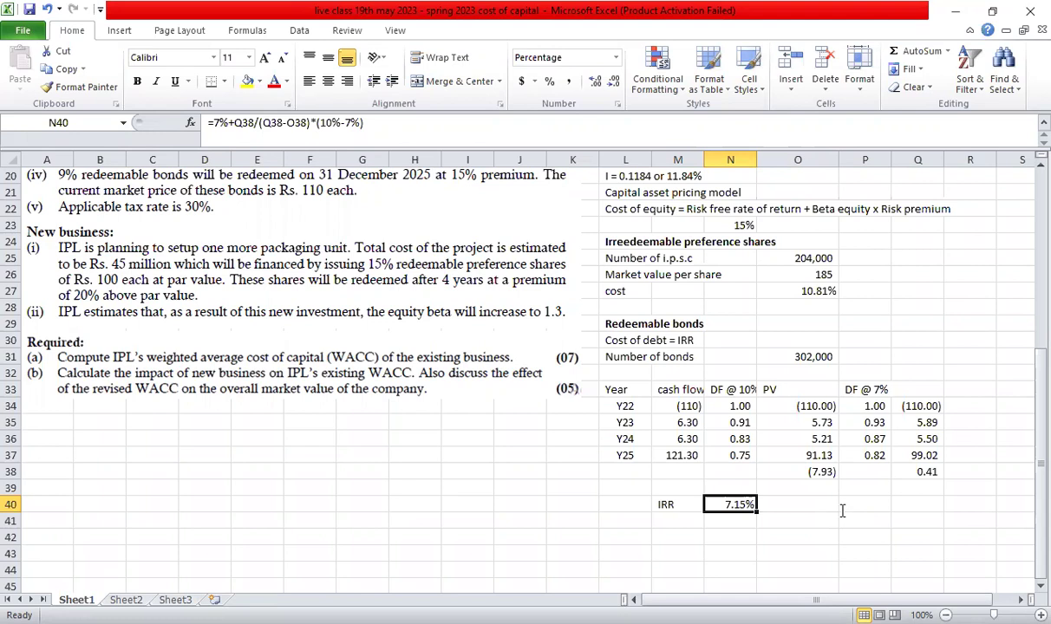
{"action": "key", "text": "F2"}
{"action": "key", "text": "Escape"}
Link the redeemable bonds' cost in P6 of the WACC table to the IRR in N40
{"action": "scroll", "coordinate": [828, 455], "scroll_direction": "up", "scroll_amount": 1}
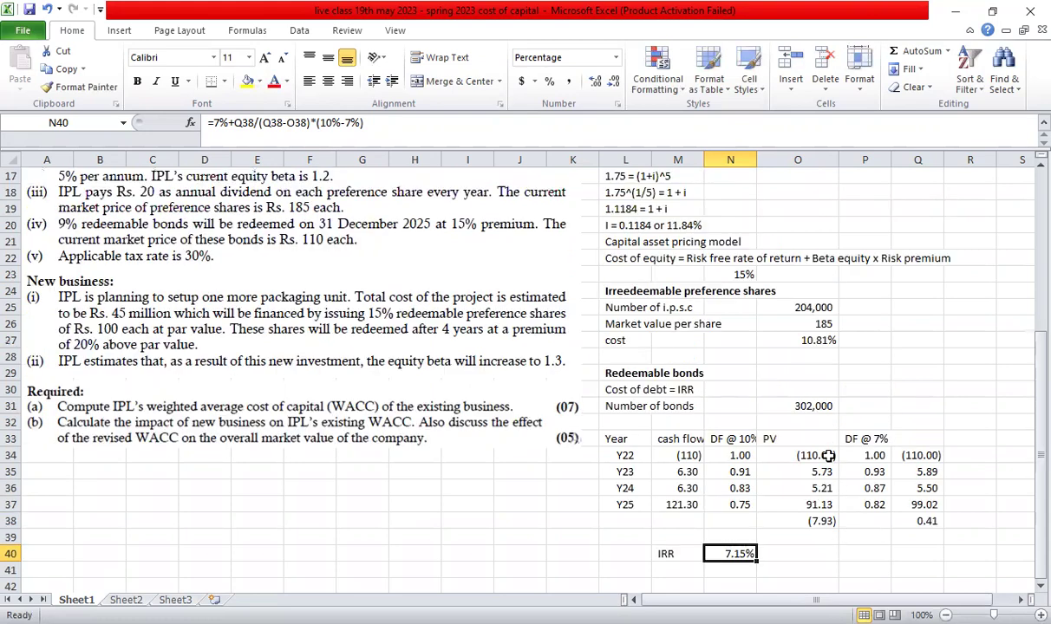
{"action": "scroll", "coordinate": [829, 456], "scroll_direction": "up", "scroll_amount": 5}
{"action": "left_click", "coordinate": [854, 258]}
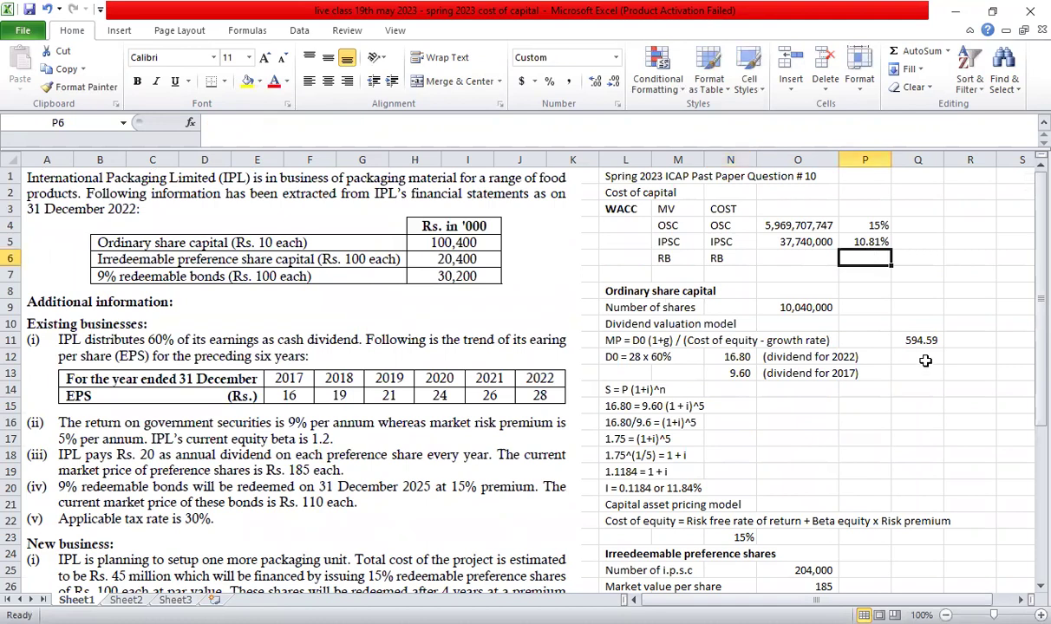
{"action": "type", "text": "="}
{"action": "scroll", "coordinate": [742, 456], "scroll_direction": "down", "scroll_amount": 7}
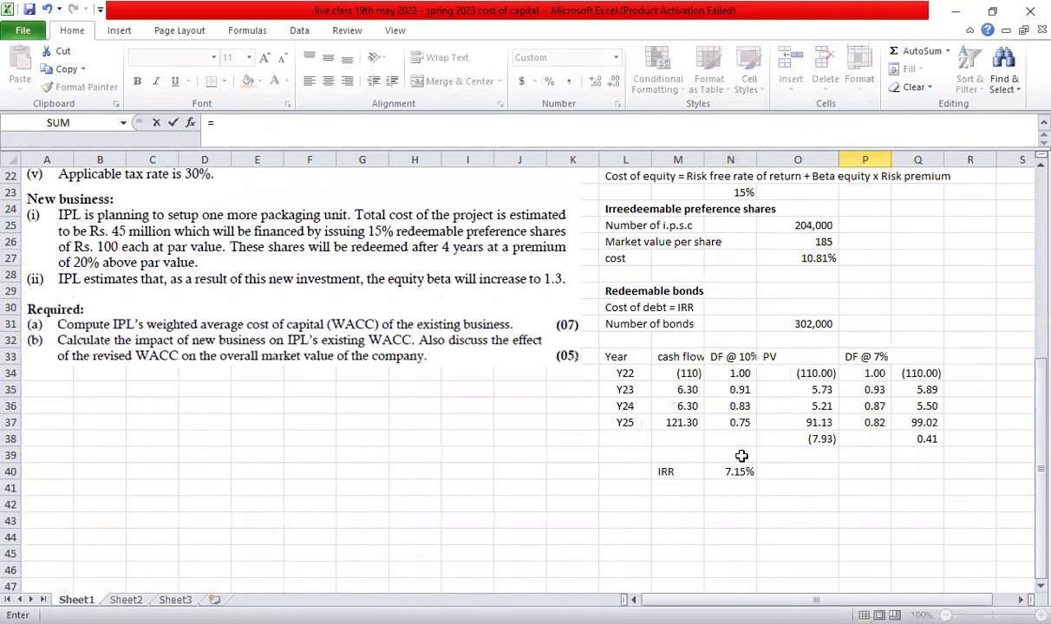
{"action": "left_click", "coordinate": [739, 471]}
{"action": "key", "text": "Return"}
{"action": "key", "text": "Up"}
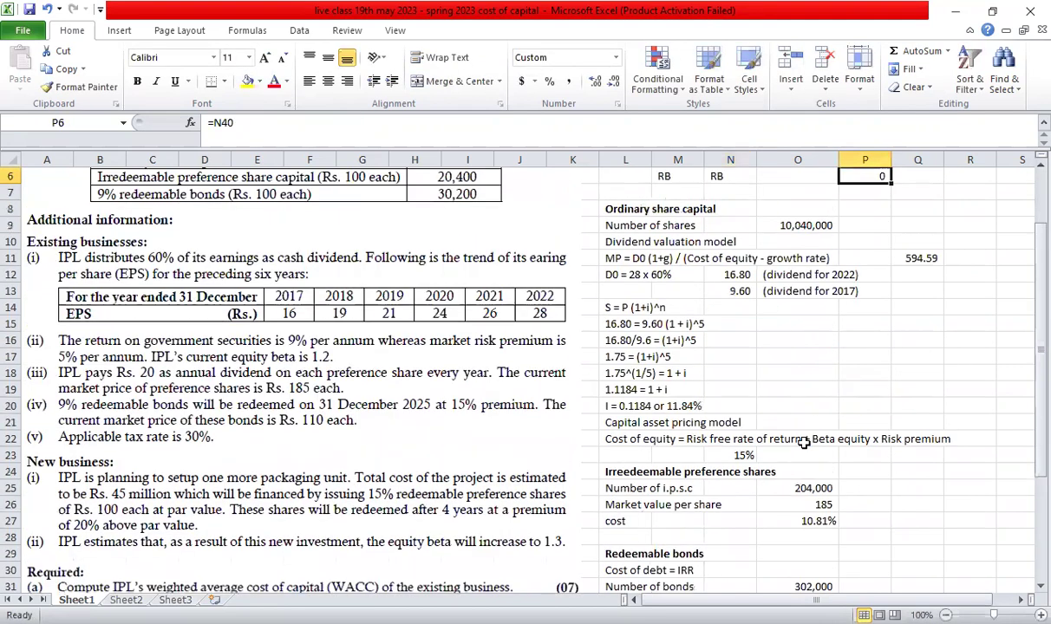
Format the redeemable bonds' cost in P6 as a percentage with two decimal places
{"action": "scroll", "coordinate": [805, 444], "scroll_direction": "up", "scroll_amount": 1}
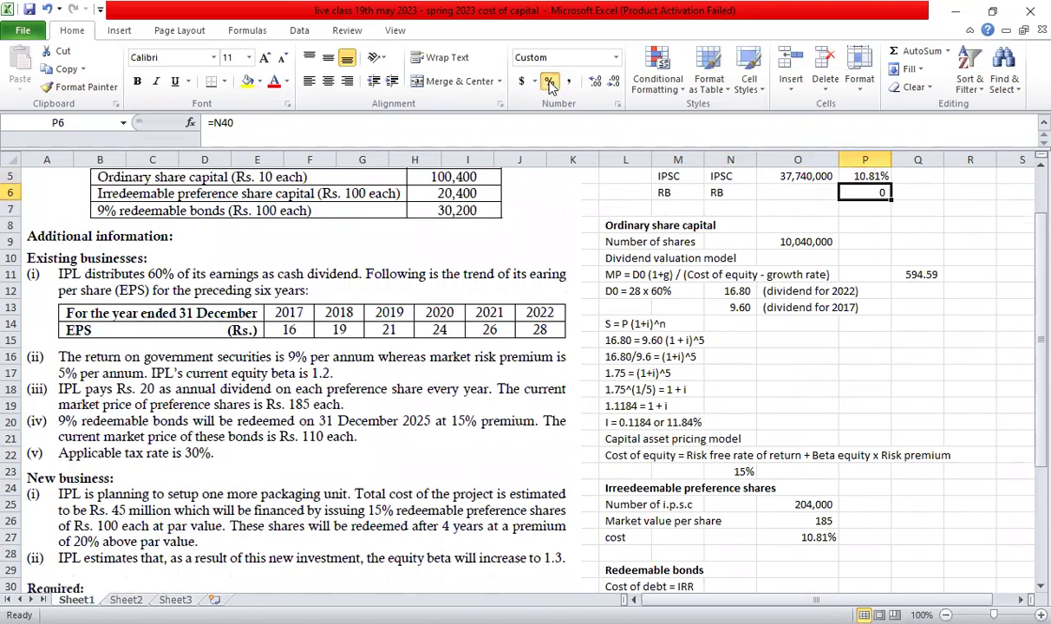
{"action": "left_click", "coordinate": [550, 82]}
{"action": "left_click", "coordinate": [596, 81]}
{"action": "left_click", "coordinate": [596, 81]}
Calculate the redeemable bonds' market value in O6 as the number of bonds times the market price, =O31*110
{"action": "scroll", "coordinate": [764, 385], "scroll_direction": "down", "scroll_amount": 5}
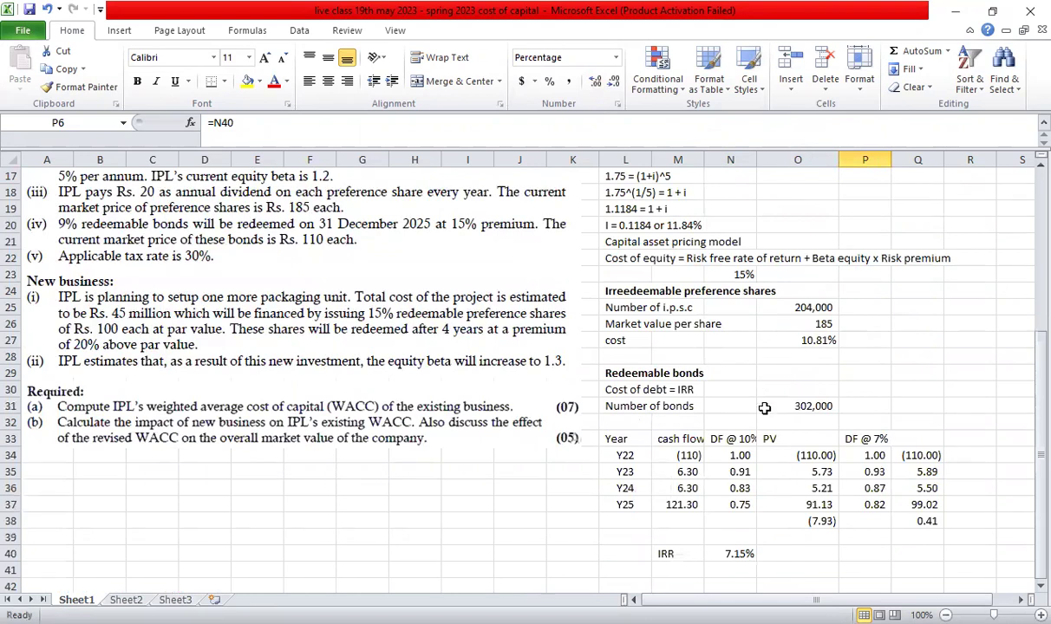
{"action": "left_click", "coordinate": [760, 403]}
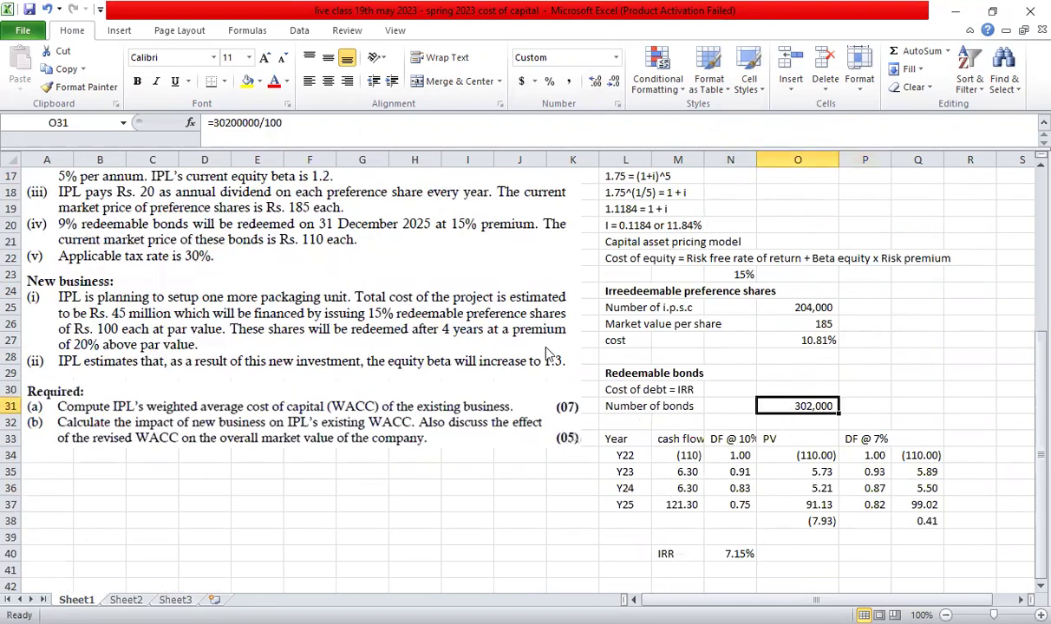
{"action": "scroll", "coordinate": [779, 343], "scroll_direction": "up", "scroll_amount": 5}
{"action": "left_click", "coordinate": [798, 241]}
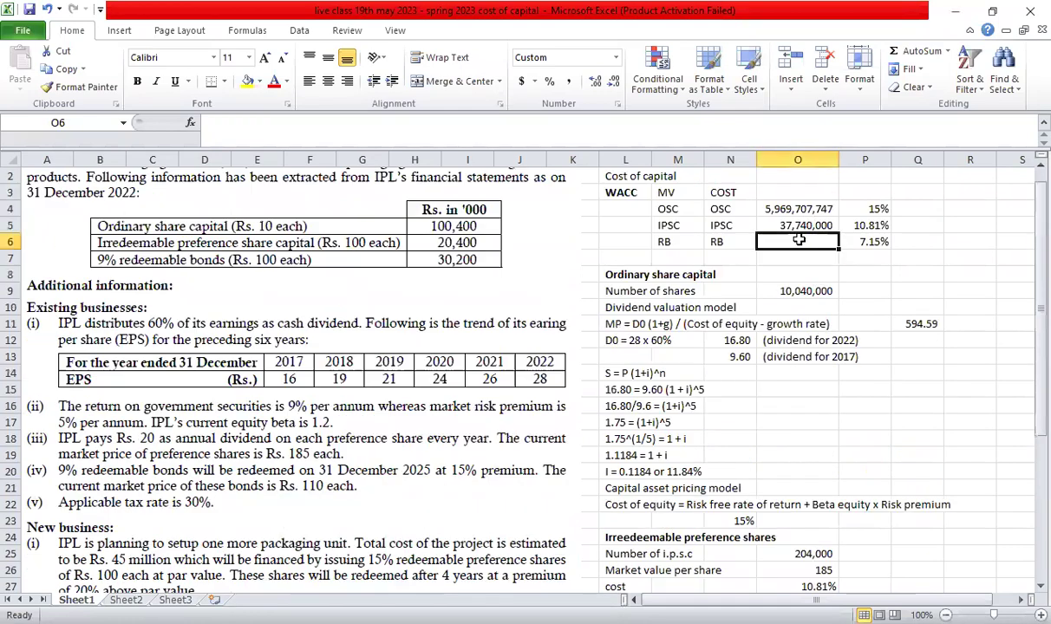
{"action": "type", "text": "="}
{"action": "scroll", "coordinate": [796, 461], "scroll_direction": "down", "scroll_amount": 4}
{"action": "left_click", "coordinate": [797, 458]}
{"action": "type", "text": "*"}
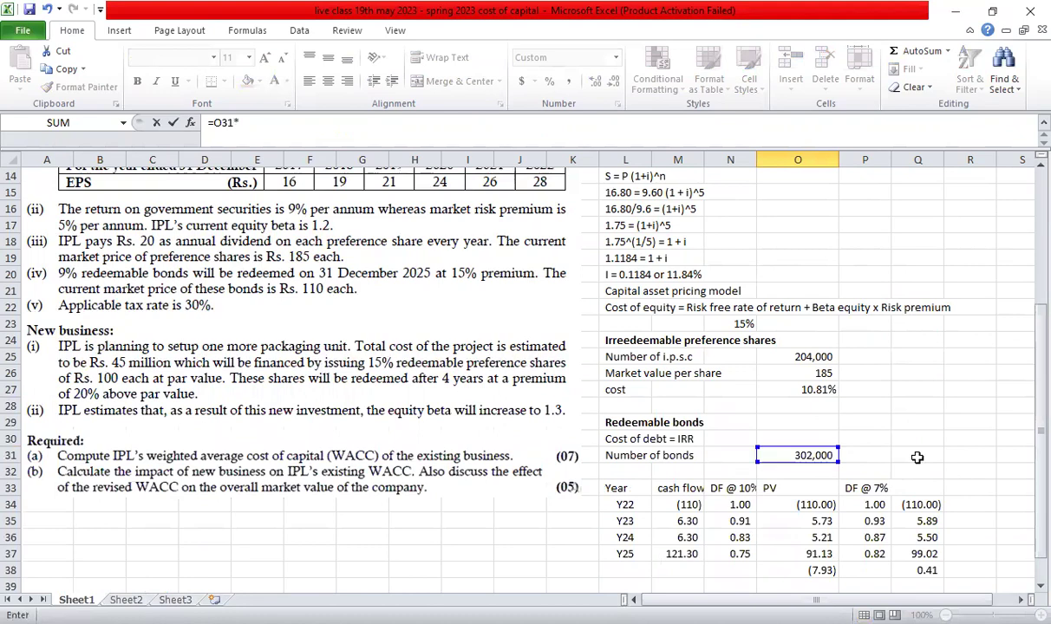
{"action": "type", "text": "110"}
{"action": "key", "text": "ctrl+Return"}
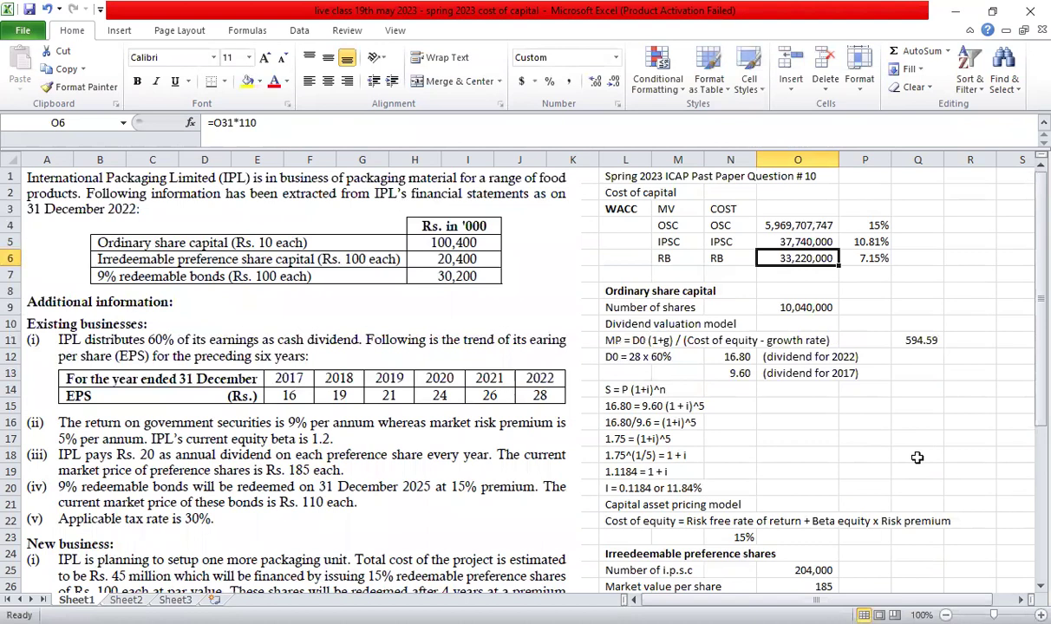
Begin the WACC formula in Q3 with the sum of market values times costs, (O4*P4+O5*P5+O6*P6), as the numerator
{"action": "key", "text": "Right"}
{"action": "key", "text": "Right"}
{"action": "key", "text": "Right"}
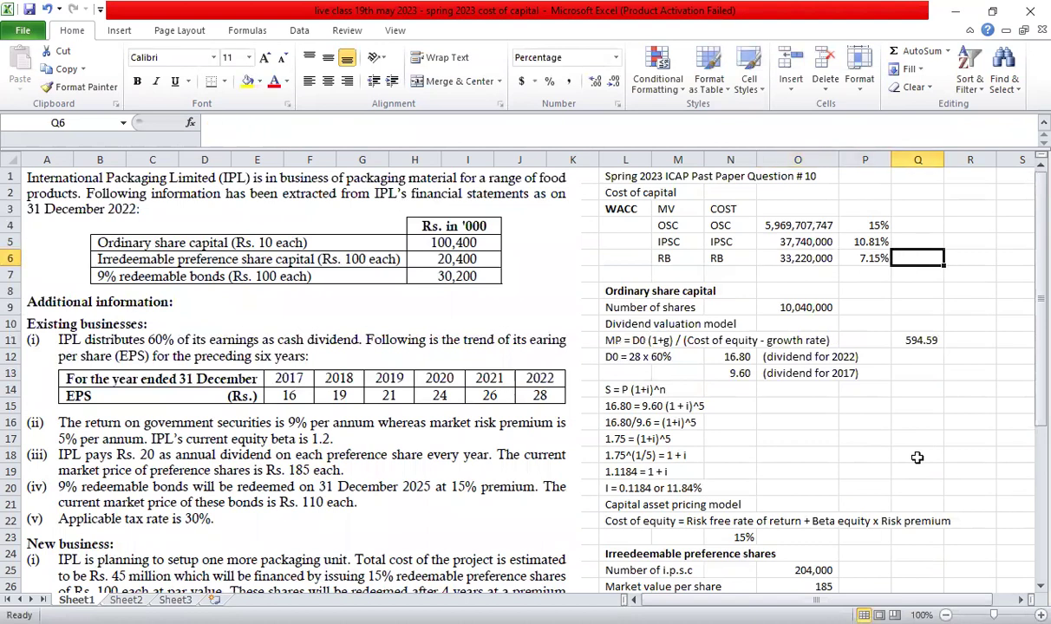
{"action": "key", "text": "Left"}
{"action": "key", "text": "Up"}
{"action": "key", "text": "Up"}
{"action": "key", "text": "Up"}
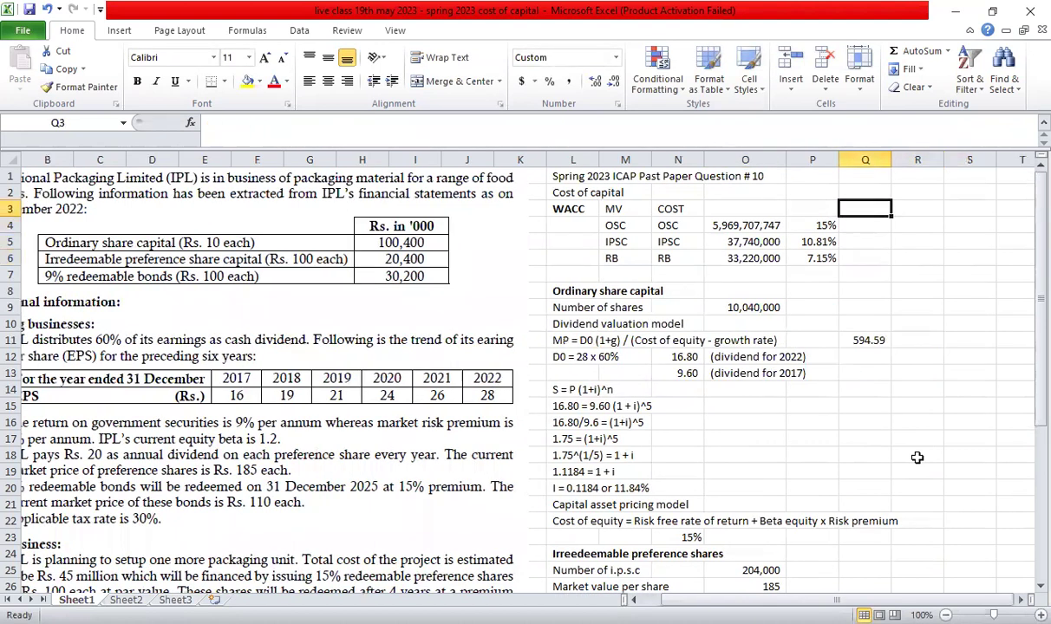
{"action": "type", "text": "=("}
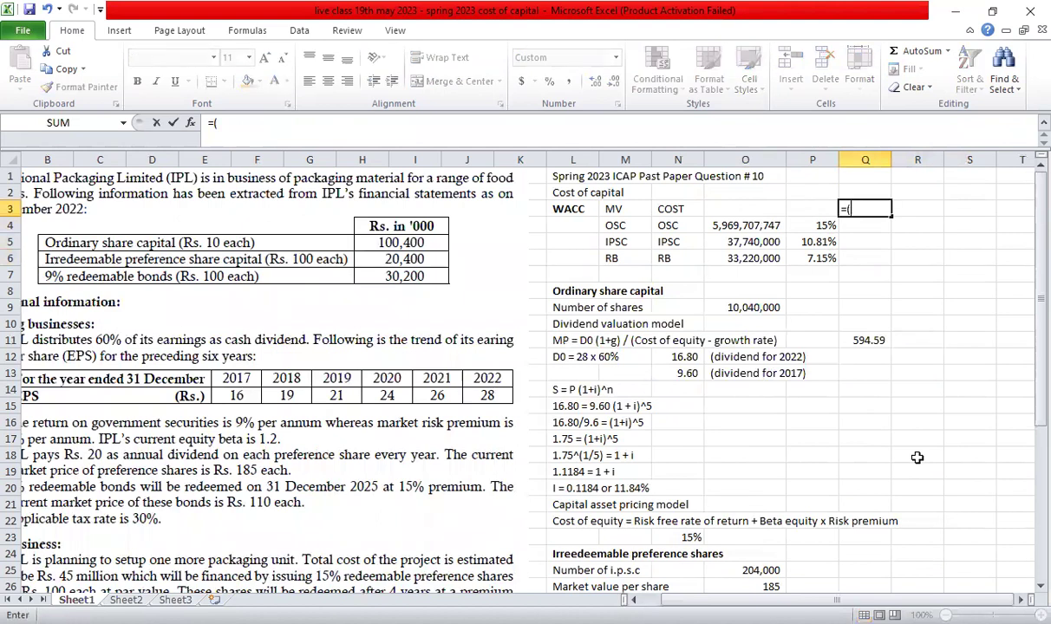
{"action": "left_click", "coordinate": [742, 225]}
{"action": "type", "text": "*"}
{"action": "left_click", "coordinate": [803, 226]}
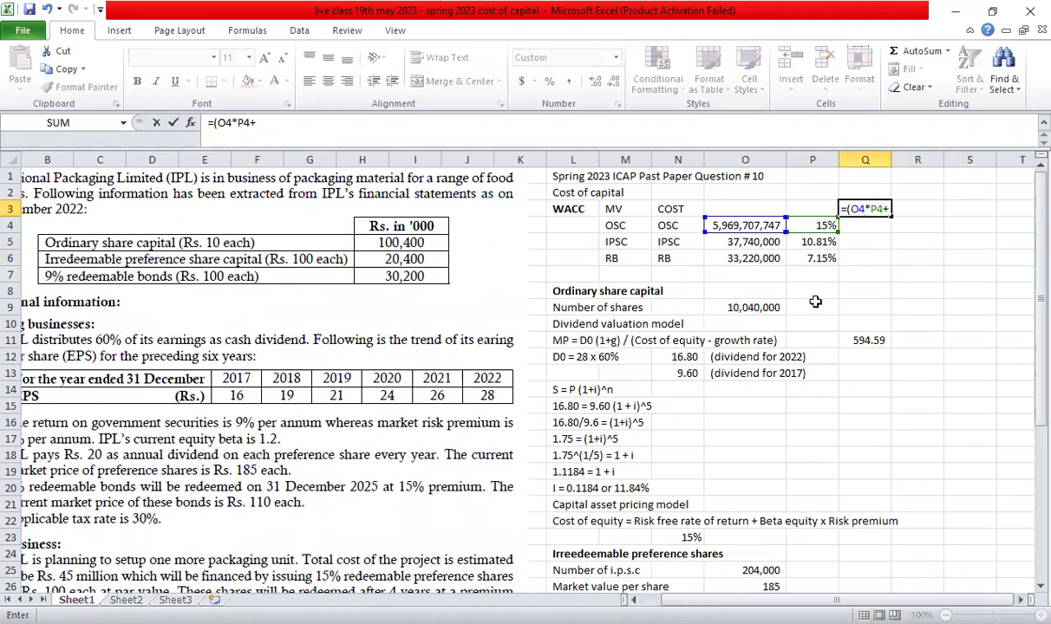
{"action": "type", "text": "+"}
{"action": "left_click", "coordinate": [733, 242]}
{"action": "type", "text": "*"}
{"action": "left_click", "coordinate": [819, 242]}
{"action": "type", "text": "+"}
{"action": "left_click", "coordinate": [729, 258]}
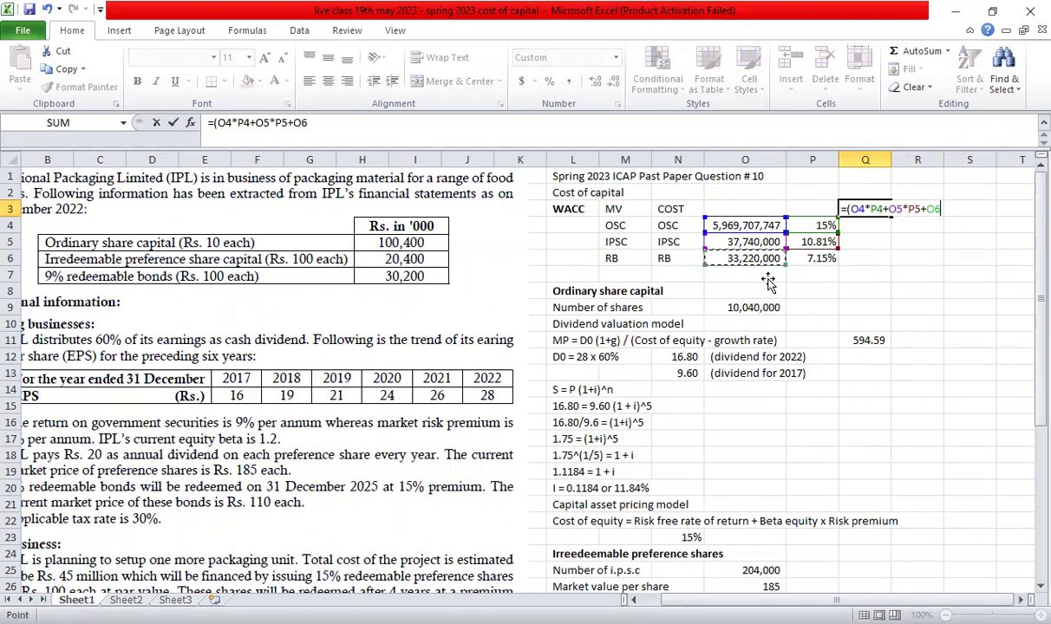
{"action": "type", "text": "*"}
{"action": "left_click", "coordinate": [831, 259]}
{"action": "type", "text": ")/"}
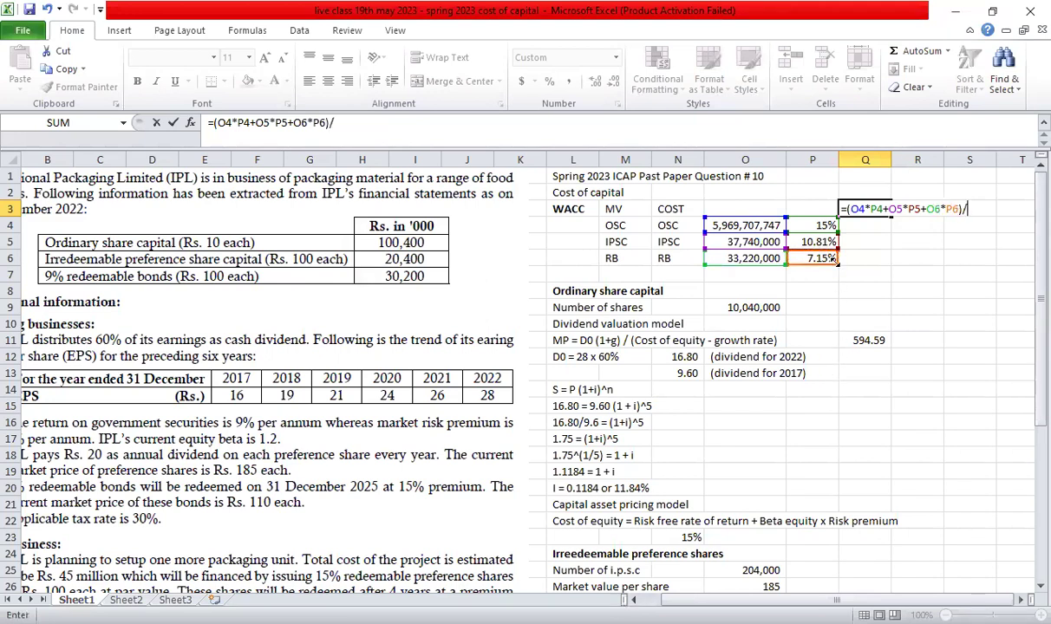
Complete the WACC formula in Q3 by dividing by the total market value, (O4+O5+O6)
{"action": "type", "text": "("}
{"action": "left_click", "coordinate": [751, 224]}
{"action": "type", "text": "+"}
{"action": "left_click", "coordinate": [751, 240]}
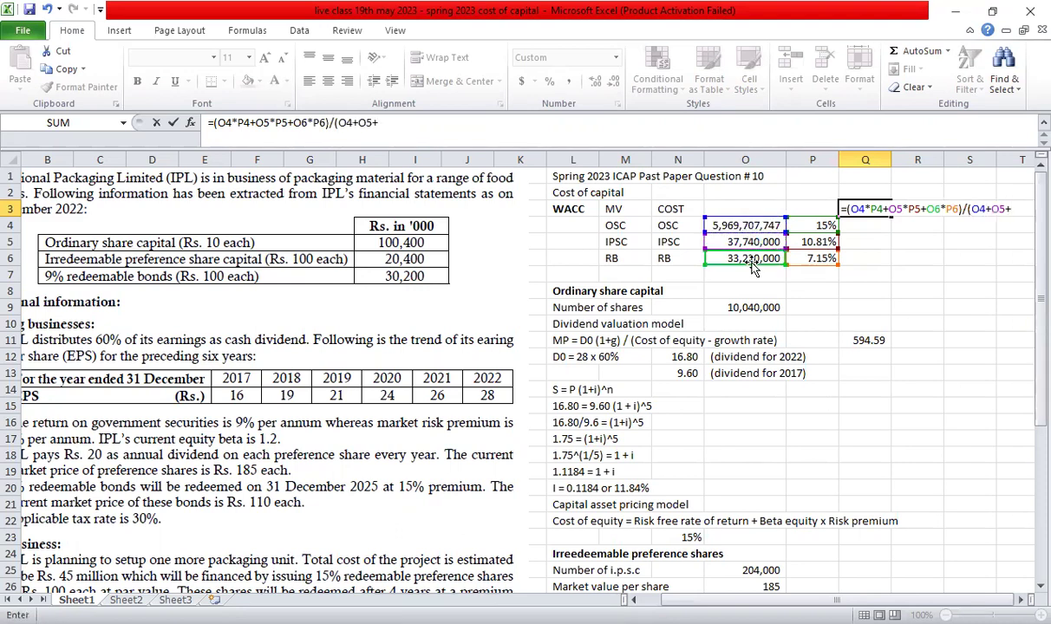
{"action": "type", "text": "+"}
{"action": "left_click", "coordinate": [751, 258]}
{"action": "type", "text": ")"}
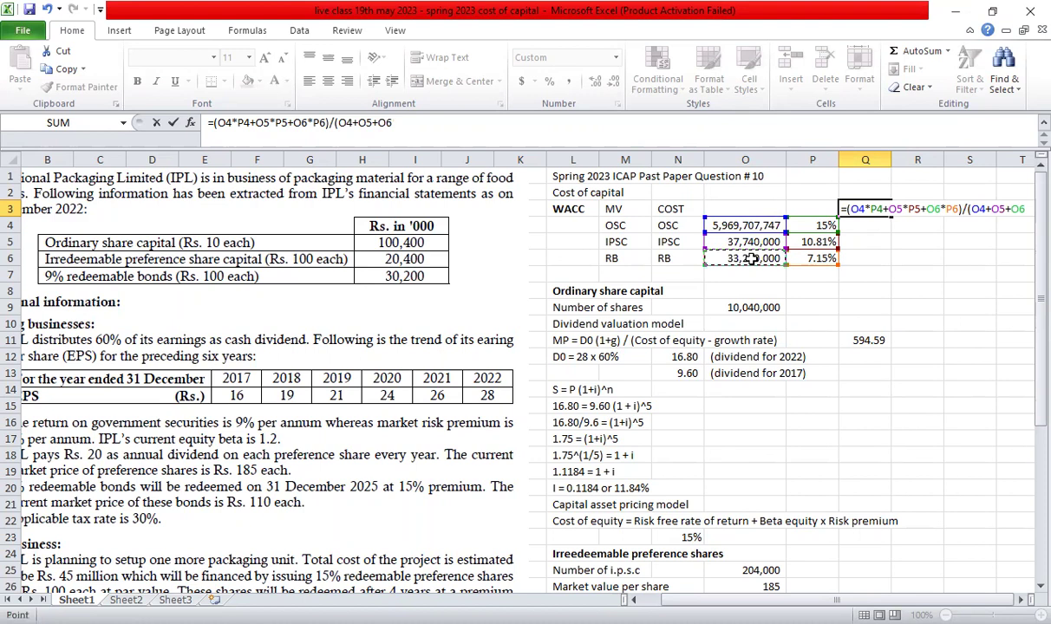
{"action": "key", "text": "Return"}
Format the WACC result in Q3 as a bold percentage with two decimal places
{"action": "left_click", "coordinate": [548, 81]}
{"action": "left_click", "coordinate": [595, 81]}
{"action": "left_click", "coordinate": [595, 81]}
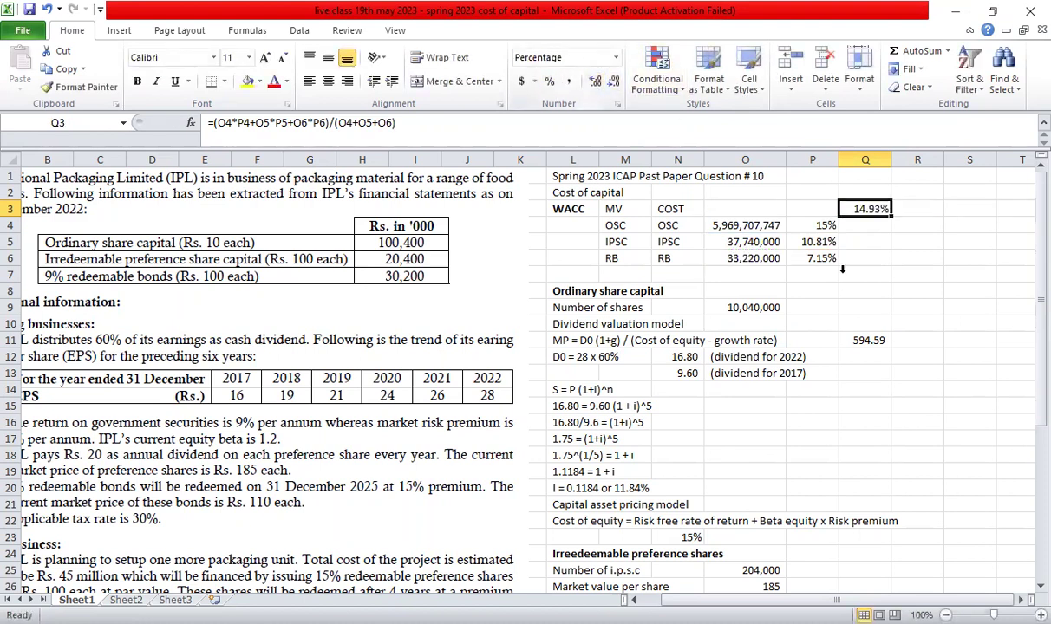
{"action": "key", "text": "ctrl+b"}
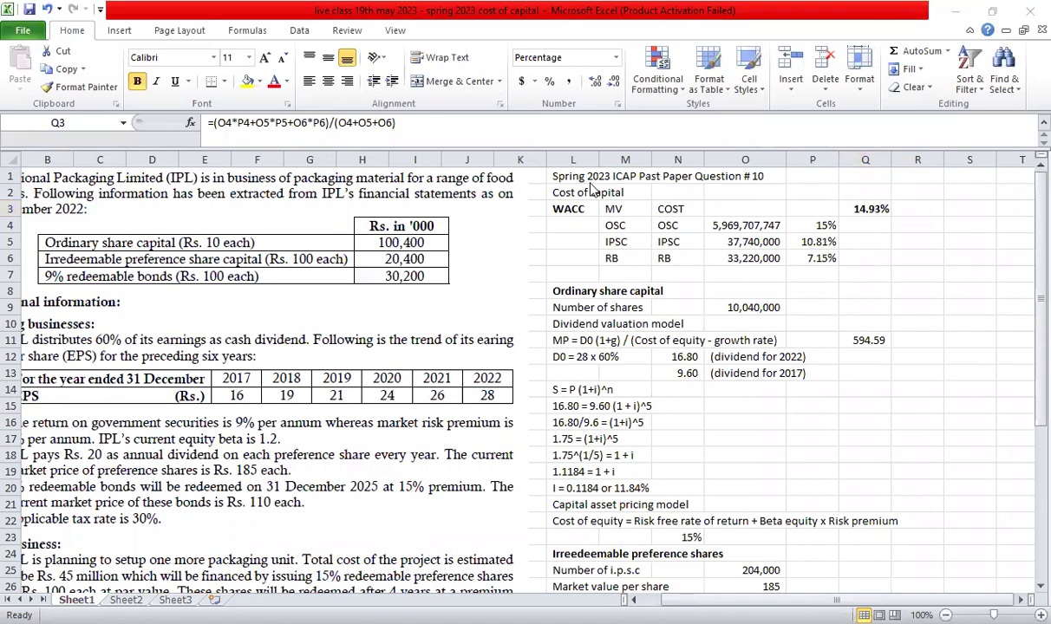
Examine the new-business details and requirement (b) in the question text
{"action": "left_click", "coordinate": [898, 288]}
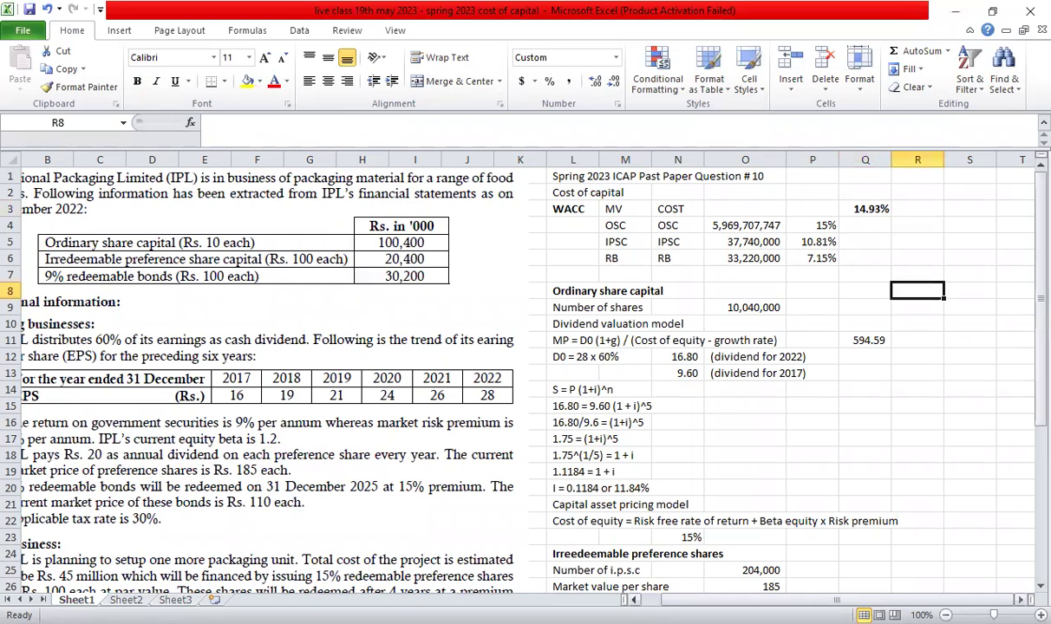
{"action": "scroll", "coordinate": [963, 572], "scroll_direction": "left", "scroll_amount": 1}
{"action": "scroll", "coordinate": [212, 539], "scroll_direction": "down", "scroll_amount": 5}
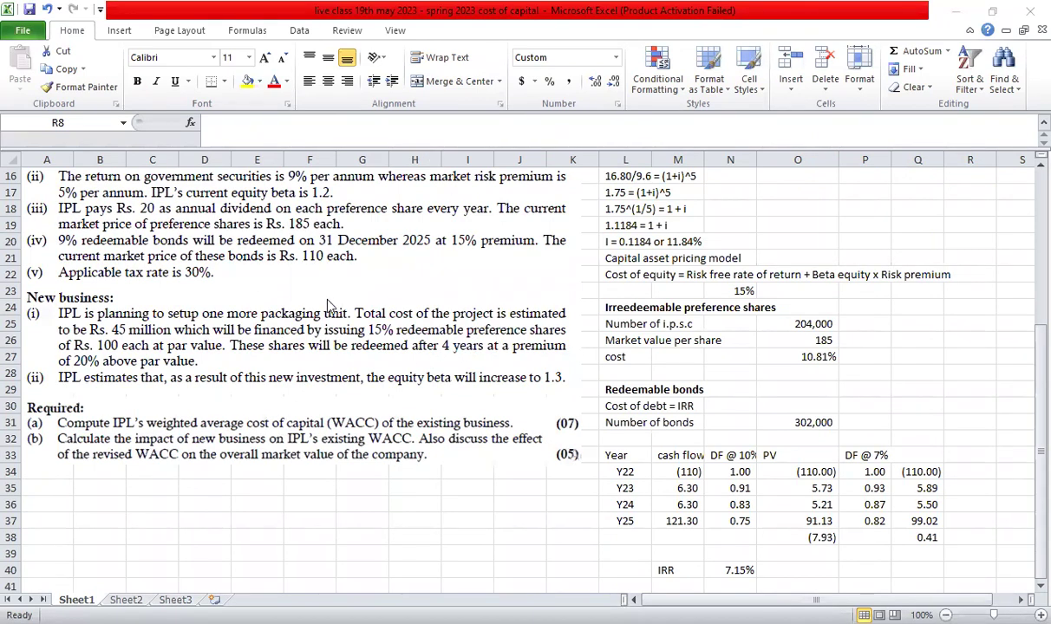
{"action": "scroll", "coordinate": [411, 385], "scroll_direction": "up", "scroll_amount": 1}
{"action": "scroll", "coordinate": [290, 559], "scroll_direction": "down", "scroll_amount": 2}
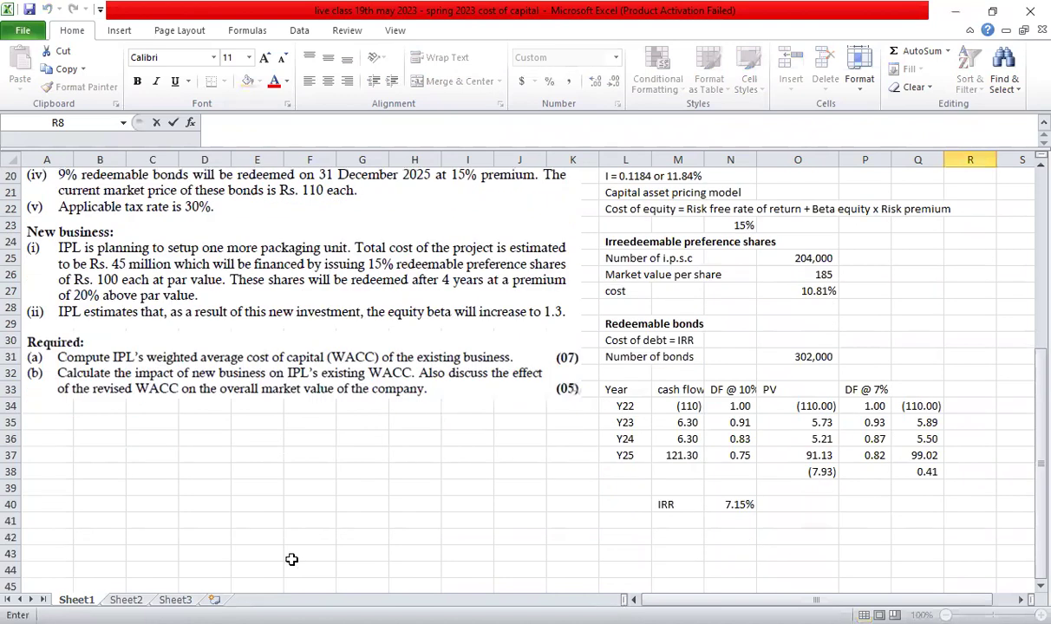
Highlight "15% redeemable preference shares of Rs. 100 each at par value" in green in the new-business text
{"action": "left_click", "coordinate": [290, 559]}
{"action": "left_click", "coordinate": [260, 404]}
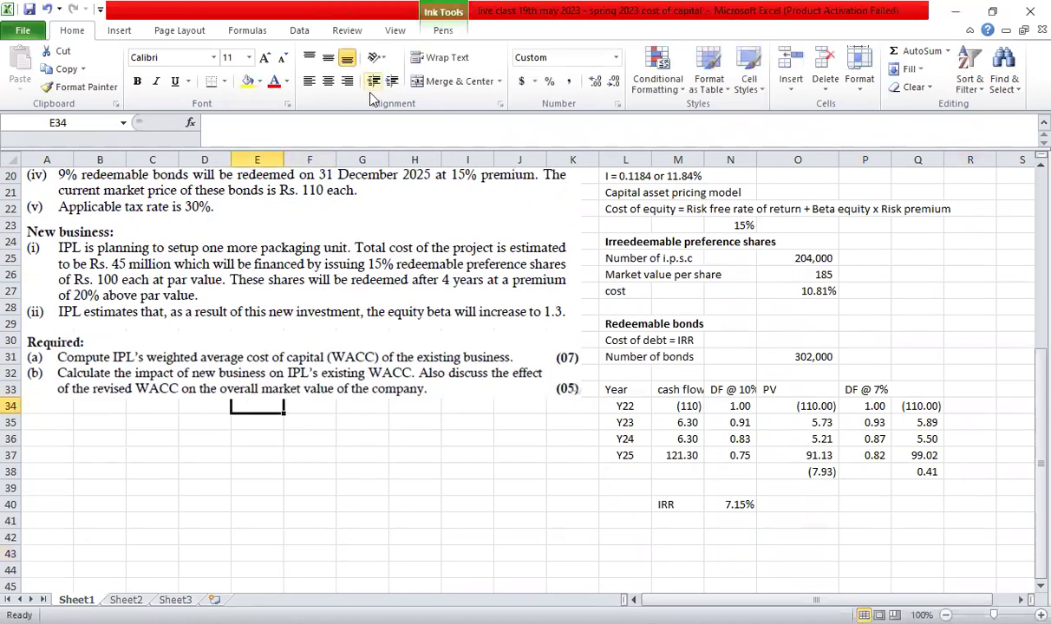
{"action": "left_click_drag", "start_coordinate": [365, 263], "coordinate": [565, 263]}
{"action": "left_click_drag", "start_coordinate": [47, 280], "coordinate": [221, 279]}
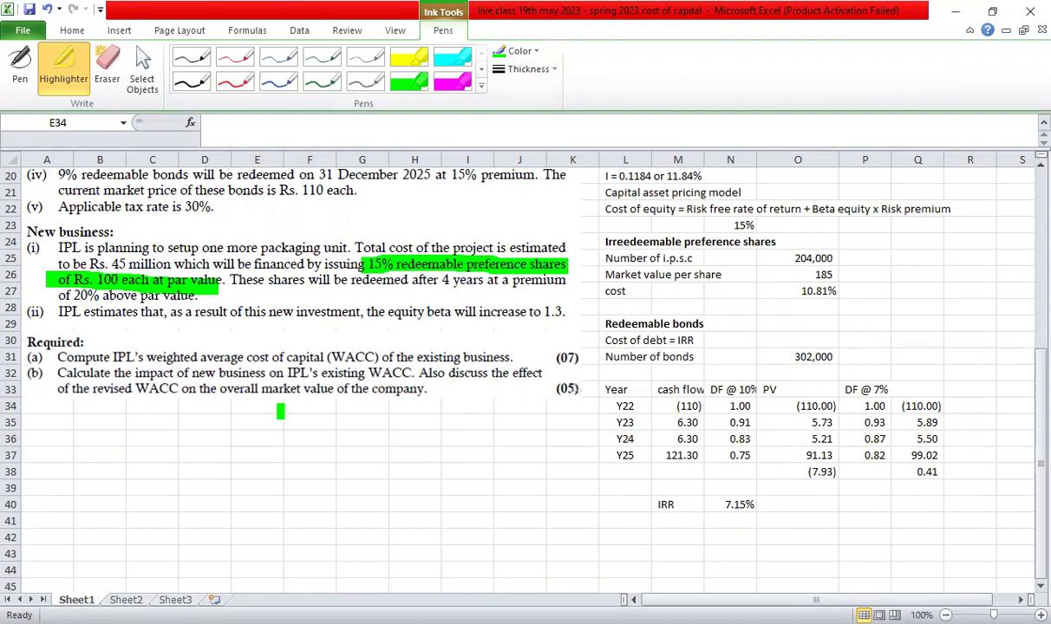
{"action": "key", "text": "Escape"}
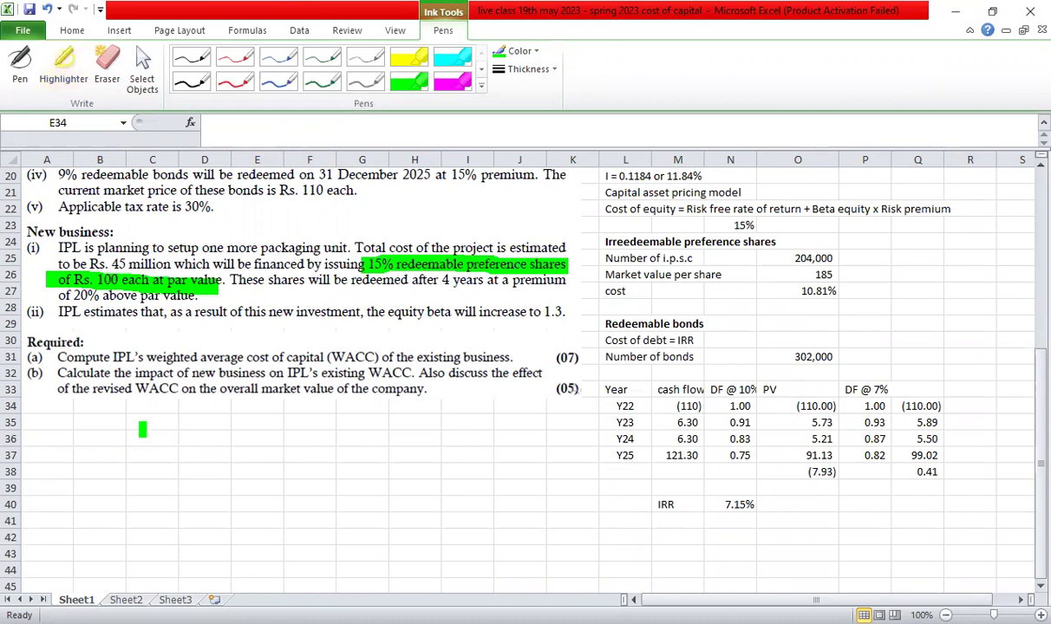
List the capital components osc, irpsc, rb and rpsc in C36:C39 below the question text
{"action": "left_click", "coordinate": [161, 439]}
{"action": "type", "text": "osc"}
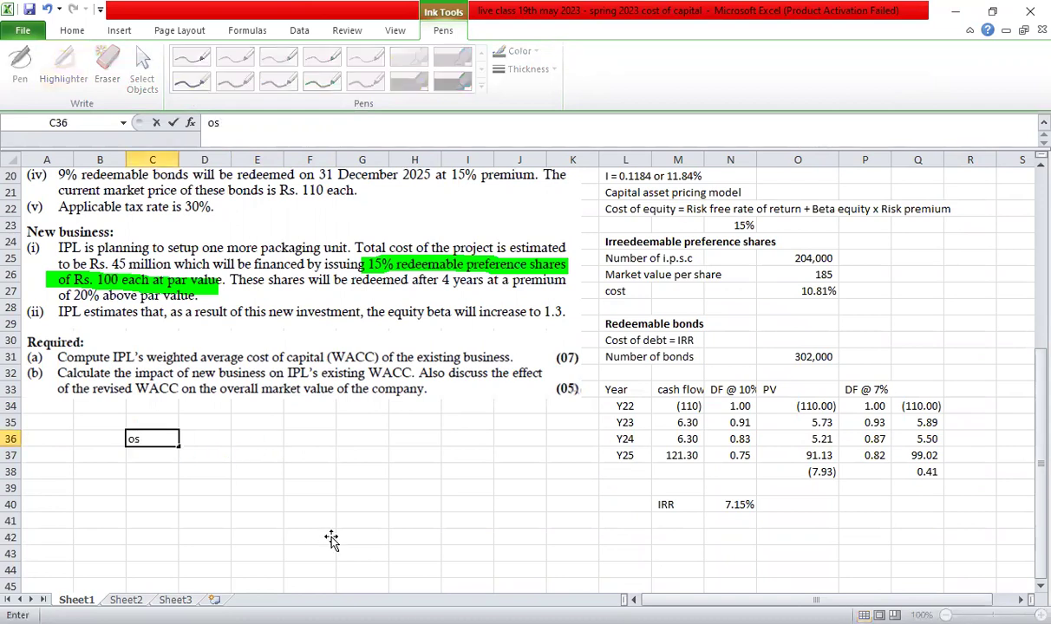
{"action": "key", "text": "Return"}
{"action": "type", "text": "irp"}
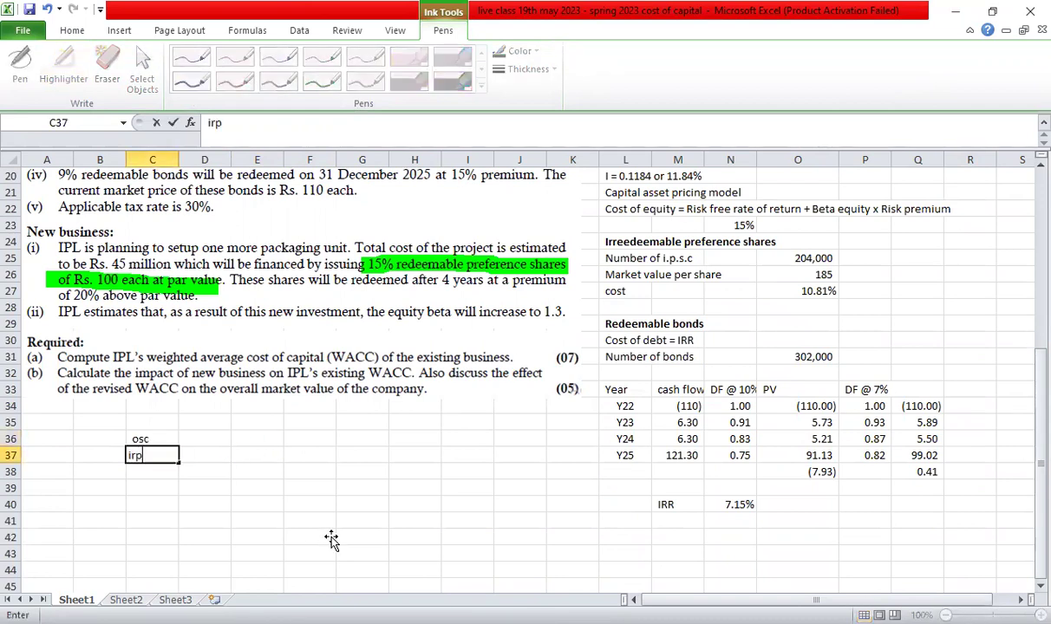
{"action": "type", "text": "sc"}
{"action": "key", "text": "Return"}
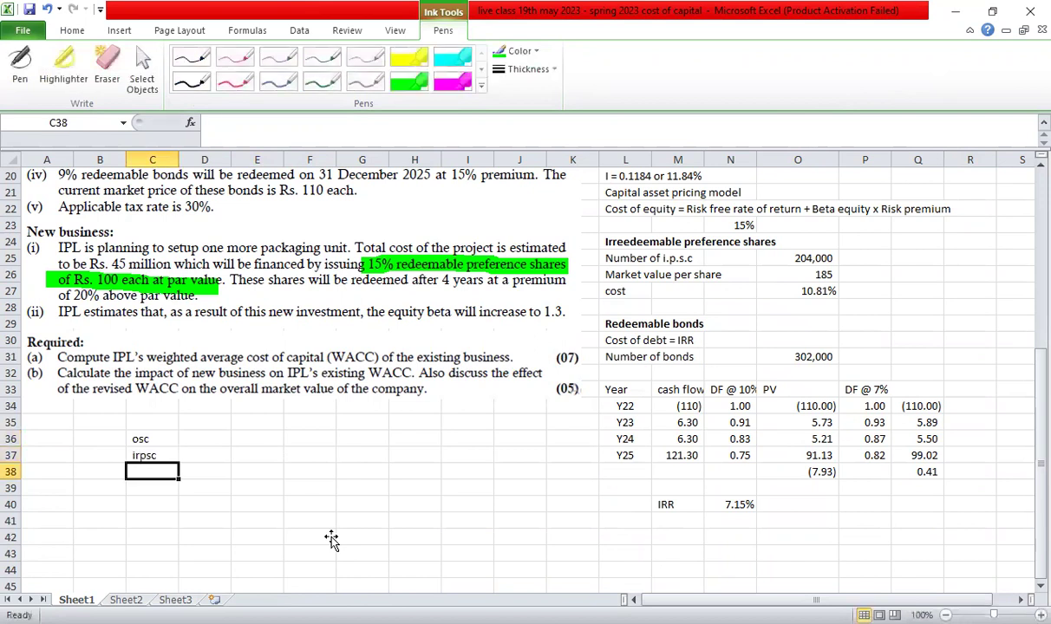
{"action": "type", "text": "rb"}
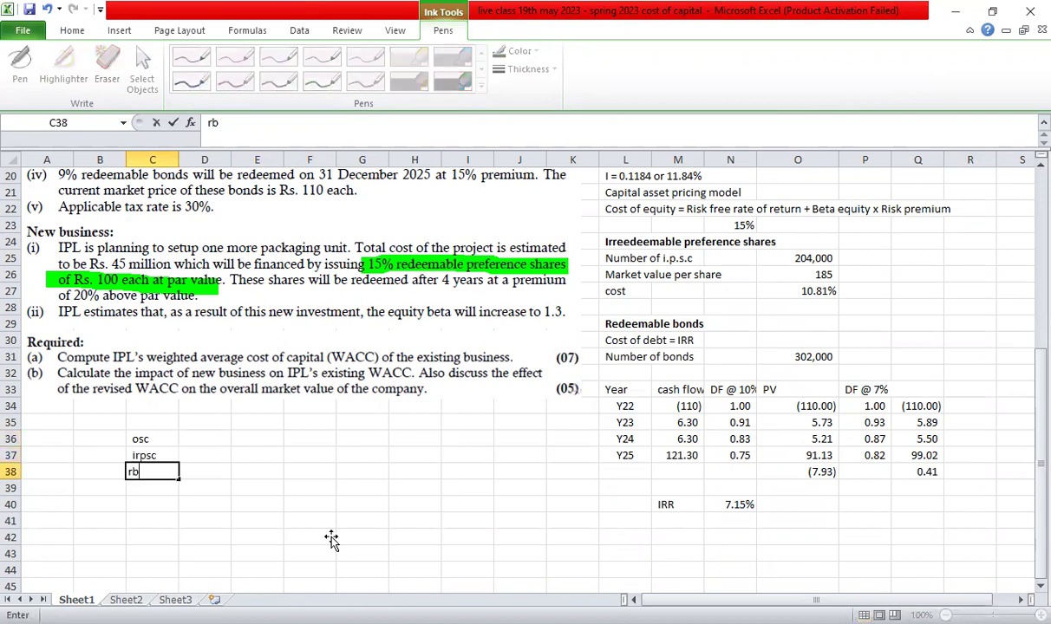
{"action": "key", "text": "Return"}
{"action": "type", "text": "r"}
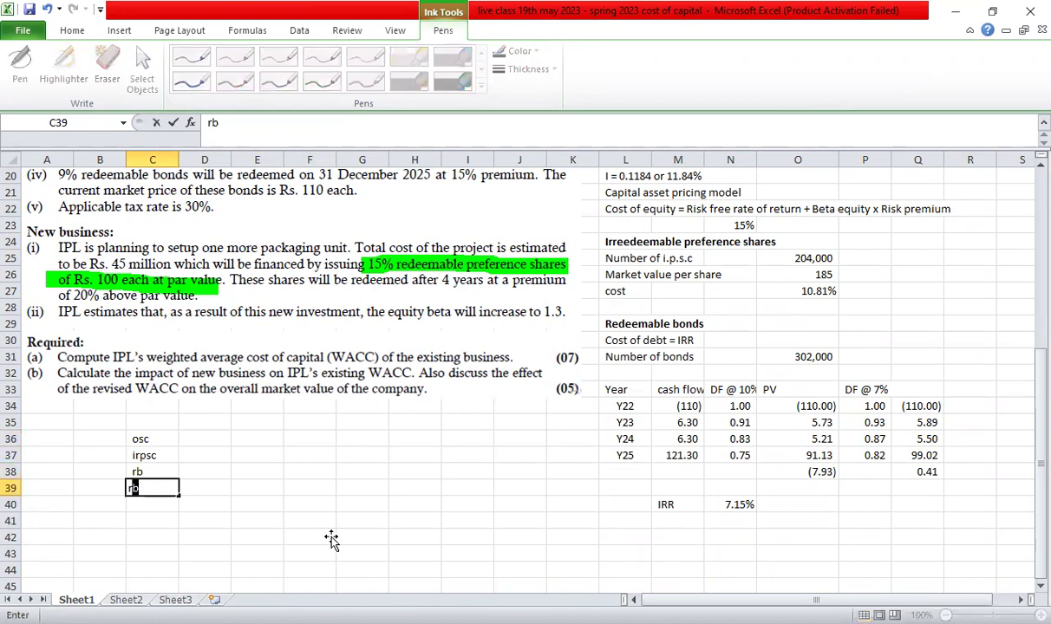
{"action": "type", "text": "psc"}
{"action": "key", "text": "Return"}
Add the column headings mv in D35 and cost in E35 for the component list
{"action": "key", "text": "Right"}
{"action": "key", "text": "Up"}
{"action": "key", "text": "Up"}
{"action": "key", "text": "Up"}
{"action": "key", "text": "Up"}
{"action": "key", "text": "Up"}
{"action": "type", "text": "mv"}
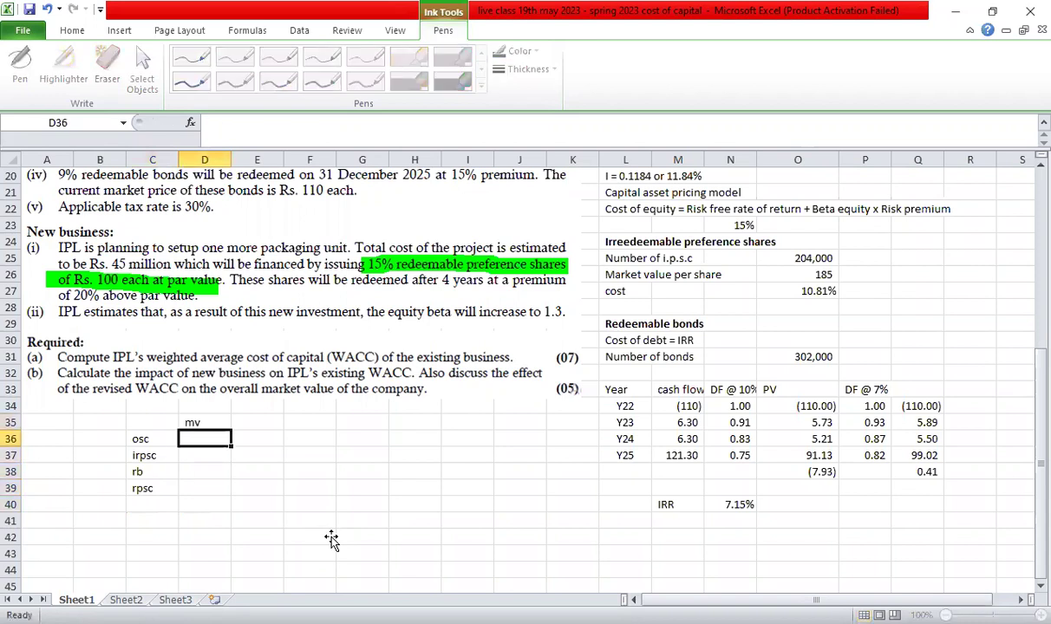
{"action": "key", "text": "Right"}
{"action": "type", "text": "cost"}
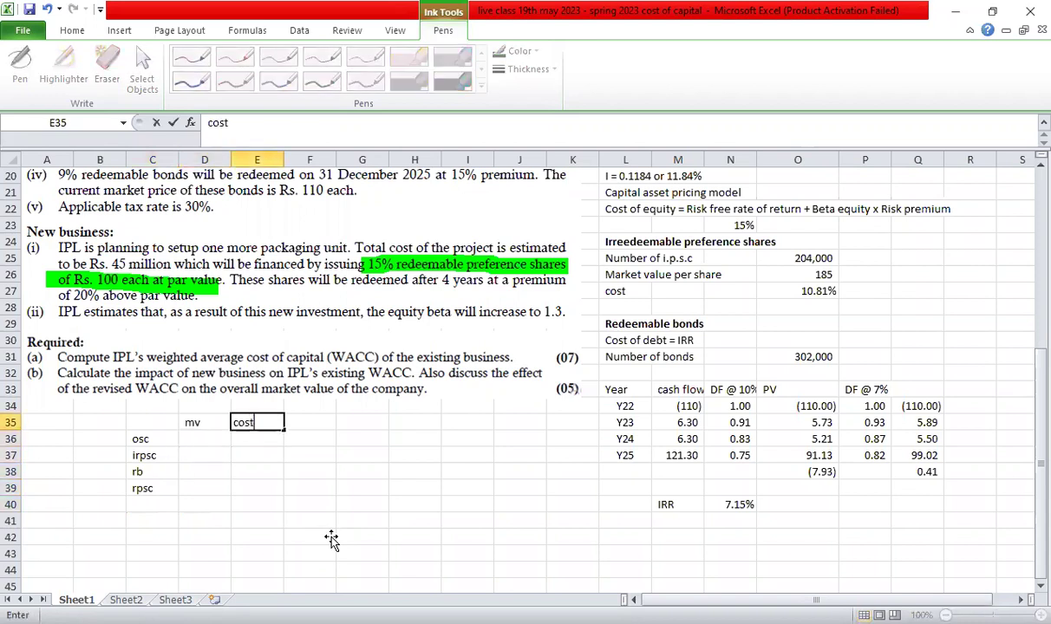
{"action": "key", "text": "Return"}
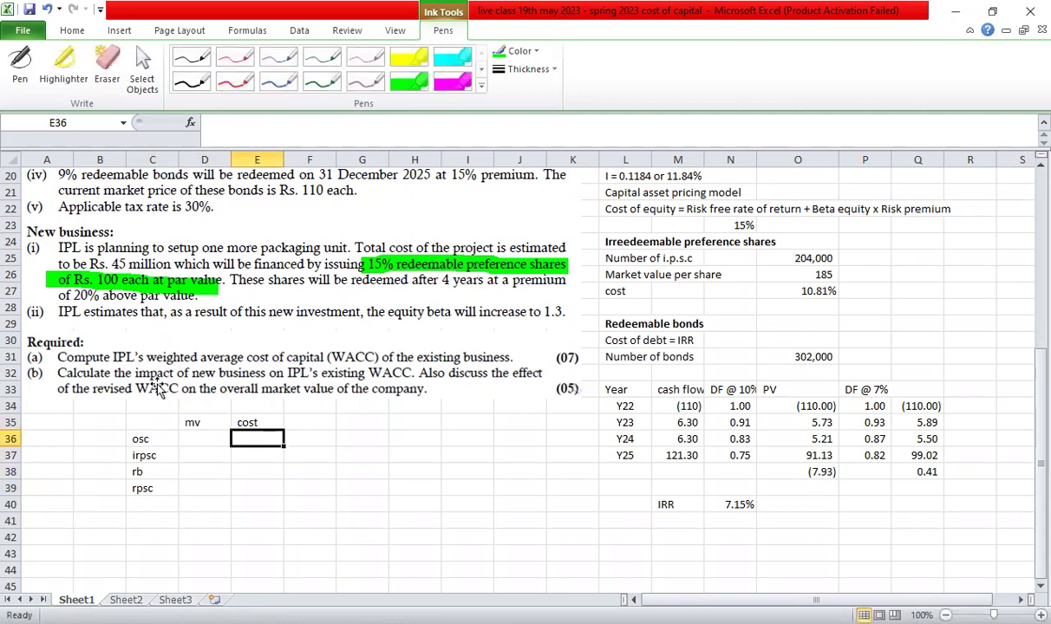
{"action": "left_click_drag", "start_coordinate": [135, 489], "coordinate": [252, 493]}
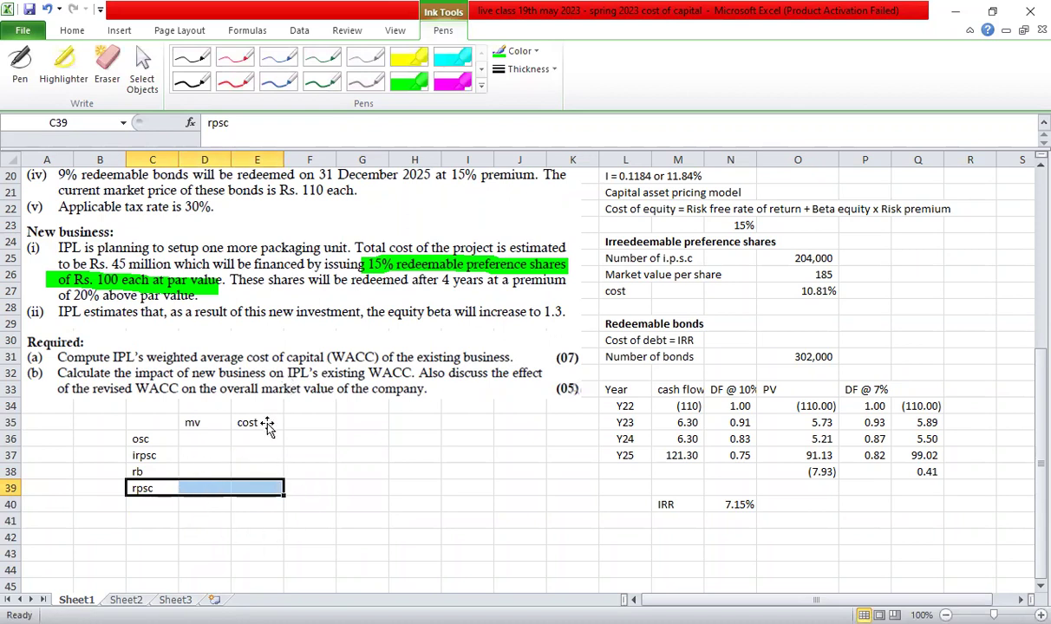
{"action": "left_click_drag", "start_coordinate": [146, 456], "coordinate": [243, 460]}
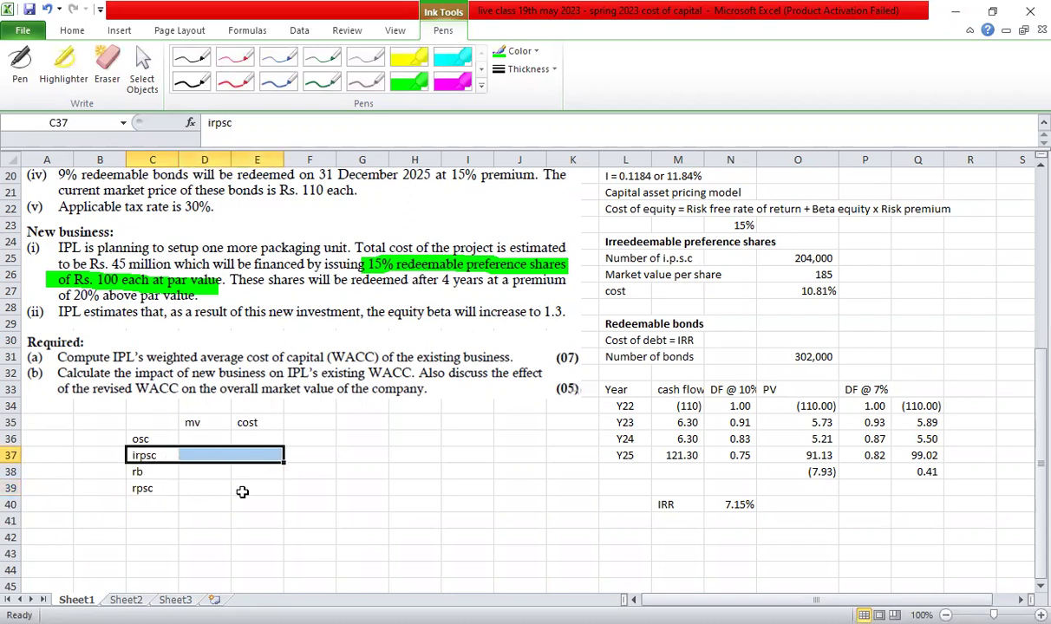
{"action": "left_click", "coordinate": [147, 488]}
{"action": "left_click", "coordinate": [156, 457]}
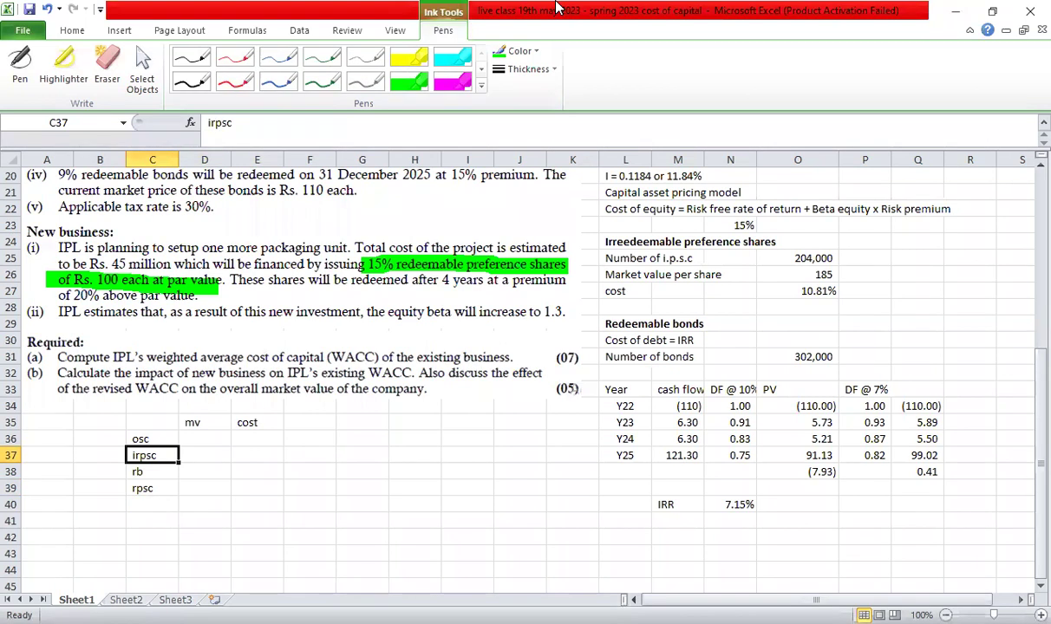
{"action": "left_click", "coordinate": [258, 458]}
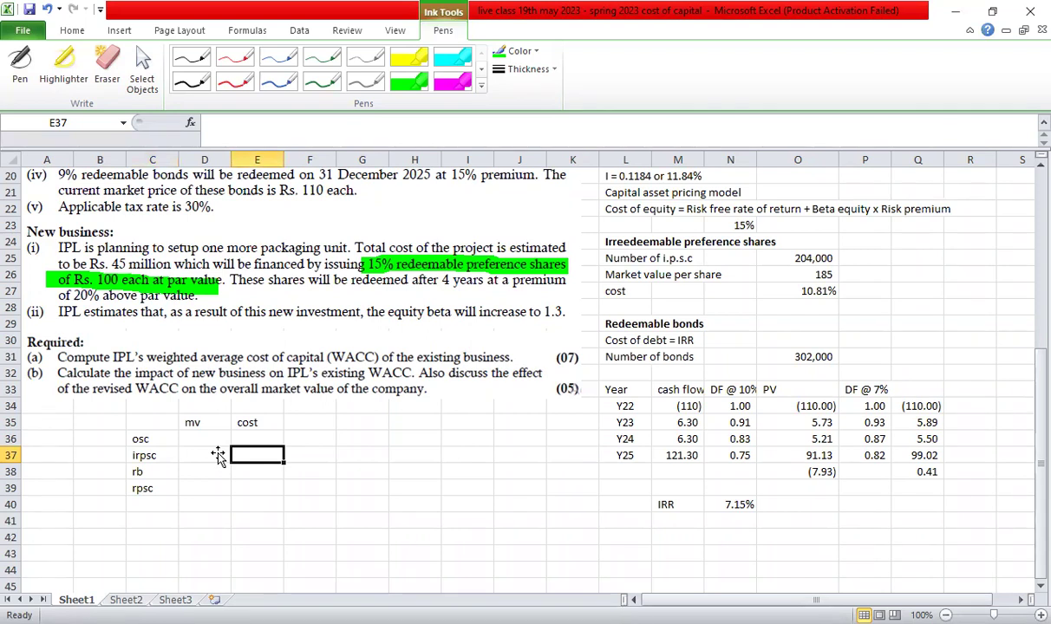
{"action": "left_click", "coordinate": [143, 492]}
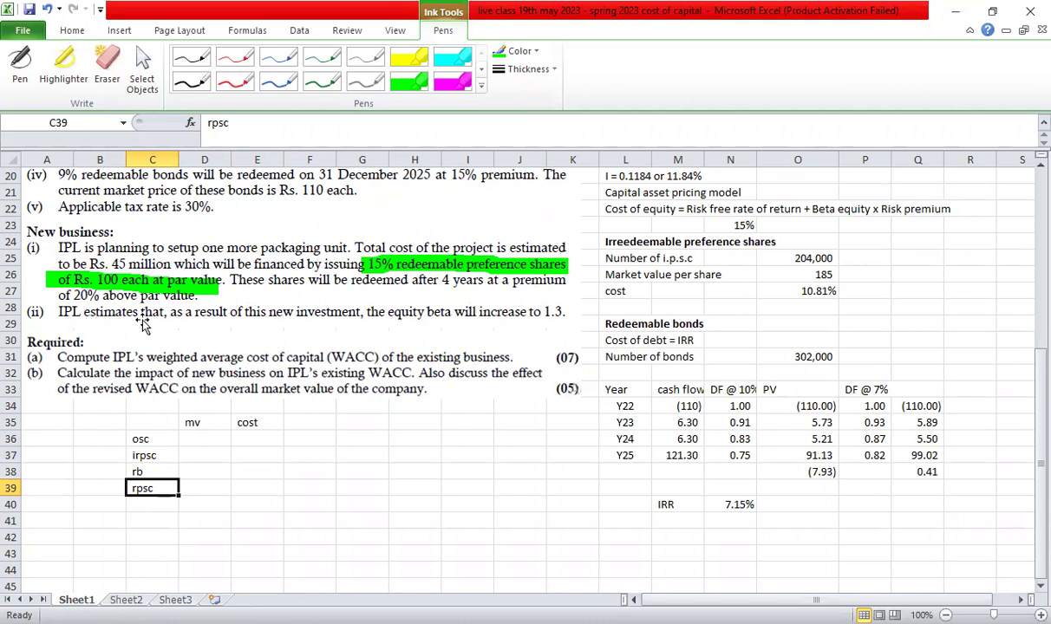
Start the redeemable preference share schedule with the heading Year in C42 and years 0 to 4 in C43:C47
{"action": "scroll", "coordinate": [179, 454], "scroll_direction": "down", "scroll_amount": 1}
{"action": "left_click", "coordinate": [156, 518]}
{"action": "left_click", "coordinate": [152, 486]}
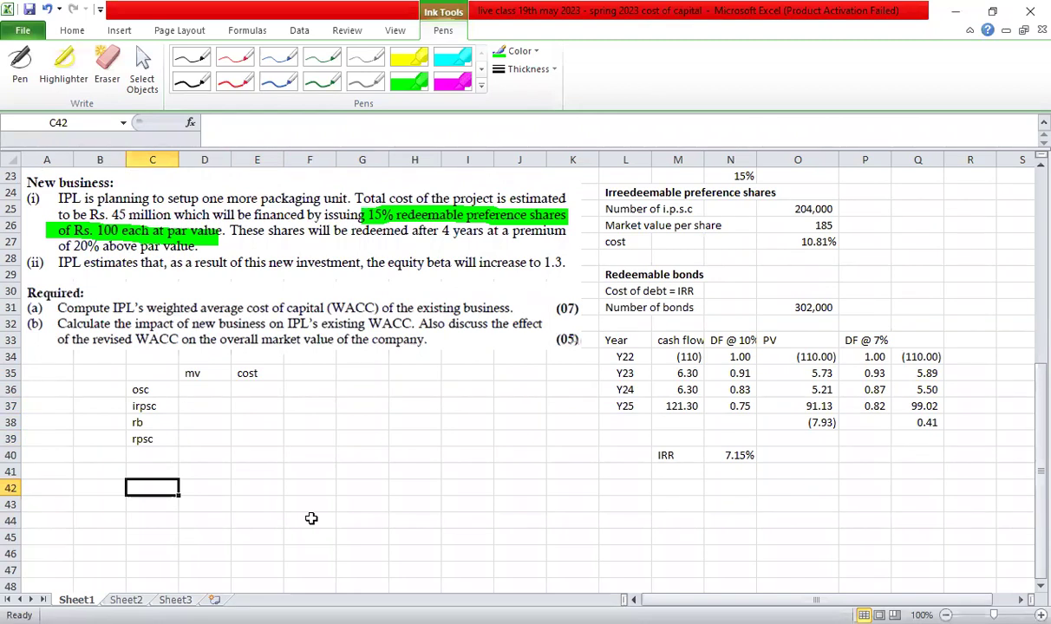
{"action": "type", "text": "Year"}
{"action": "key", "text": "Return"}
{"action": "type", "text": "0"}
{"action": "key", "text": "Return"}
{"action": "type", "text": "1"}
{"action": "key", "text": "Return"}
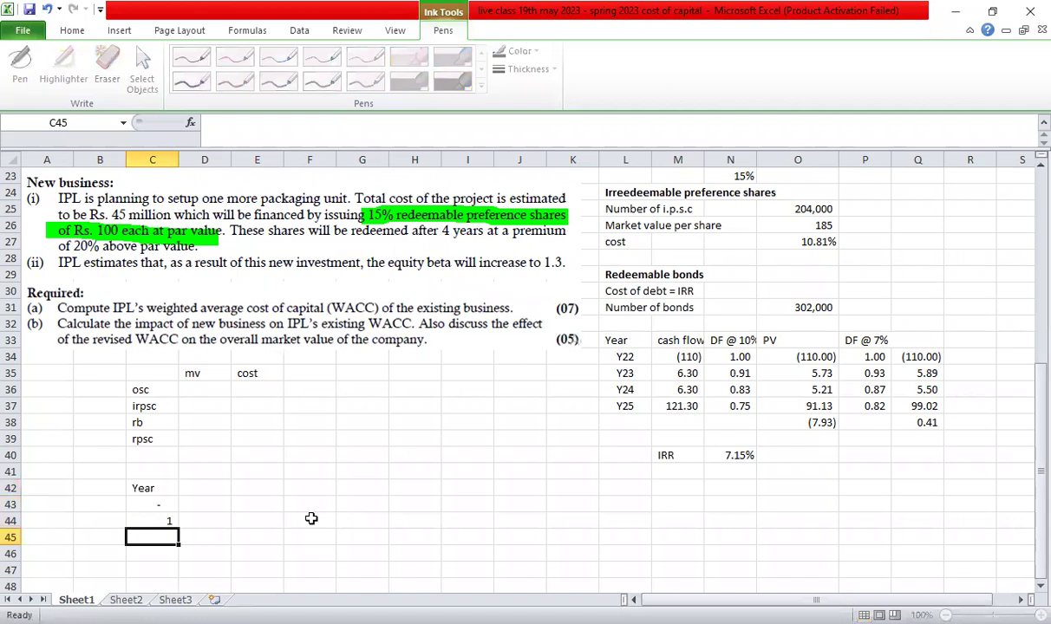
{"action": "type", "text": "2"}
{"action": "key", "text": "Return"}
{"action": "type", "text": "3"}
{"action": "key", "text": "Return"}
{"action": "type", "text": "4"}
{"action": "key", "text": "Return"}
Try re-entering the year 0 value in C43, first as text and again as a plain number
{"action": "key", "text": "Up"}
{"action": "key", "text": "Up"}
{"action": "key", "text": "Up"}
{"action": "key", "text": "Up"}
{"action": "key", "text": "Up"}
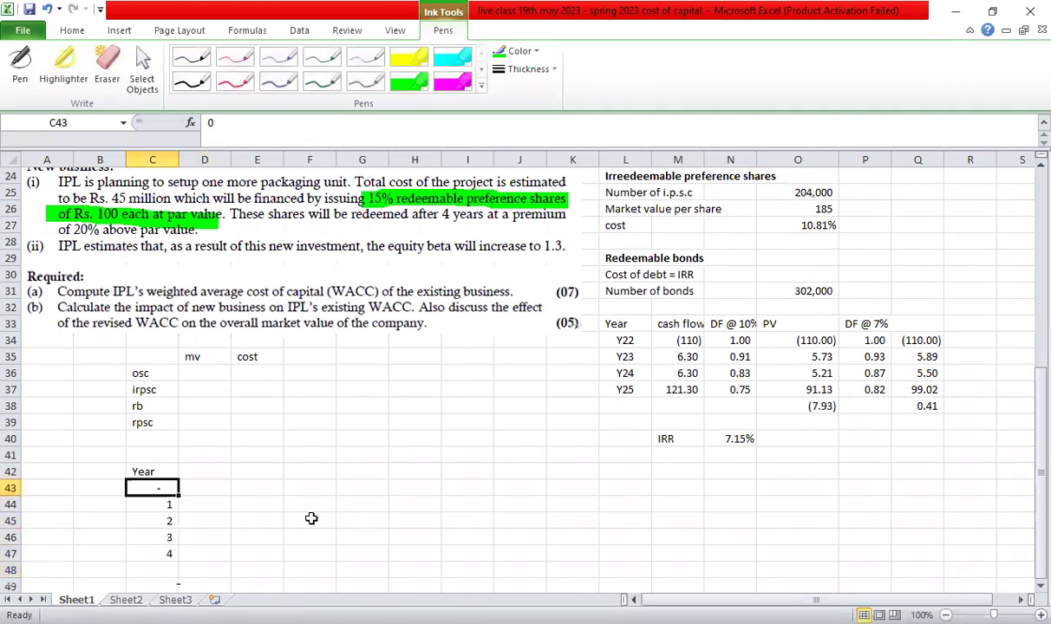
{"action": "type", "text": "'0"}
{"action": "key", "text": "Return"}
{"action": "key", "text": "Up"}
{"action": "type", "text": "0"}
{"action": "key", "text": "Return"}
Try a comma number format with fewer decimals on the years in C43:C47 and undo it
{"action": "key", "text": "Up"}
{"action": "key", "text": "shift+Down"}
{"action": "key", "text": "shift+Down"}
{"action": "key", "text": "shift+Down"}
{"action": "key", "text": "shift+Down"}
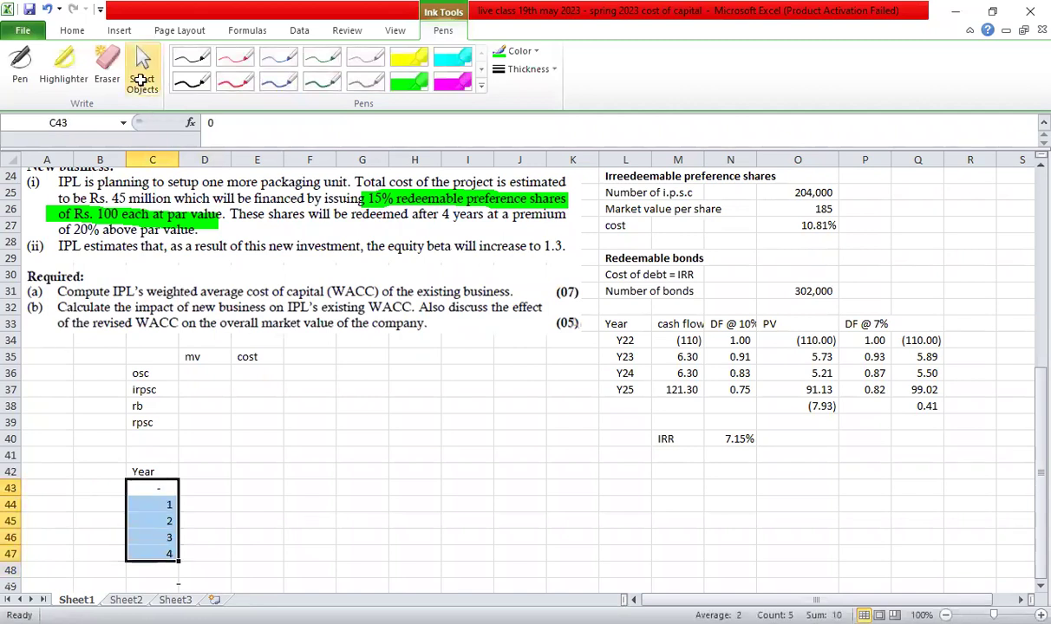
{"action": "left_click", "coordinate": [72, 30]}
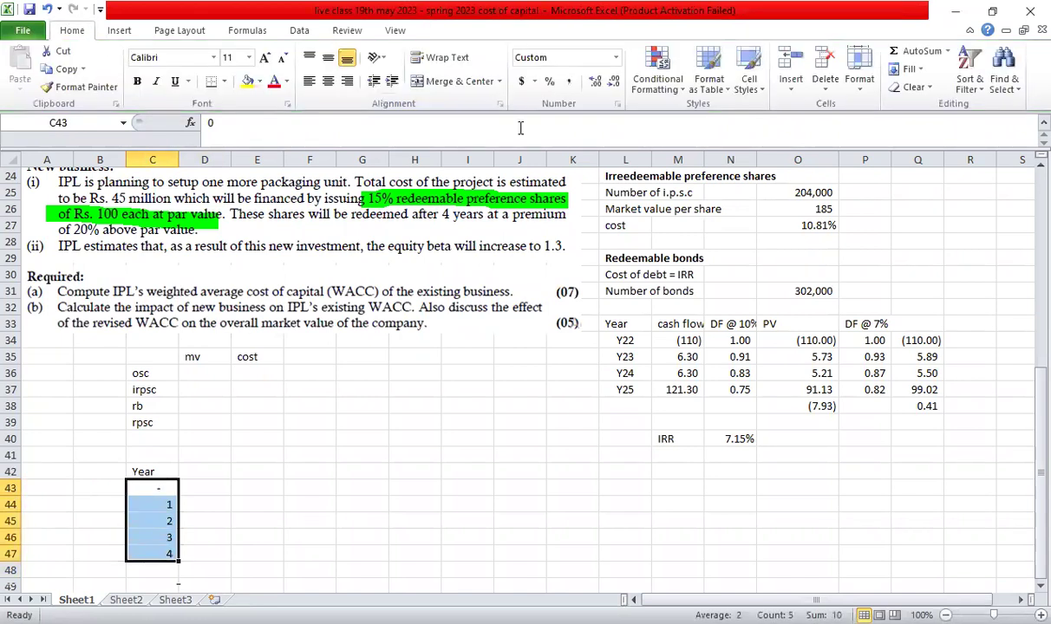
{"action": "left_click", "coordinate": [568, 81]}
{"action": "left_click", "coordinate": [613, 81]}
{"action": "key", "text": "ctrl+z"}
{"action": "left_click", "coordinate": [242, 537]}
{"action": "key", "text": "ctrl+z"}
Enter the year 0 in C43 as text with '0 and centre the year values in C43:C47
{"action": "left_click", "coordinate": [156, 486]}
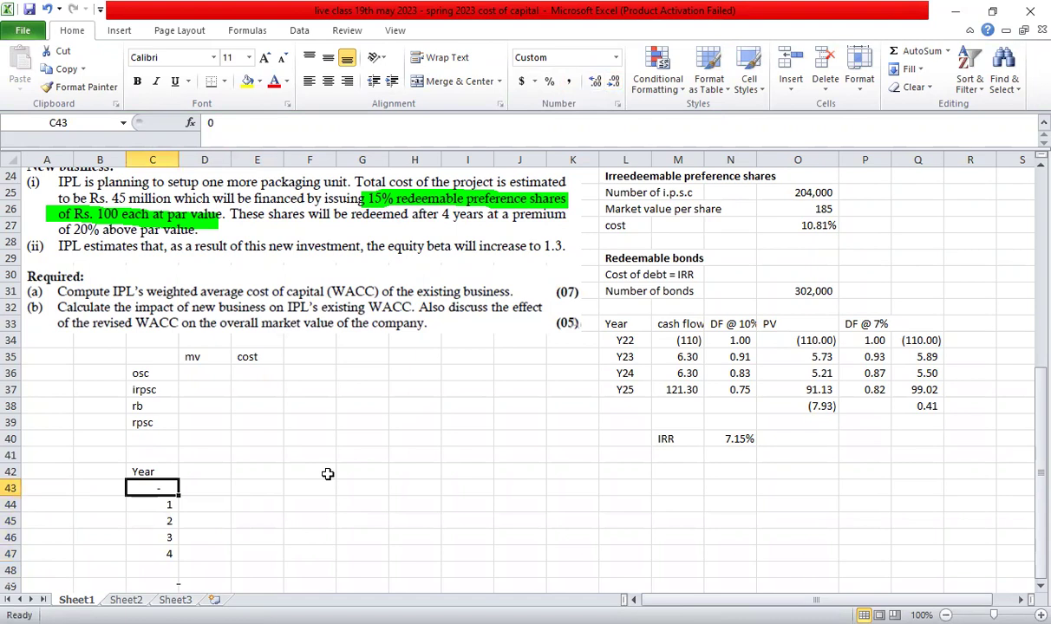
{"action": "type", "text": "'0"}
{"action": "key", "text": "Return"}
{"action": "key", "text": "Up"}
{"action": "left_click", "coordinate": [107, 490]}
{"action": "left_click", "coordinate": [161, 559]}
{"action": "left_click", "coordinate": [327, 81]}
{"action": "left_click", "coordinate": [309, 422]}
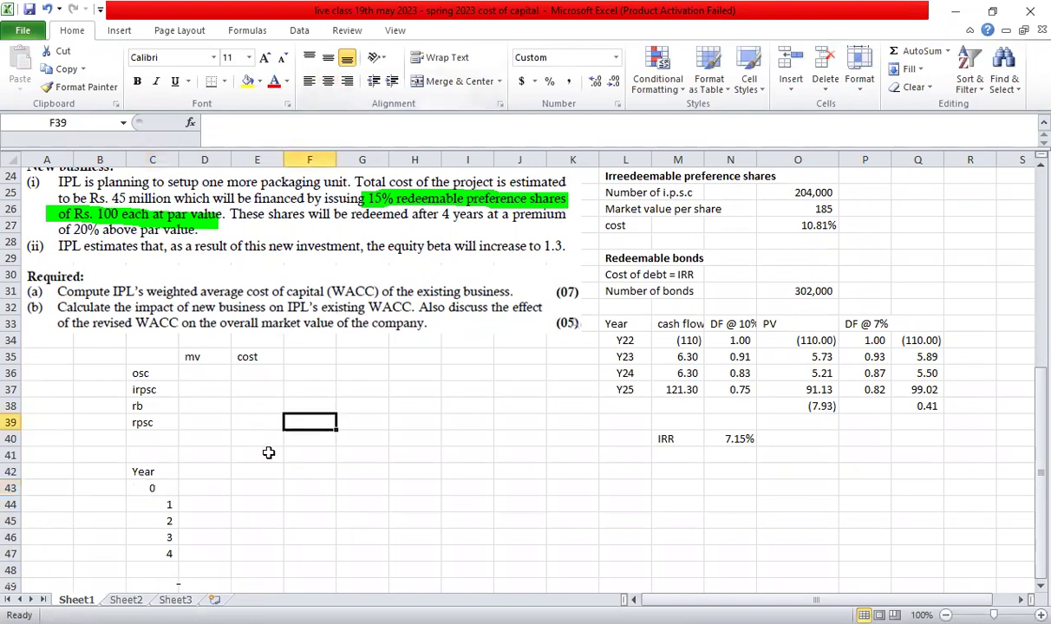
{"action": "left_click_drag", "start_coordinate": [152, 488], "coordinate": [153, 554]}
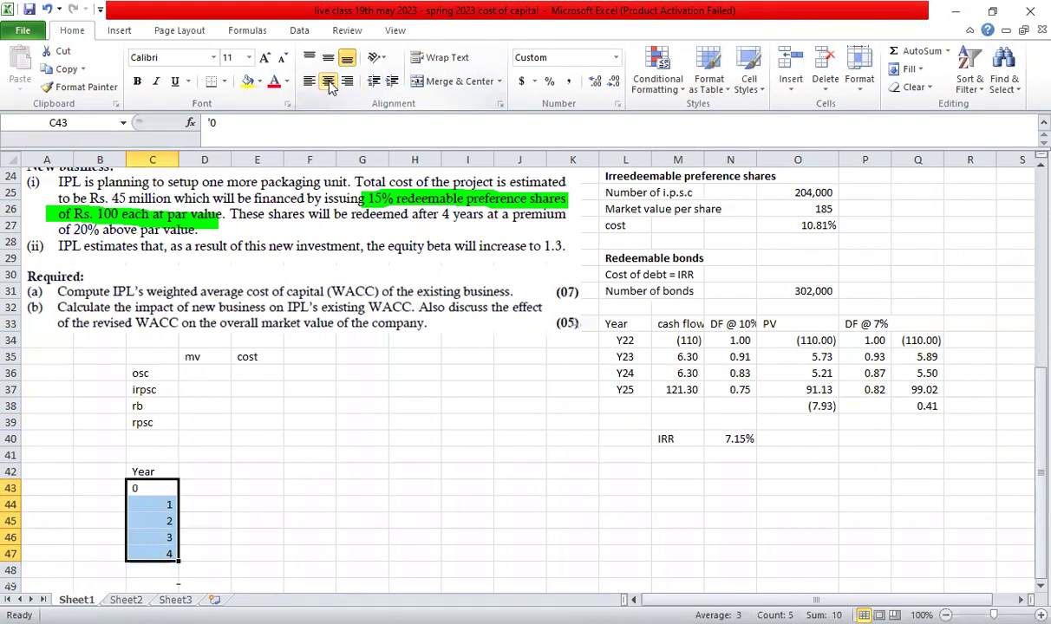
{"action": "left_click", "coordinate": [158, 568]}
Try changing the number format of the year values to comma style and undo the change
{"action": "left_click_drag", "start_coordinate": [154, 505], "coordinate": [153, 570]}
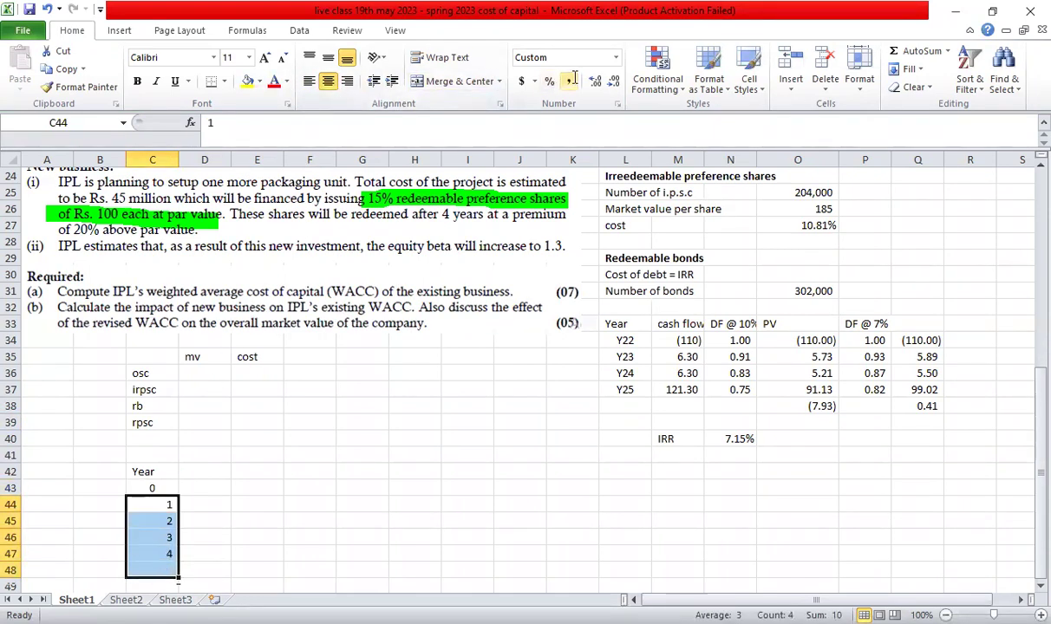
{"action": "left_click", "coordinate": [257, 491]}
{"action": "left_click_drag", "start_coordinate": [152, 488], "coordinate": [145, 553]}
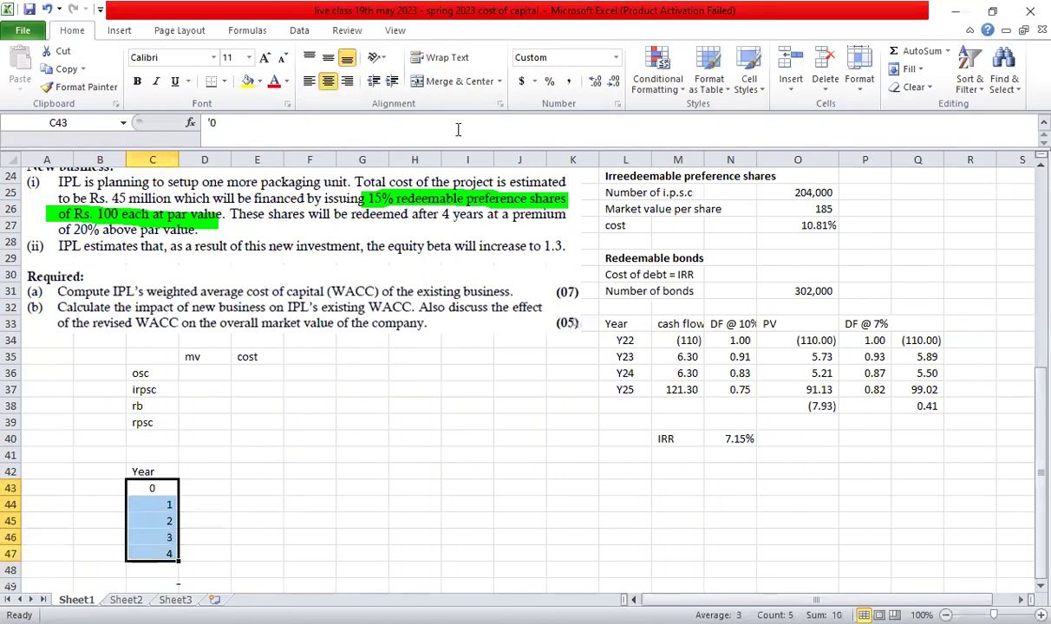
{"action": "left_click", "coordinate": [597, 84]}
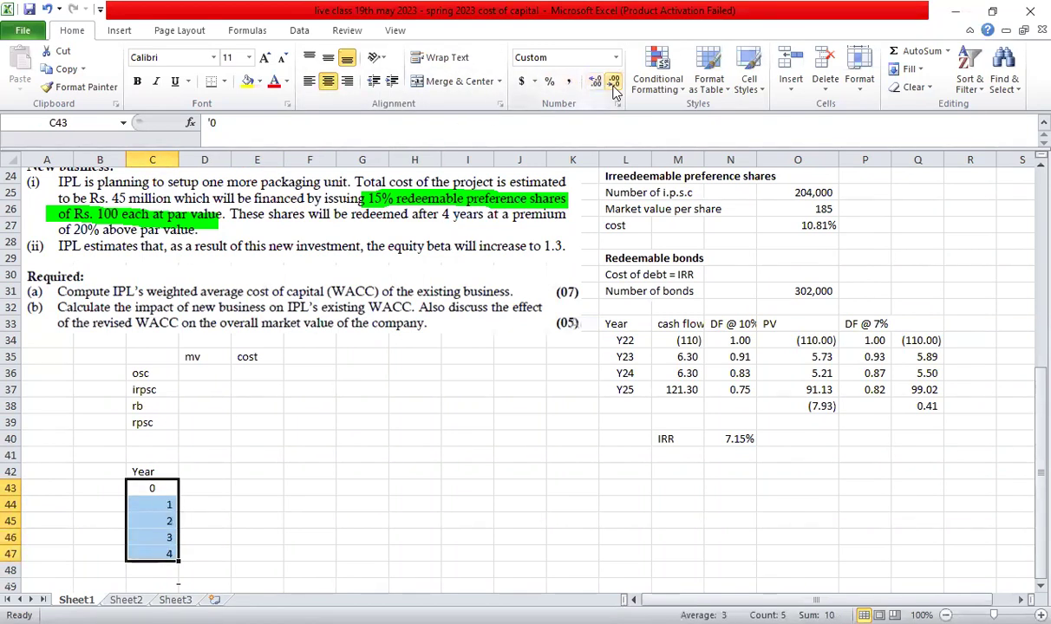
{"action": "left_click", "coordinate": [568, 81]}
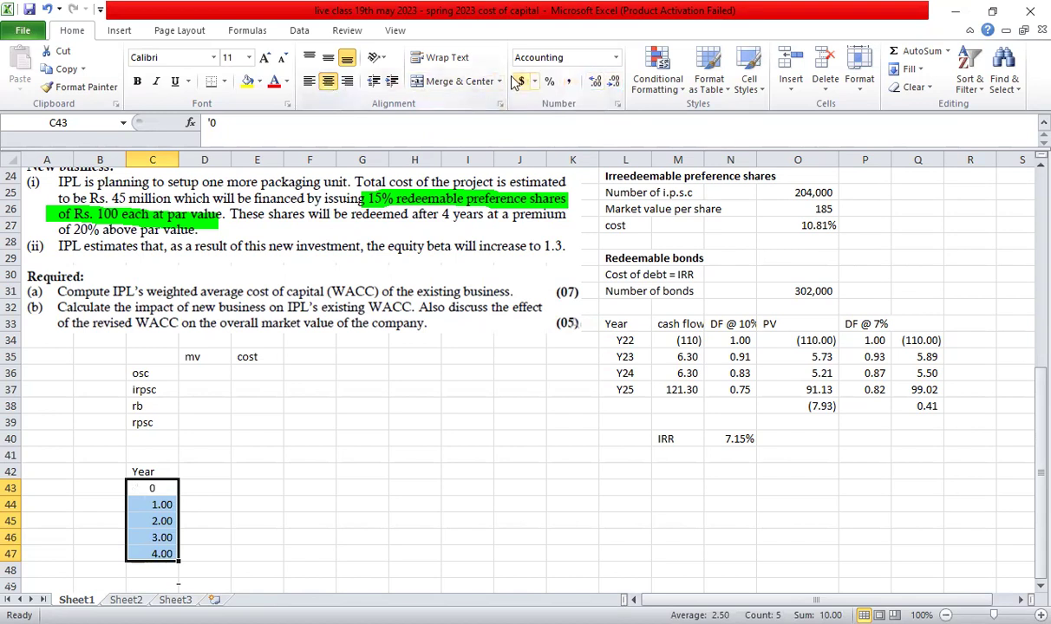
{"action": "key", "text": "ctrl+z"}
{"action": "key", "text": "ctrl+z"}
{"action": "key", "text": "ctrl+z"}
{"action": "left_click", "coordinate": [165, 506]}
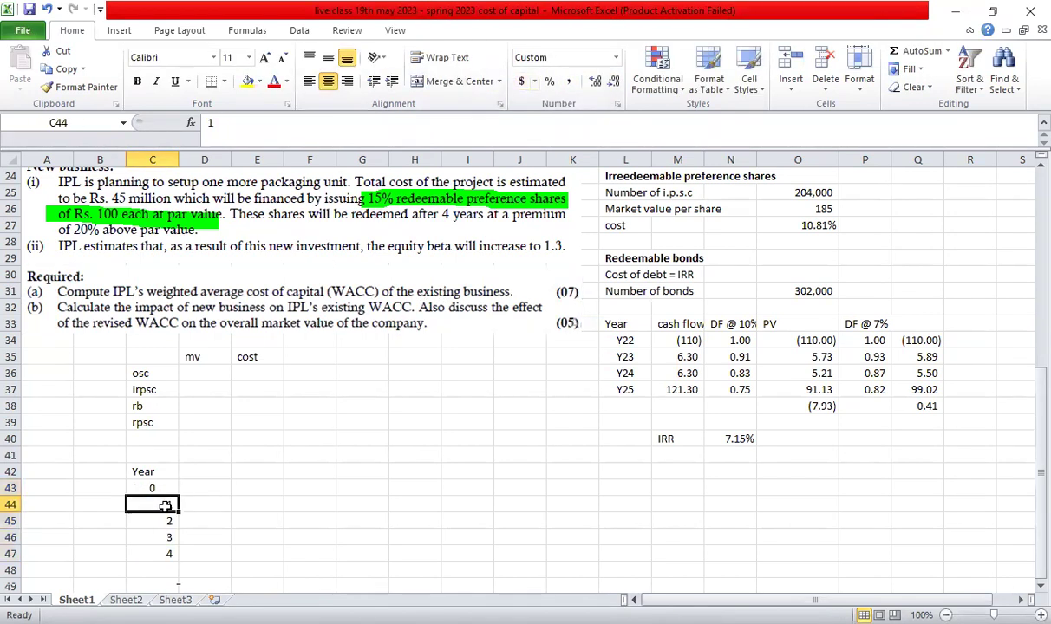
Add the heading cf in D42 and enter the year 0 cash flow of -100 in D43
{"action": "left_click", "coordinate": [204, 472]}
{"action": "type", "text": "cf"}
{"action": "key", "text": "Return"}
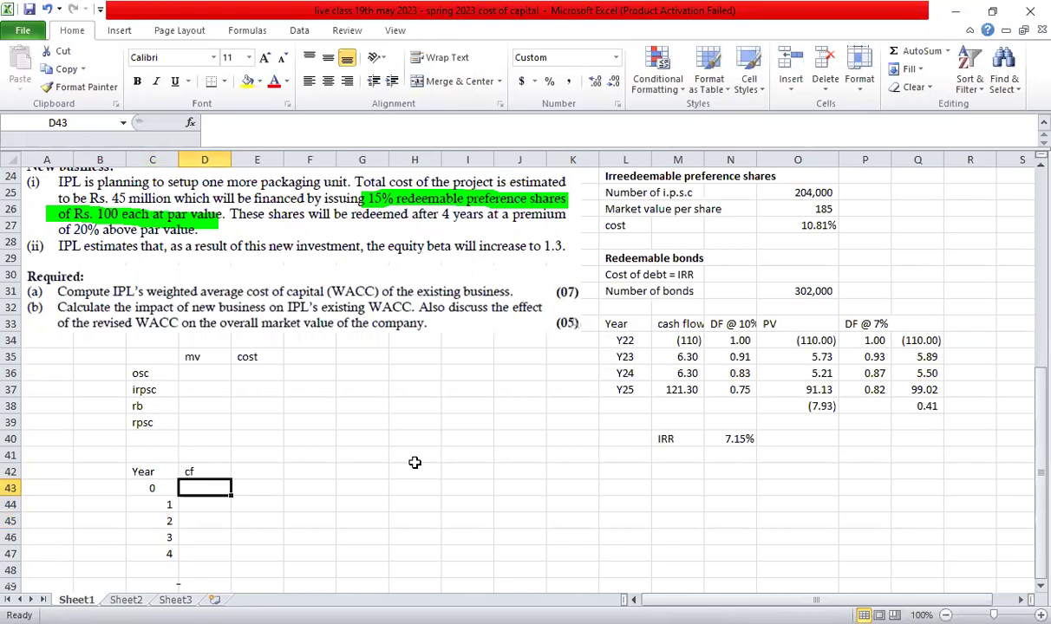
{"action": "type", "text": "-100"}
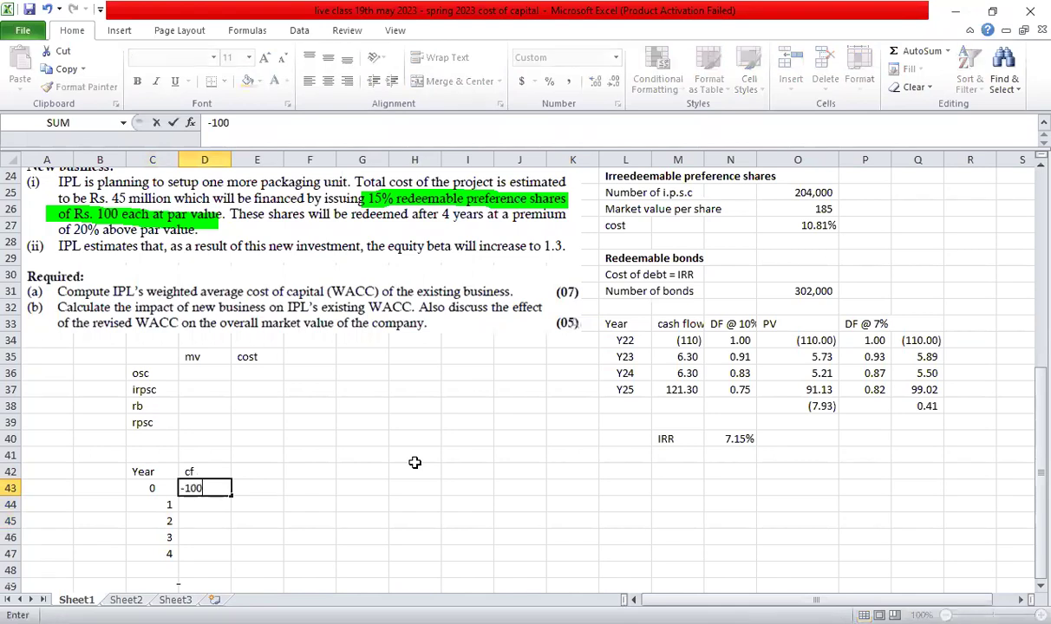
{"action": "key", "text": "Return"}
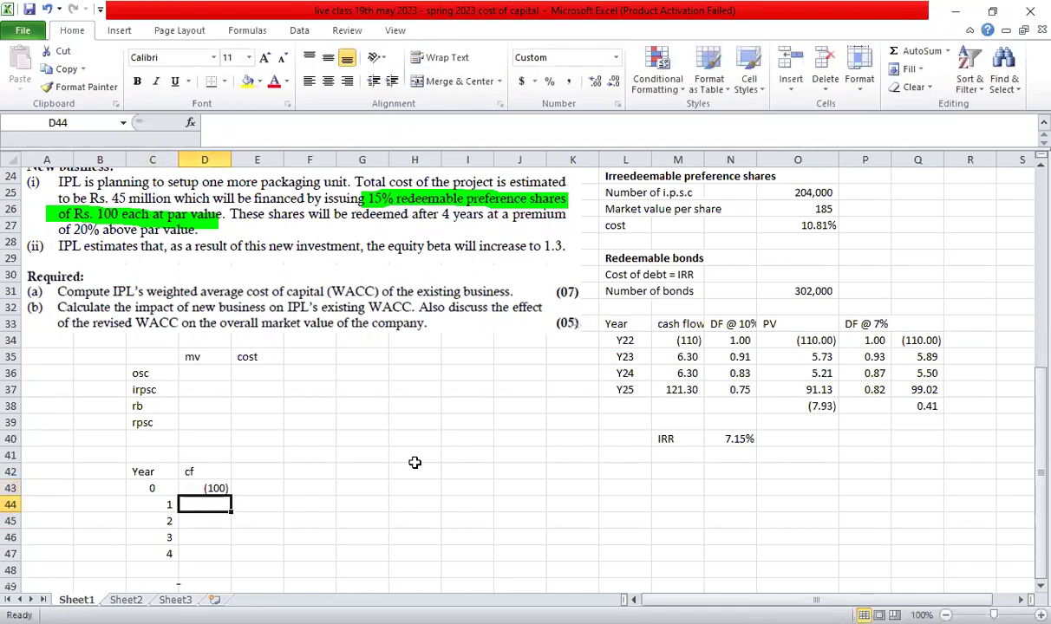
Enter cash flows of 15 for years 1 to 3 in D44:D46 and =15+100*120% for year 4 in D47
{"action": "type", "text": "15"}
{"action": "key", "text": "Return"}
{"action": "type", "text": "15"}
{"action": "key", "text": "Return"}
{"action": "type", "text": "15"}
{"action": "key", "text": "Return"}
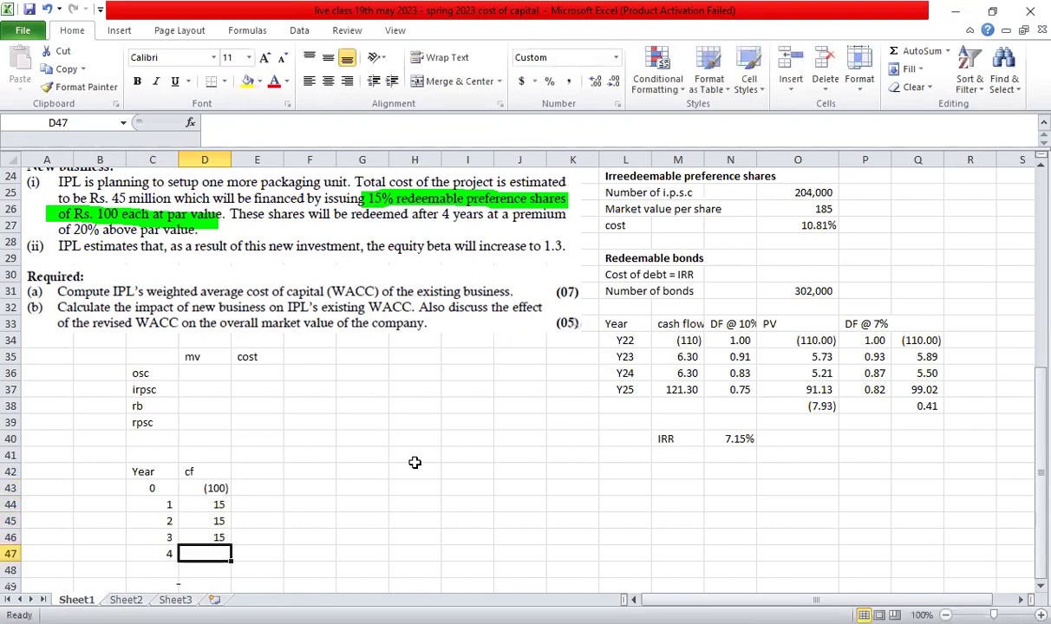
{"action": "type", "text": "=15+"}
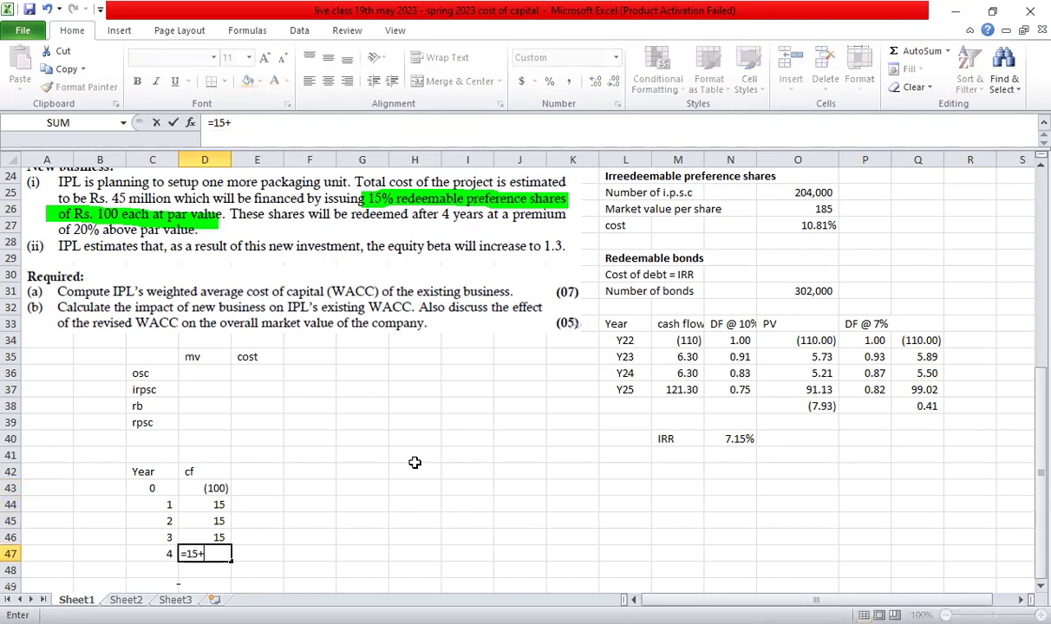
{"action": "type", "text": "100*120%"}
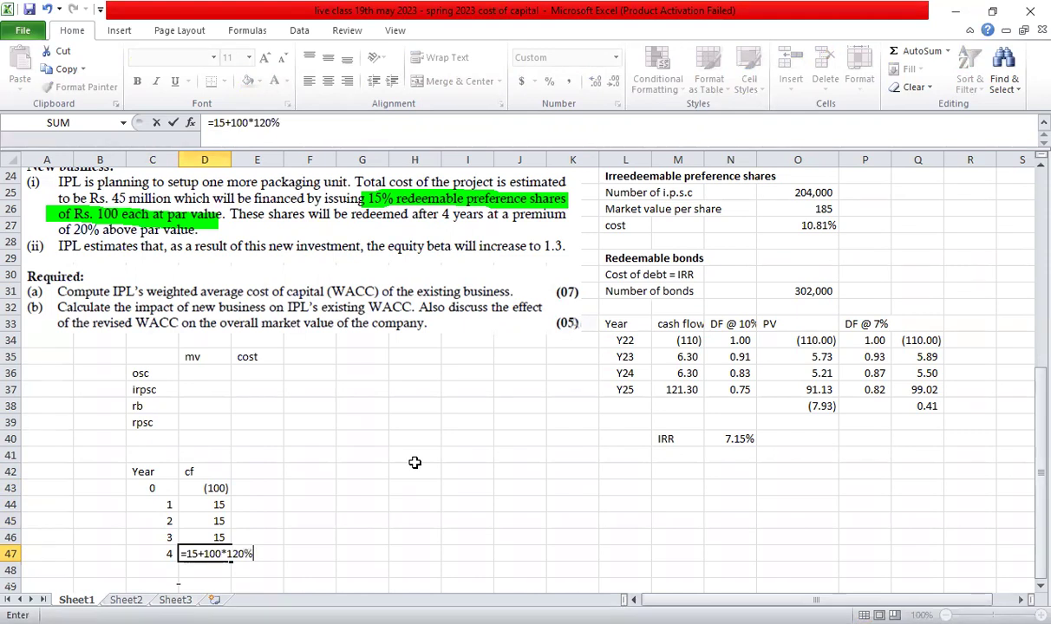
{"action": "key", "text": "ctrl+Return"}
Centre the cf heading and the cash flow values in D42:D47
{"action": "key", "text": "shift+Up"}
{"action": "key", "text": "shift+Up"}
{"action": "key", "text": "shift+Up"}
{"action": "key", "text": "shift+Up"}
{"action": "key", "text": "shift+Up"}
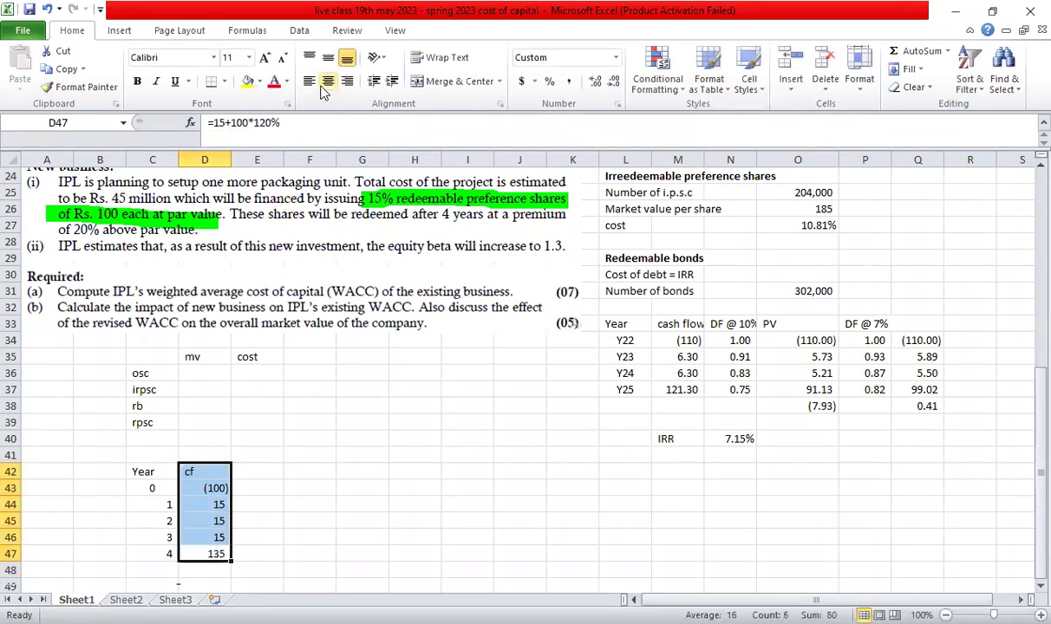
{"action": "left_click", "coordinate": [308, 403]}
{"action": "left_click_drag", "start_coordinate": [195, 470], "coordinate": [204, 570]}
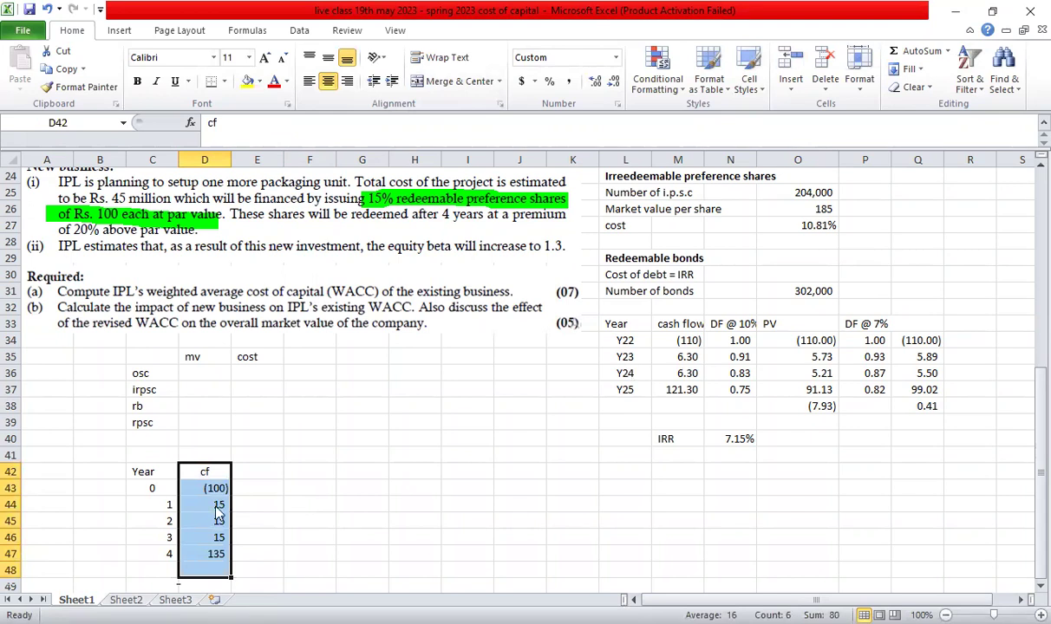
{"action": "key", "text": "Down"}
{"action": "key", "text": "Down"}
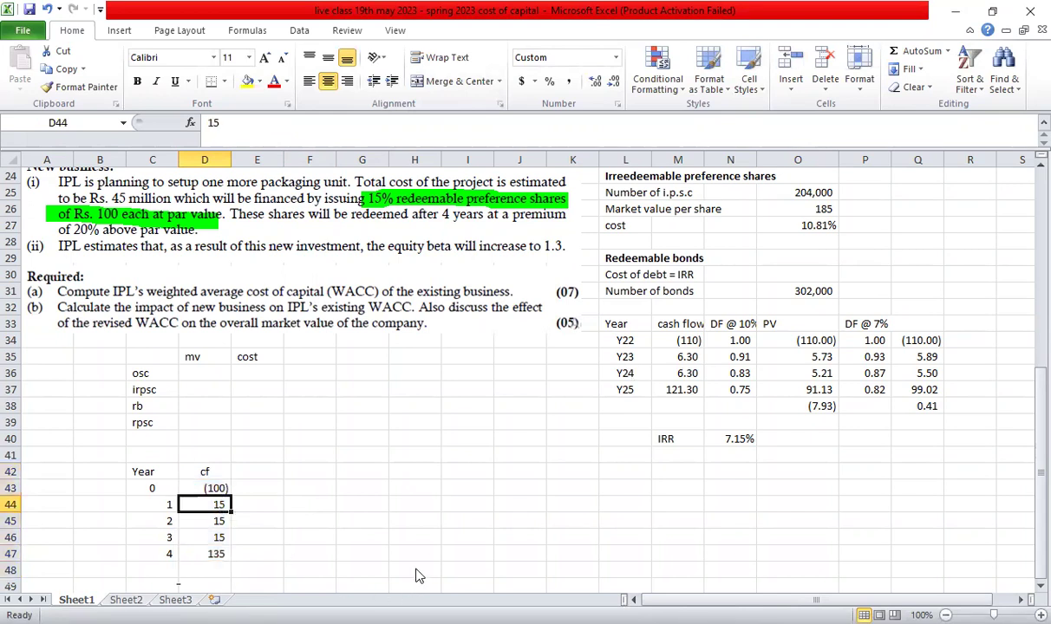
{"action": "key", "text": "F2"}
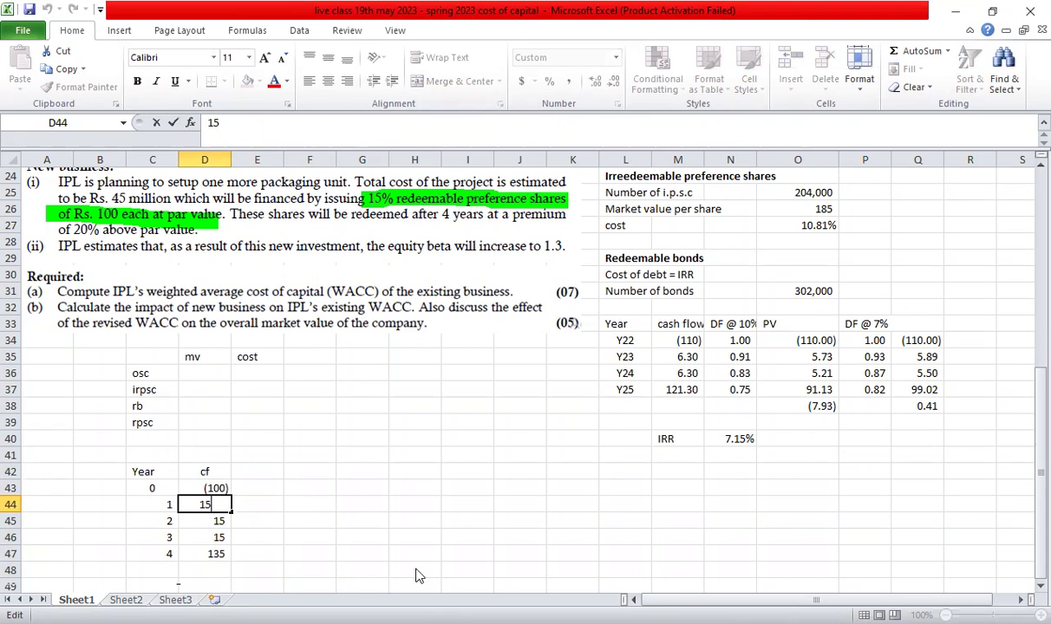
{"action": "key", "text": "Escape"}
{"action": "key", "text": "Up"}
{"action": "key", "text": "Down"}
{"action": "key", "text": "Down"}
{"action": "key", "text": "Down"}
{"action": "key", "text": "Down"}
{"action": "key", "text": "Up"}
{"action": "key", "text": "Up"}
{"action": "key", "text": "Up"}
{"action": "key", "text": "Up"}
{"action": "key", "text": "Up"}
{"action": "key", "text": "Down"}
{"action": "key", "text": "Down"}
{"action": "key", "text": "Down"}
{"action": "key", "text": "Down"}
{"action": "key", "text": "Down"}
{"action": "key", "text": "Up"}
{"action": "key", "text": "Up"}
{"action": "key", "text": "Up"}
{"action": "key", "text": "Up"}
{"action": "key", "text": "Up"}
{"action": "key", "text": "Down"}
{"action": "key", "text": "Down"}
{"action": "key", "text": "Down"}
{"action": "key", "text": "Down"}
{"action": "key", "text": "Down"}
{"action": "key", "text": "Up"}
{"action": "key", "text": "Up"}
{"action": "key", "text": "Up"}
{"action": "key", "text": "Up"}
{"action": "key", "text": "Up"}
{"action": "key", "text": "Down"}
{"action": "key", "text": "Down"}
{"action": "key", "text": "Down"}
{"action": "key", "text": "Down"}
{"action": "key", "text": "Down"}
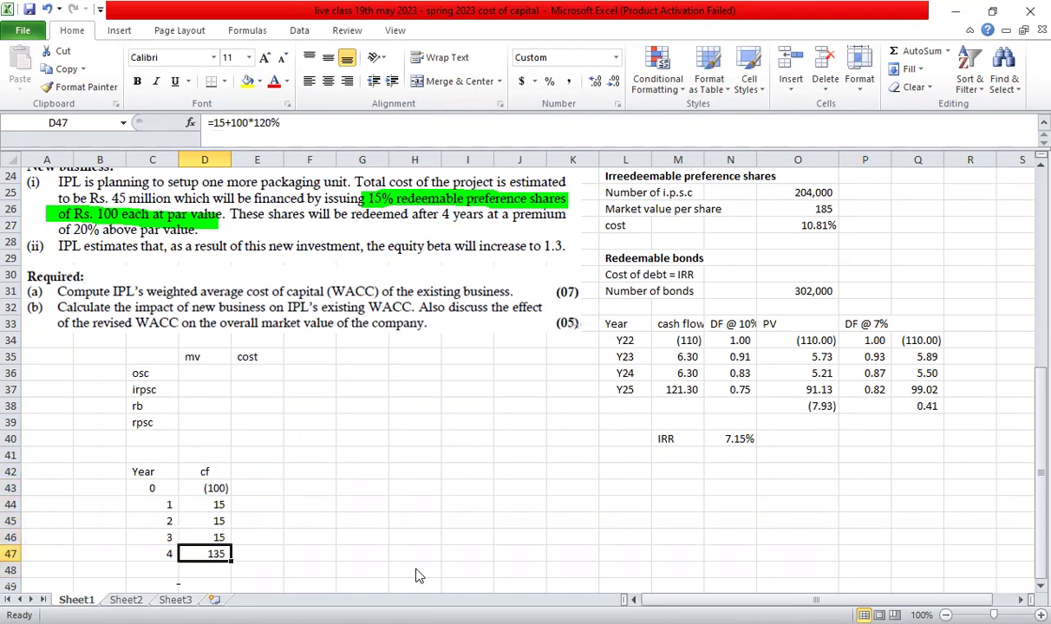
{"action": "key", "text": "Up"}
{"action": "key", "text": "Up"}
{"action": "key", "text": "Up"}
{"action": "key", "text": "Up"}
{"action": "key", "text": "Up"}
{"action": "key", "text": "Down"}
{"action": "key", "text": "Down"}
{"action": "key", "text": "Down"}
{"action": "key", "text": "Down"}
{"action": "key", "text": "Down"}
{"action": "key", "text": "Up"}
{"action": "key", "text": "Up"}
{"action": "key", "text": "Up"}
{"action": "key", "text": "Up"}
{"action": "key", "text": "Down"}
{"action": "key", "text": "Down"}
{"action": "key", "text": "Down"}
{"action": "key", "text": "Down"}
{"action": "key", "text": "Up"}
{"action": "key", "text": "Up"}
{"action": "key", "text": "Up"}
{"action": "key", "text": "Up"}
{"action": "key", "text": "Up"}
{"action": "key", "text": "Down"}
{"action": "key", "text": "Down"}
{"action": "key", "text": "Down"}
{"action": "key", "text": "Up"}
{"action": "key", "text": "Up"}
{"action": "key", "text": "Up"}
{"action": "key", "text": "Down"}
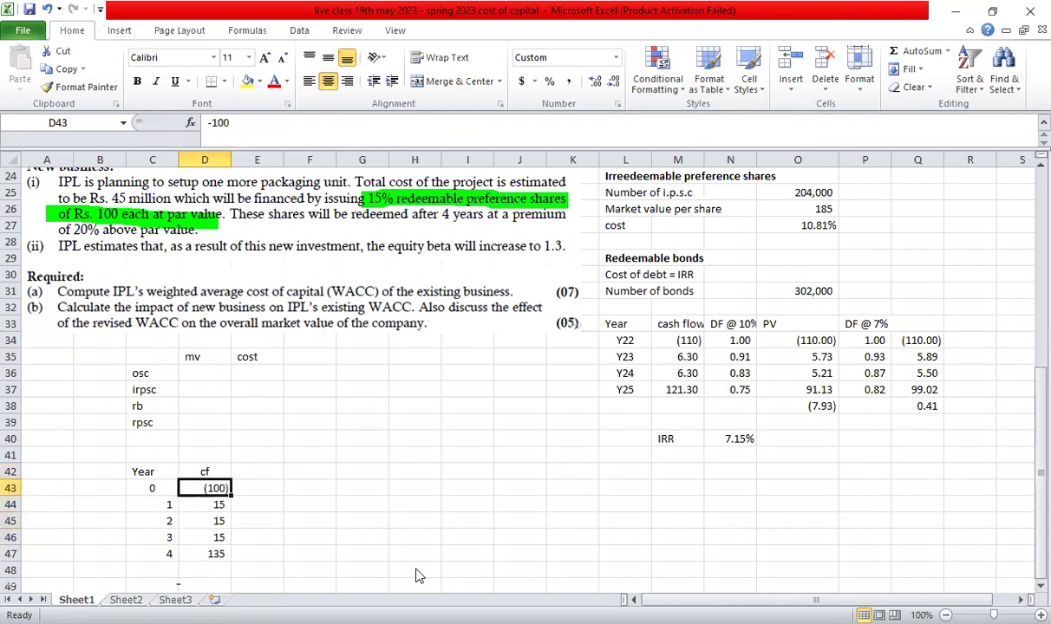
{"action": "key", "text": "Down"}
{"action": "key", "text": "Down"}
{"action": "key", "text": "Down"}
{"action": "key", "text": "Up"}
{"action": "key", "text": "Up"}
{"action": "key", "text": "Up"}
{"action": "key", "text": "Up"}
{"action": "key", "text": "Down"}
{"action": "key", "text": "Down"}
{"action": "key", "text": "Down"}
{"action": "key", "text": "Down"}
{"action": "key", "text": "Up"}
{"action": "key", "text": "Down"}
{"action": "key", "text": "Up"}
{"action": "key", "text": "Up"}
{"action": "key", "text": "Up"}
{"action": "key", "text": "Up"}
{"action": "key", "text": "Down"}
{"action": "key", "text": "Down"}
{"action": "key", "text": "Down"}
{"action": "key", "text": "Down"}
{"action": "key", "text": "Down"}
{"action": "key", "text": "Up"}
{"action": "key", "text": "Up"}
{"action": "key", "text": "Up"}
{"action": "key", "text": "Up"}
{"action": "key", "text": "Up"}
{"action": "key", "text": "Down"}
{"action": "key", "text": "Down"}
{"action": "key", "text": "Down"}
{"action": "key", "text": "Down"}
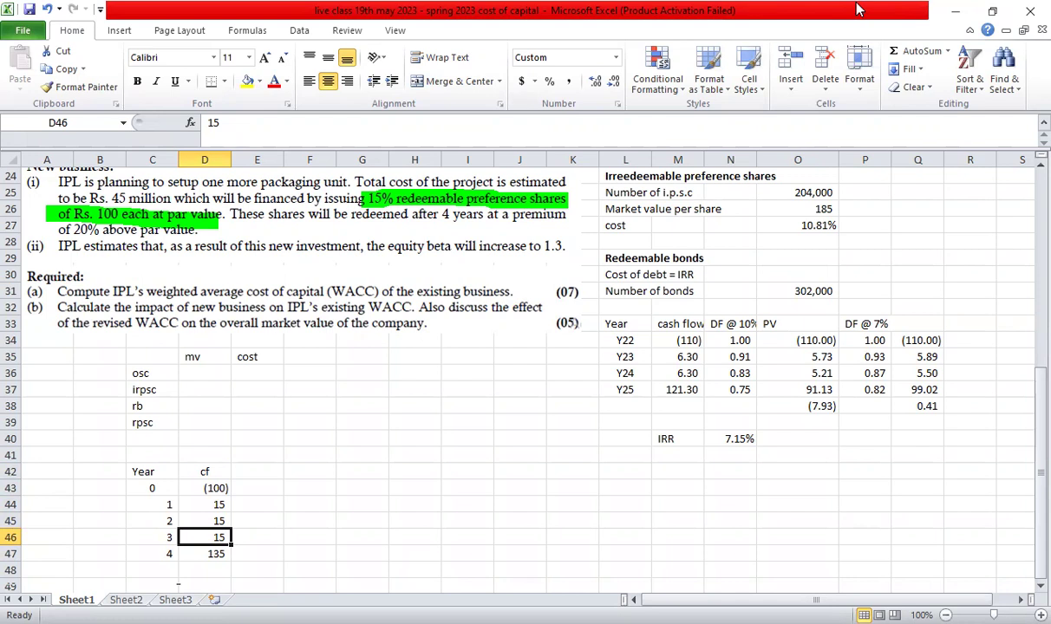
{"action": "left_click", "coordinate": [249, 469]}
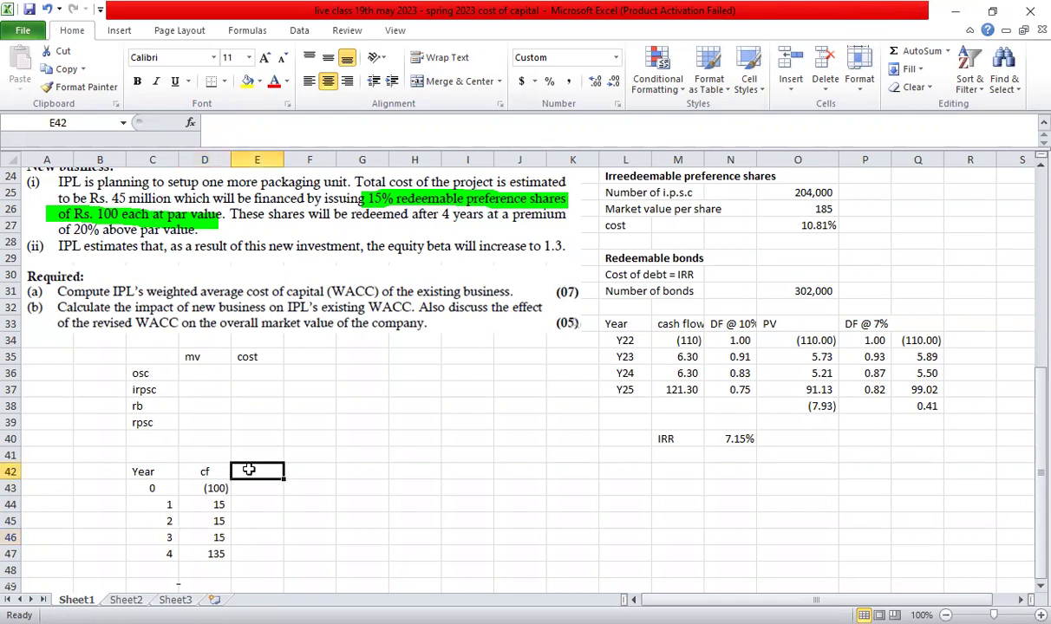
{"action": "left_click", "coordinate": [375, 471]}
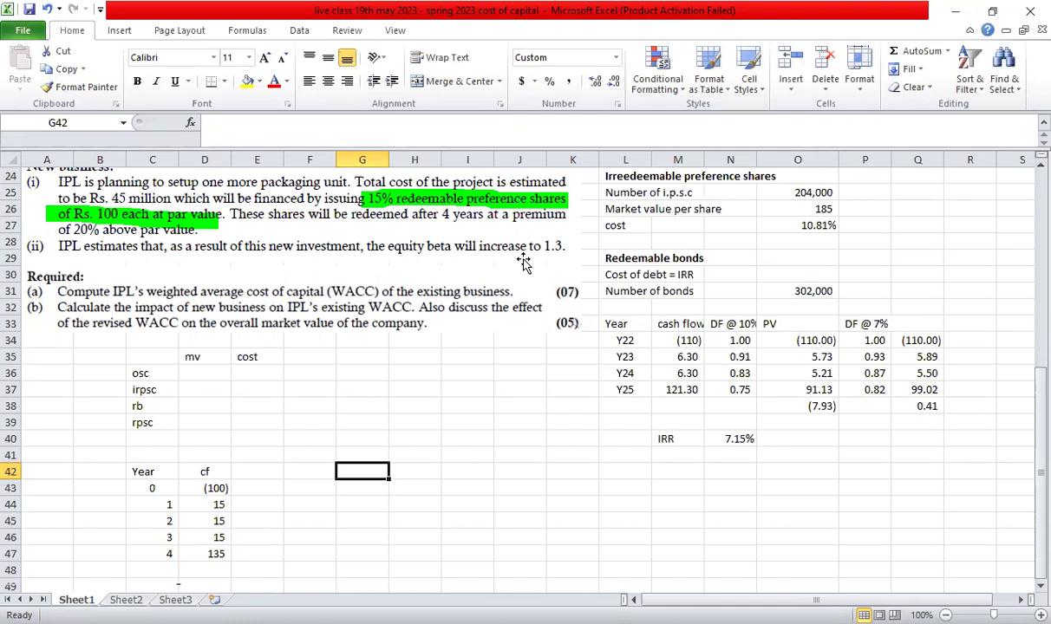
{"action": "left_click", "coordinate": [213, 435]}
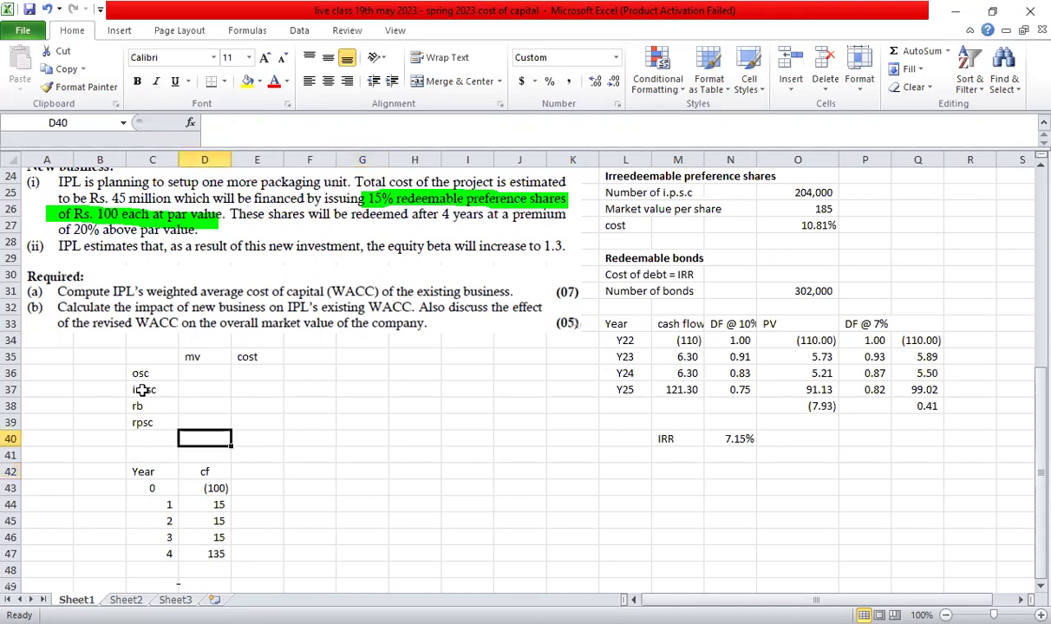
Fill the irpsc and rb rows C37:E38 with yellow and the rpsc row C39:E39 with green
{"action": "left_click_drag", "start_coordinate": [143, 391], "coordinate": [246, 403]}
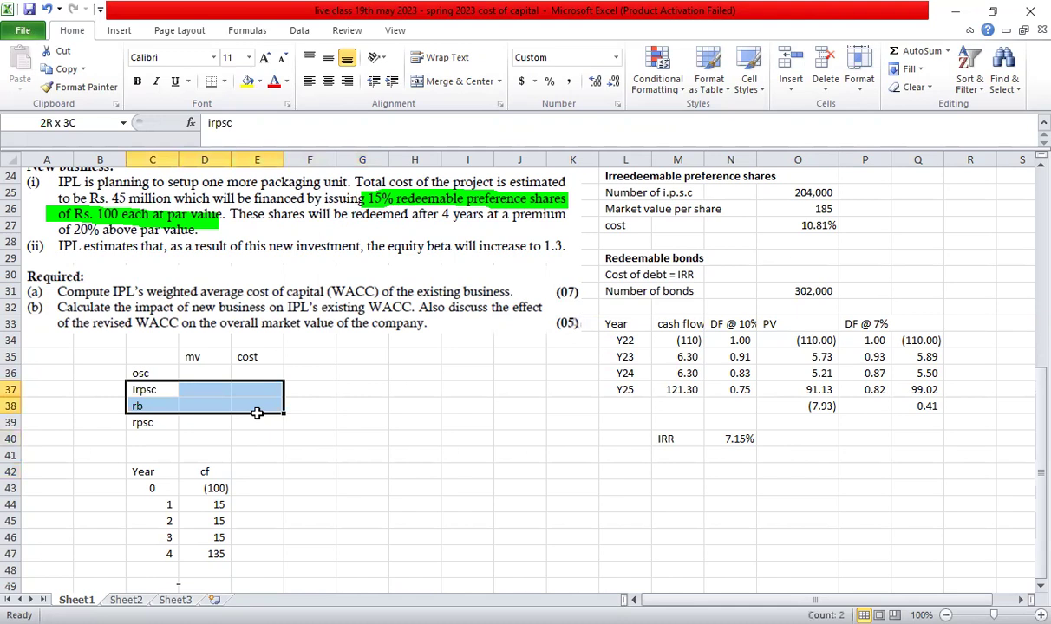
{"action": "left_click", "coordinate": [247, 81]}
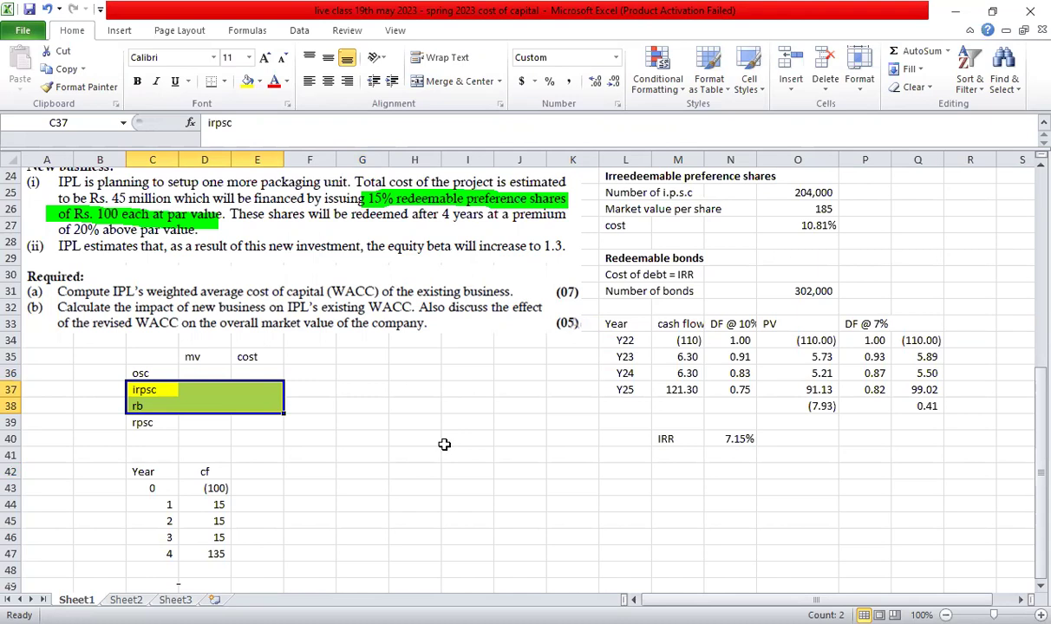
{"action": "left_click_drag", "start_coordinate": [166, 422], "coordinate": [245, 422]}
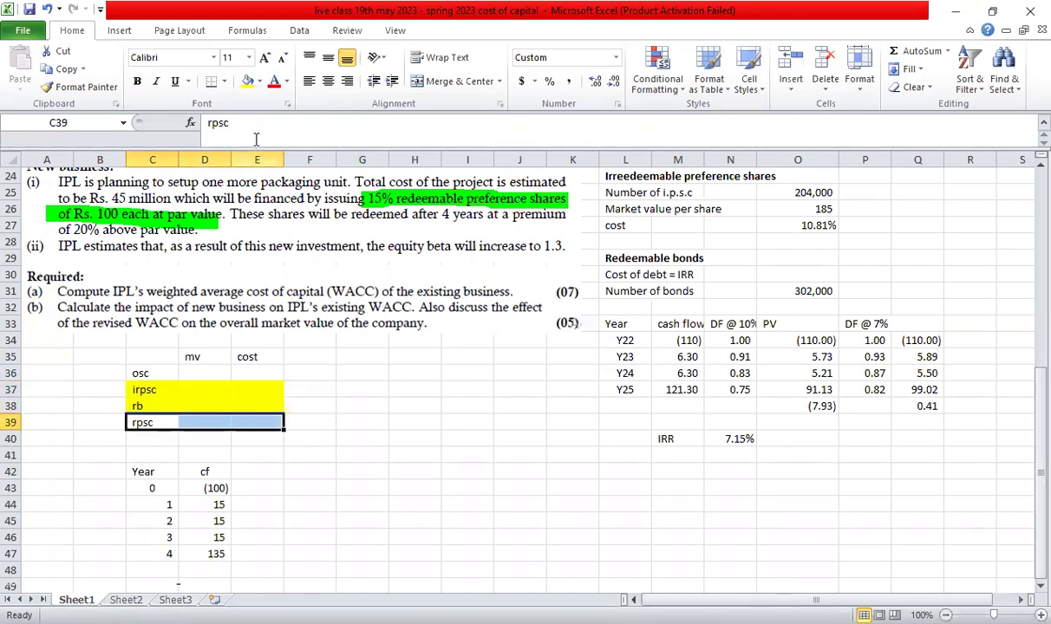
{"action": "left_click", "coordinate": [260, 81]}
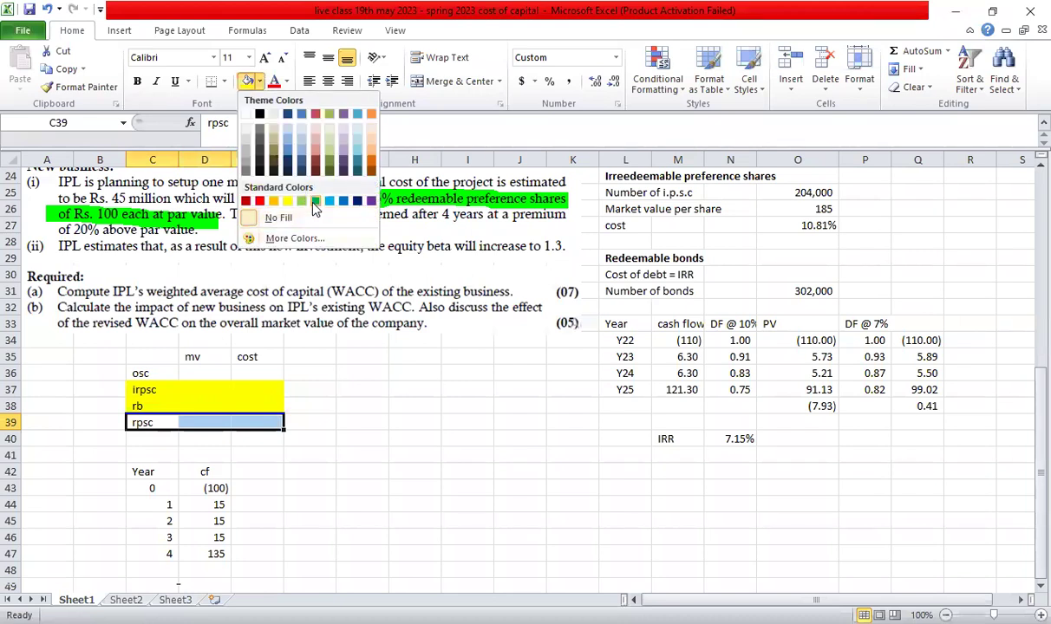
{"action": "left_click", "coordinate": [315, 203]}
{"action": "left_click", "coordinate": [360, 488]}
{"action": "left_click_drag", "start_coordinate": [146, 472], "coordinate": [426, 489]}
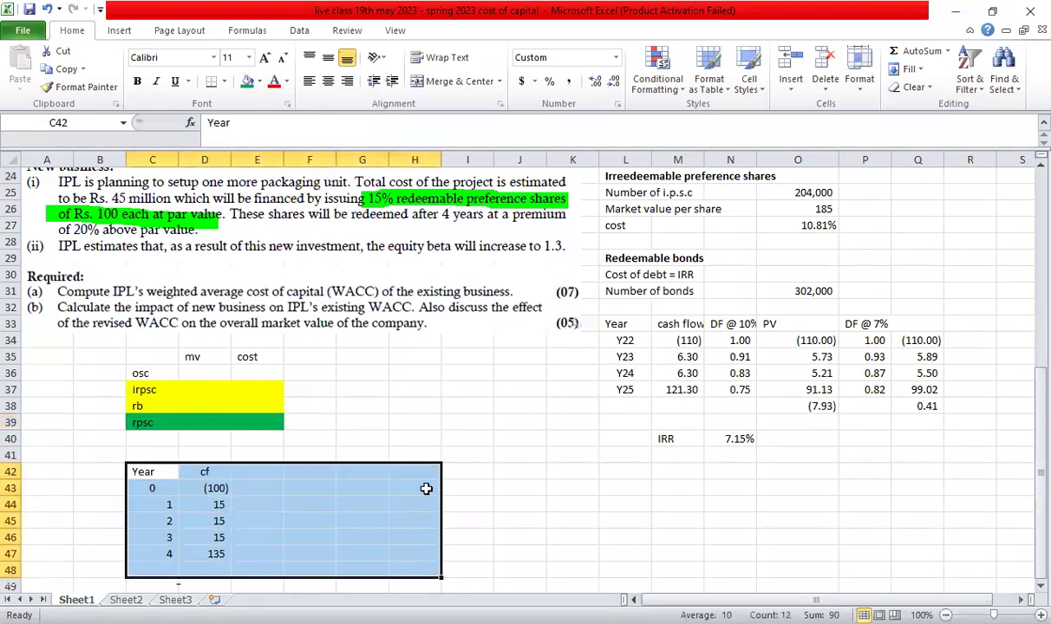
{"action": "left_click", "coordinate": [153, 373]}
{"action": "left_click_drag", "start_coordinate": [153, 373], "coordinate": [267, 373]}
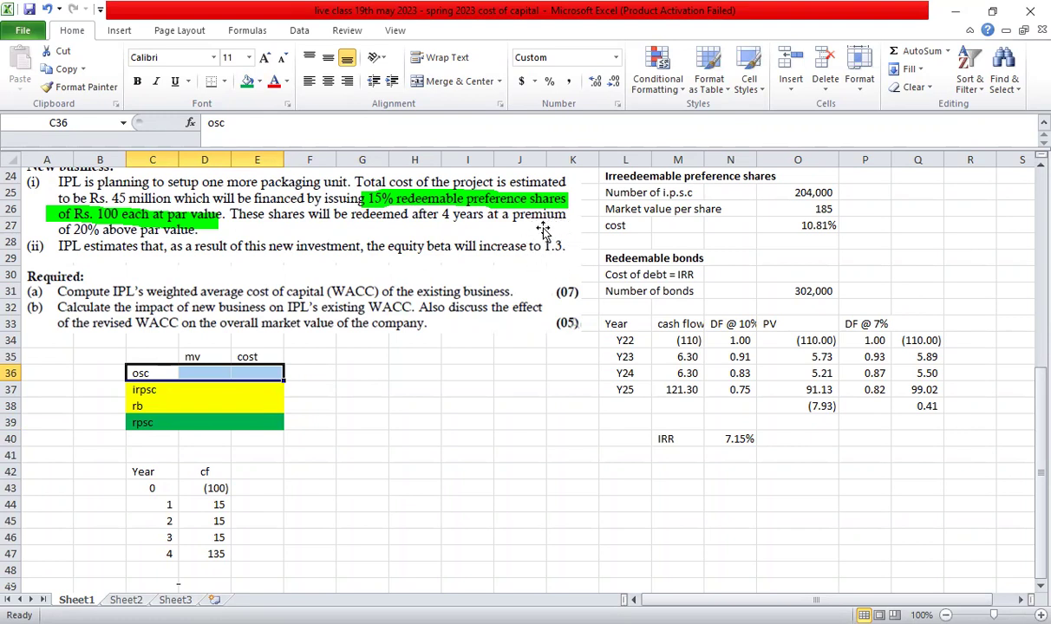
{"action": "left_click", "coordinate": [205, 375]}
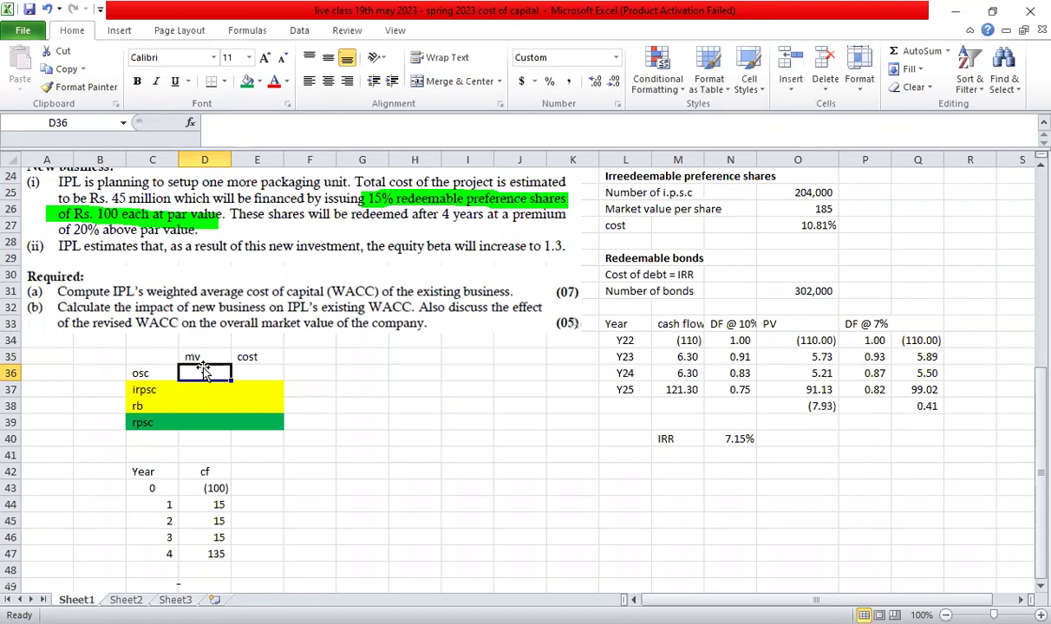
{"action": "left_click_drag", "start_coordinate": [139, 373], "coordinate": [271, 386]}
Add the note (revision) beside osc in F36 and (as it is) beside irpsc and rb in F37:F38
{"action": "left_click", "coordinate": [310, 374]}
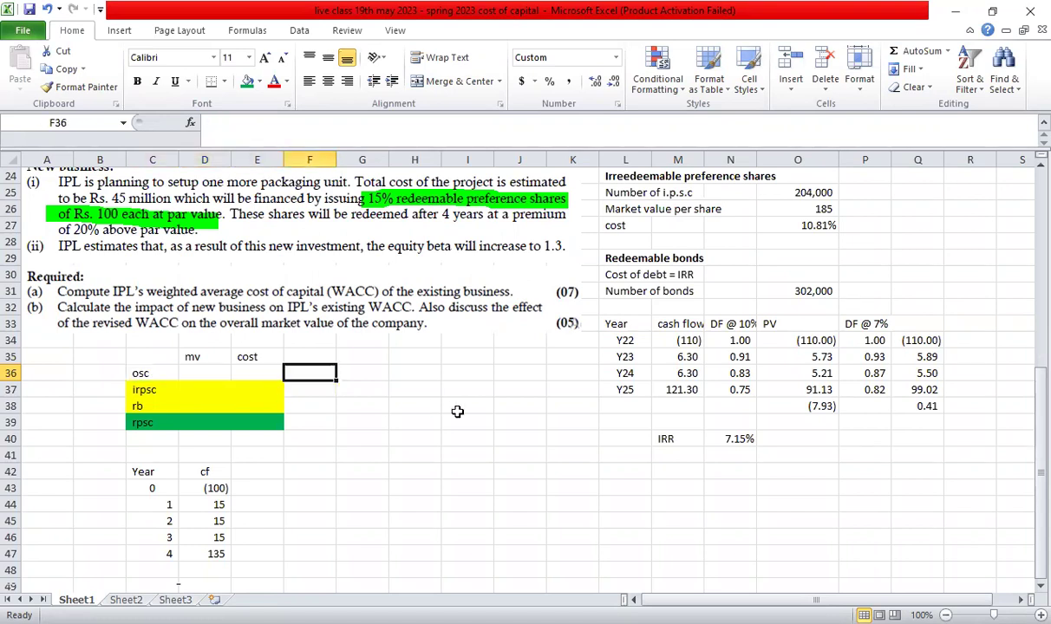
{"action": "type", "text": "(revision)"}
{"action": "key", "text": "Return"}
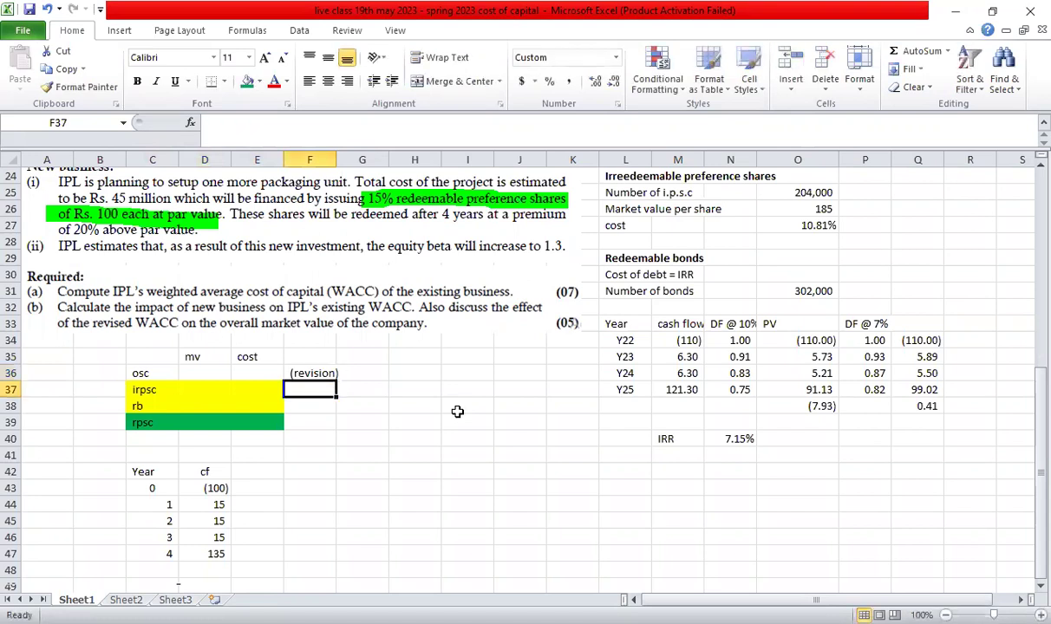
{"action": "key", "text": "shift+Down"}
{"action": "key", "text": "shift+Up"}
{"action": "type", "text": "(as it is)"}
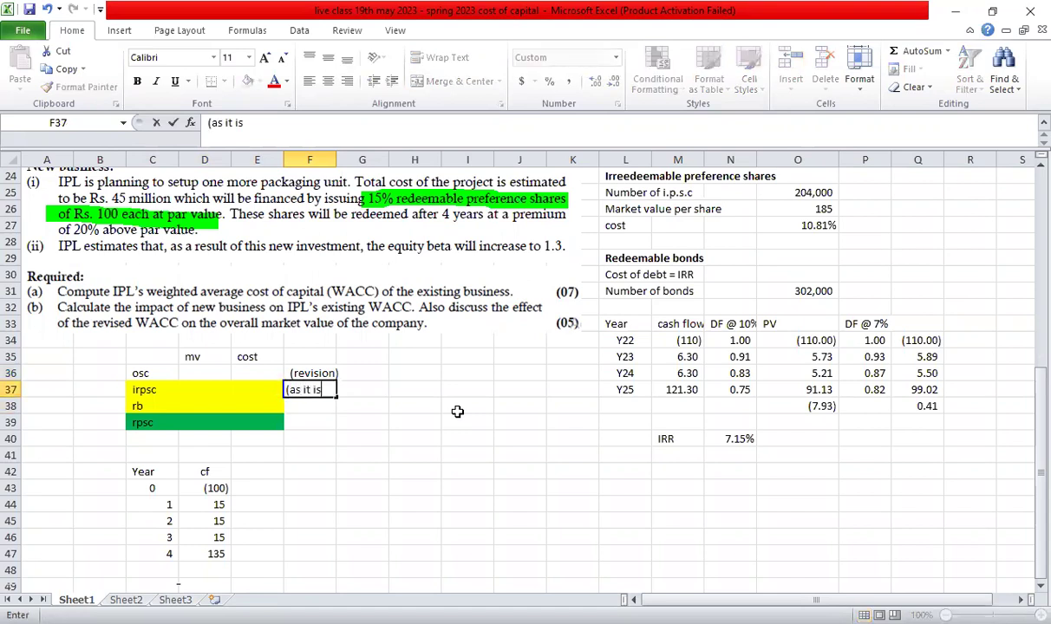
{"action": "key", "text": "Return"}
{"action": "key", "text": "Up"}
{"action": "key", "text": "ctrl+c"}
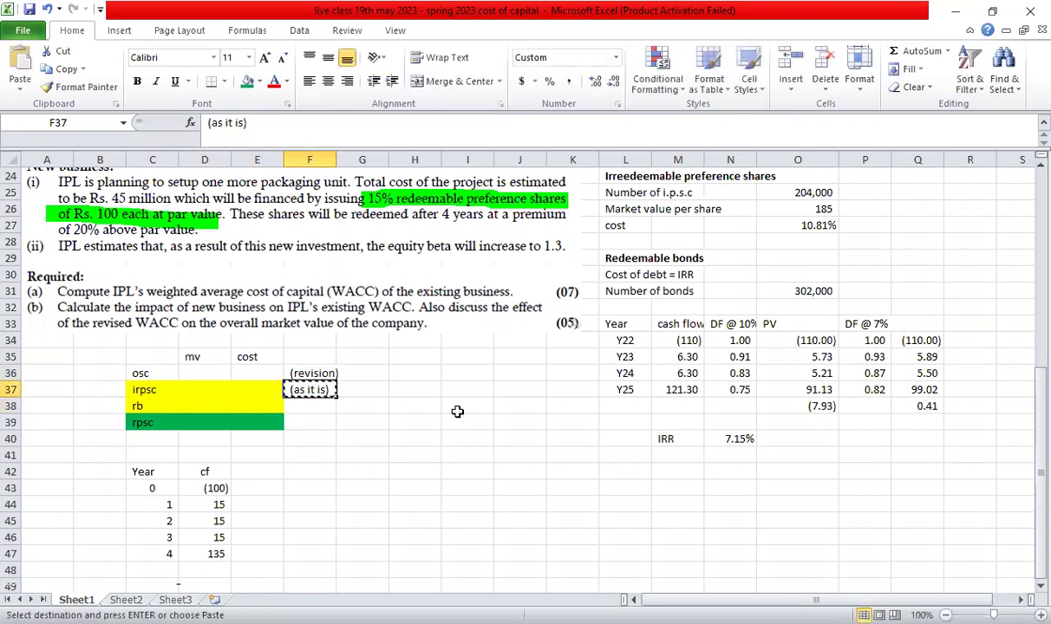
{"action": "key", "text": "Down"}
{"action": "key", "text": "ctrl+v"}
Add the note (new value) beside rpsc in F39
{"action": "key", "text": "Down"}
{"action": "type", "text": "(new value"}
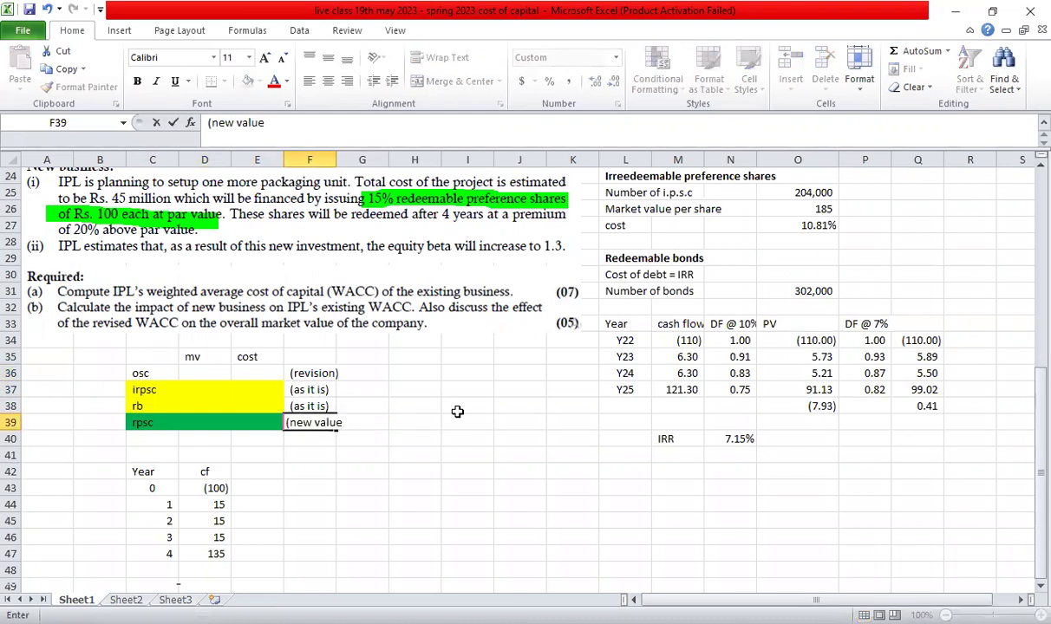
{"action": "type", "text": ")"}
{"action": "key", "text": "Return"}
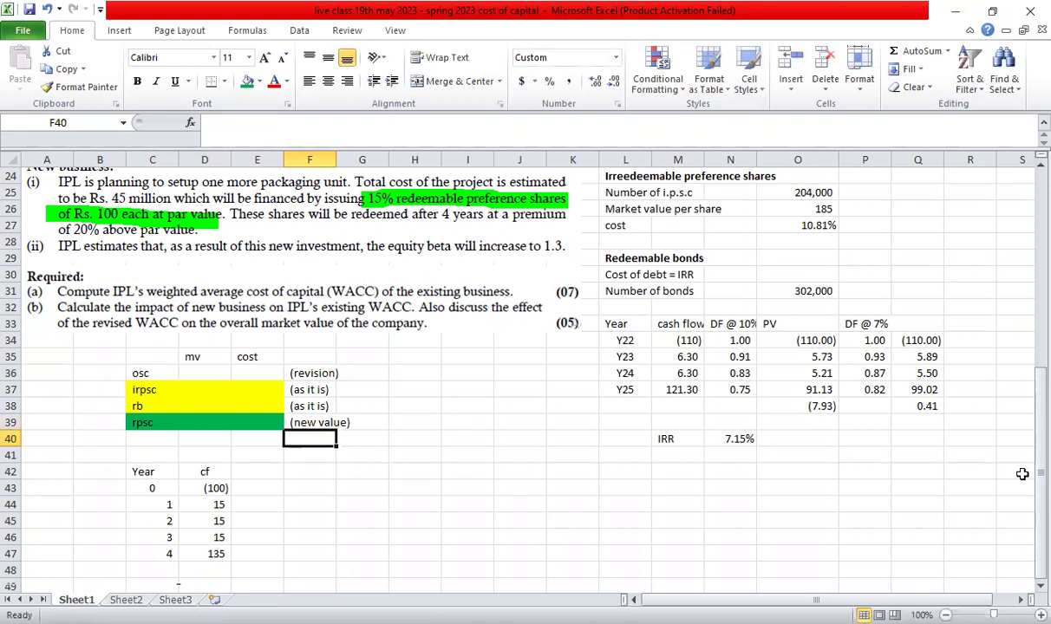
Paste the copied picture into the empty area of the sheet starting at A50
{"action": "scroll", "coordinate": [1030, 588], "scroll_direction": "down", "scroll_amount": 3}
{"action": "scroll", "coordinate": [1030, 588], "scroll_direction": "down", "scroll_amount": 6}
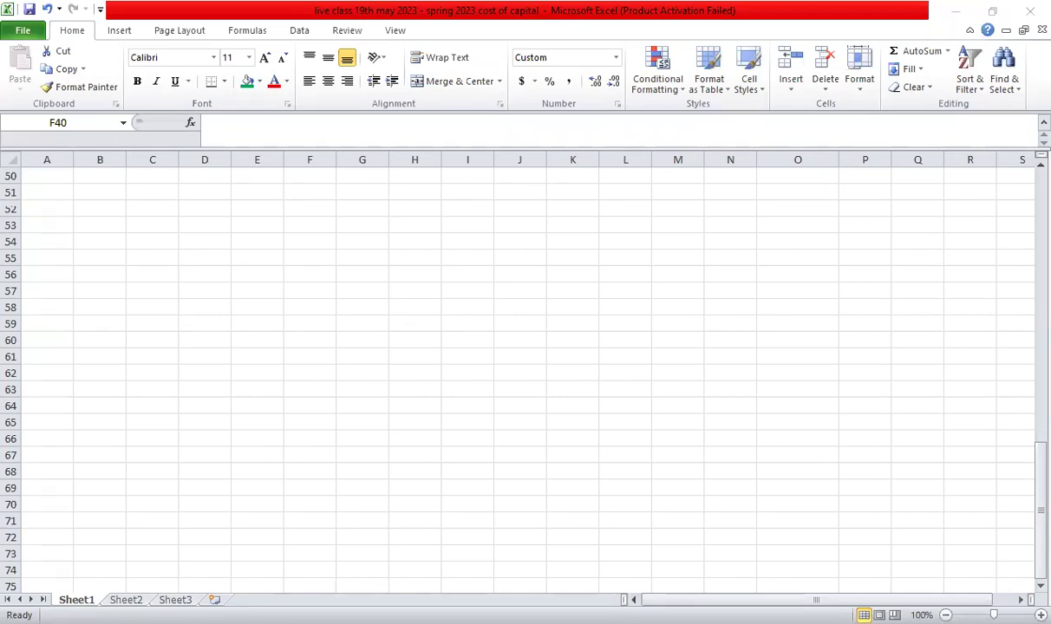
{"action": "left_click", "coordinate": [57, 178]}
{"action": "key", "text": "ctrl+v"}
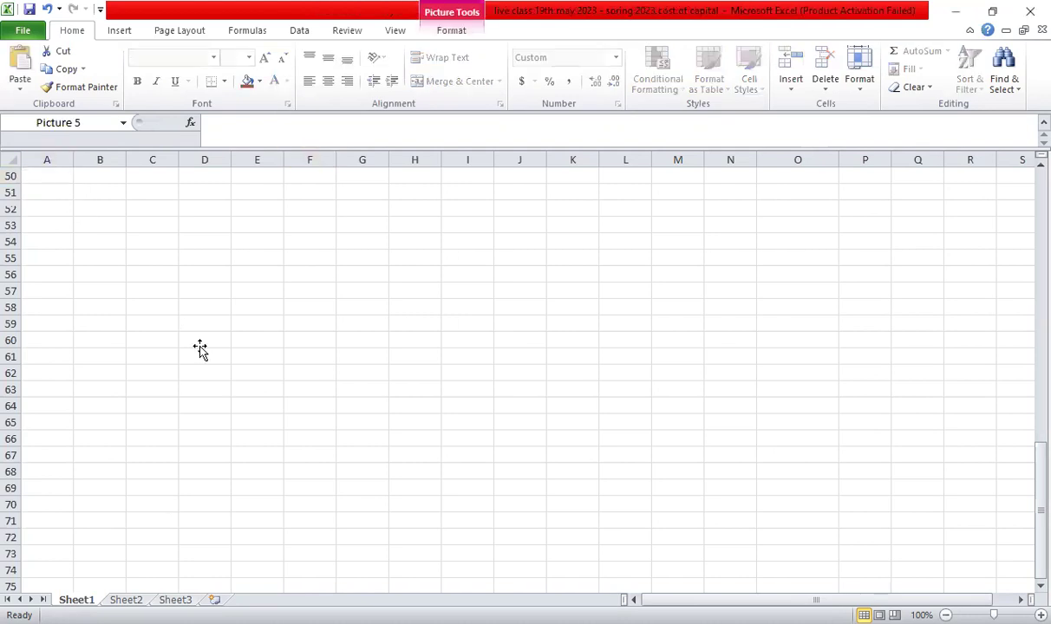
Paste the picture with the irredeemable preference share cost and the existing WACC table at A77
{"action": "left_click", "coordinate": [604, 451]}
{"action": "scroll", "coordinate": [605, 452], "scroll_direction": "down", "scroll_amount": 9}
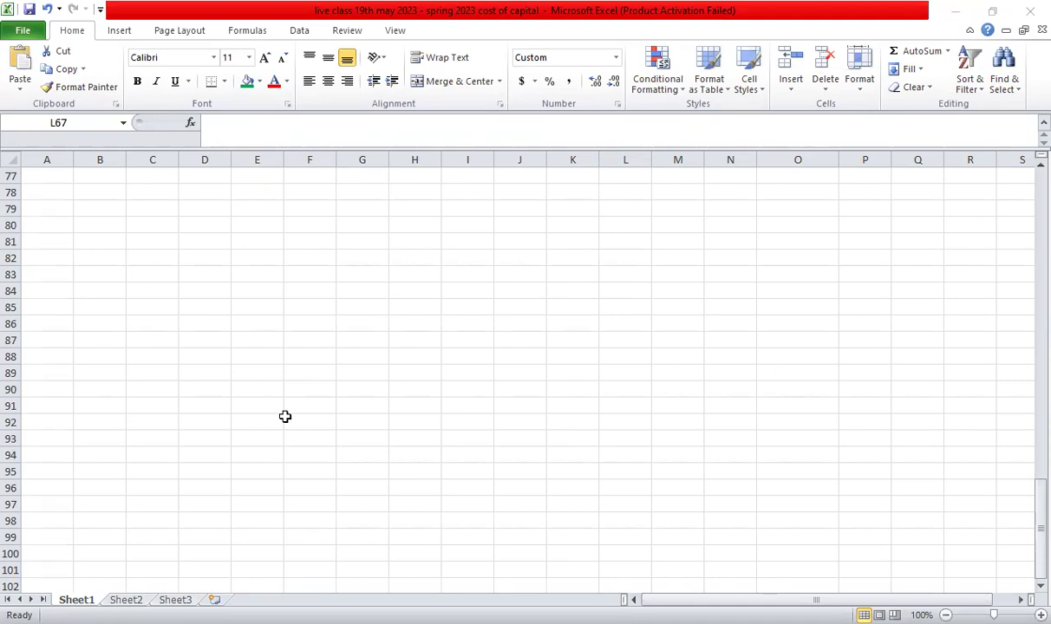
{"action": "left_click", "coordinate": [49, 174]}
{"action": "key", "text": "ctrl+v"}
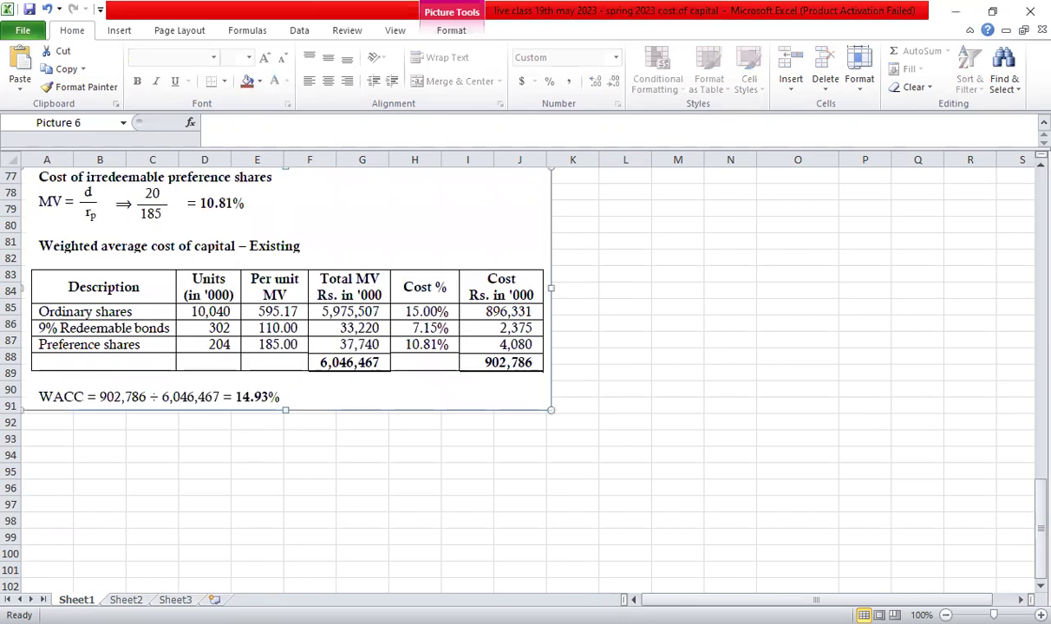
Switch to the source of the solution and paste the part (b) picture with the revised WACC table from row 92
{"action": "key", "text": "alt+Tab"}
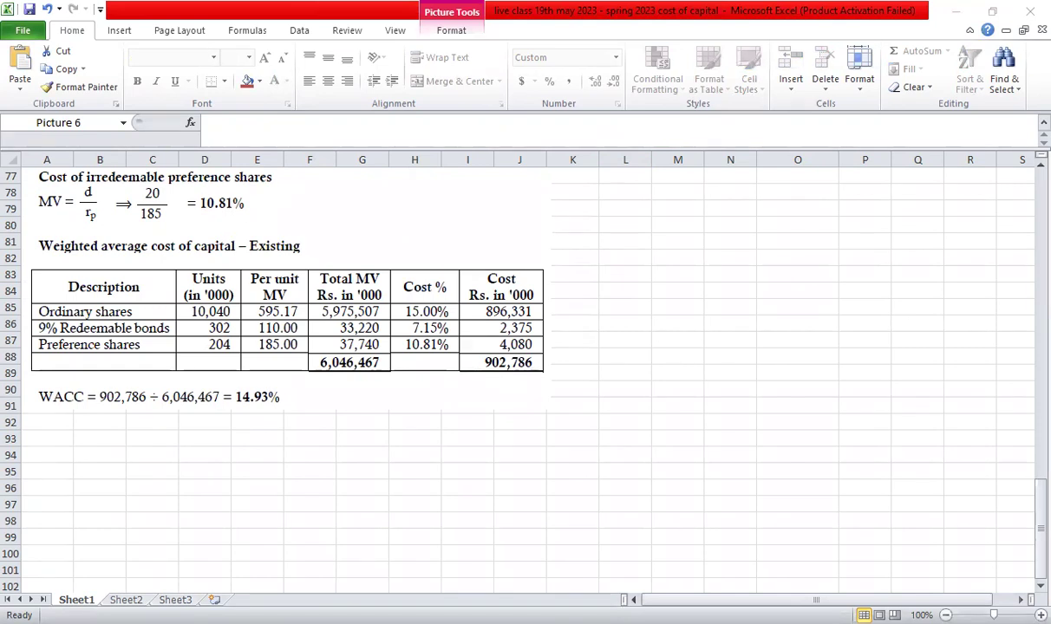
{"action": "key", "text": "alt+Tab"}
{"action": "key", "text": "ctrl+v"}
Paste the solution picture with the revised WACC calculation and conclusion directly below the revised WACC table, from A120, and deselect it
{"action": "scroll", "coordinate": [192, 467], "scroll_direction": "down", "scroll_amount": 2}
{"action": "scroll", "coordinate": [193, 466], "scroll_direction": "down", "scroll_amount": 2}
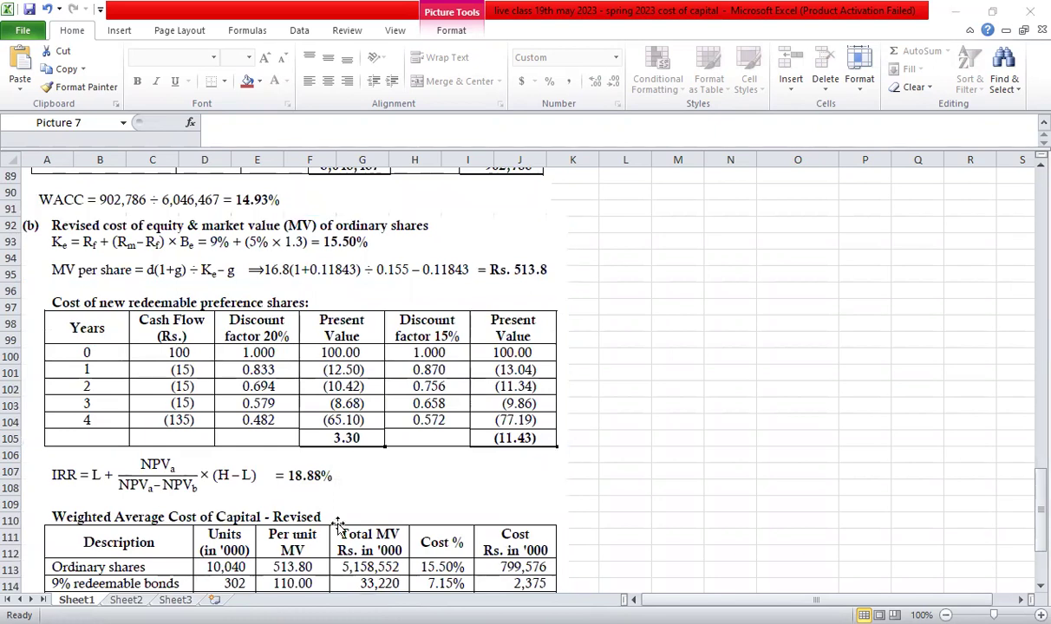
{"action": "scroll", "coordinate": [73, 481], "scroll_direction": "down", "scroll_amount": 4}
{"action": "left_click", "coordinate": [52, 483]}
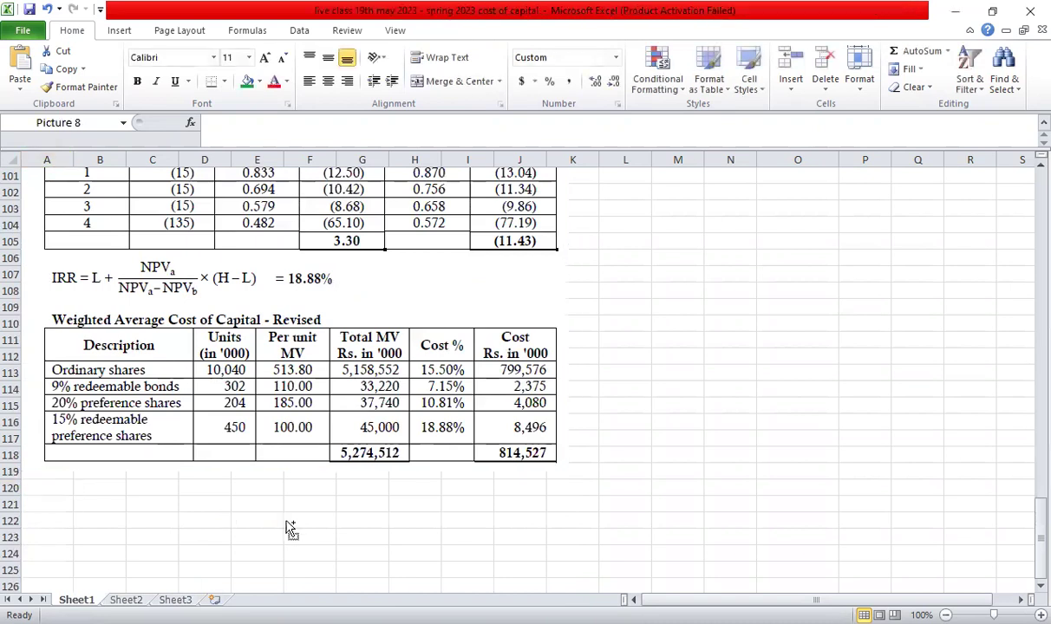
{"action": "left_click", "coordinate": [659, 472]}
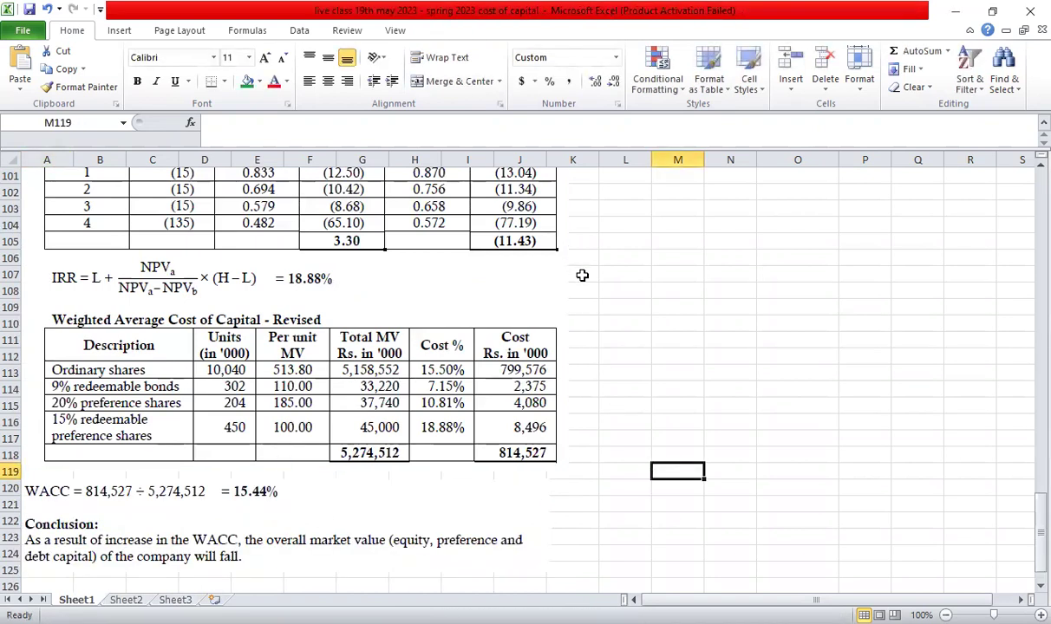
{"action": "scroll", "coordinate": [582, 275], "scroll_direction": "up", "scroll_amount": 3}
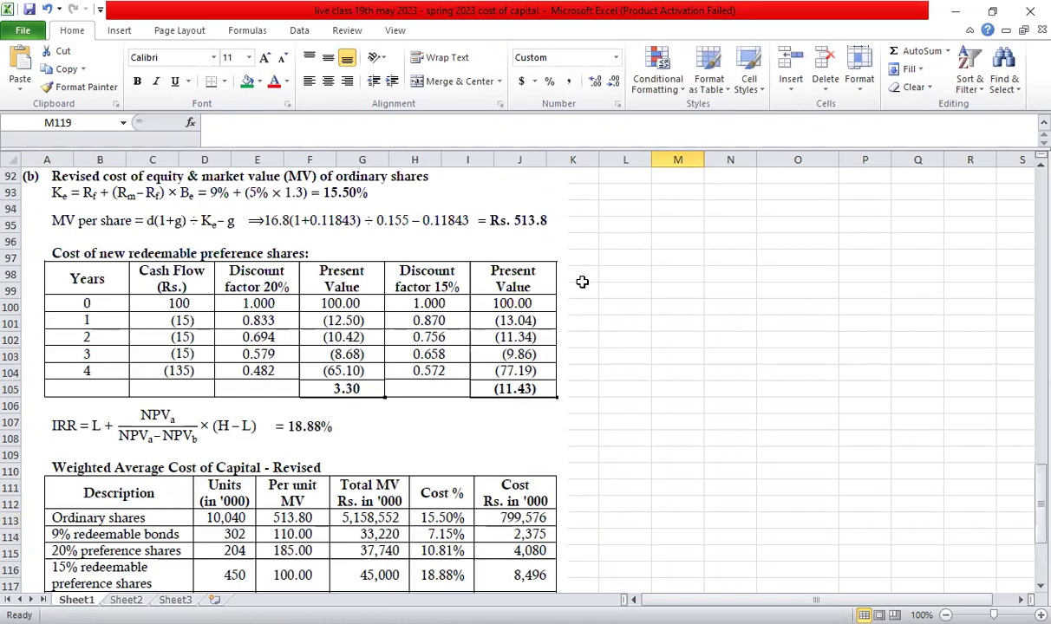
{"action": "scroll", "coordinate": [582, 282], "scroll_direction": "down", "scroll_amount": 3}
{"action": "scroll", "coordinate": [581, 282], "scroll_direction": "up", "scroll_amount": 11}
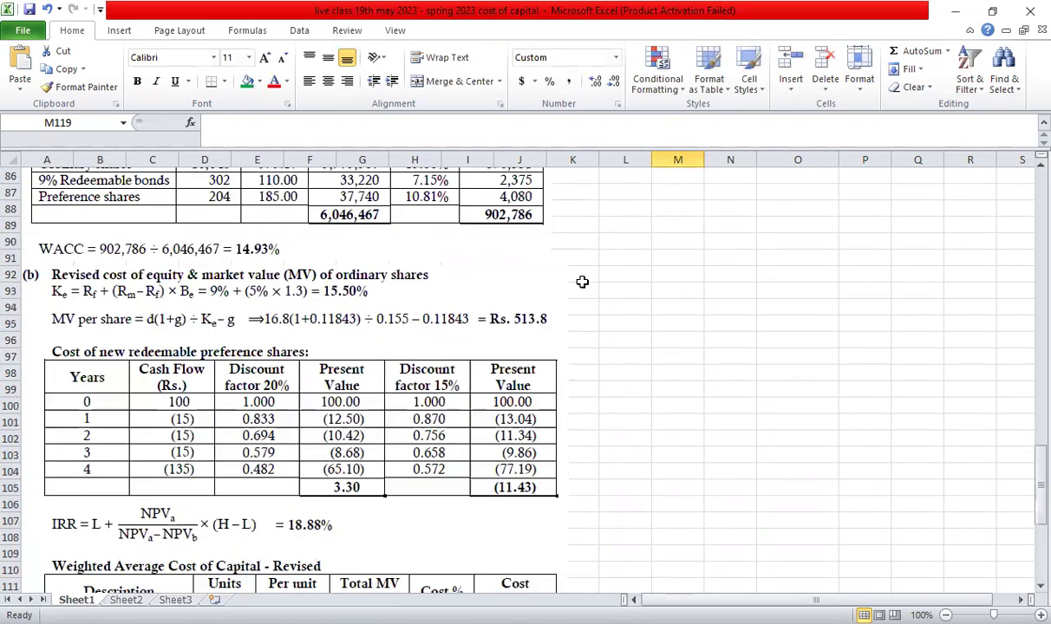